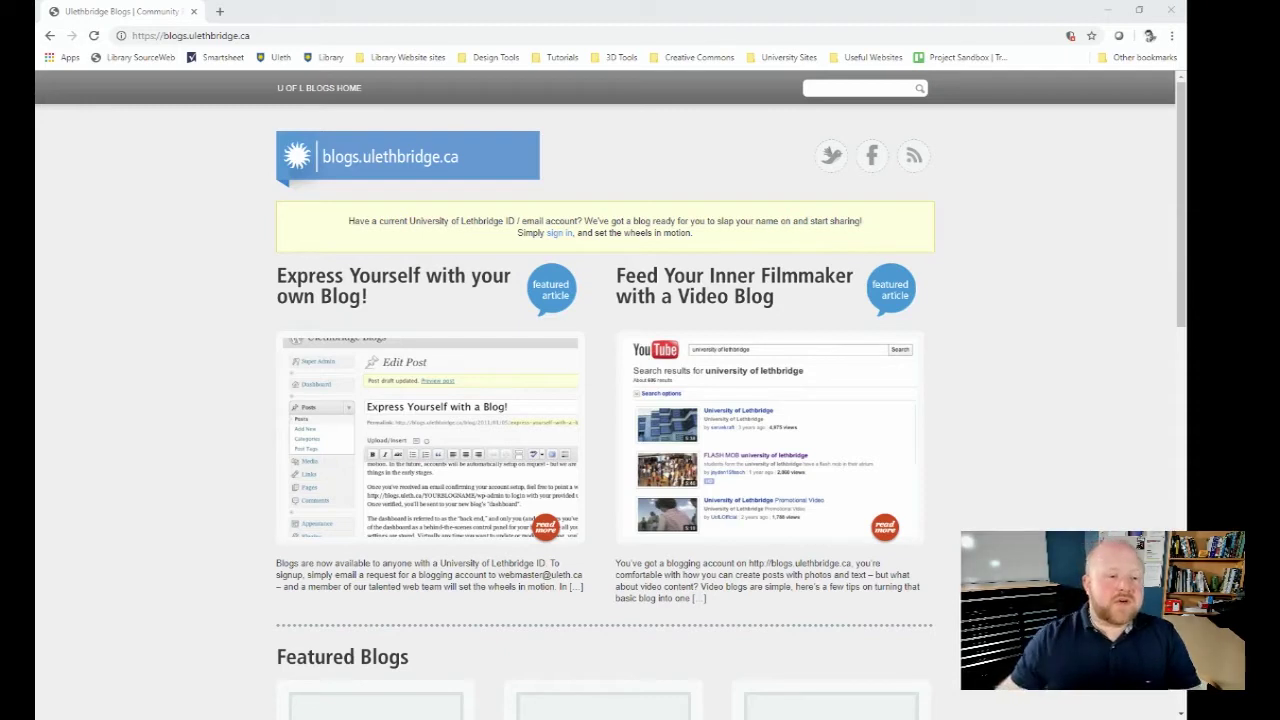
# Step: Sign in to ULethbridge Blogs with University of Lethbridge single sign-on credentials
pyautogui.moveTo(251, 36); pyautogui.dragTo(114, 38)
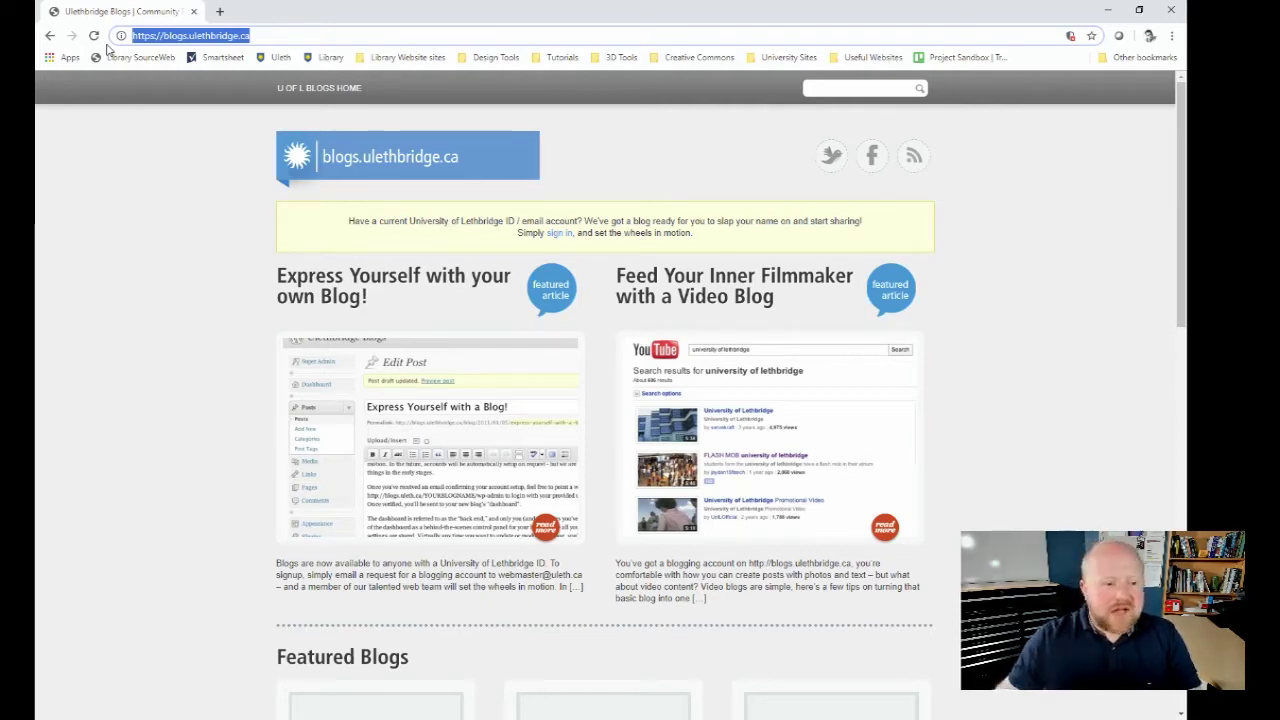
pyautogui.click(652, 165)
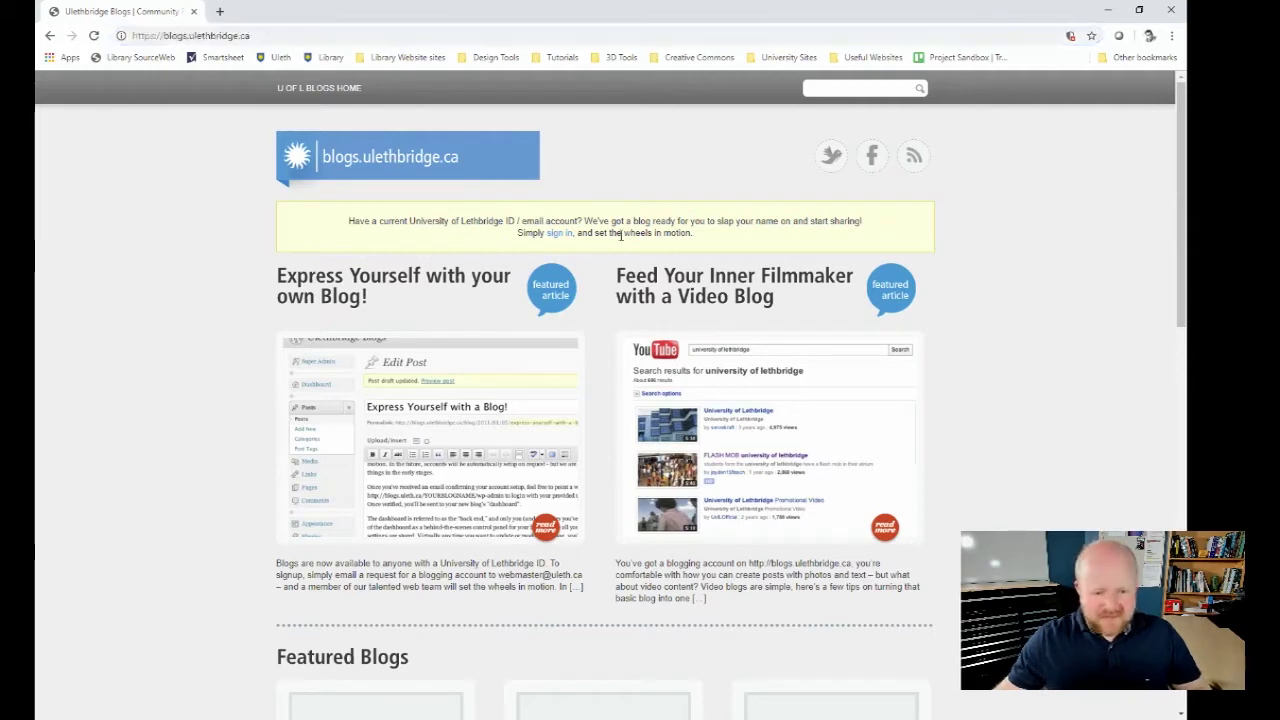
pyautogui.click(562, 234)
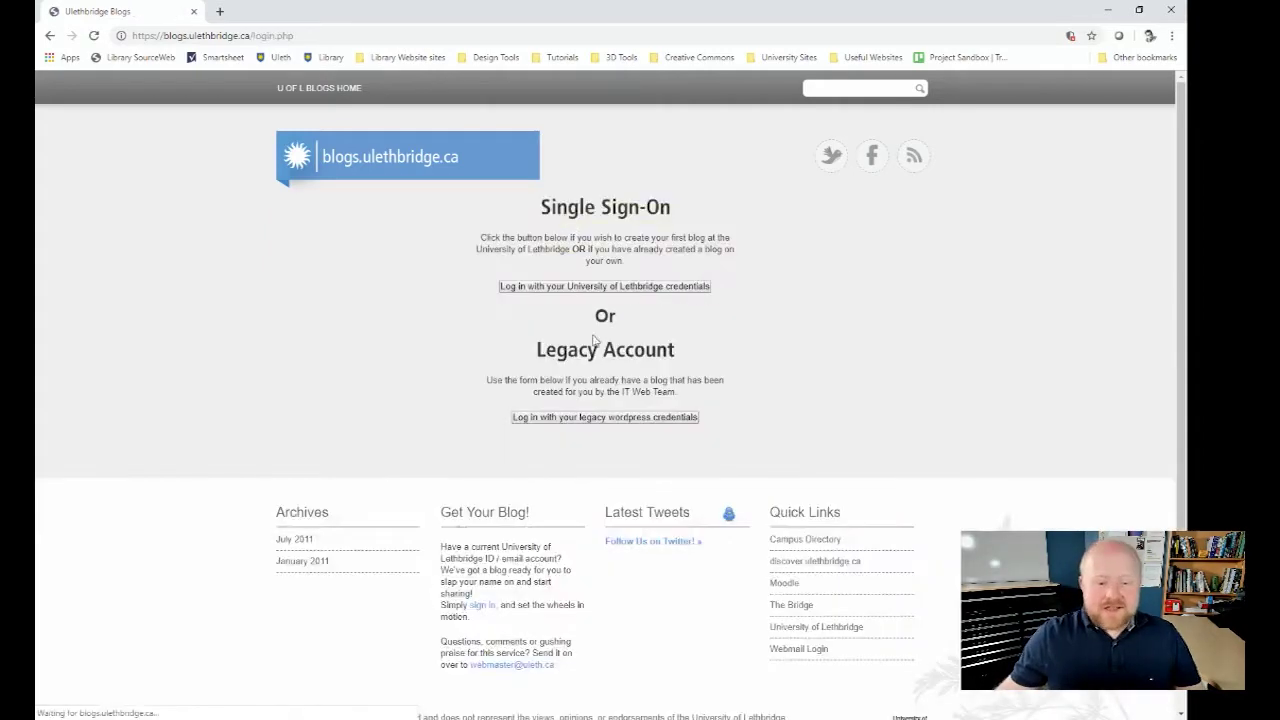
pyautogui.click(634, 287)
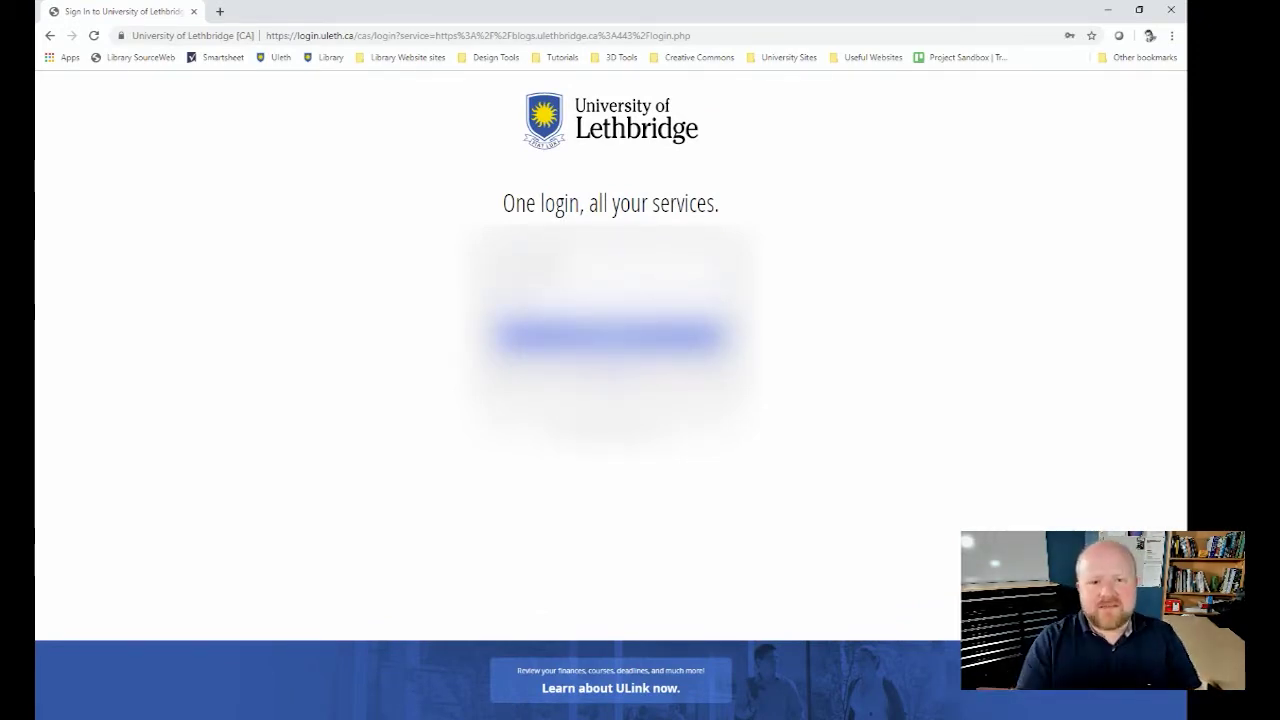
pyautogui.press('Return')
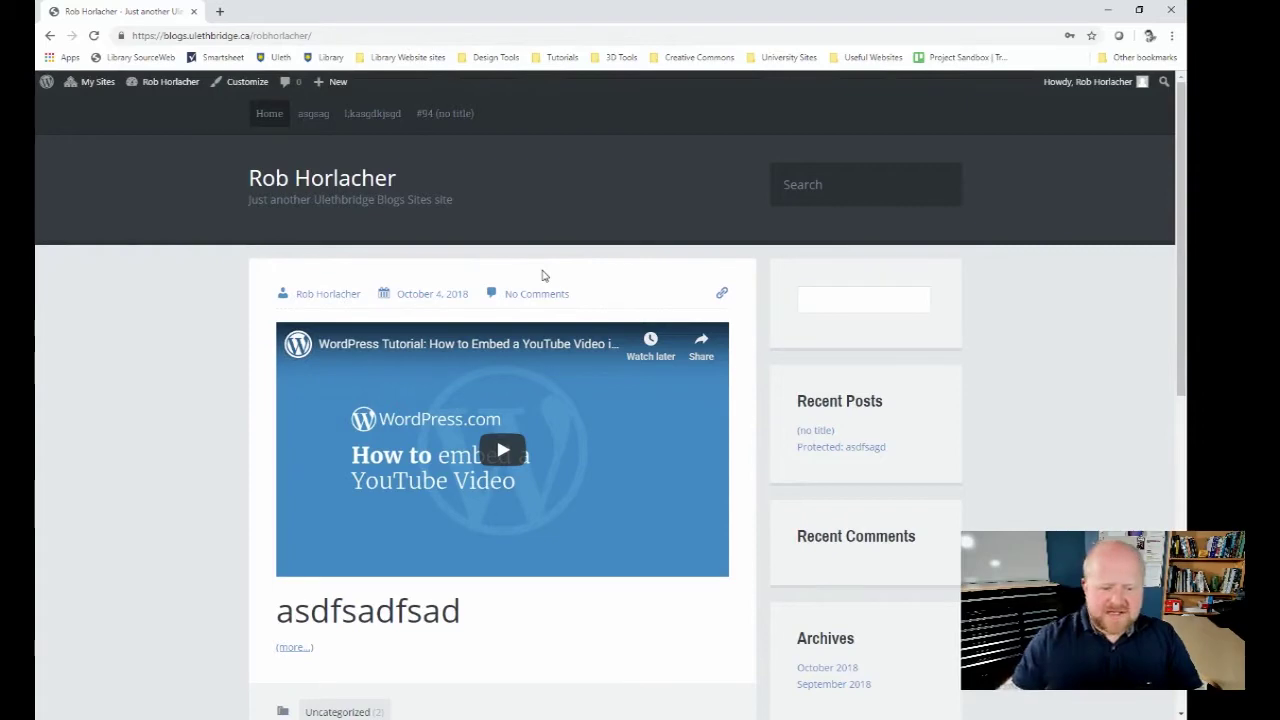
pyautogui.scroll(-5, 590, 420)
pyautogui.scroll(5, 503, 430)
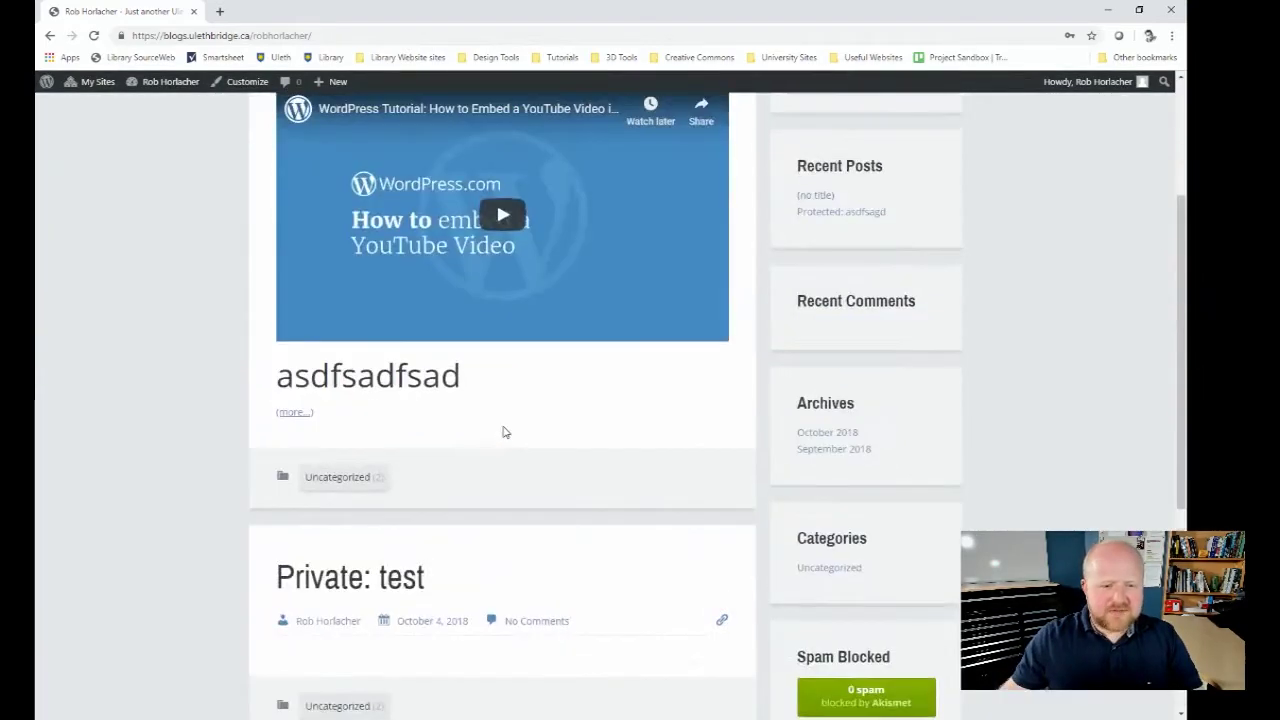
pyautogui.scroll(-4, 503, 430)
pyautogui.scroll(-1, 502, 430)
pyautogui.moveTo(462, 140); pyautogui.dragTo(281, 144)
pyautogui.scroll(5, 499, 223)
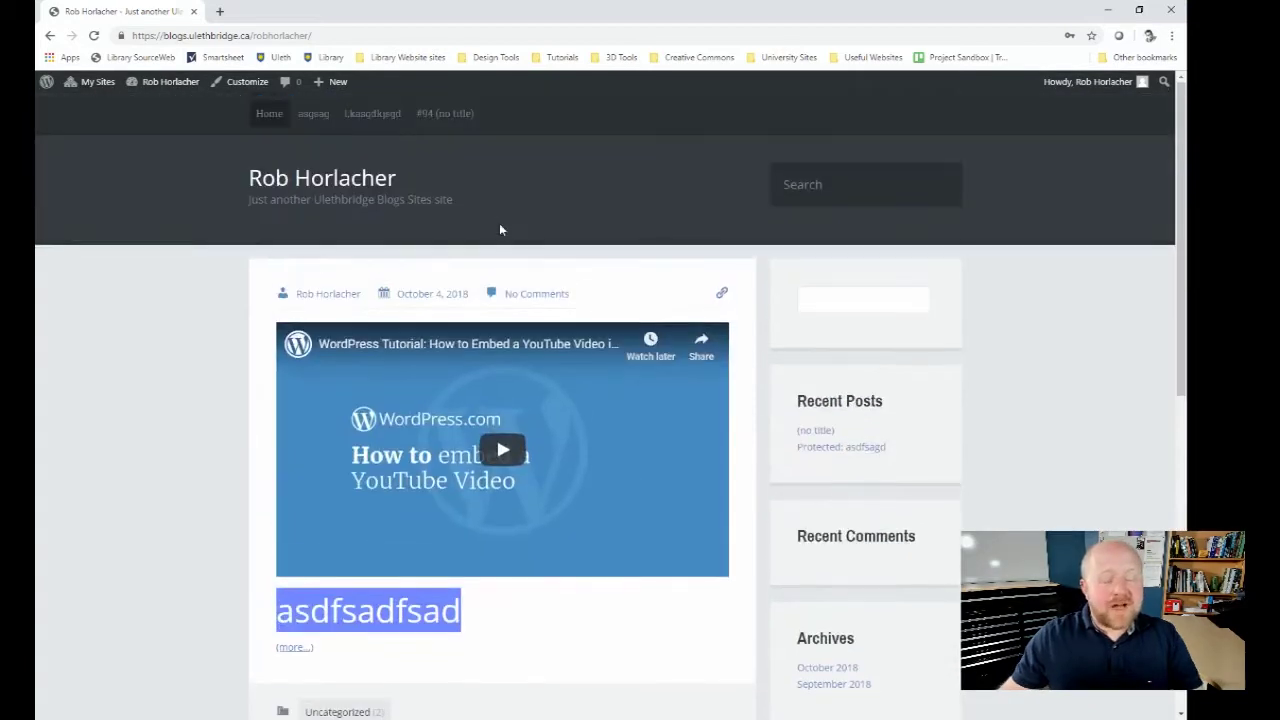
pyautogui.moveTo(131, 87)
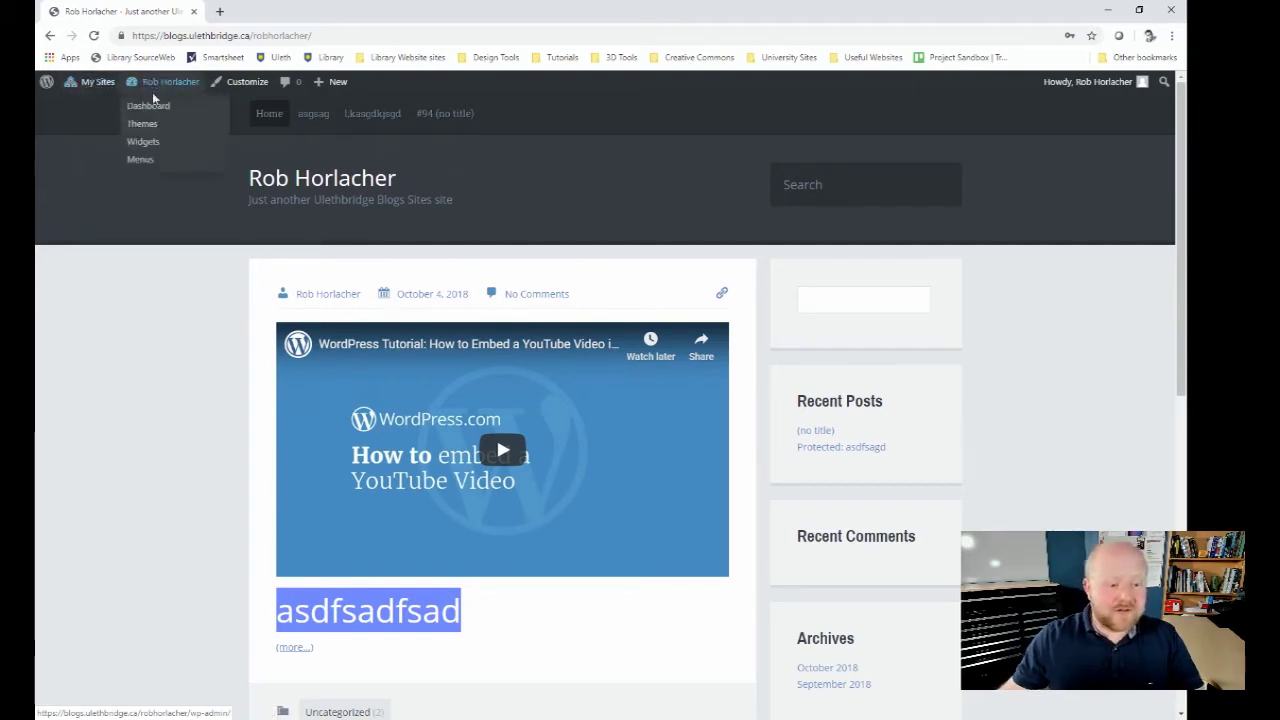
# Step: Go to the blog's admin Dashboard from the admin bar's site-name menu
pyautogui.click(154, 111)
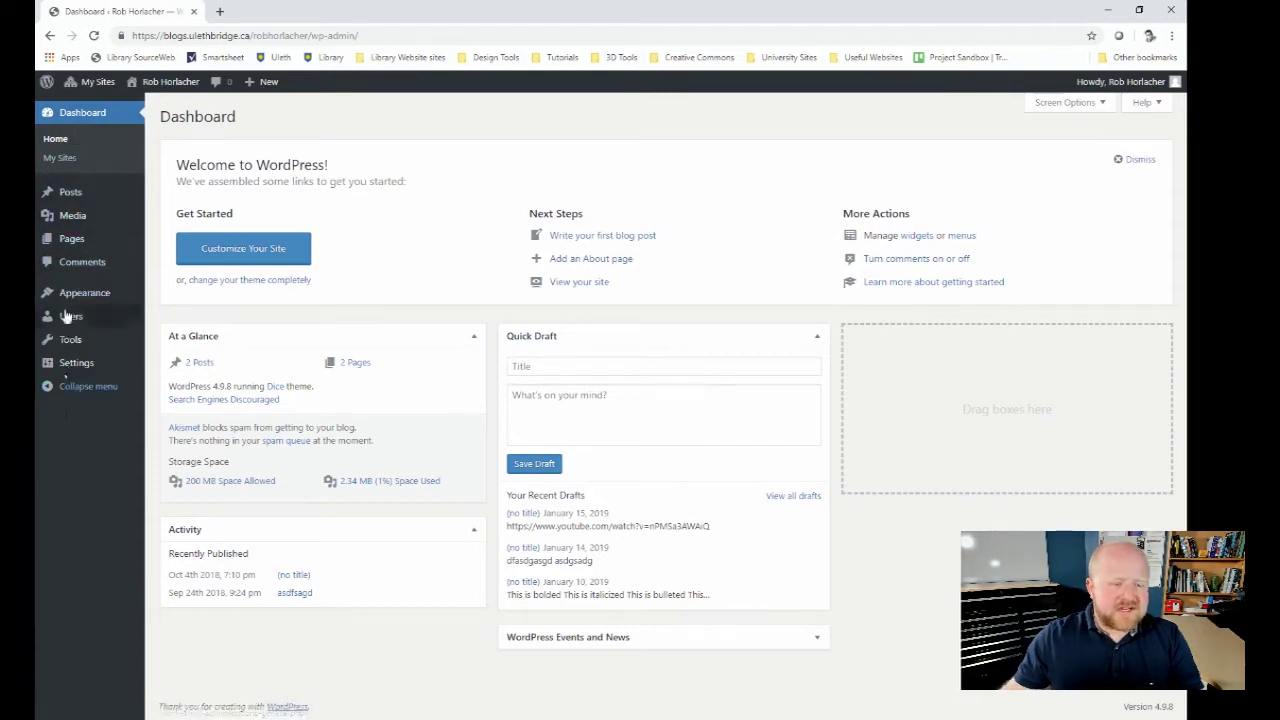
pyautogui.moveTo(266, 90)
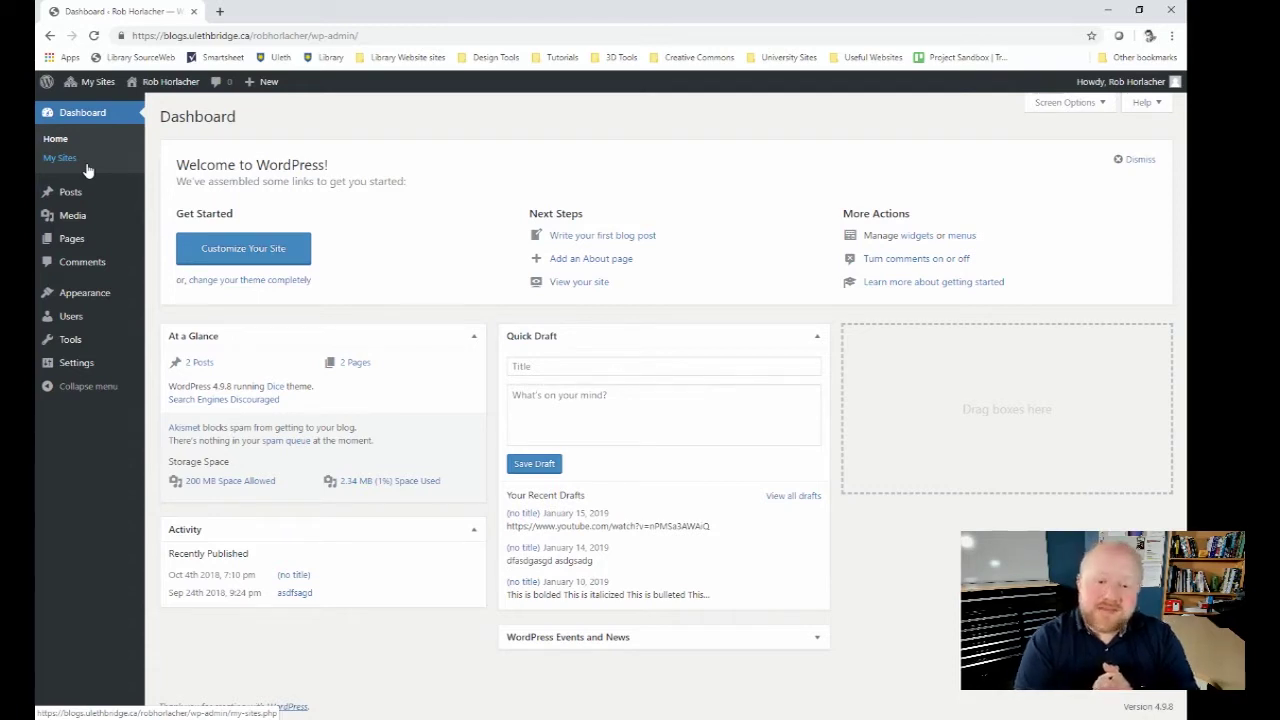
pyautogui.moveTo(92, 292)
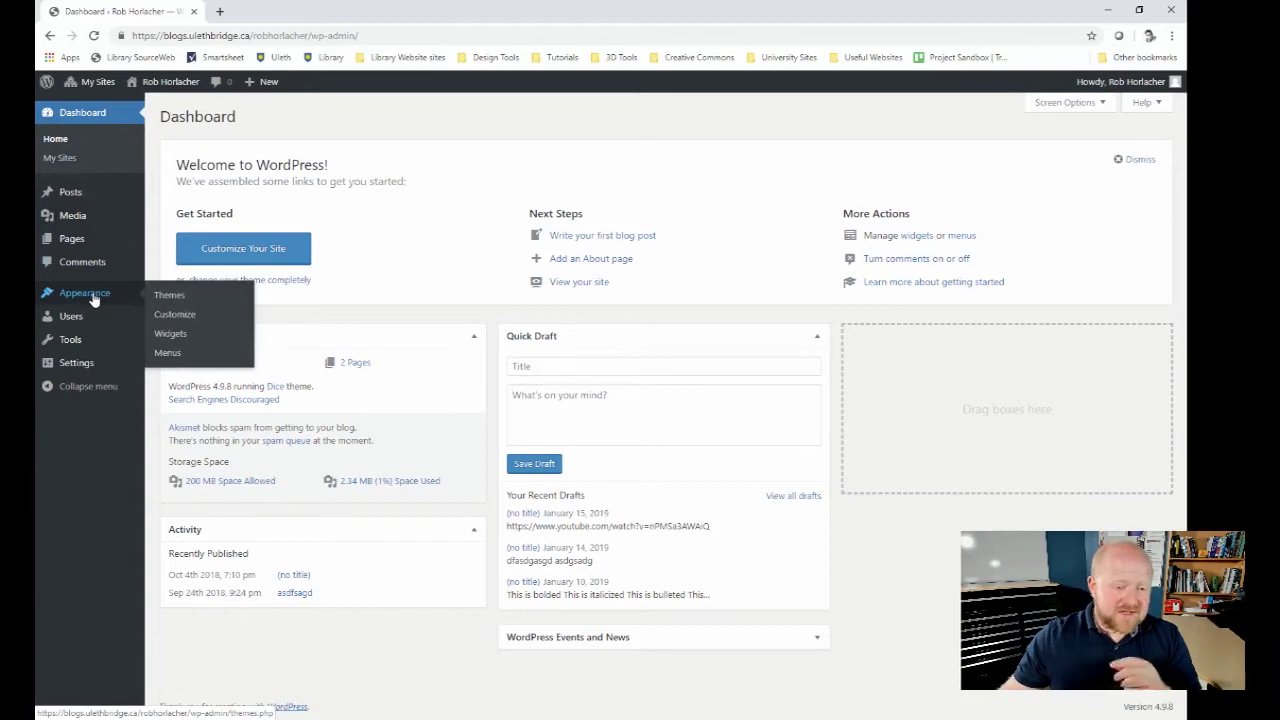
# Step: Live-preview the Twenty Fifteen theme, then activate it in place of Dice
pyautogui.click(177, 298)
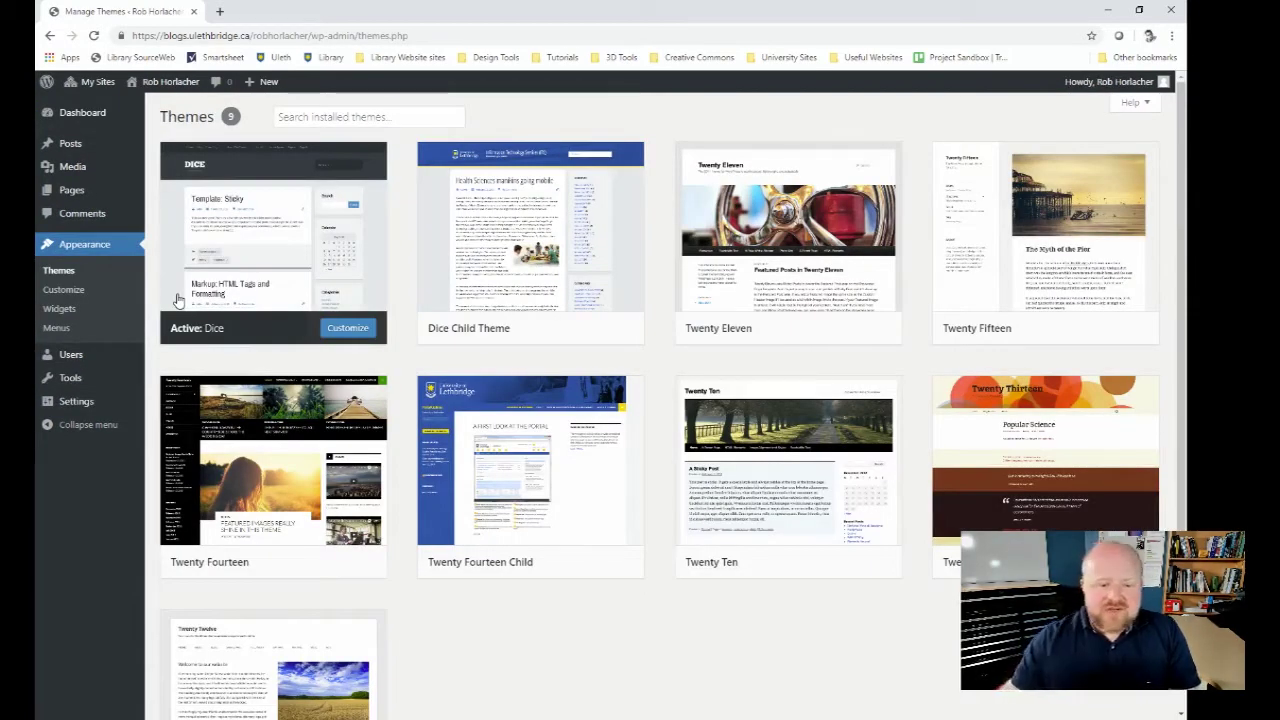
pyautogui.scroll(-1, 270, 430)
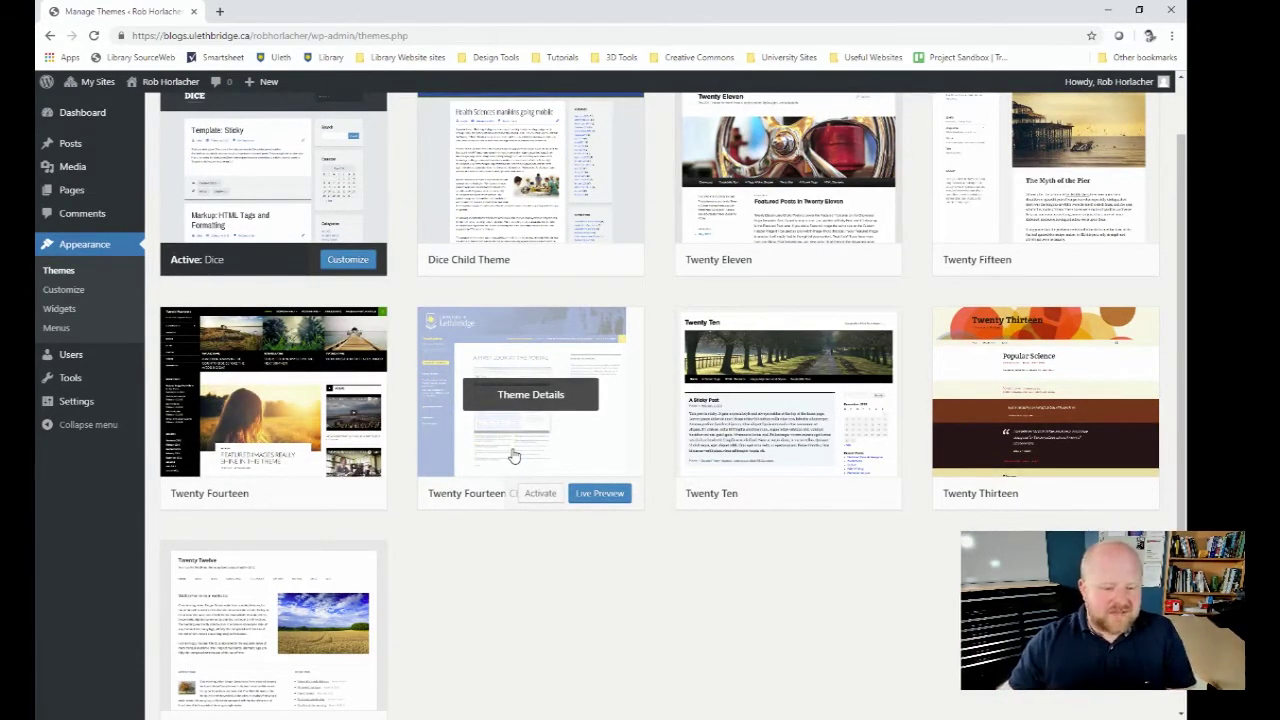
pyautogui.scroll(1, 890, 410)
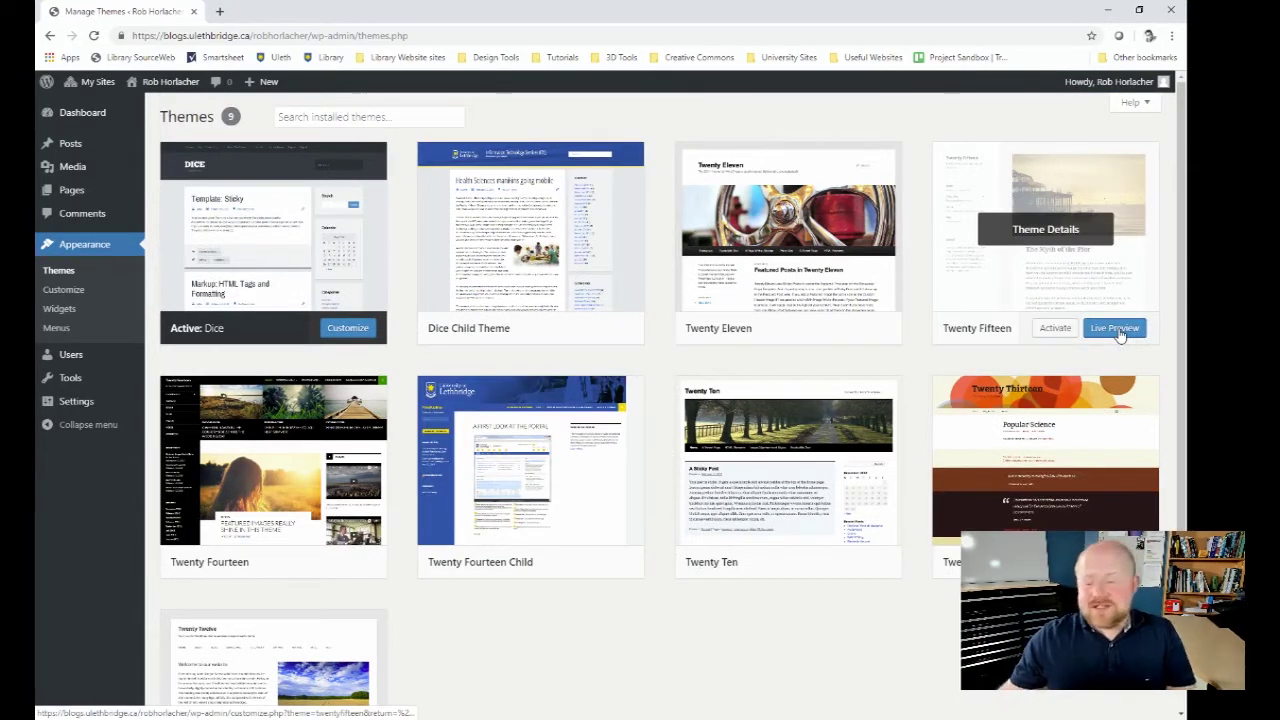
pyautogui.click(1116, 329)
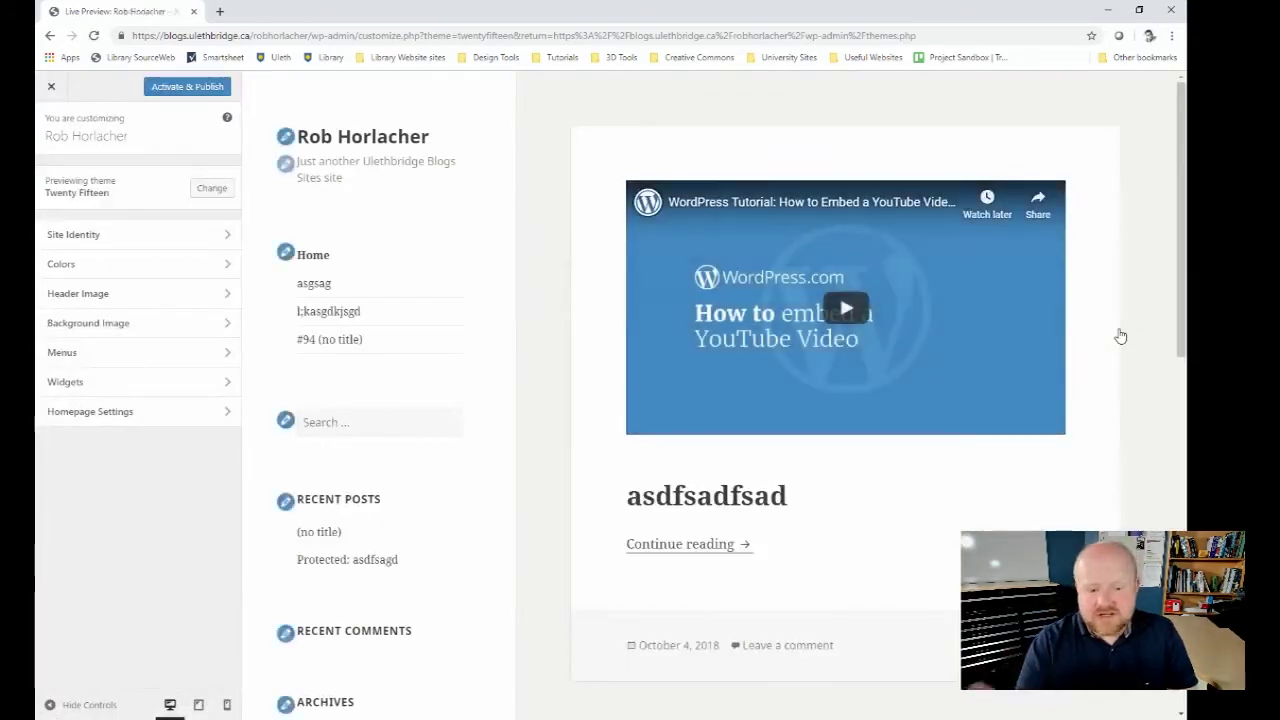
pyautogui.scroll(-5, 774, 466)
pyautogui.scroll(5, 774, 466)
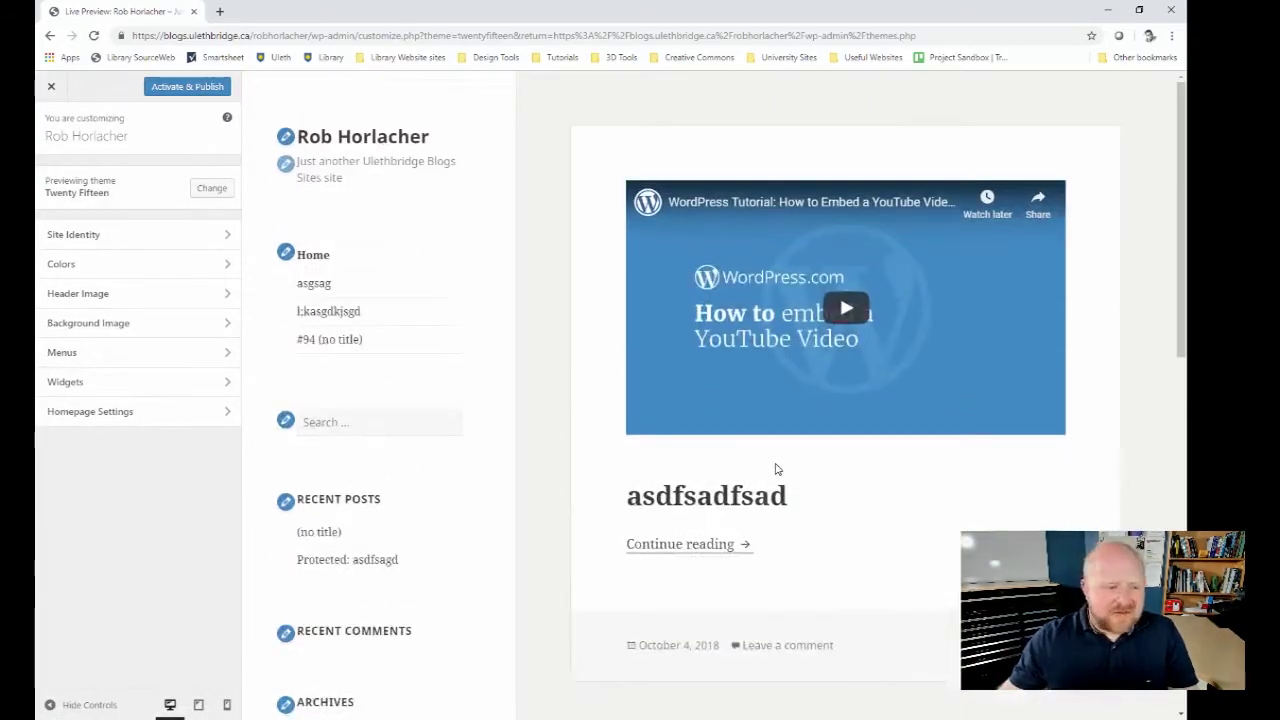
pyautogui.click(52, 91)
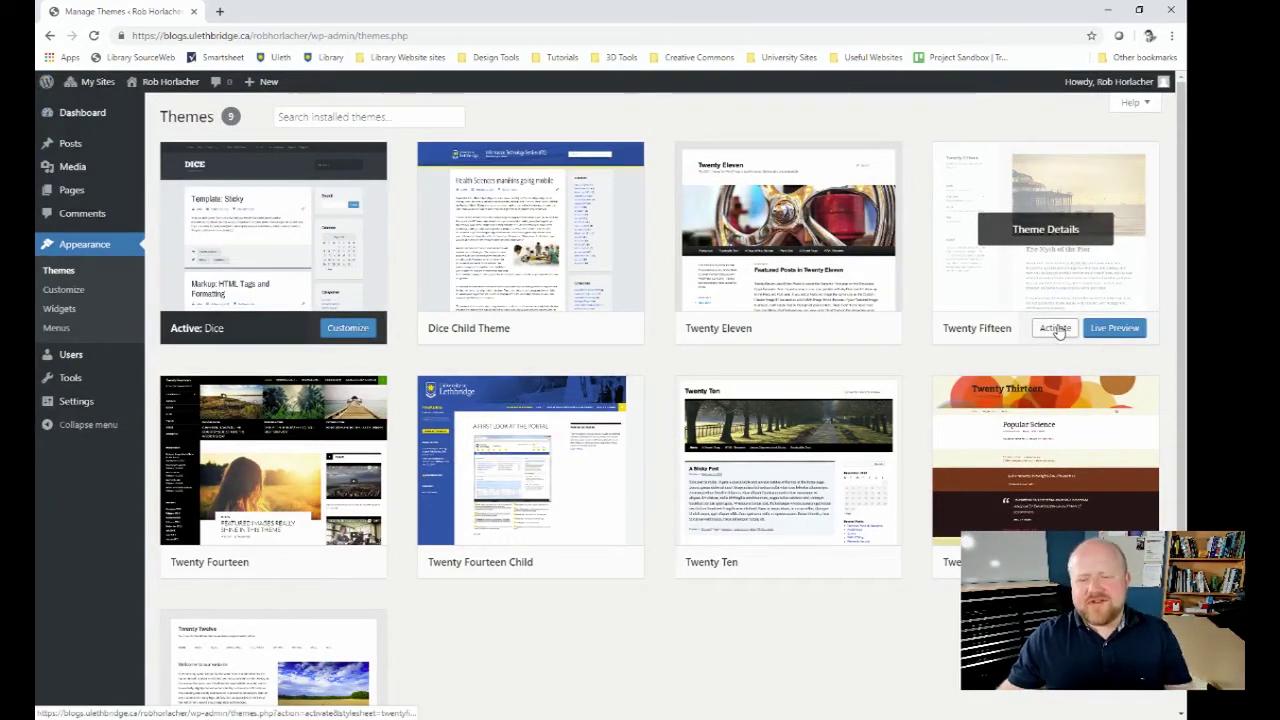
pyautogui.click(1056, 328)
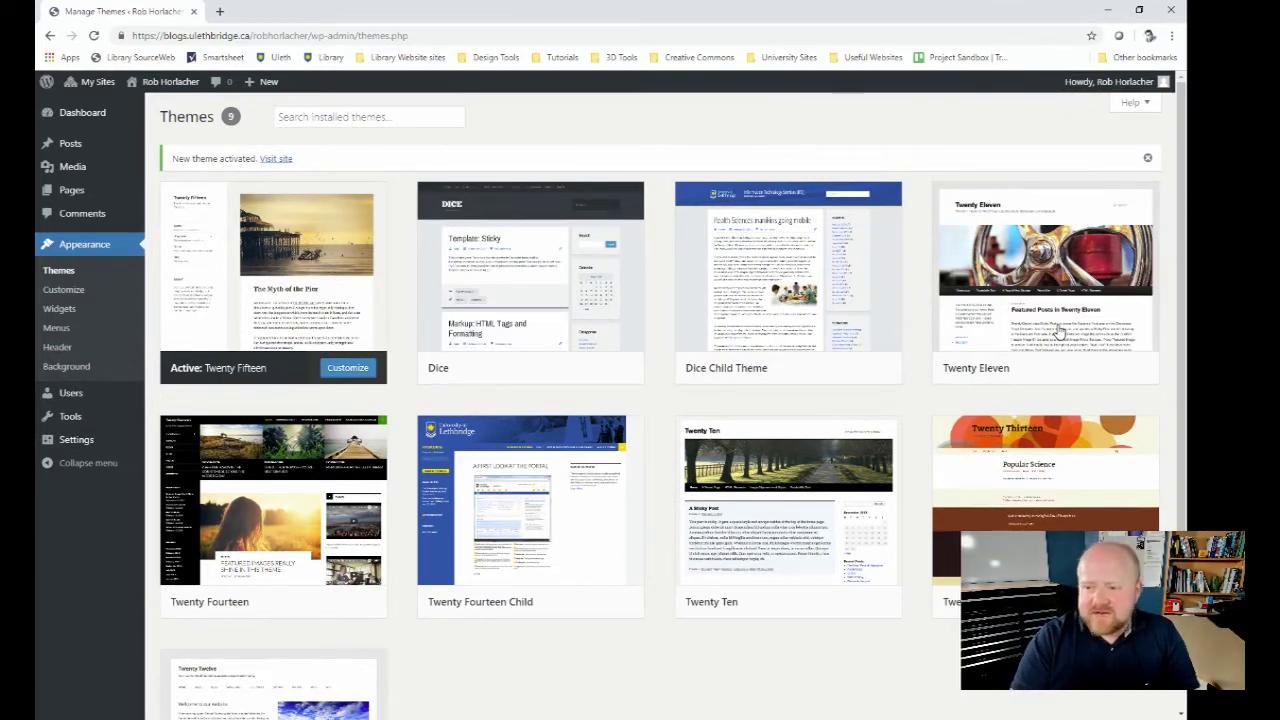
# Step: Visit the blog's front page and scroll through the Twenty Fifteen layout
pyautogui.moveTo(165, 84)
pyautogui.click(164, 111)
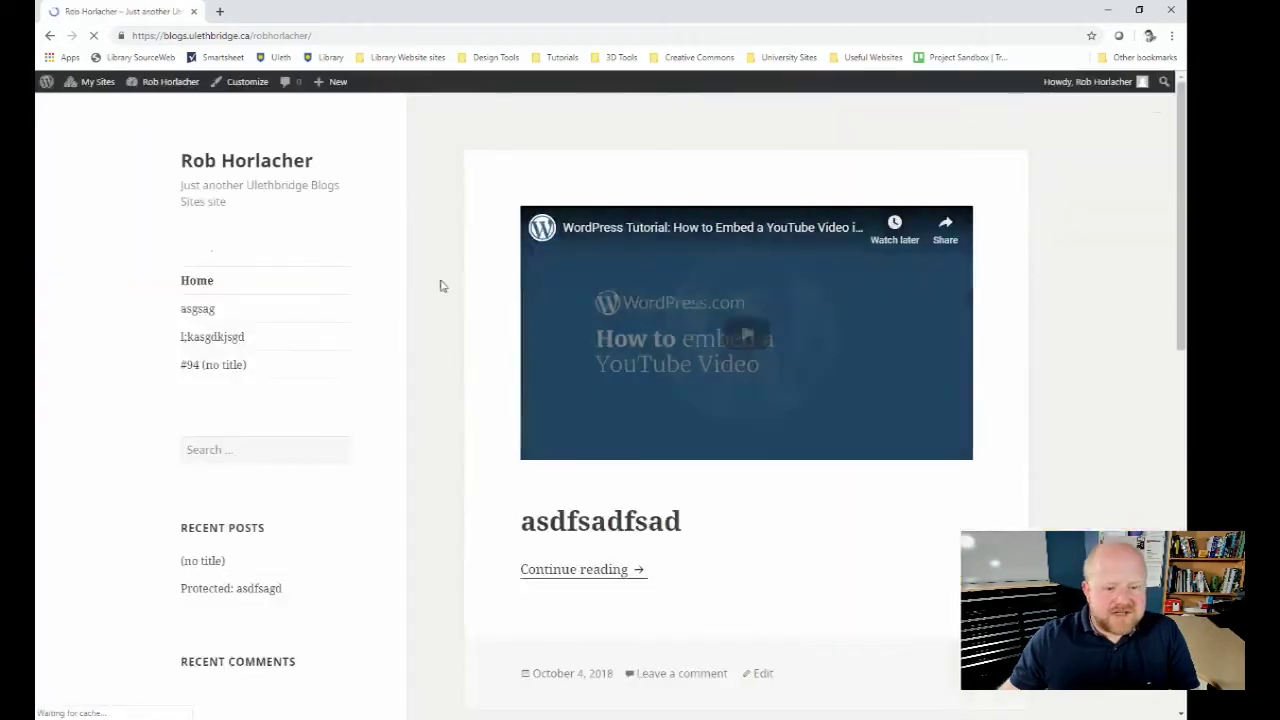
pyautogui.scroll(-1, 451, 337)
pyautogui.scroll(-7, 451, 337)
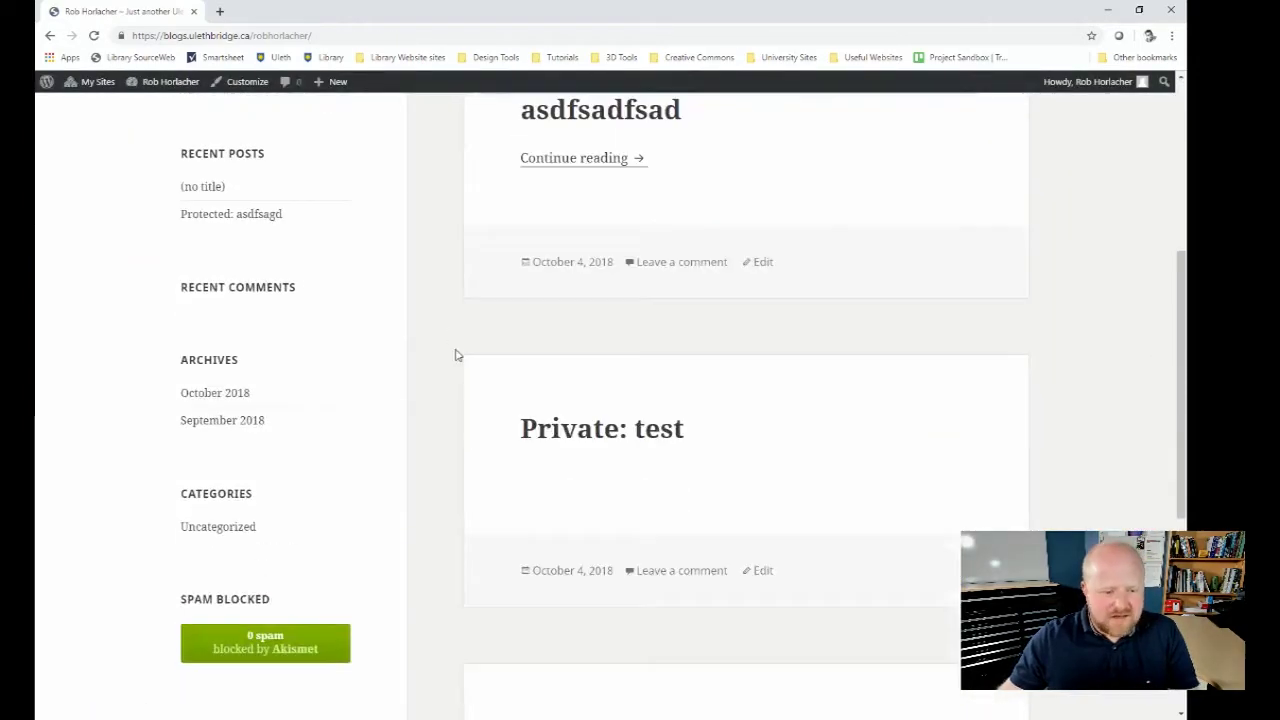
pyautogui.scroll(3, 223, 251)
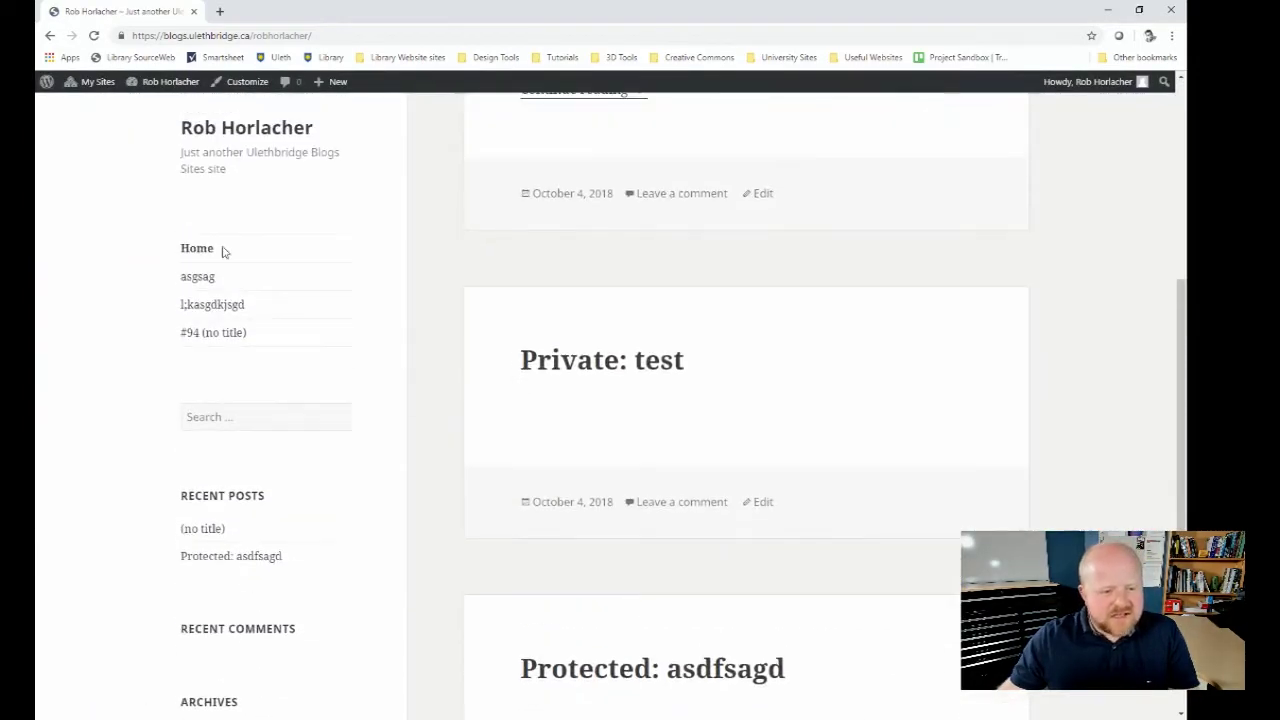
pyautogui.scroll(5, 320, 292)
pyautogui.scroll(-6, 775, 381)
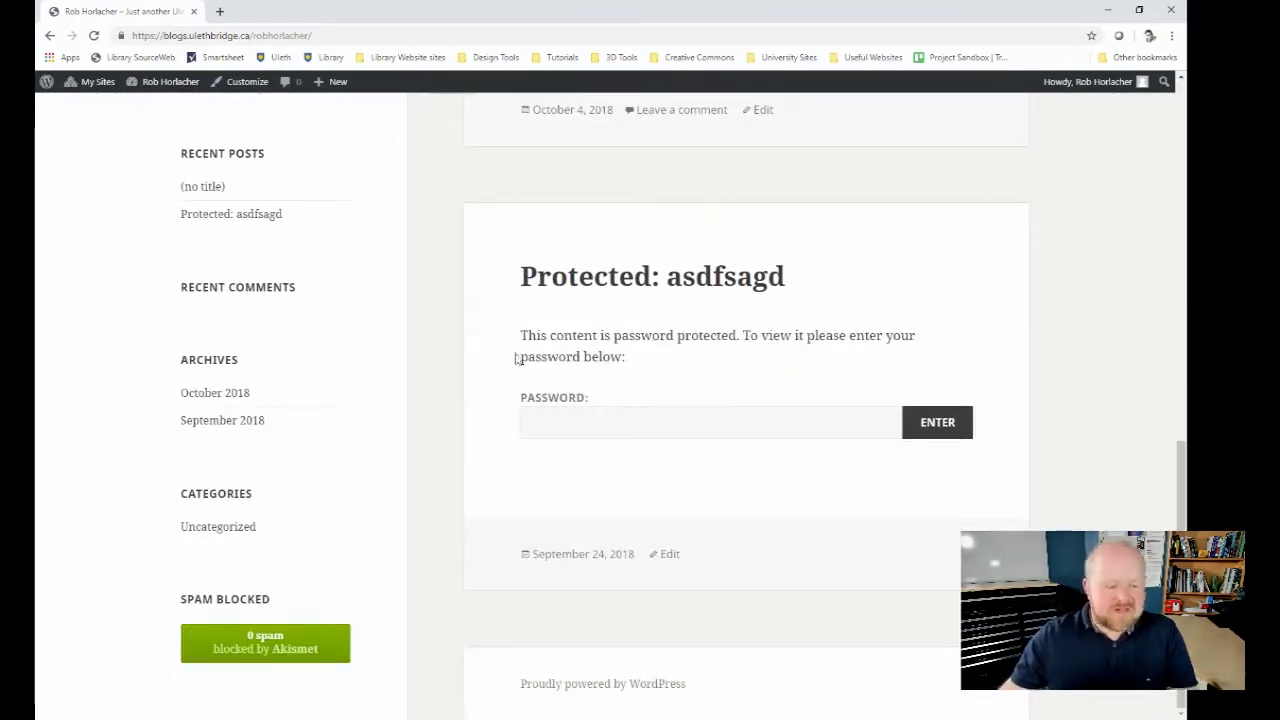
pyautogui.scroll(6, 364, 142)
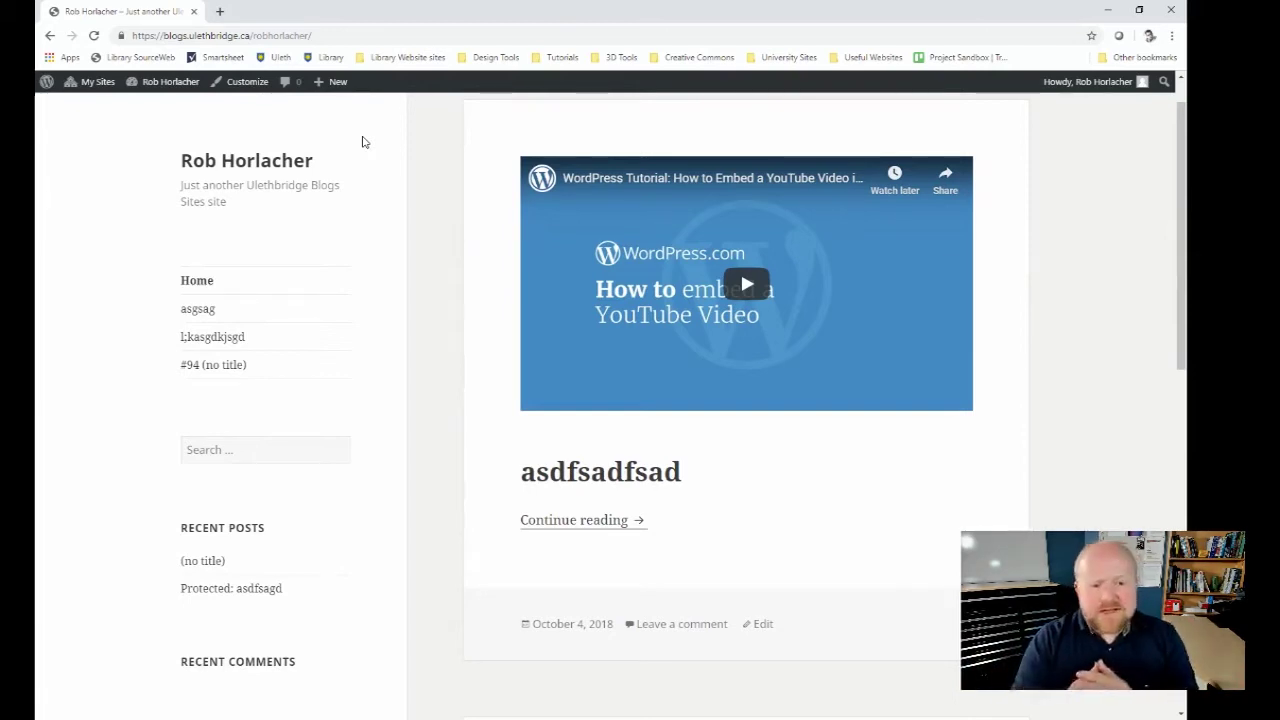
# Step: In the Customizer, set the site background colour to near-black
pyautogui.click(250, 82)
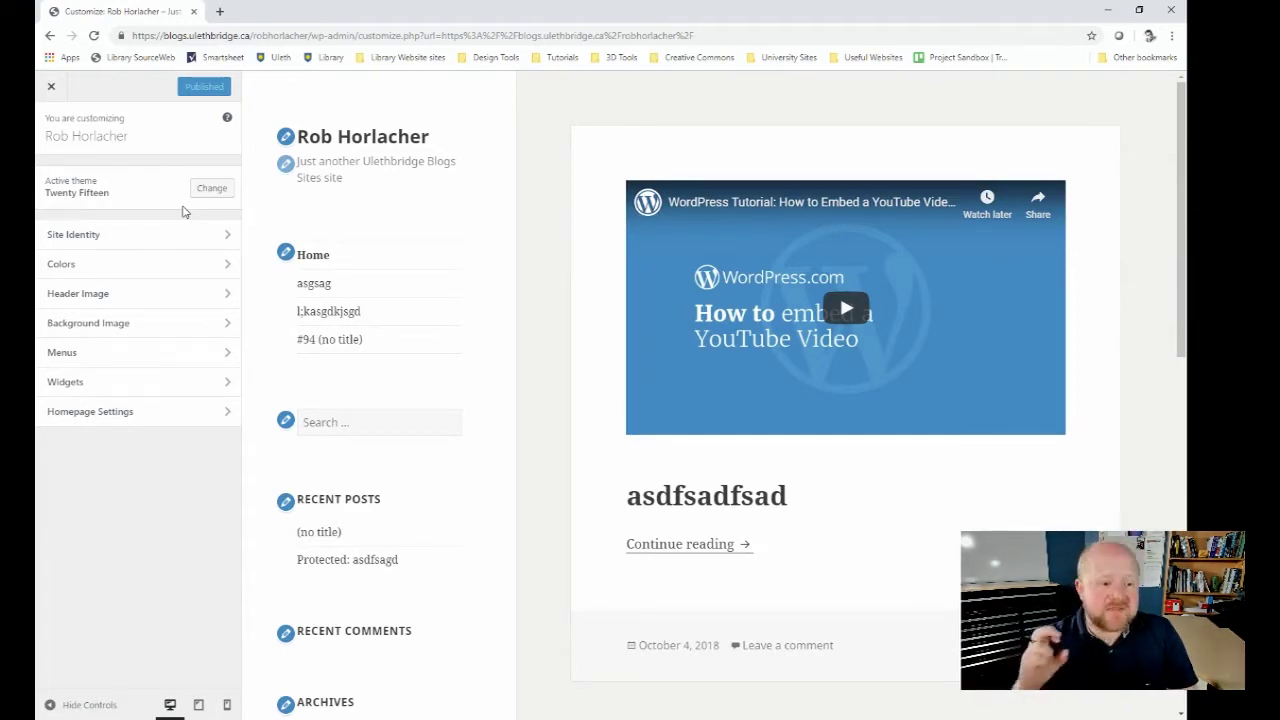
pyautogui.click(225, 240)
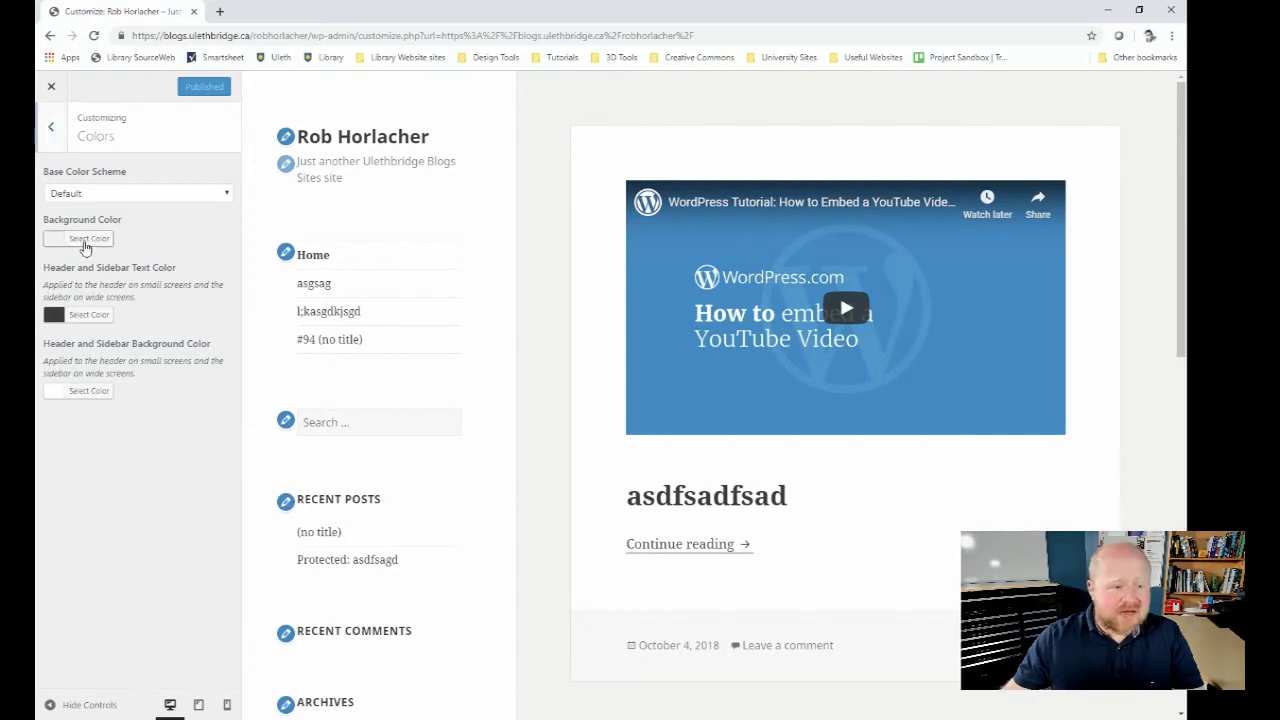
pyautogui.click(85, 243)
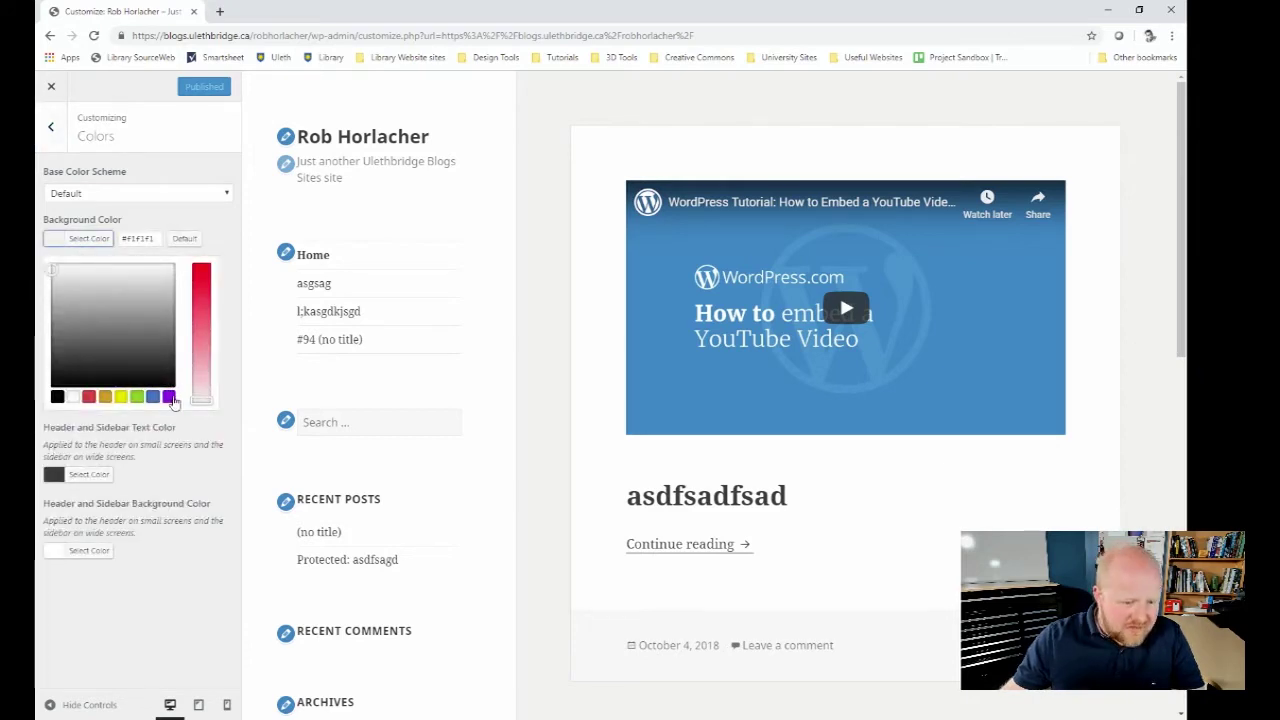
pyautogui.moveTo(198, 284)
pyautogui.mouseDown()
pyautogui.moveTo(198, 263)
pyautogui.moveTo(196, 292)
pyautogui.mouseUp()
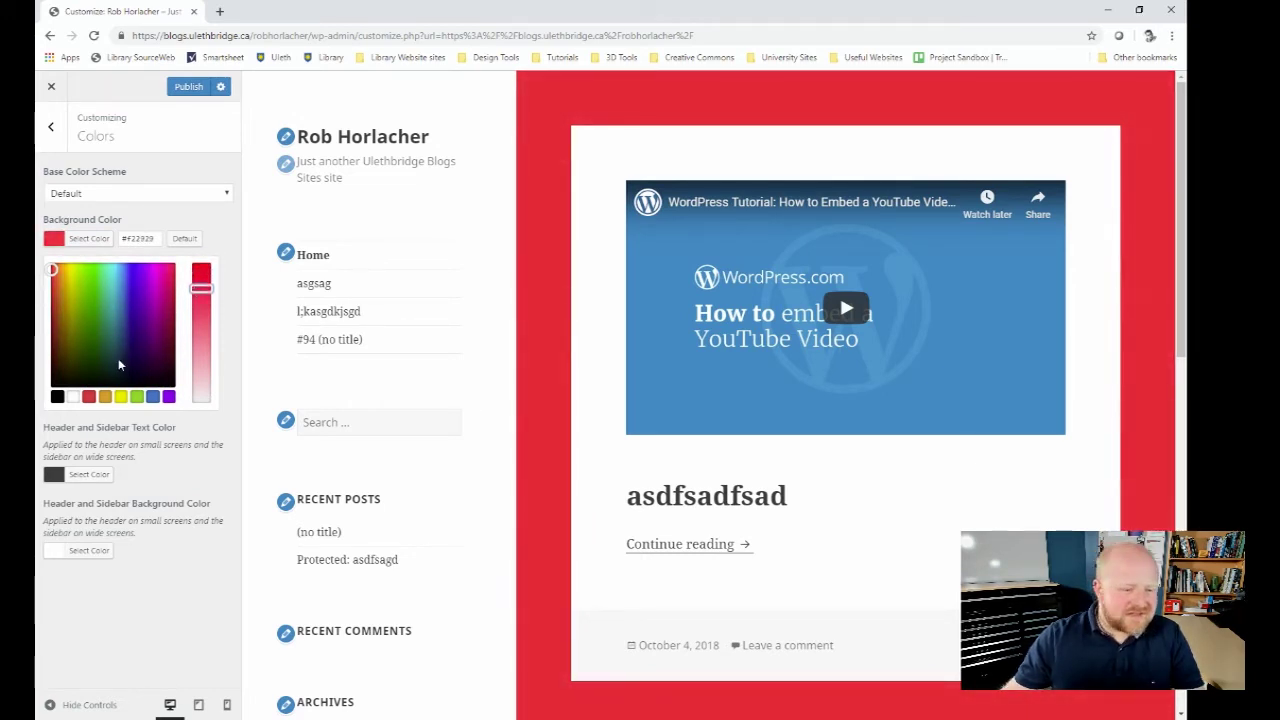
pyautogui.moveTo(124, 315); pyautogui.dragTo(37, 405)
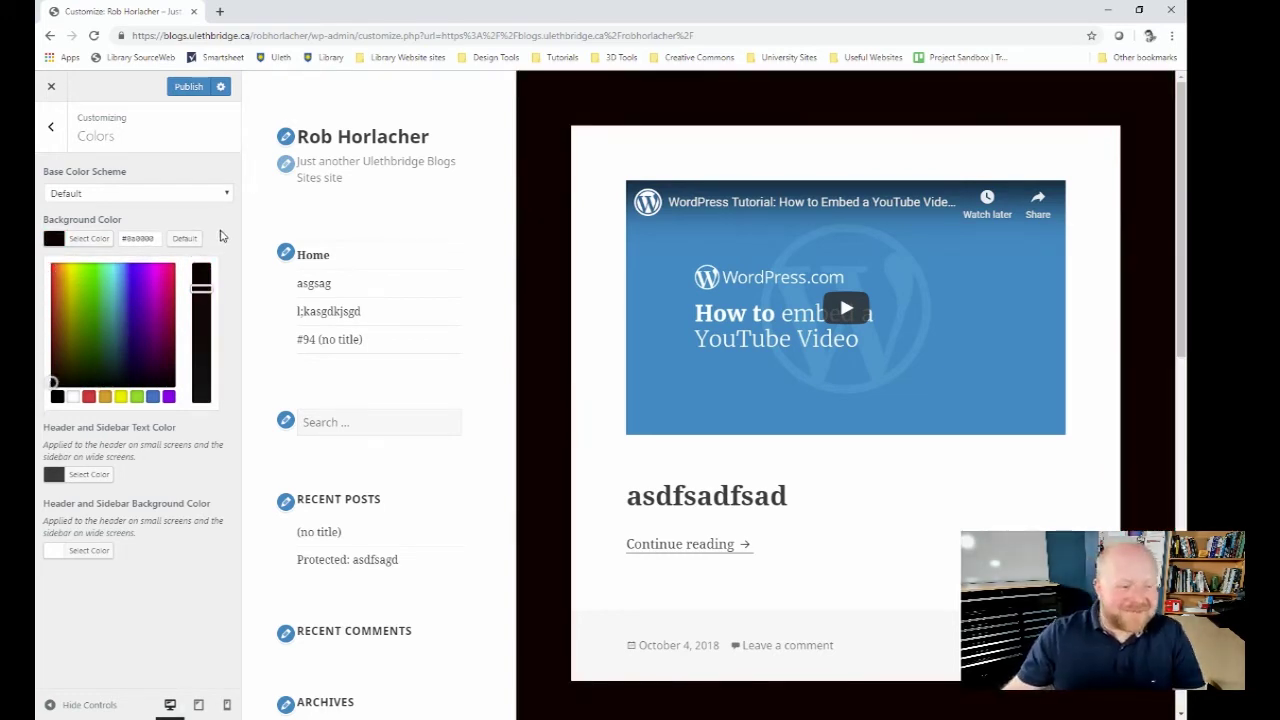
pyautogui.click(89, 238)
# Step: Make the header and sidebar text light grey and the sidebar background dark grey
pyautogui.click(89, 315)
pyautogui.moveTo(74, 405); pyautogui.dragTo(46, 378)
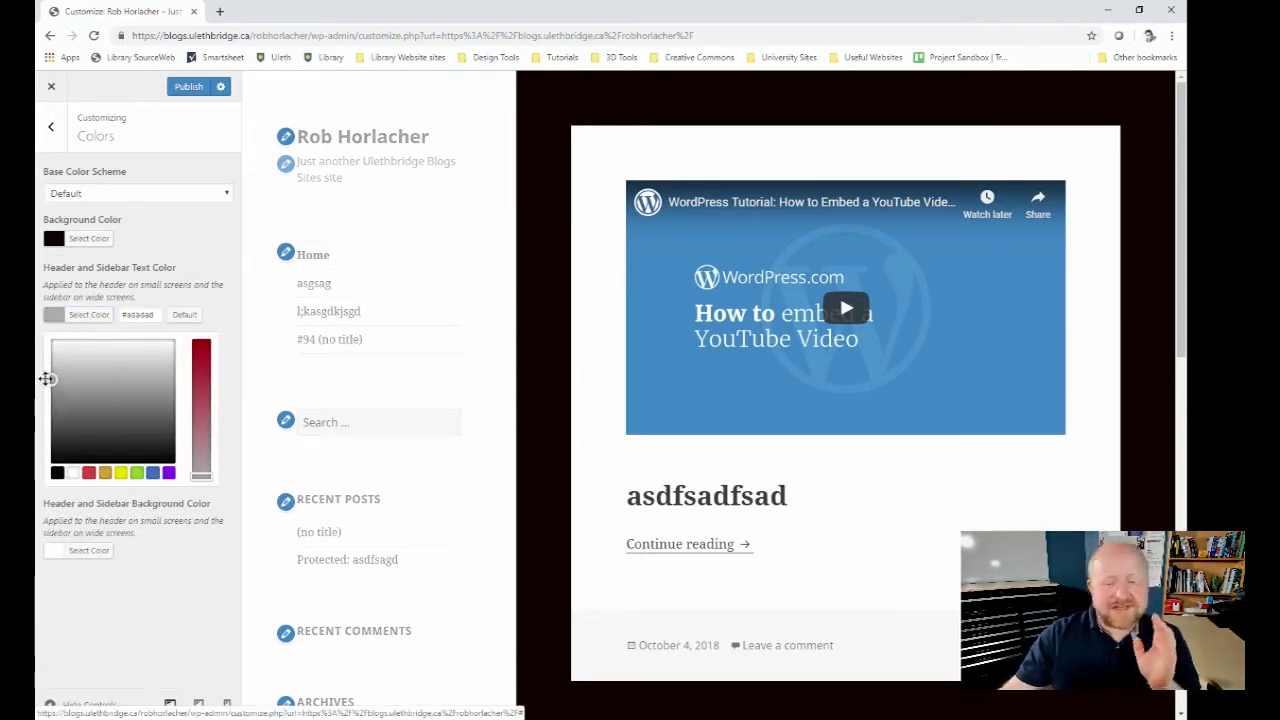
pyautogui.click(227, 311)
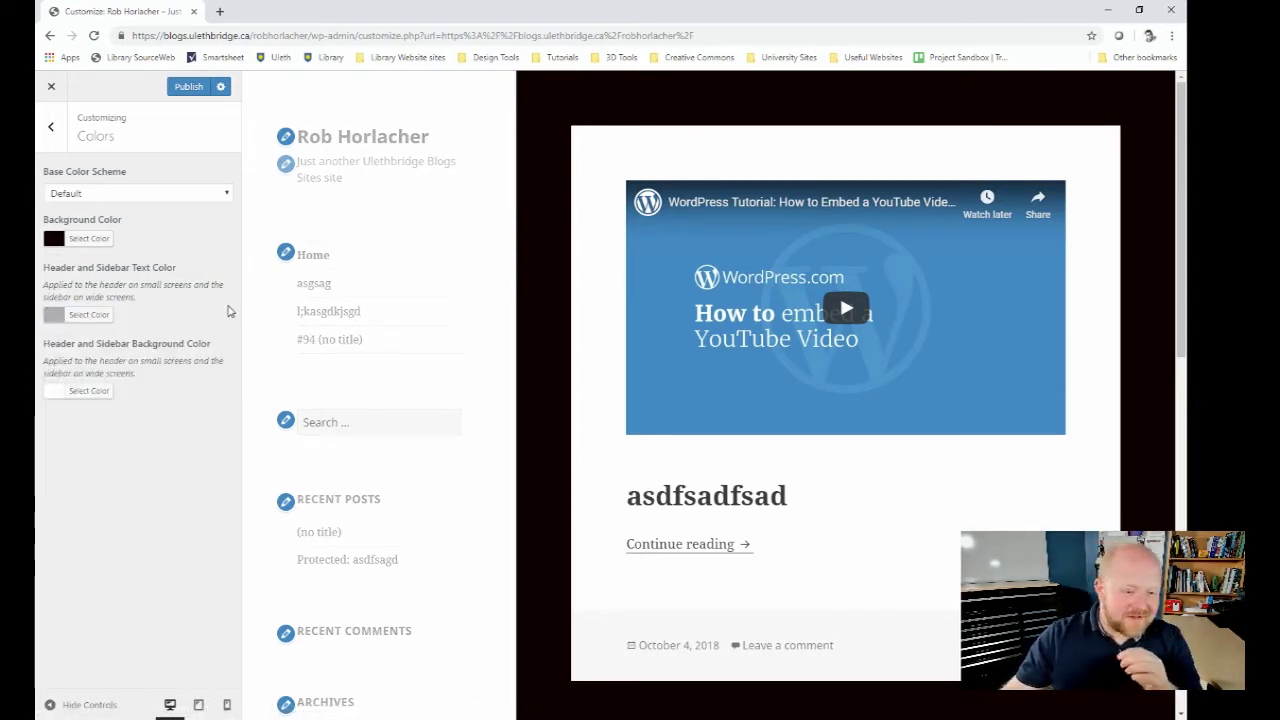
pyautogui.click(91, 394)
pyautogui.moveTo(69, 437); pyautogui.dragTo(42, 436)
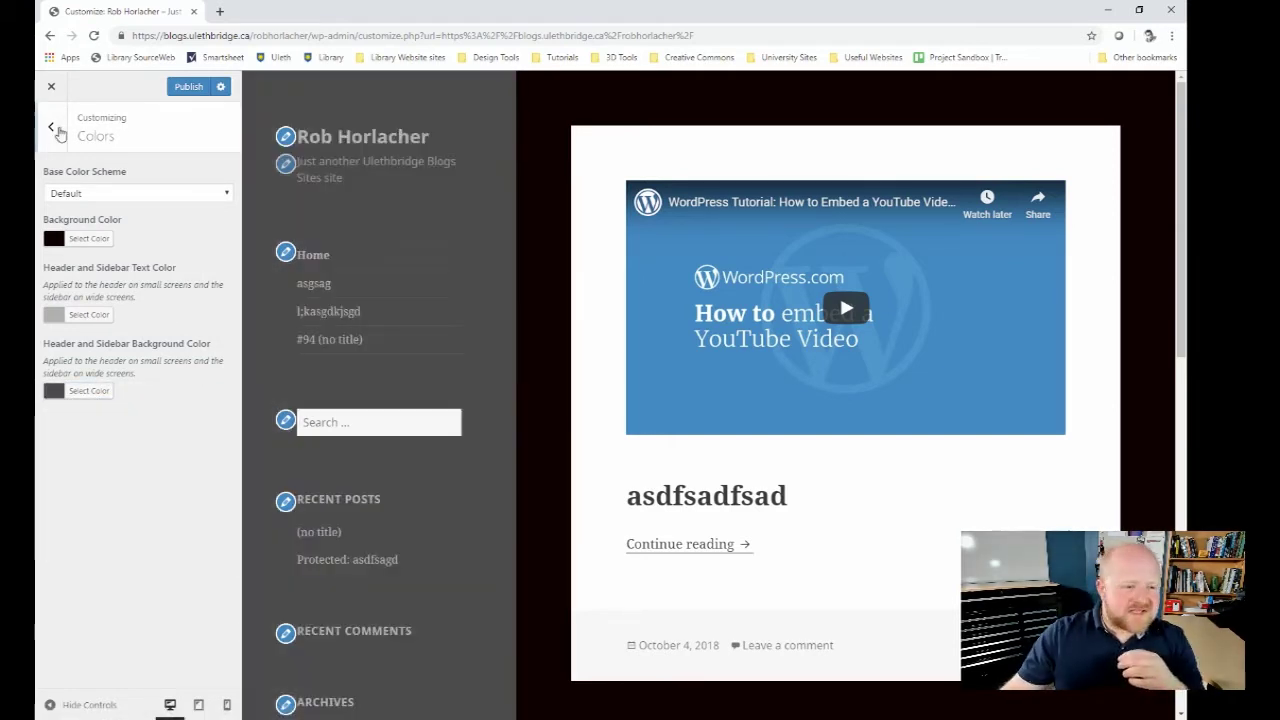
pyautogui.click(51, 126)
pyautogui.click(120, 300)
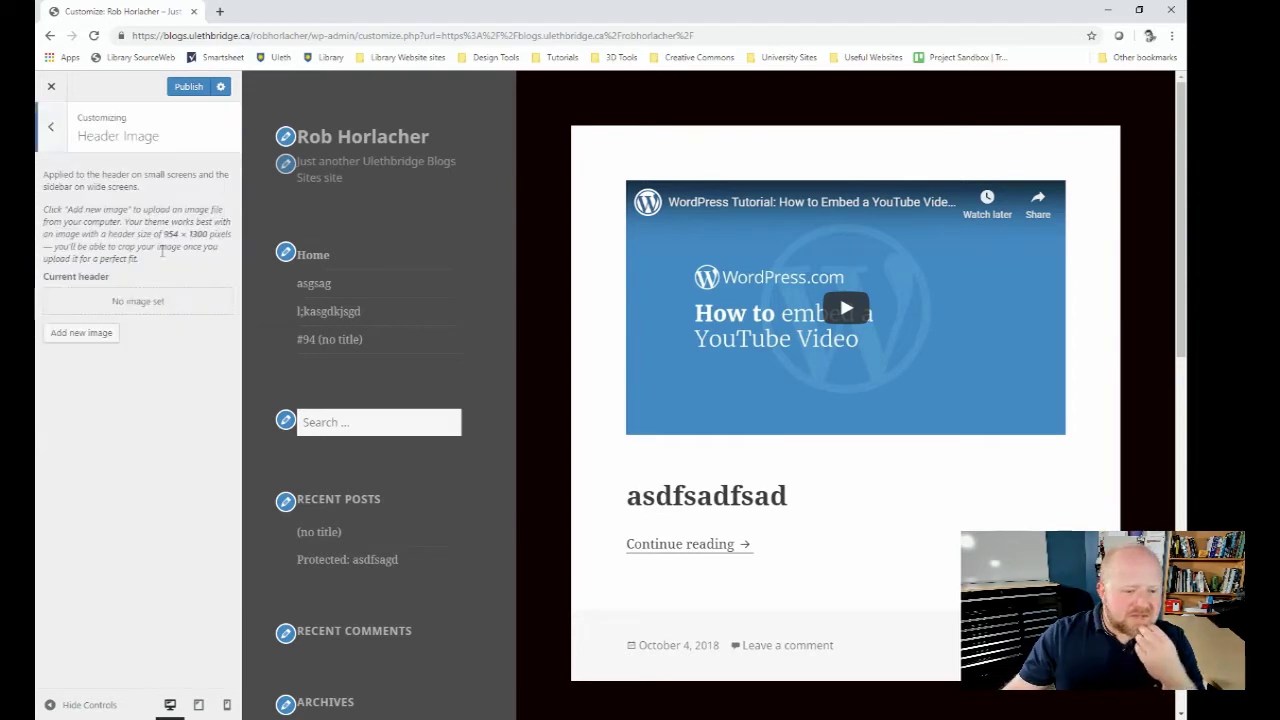
# Step: Upload WelcomeScreensmall.jpg from the Signage Transfer folder, crop it and apply it as the header image
pyautogui.click(97, 340)
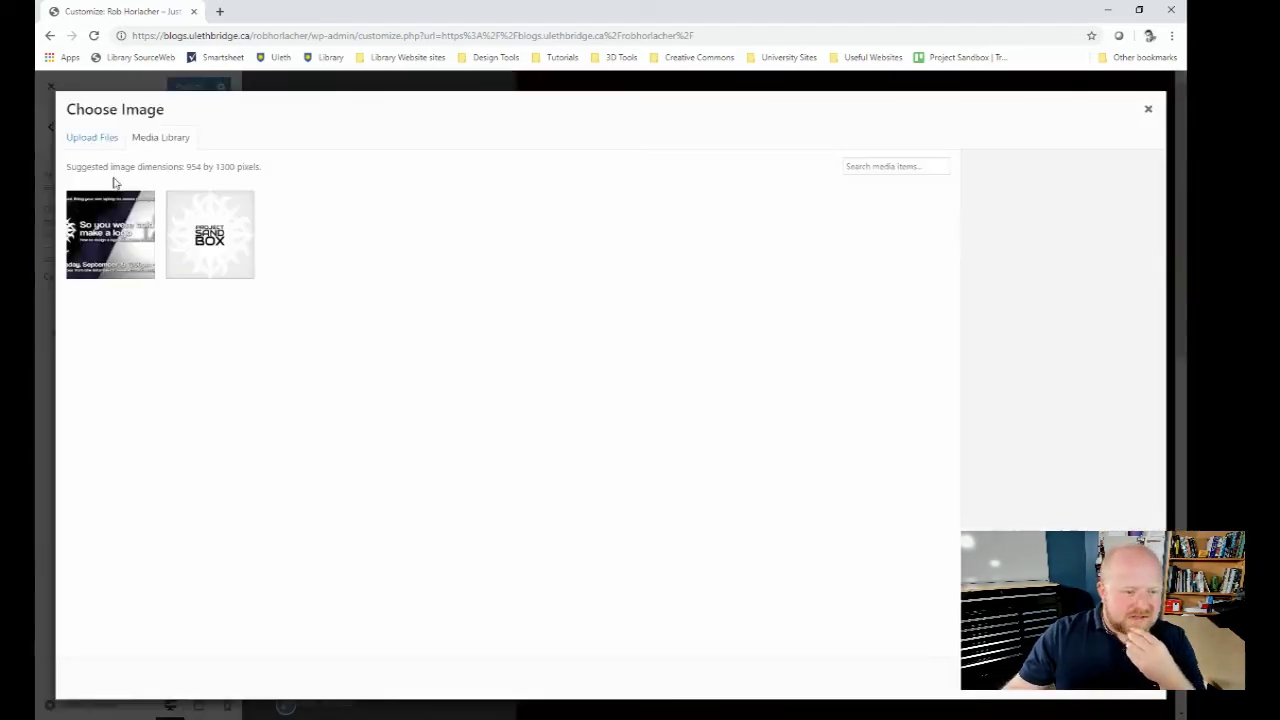
pyautogui.click(88, 145)
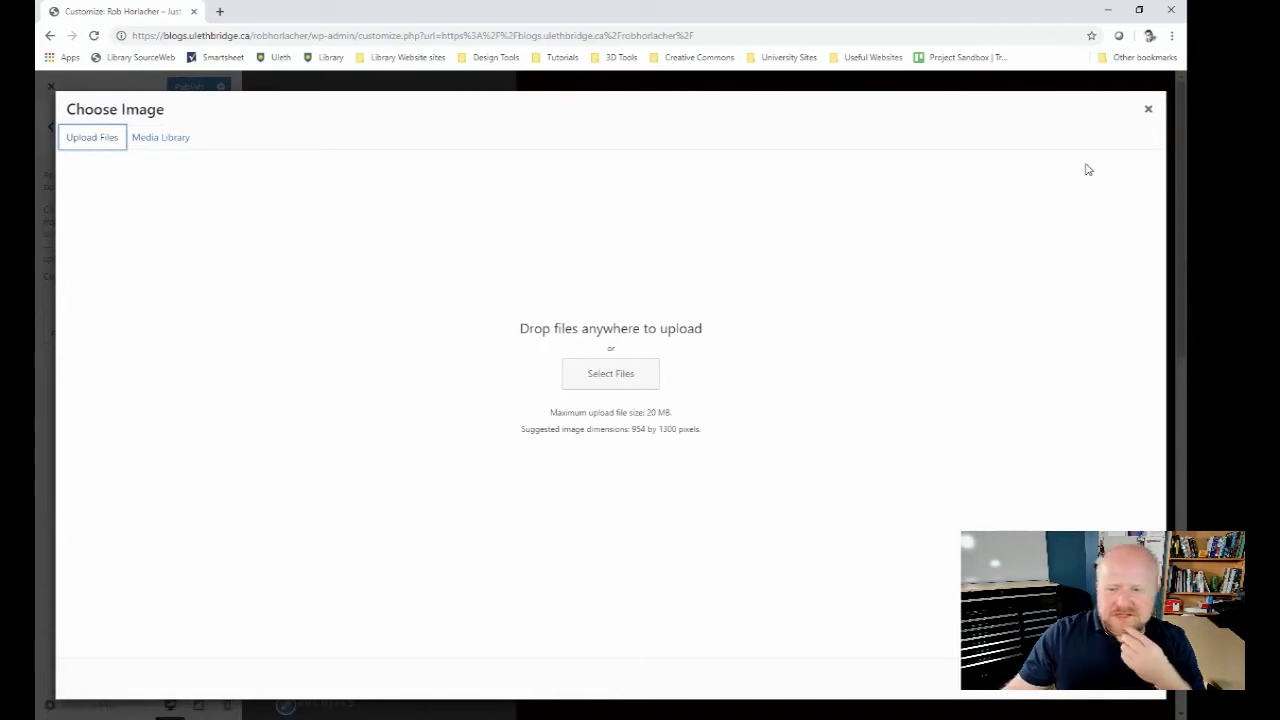
pyautogui.click(652, 372)
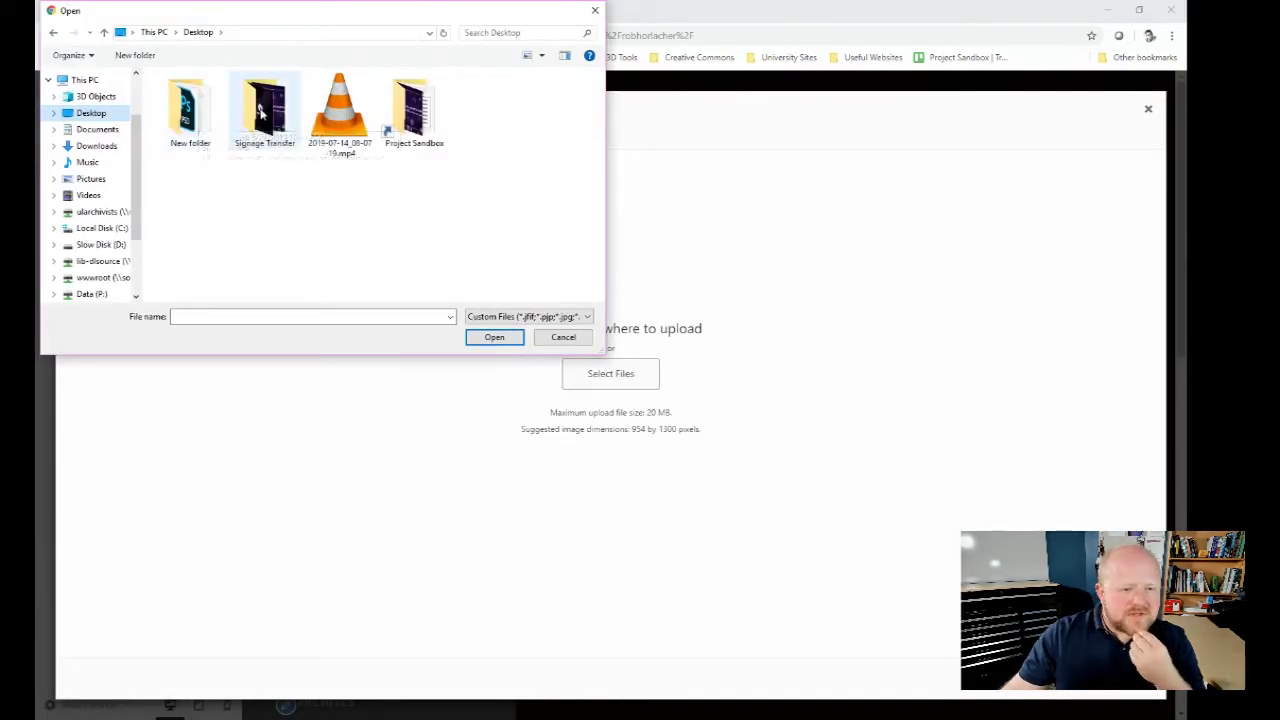
pyautogui.doubleClick(261, 114)
pyautogui.click(218, 212)
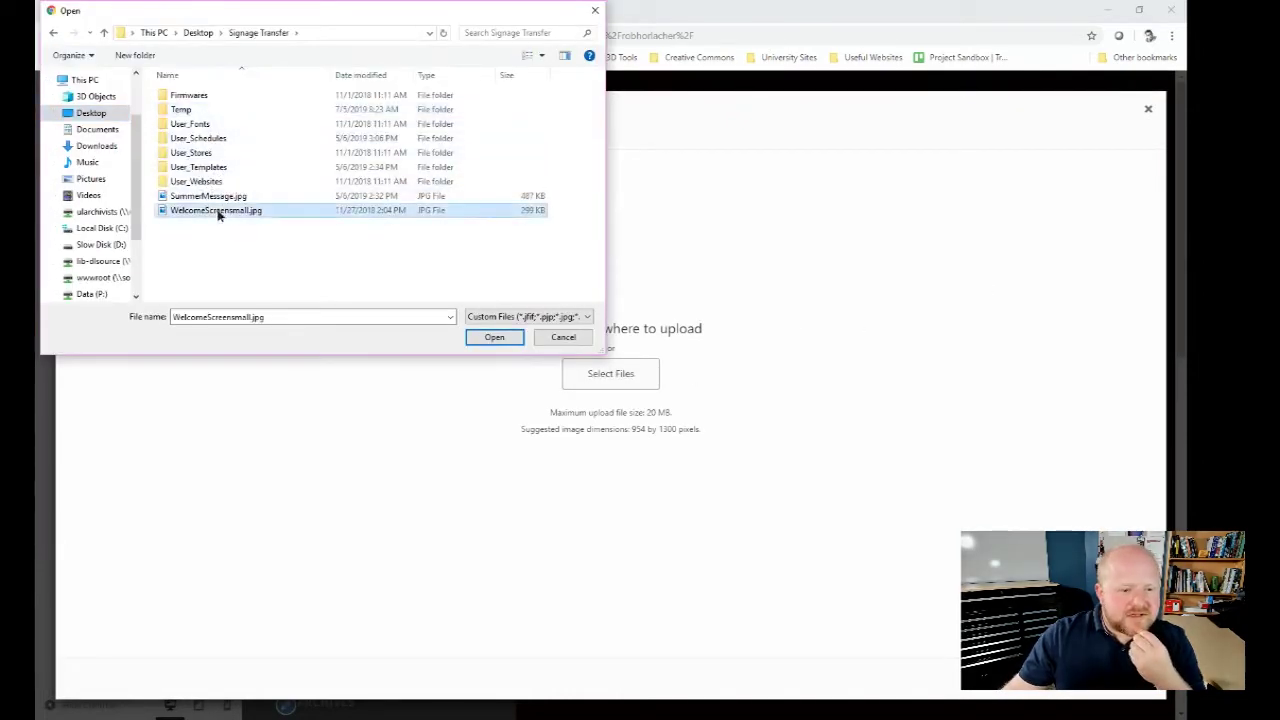
pyautogui.click(495, 337)
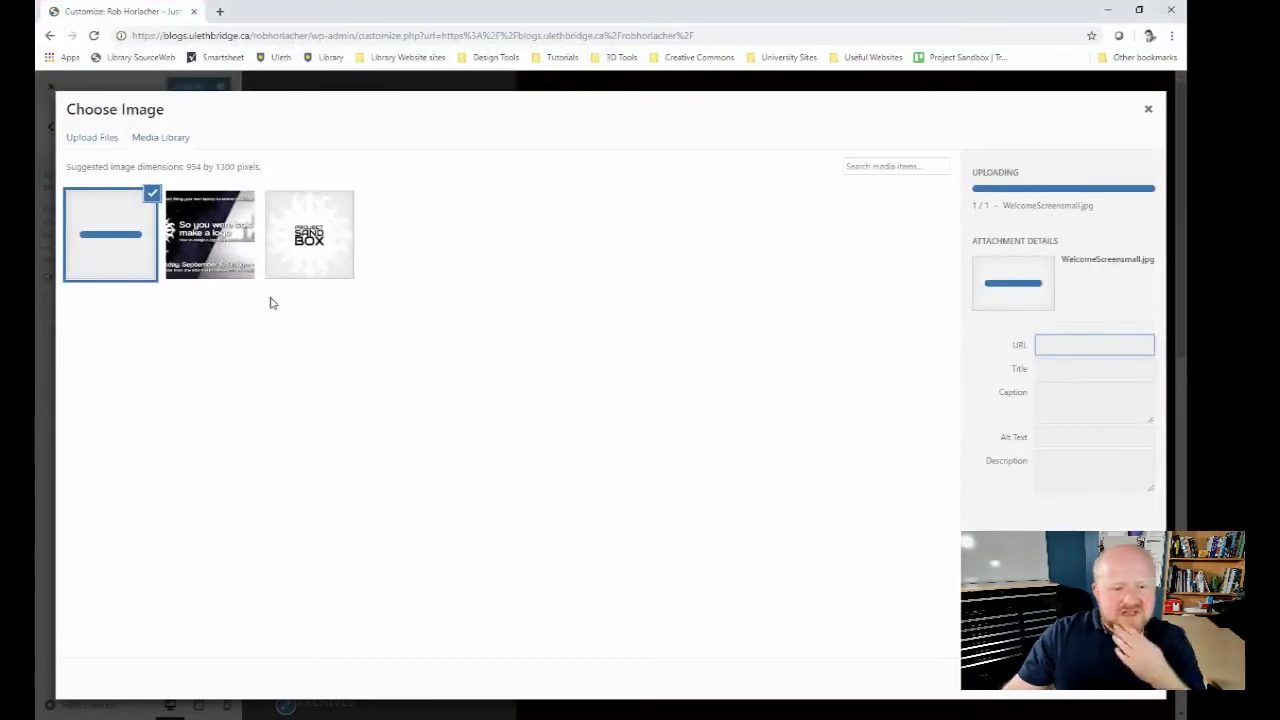
pyautogui.click(1112, 690)
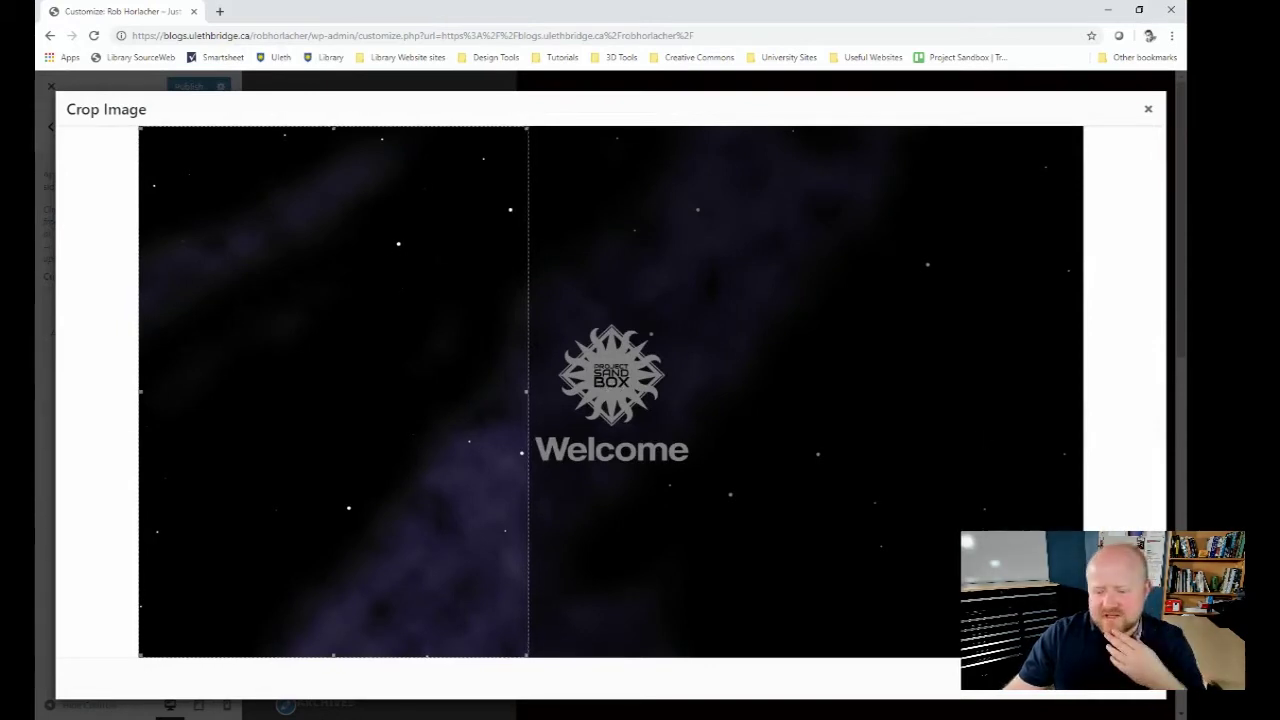
pyautogui.click(1131, 690)
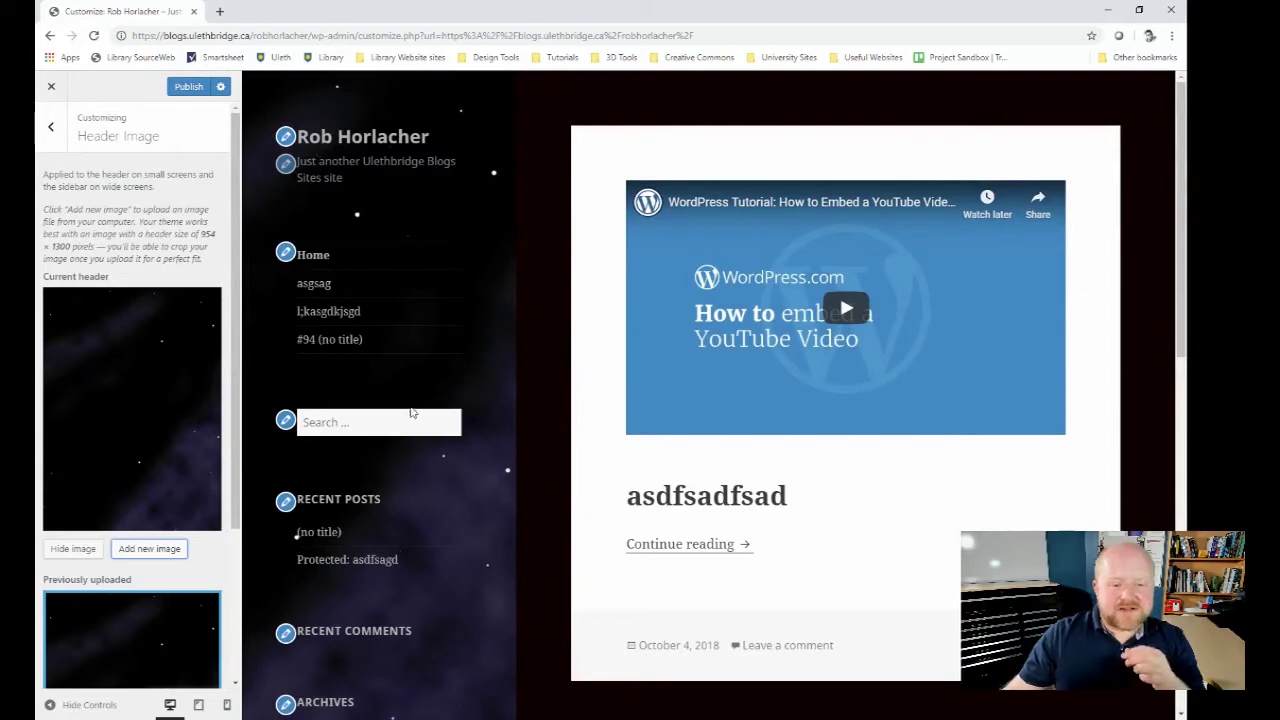
pyautogui.click(51, 127)
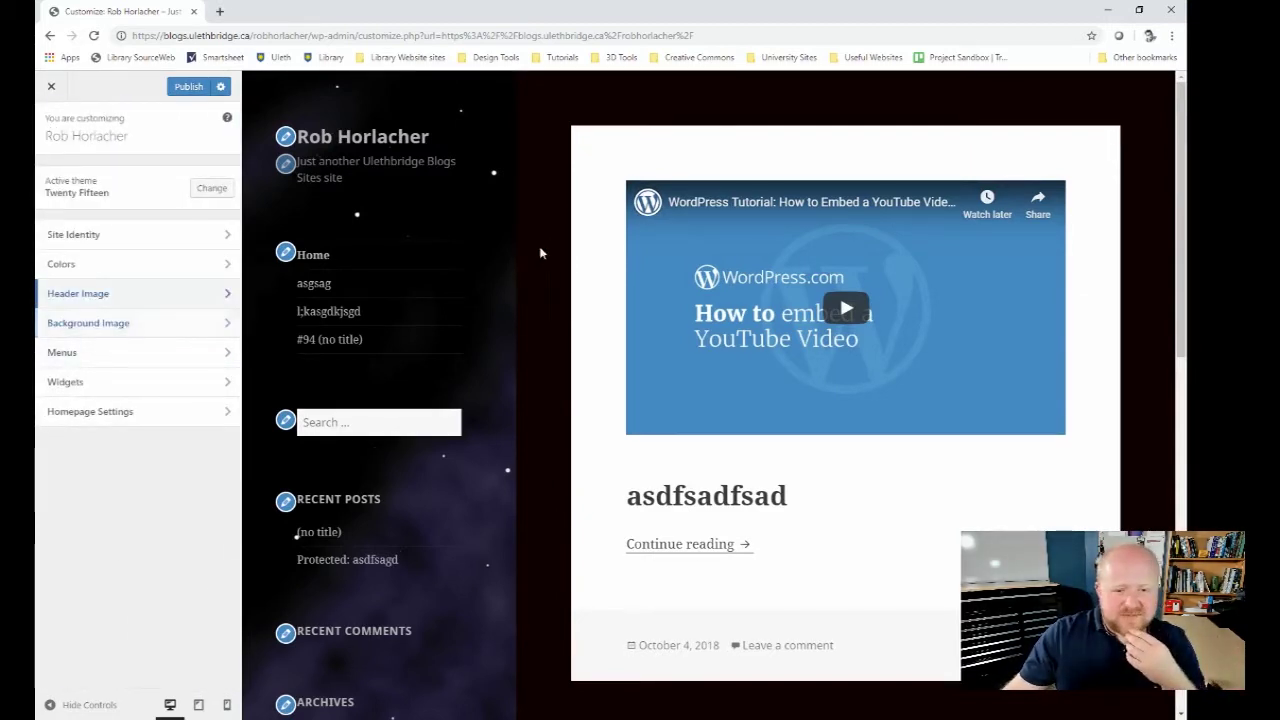
pyautogui.click(198, 353)
pyautogui.click(51, 128)
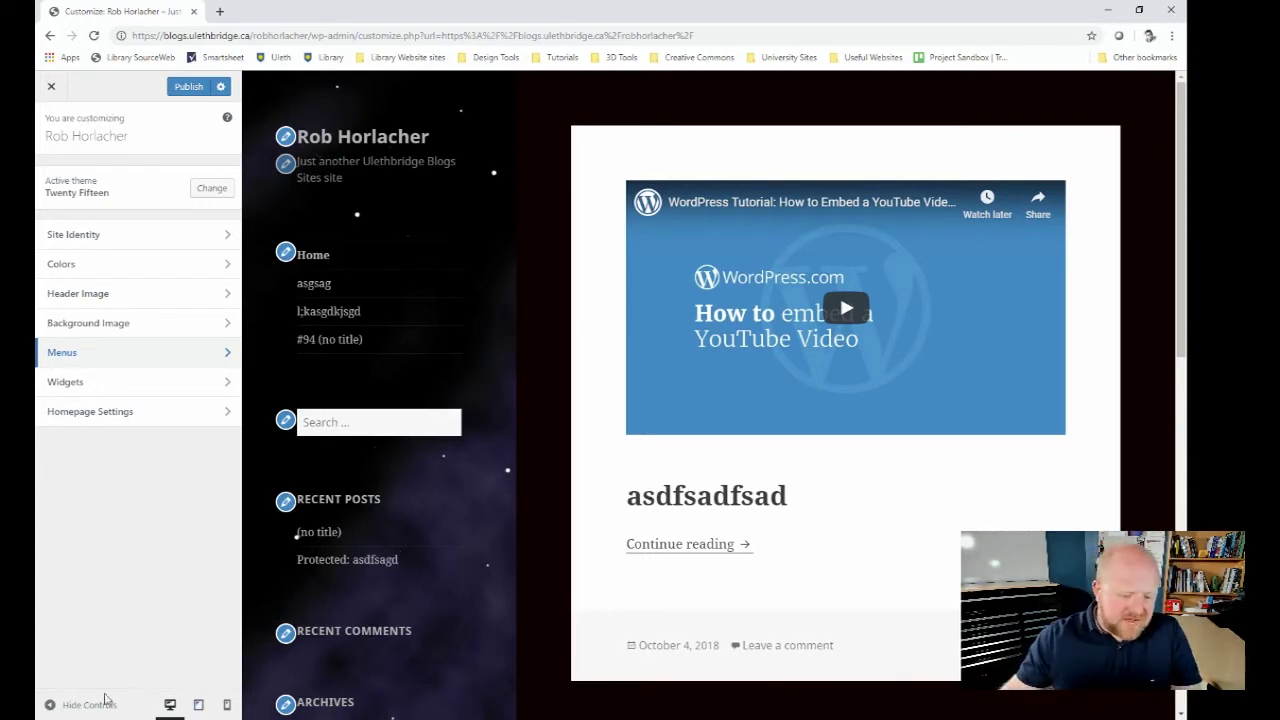
# Step: Check the design at tablet and phone widths, publish it, and close the Customizer
pyautogui.click(199, 705)
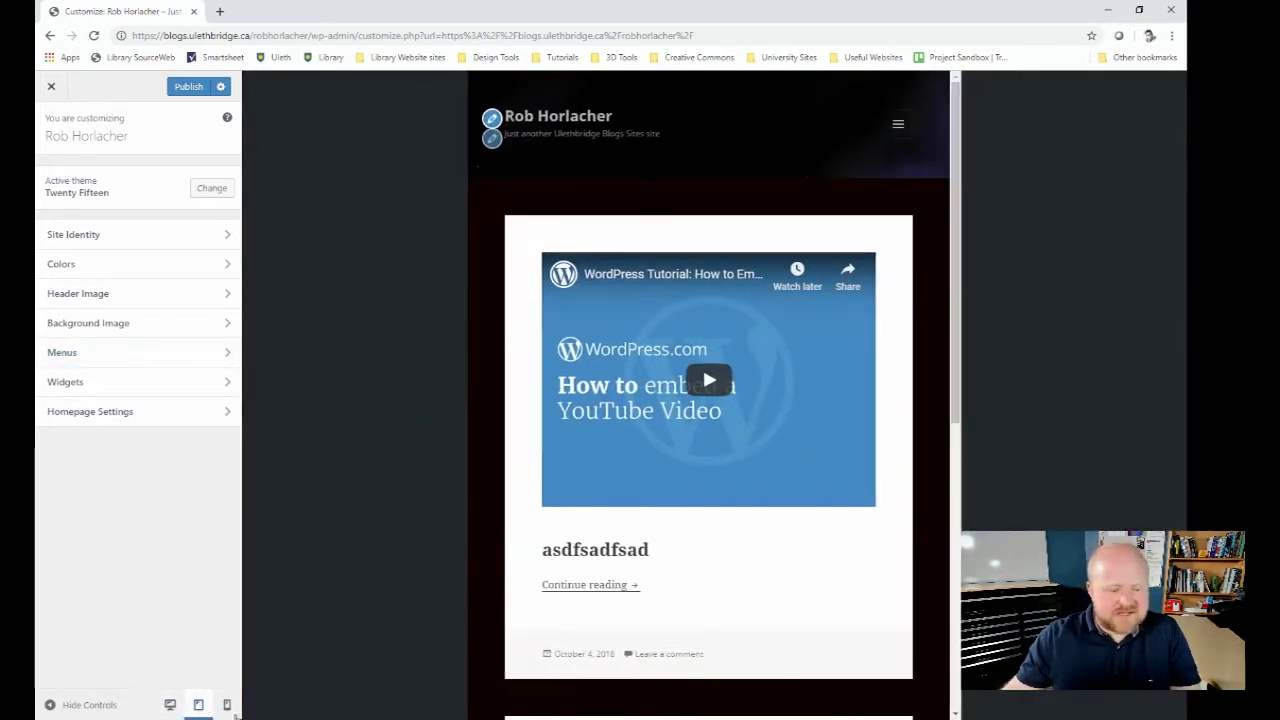
pyautogui.click(227, 705)
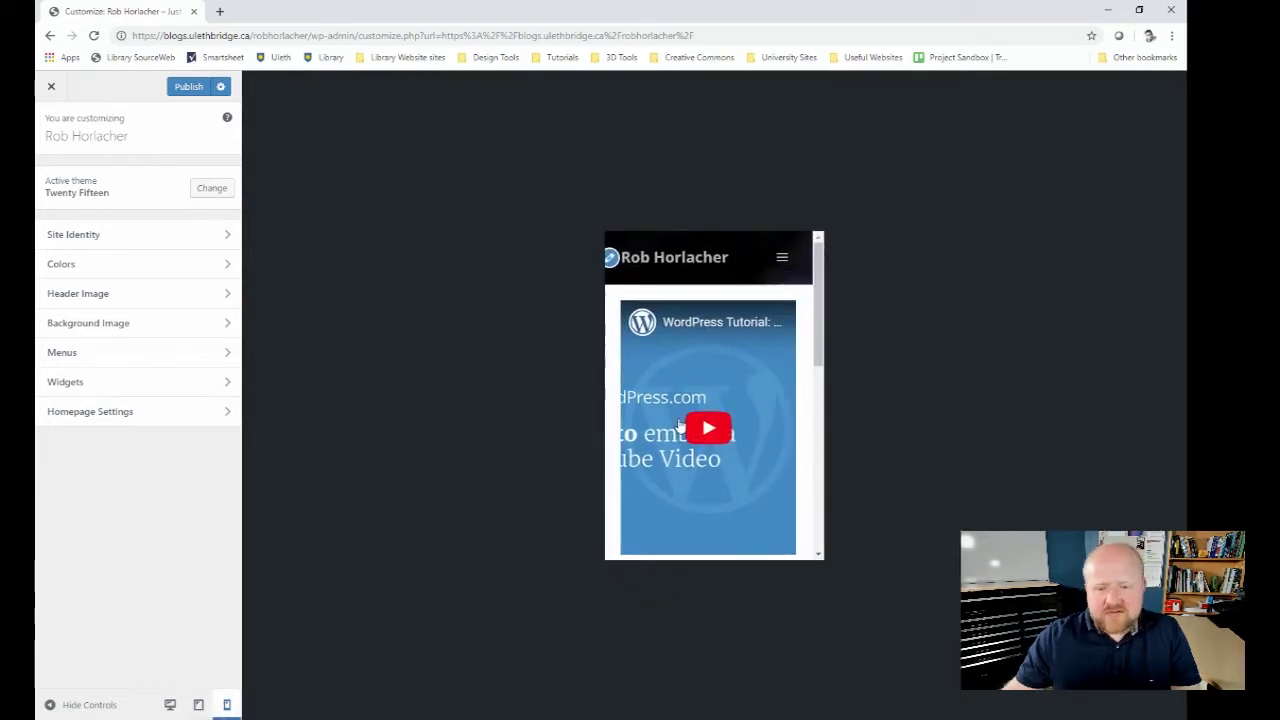
pyautogui.scroll(-10, 679, 426)
pyautogui.scroll(8, 679, 426)
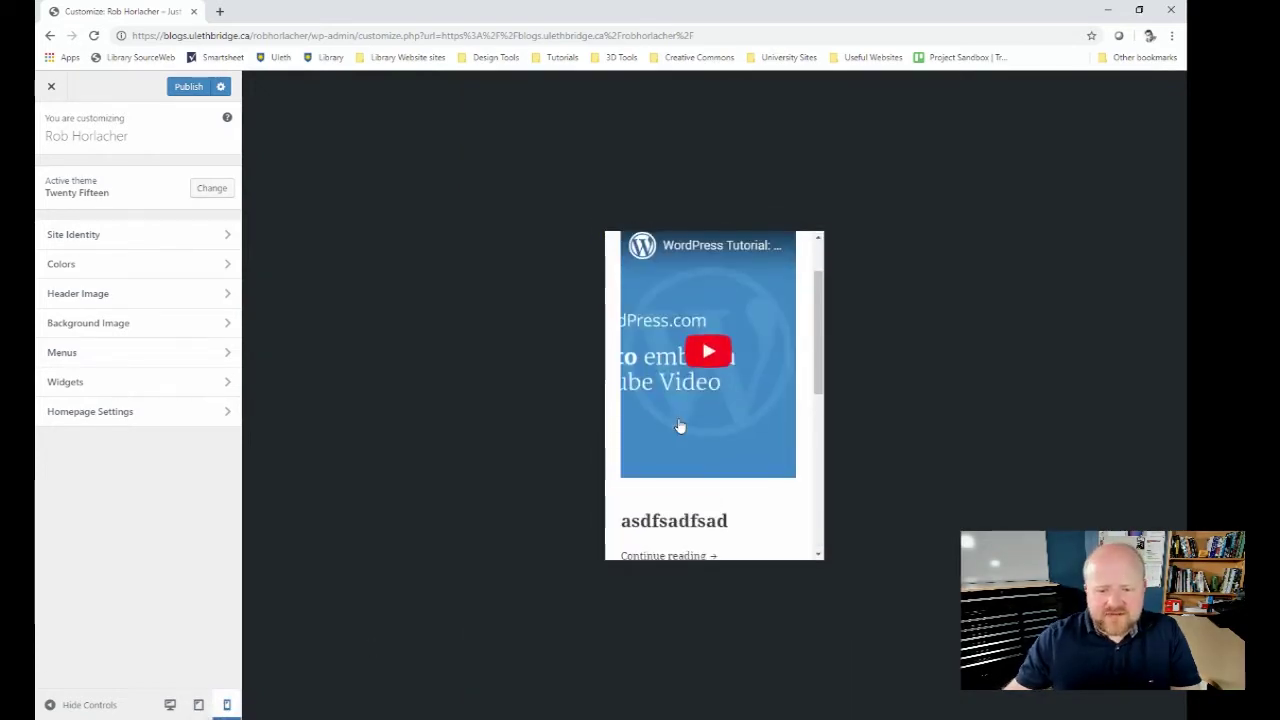
pyautogui.scroll(1, 679, 426)
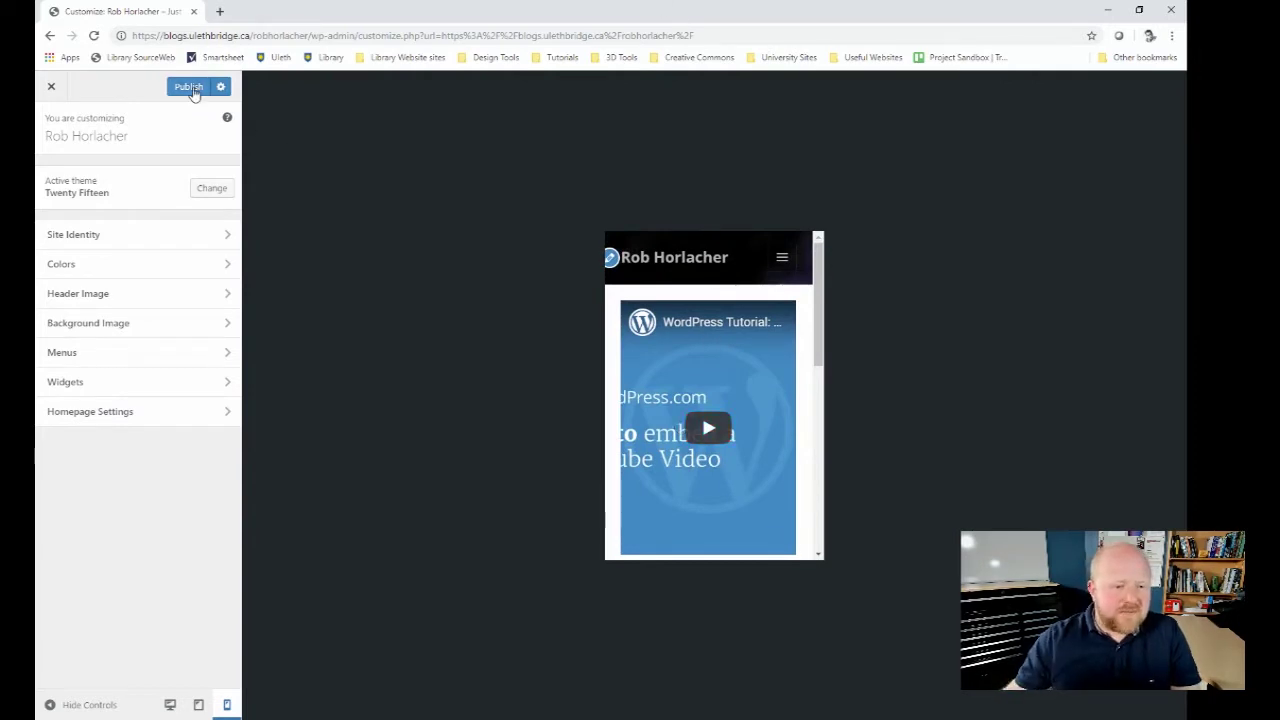
pyautogui.click(190, 88)
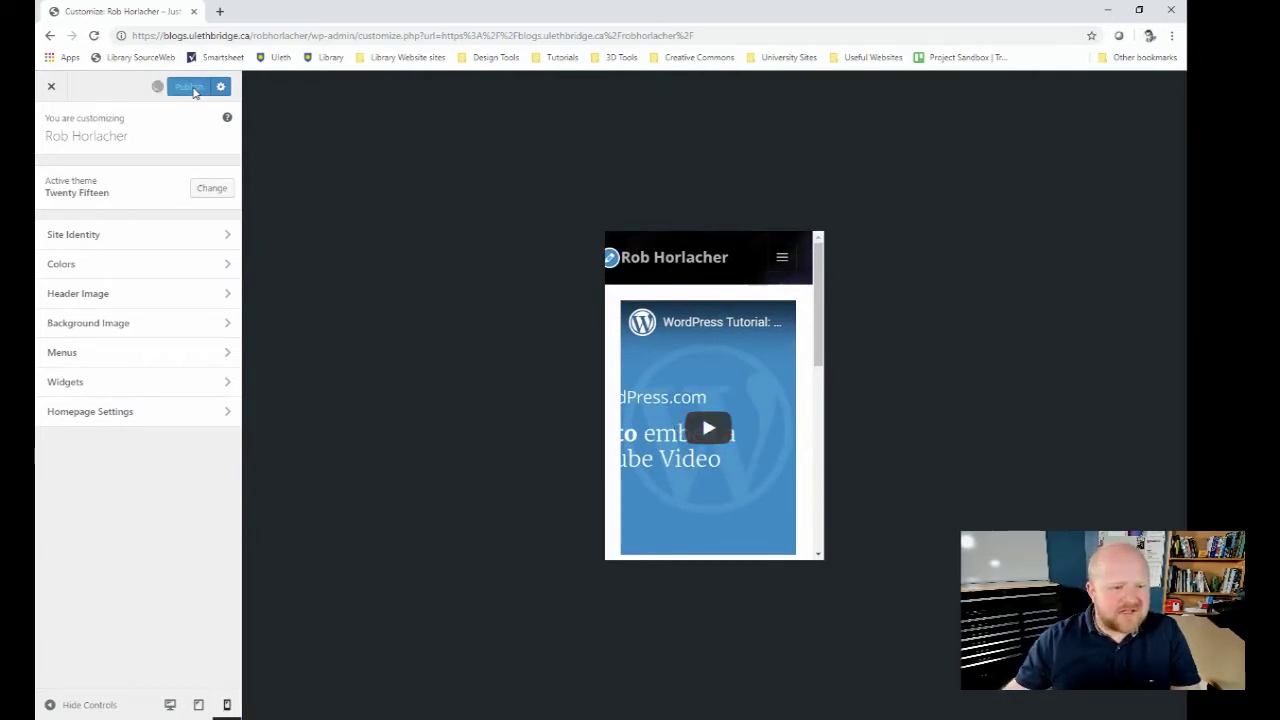
pyautogui.click(52, 90)
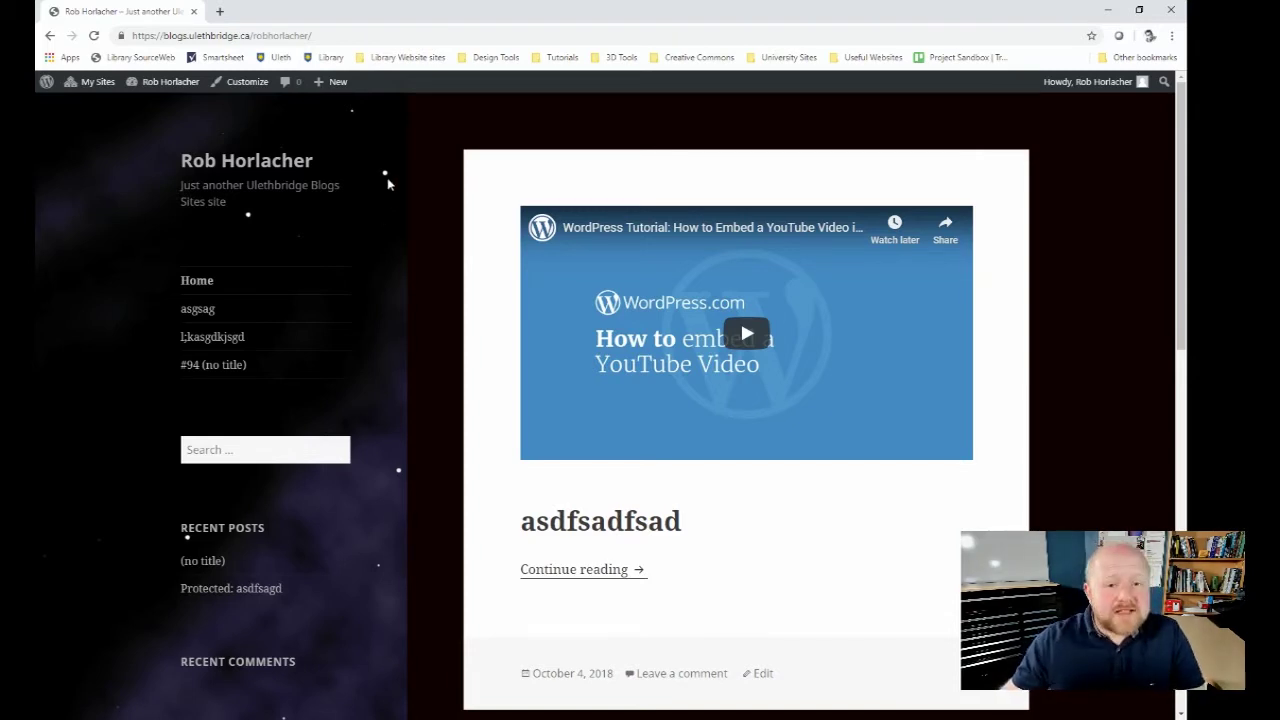
# Step: From the admin Dashboard, open a blank Add New Post editor
pyautogui.moveTo(334, 83)
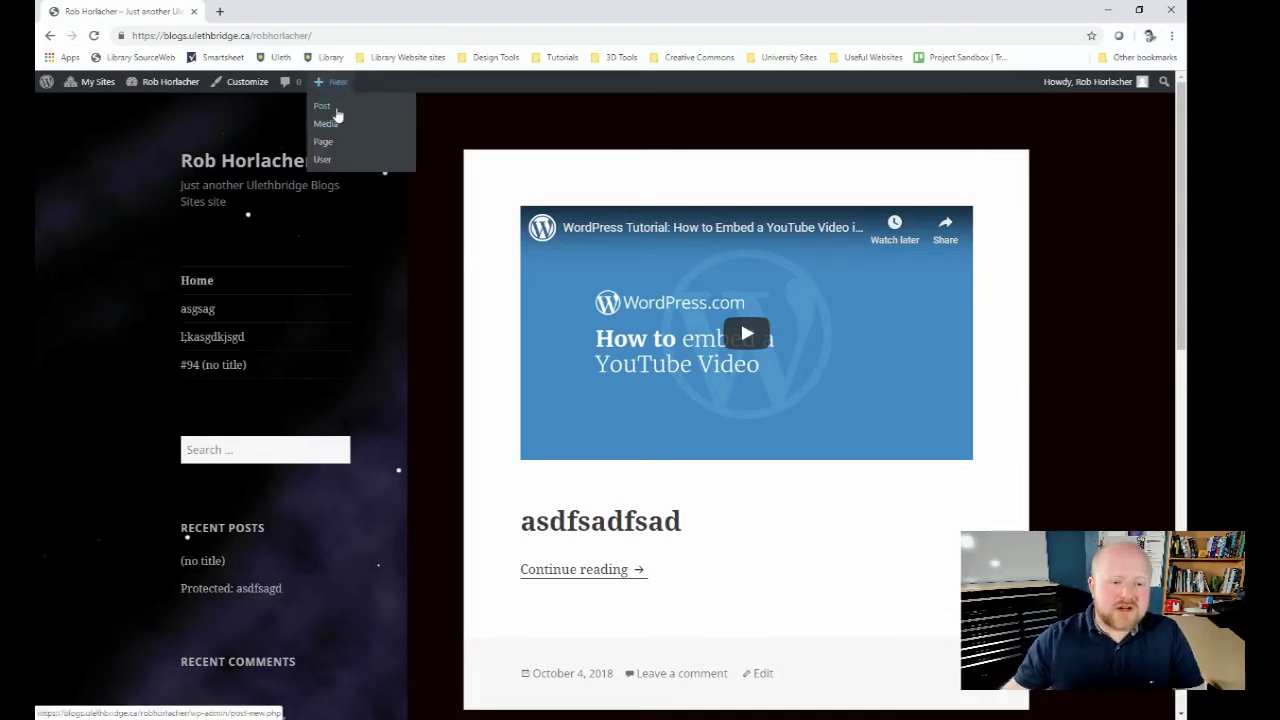
pyautogui.moveTo(160, 82)
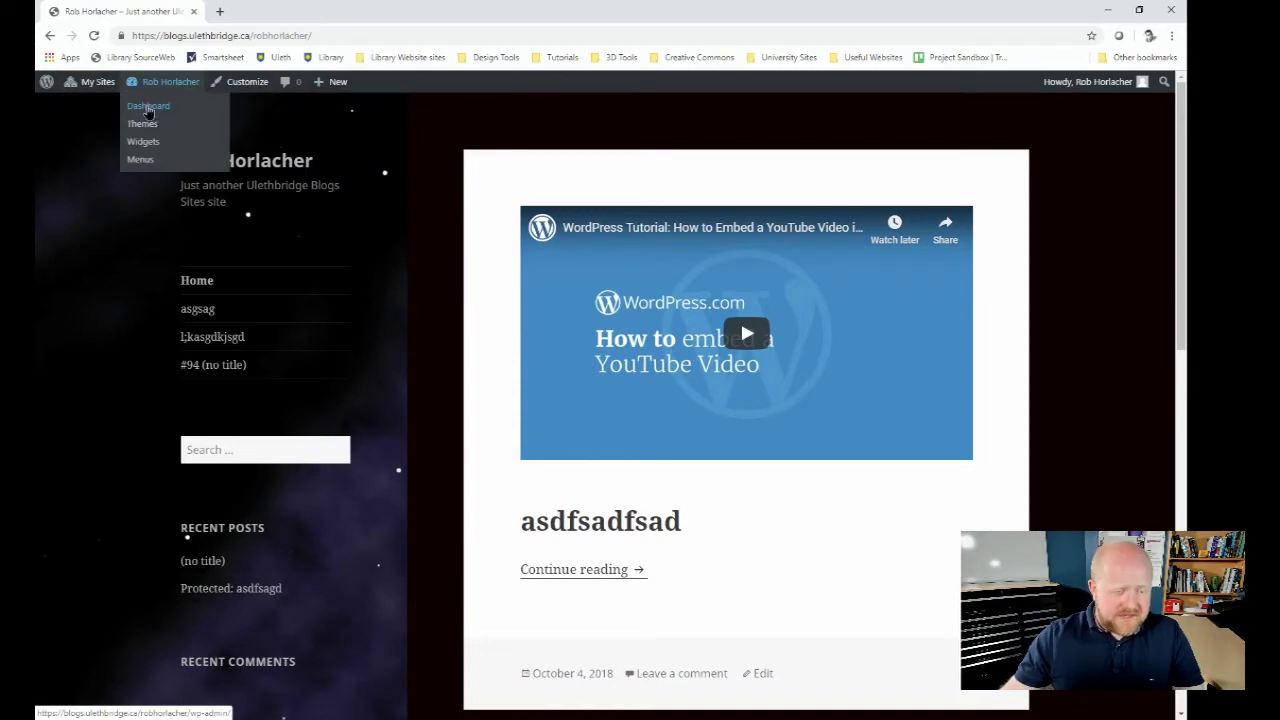
pyautogui.click(148, 112)
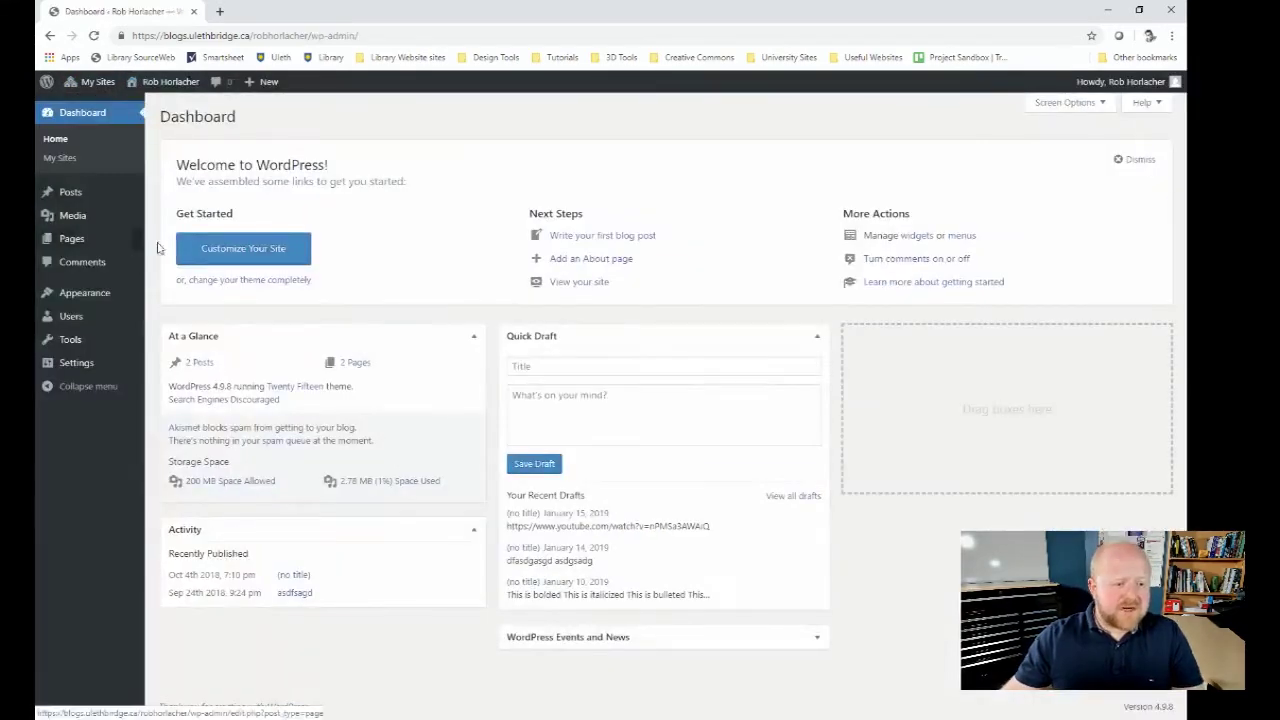
pyautogui.moveTo(80, 193)
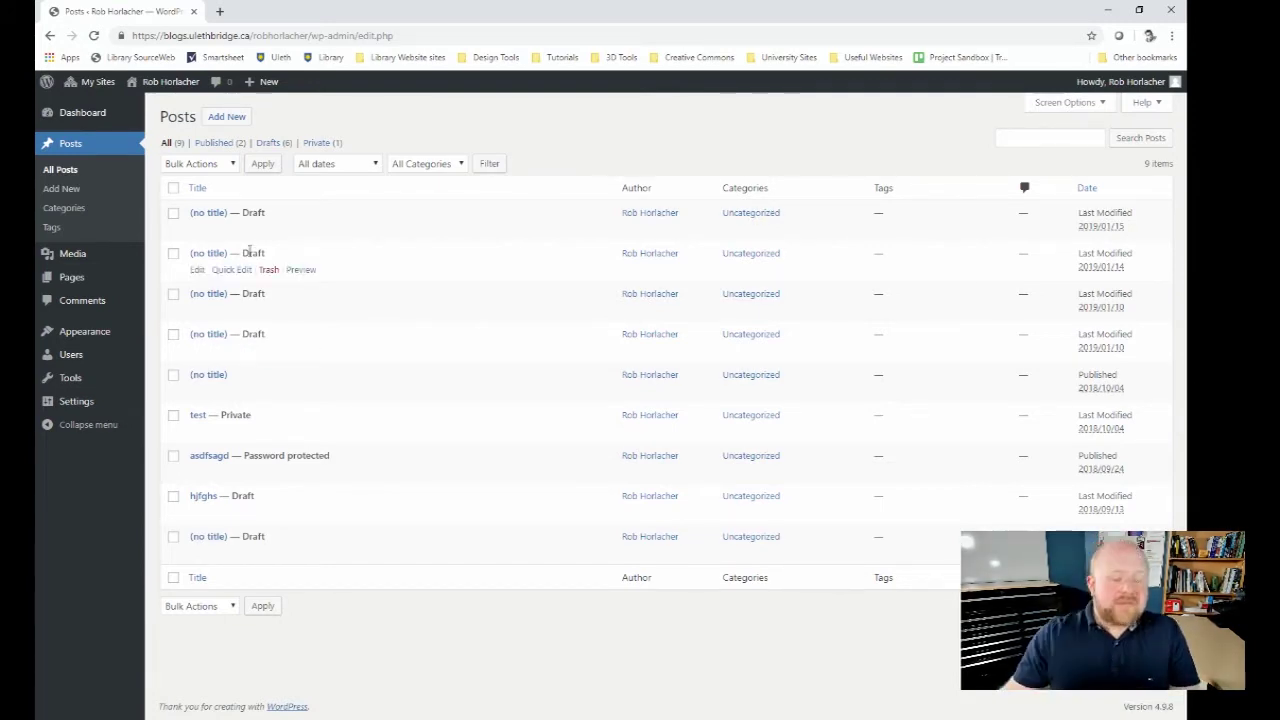
pyautogui.click(221, 120)
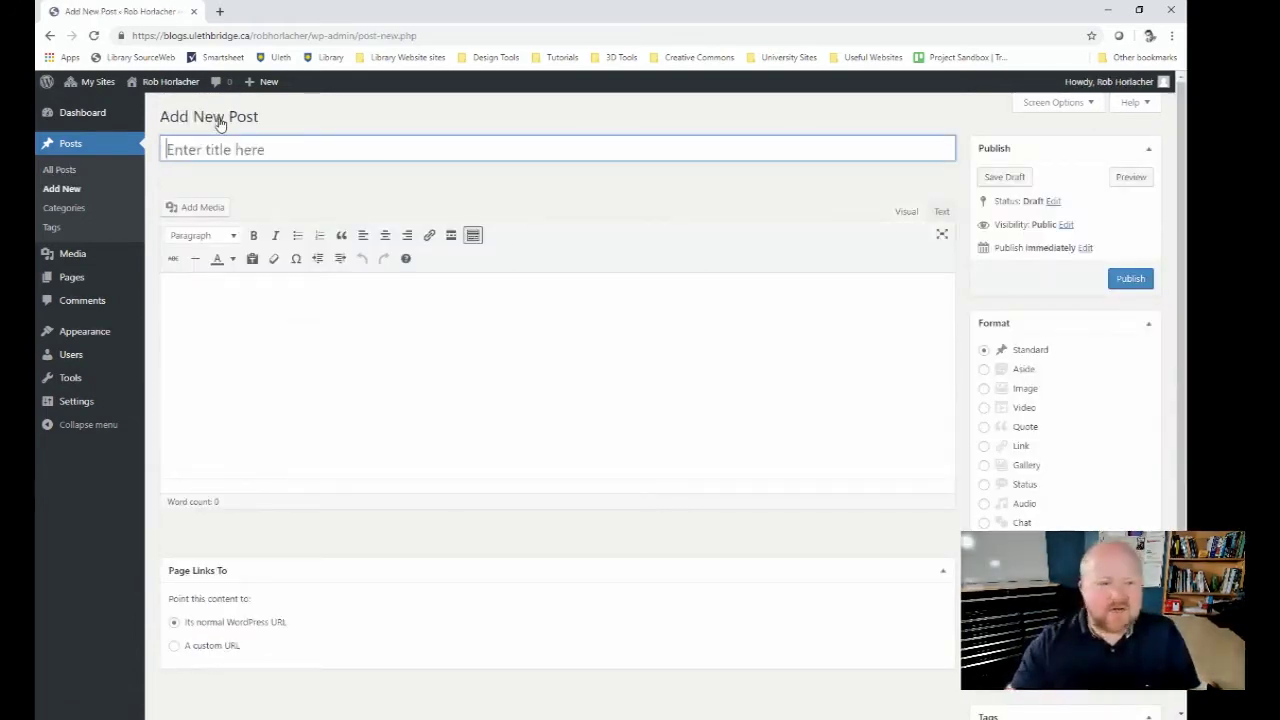
# Step: Enter a placeholder post title and a line of placeholder body text
pyautogui.click(197, 146)
pyautogui.write(';lksajsgdklsjdaghkl')
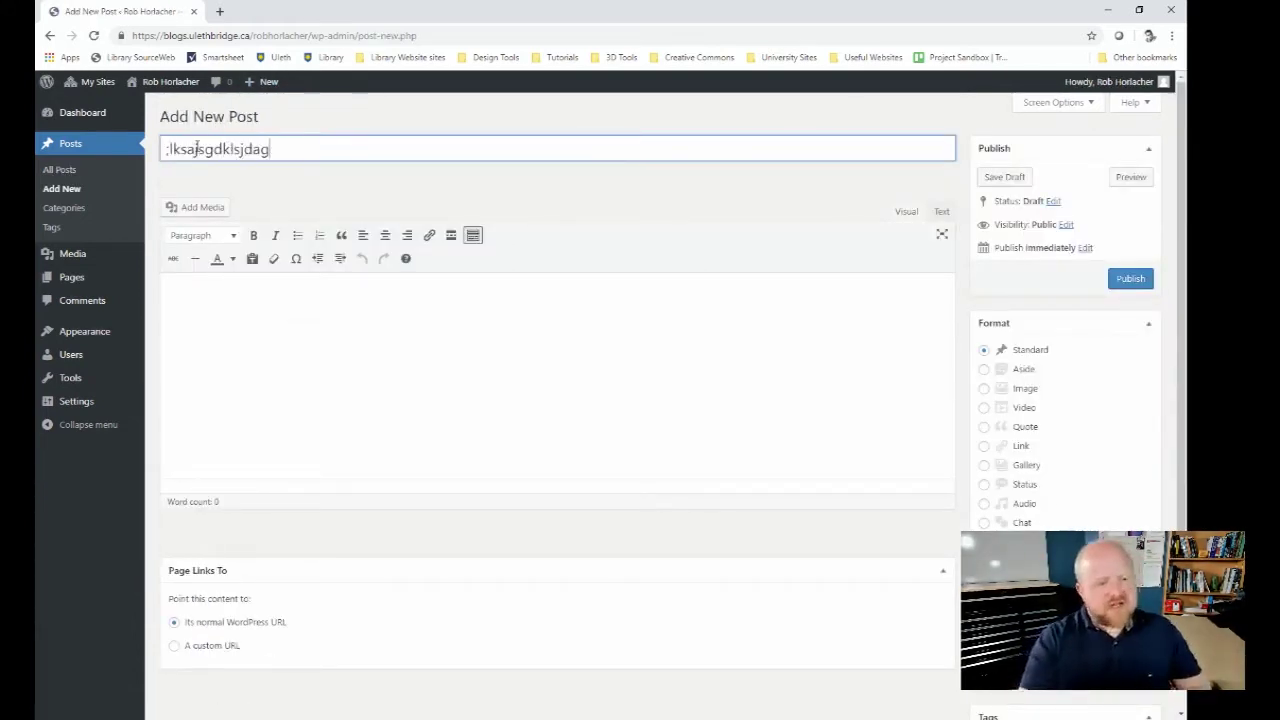
pyautogui.click(282, 336)
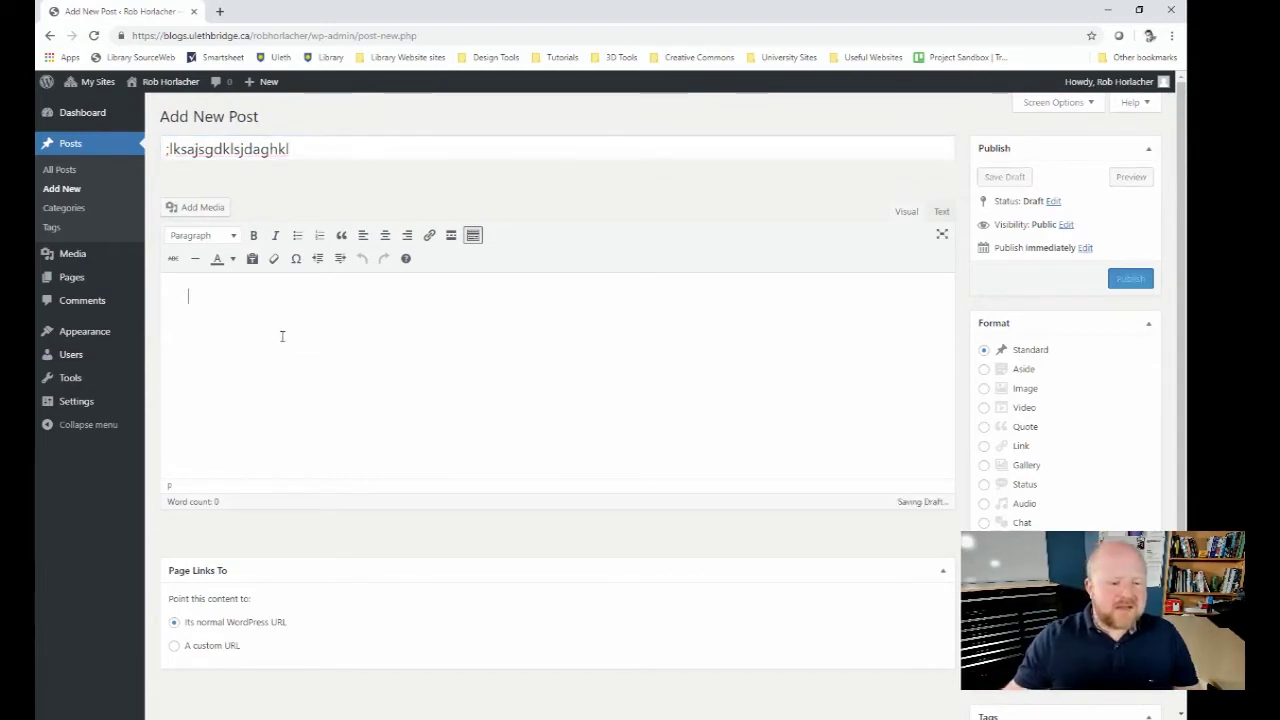
pyautogui.write(';lashgd;ljksagklh')
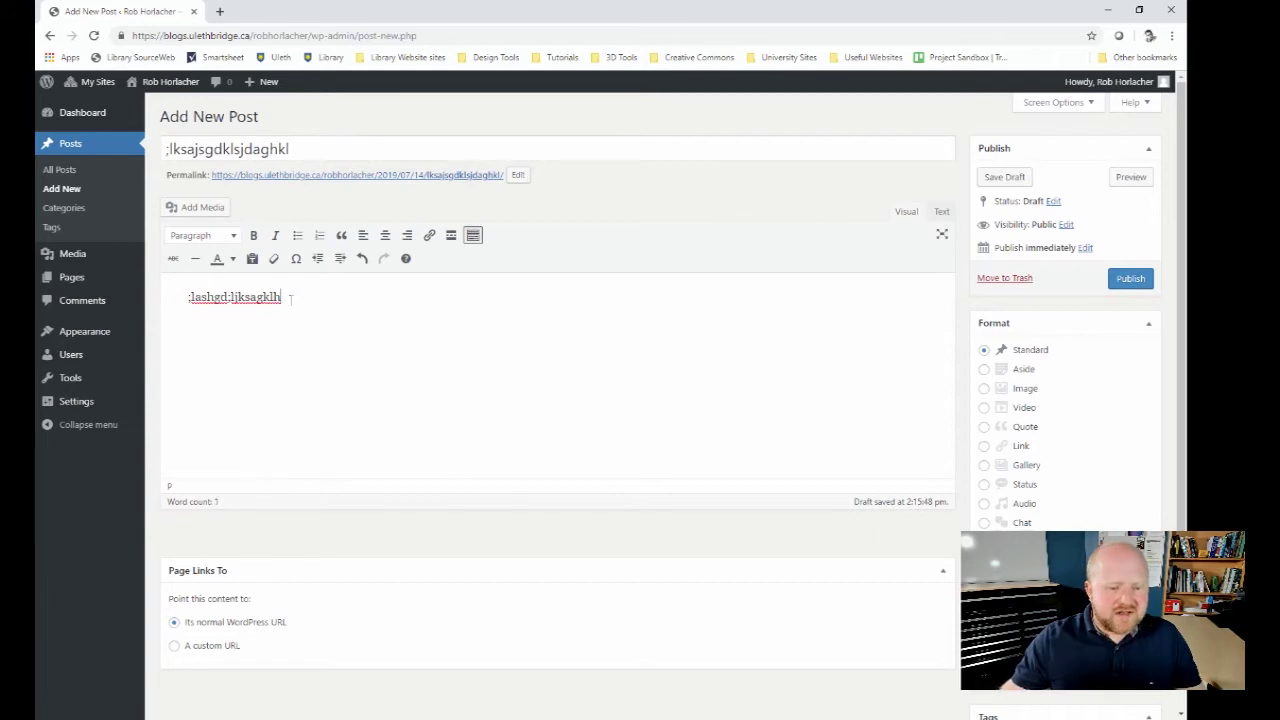
# Step: Format the body line as bold, italic Heading 1
pyautogui.moveTo(284, 297); pyautogui.dragTo(169, 302)
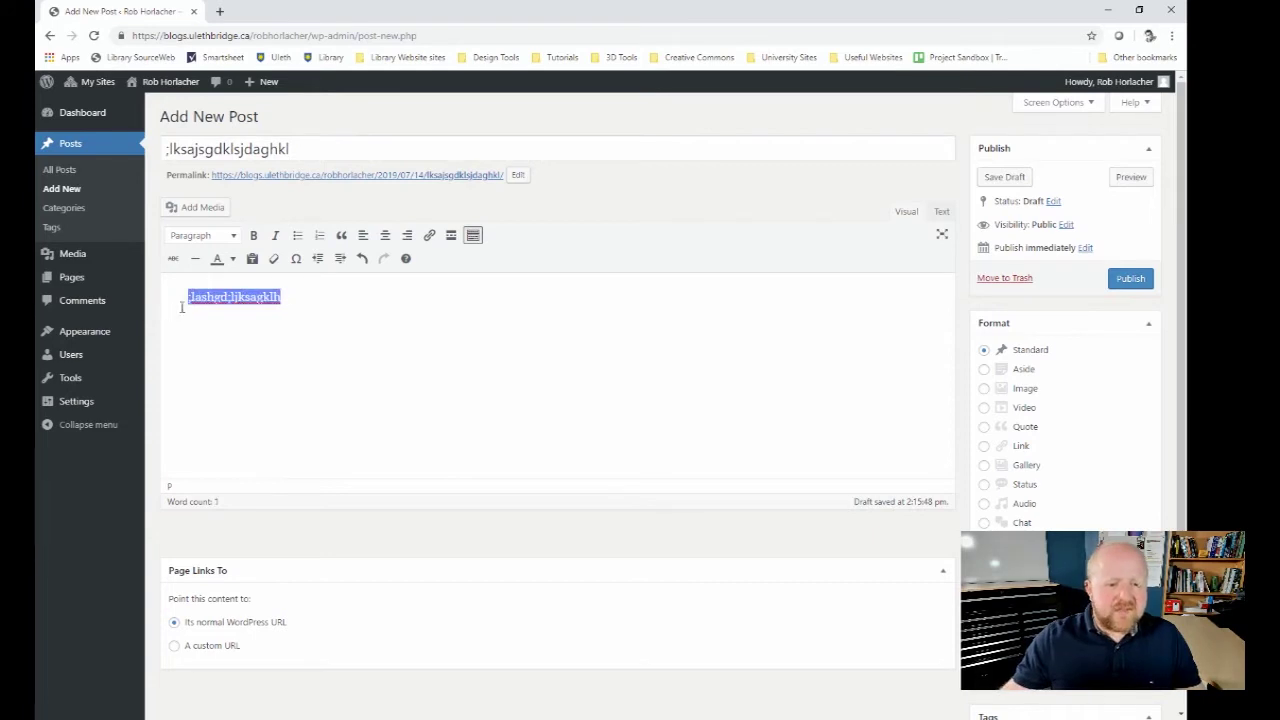
pyautogui.click(253, 235)
pyautogui.click(274, 236)
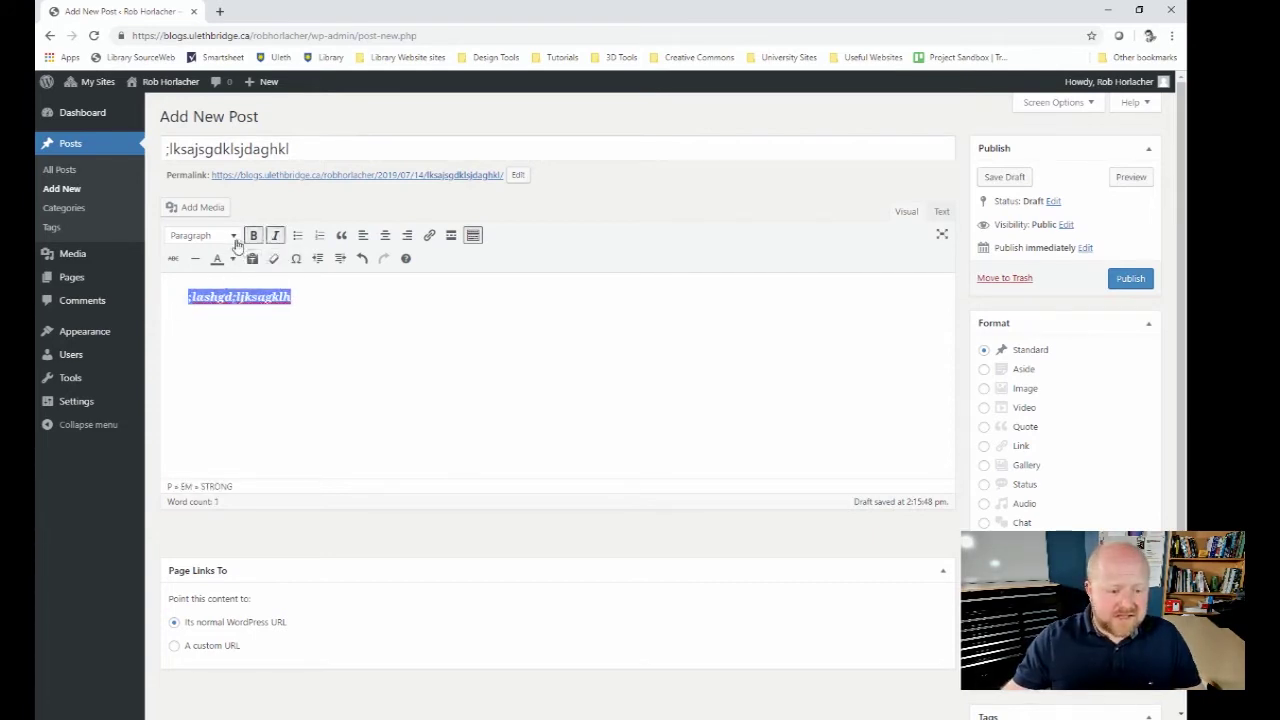
pyautogui.click(231, 238)
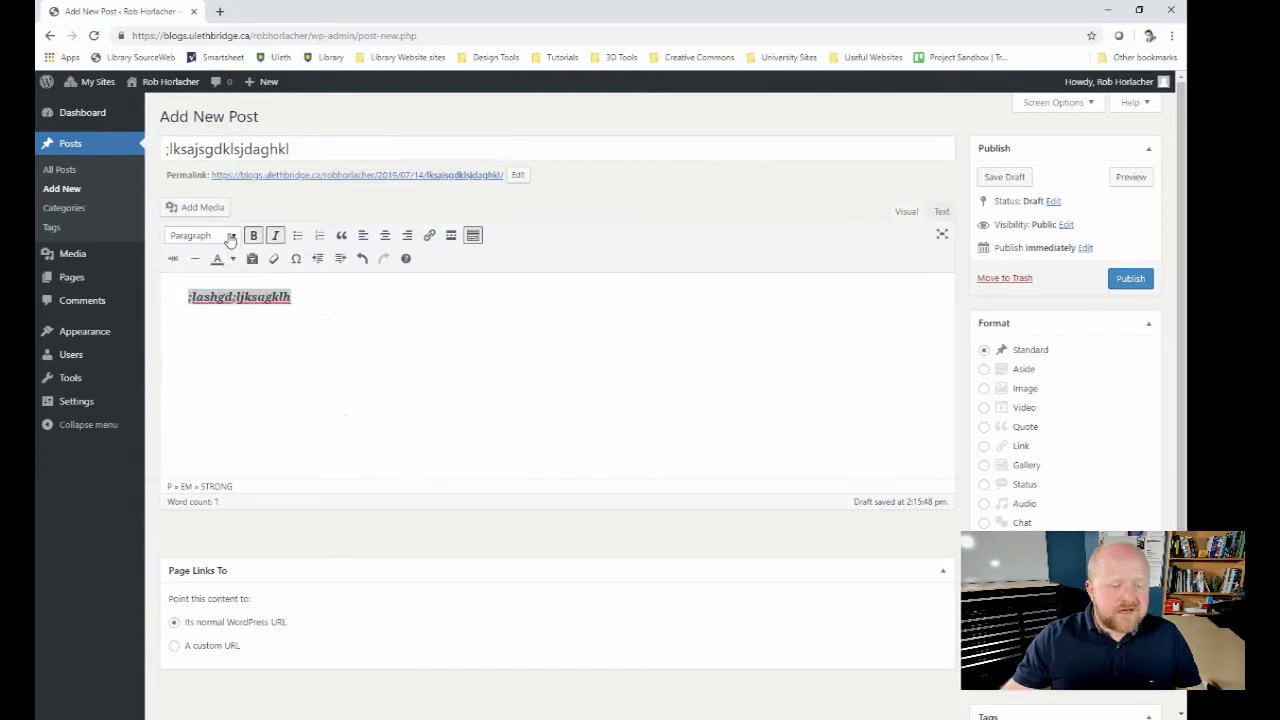
pyautogui.click(322, 326)
pyautogui.tripleClick(201, 291)
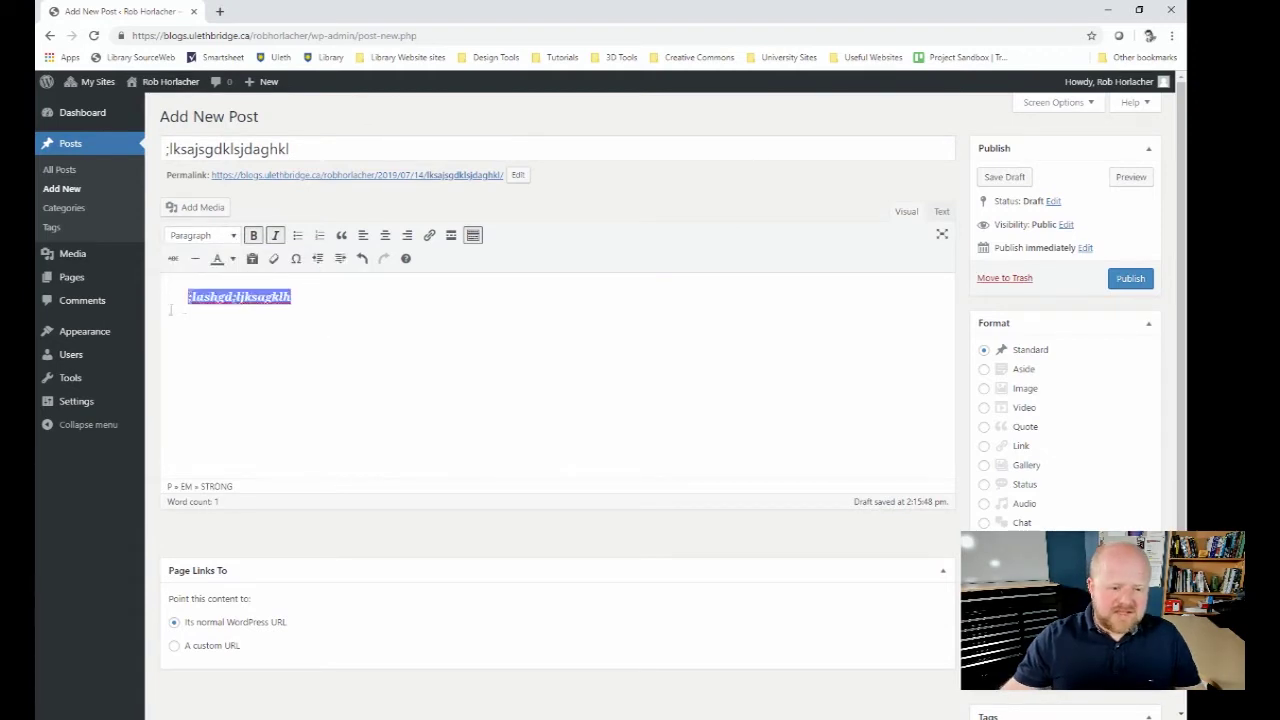
pyautogui.click(230, 240)
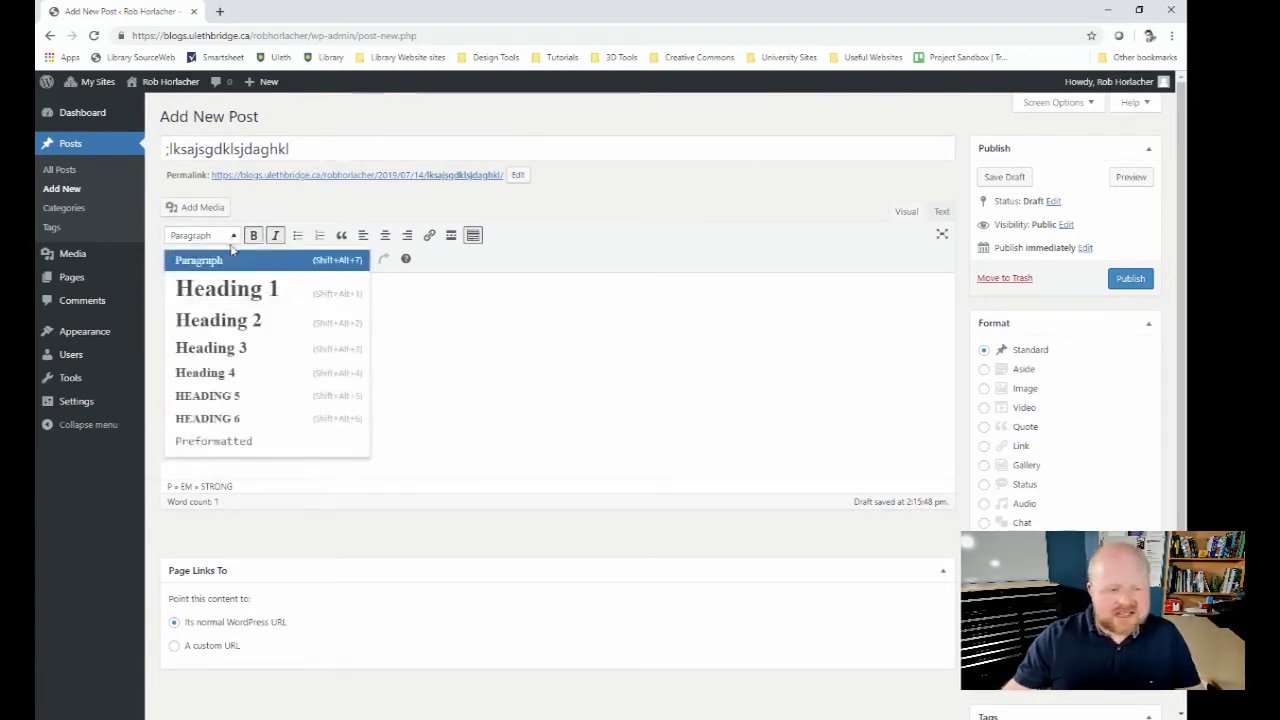
pyautogui.click(232, 285)
pyautogui.click(481, 321)
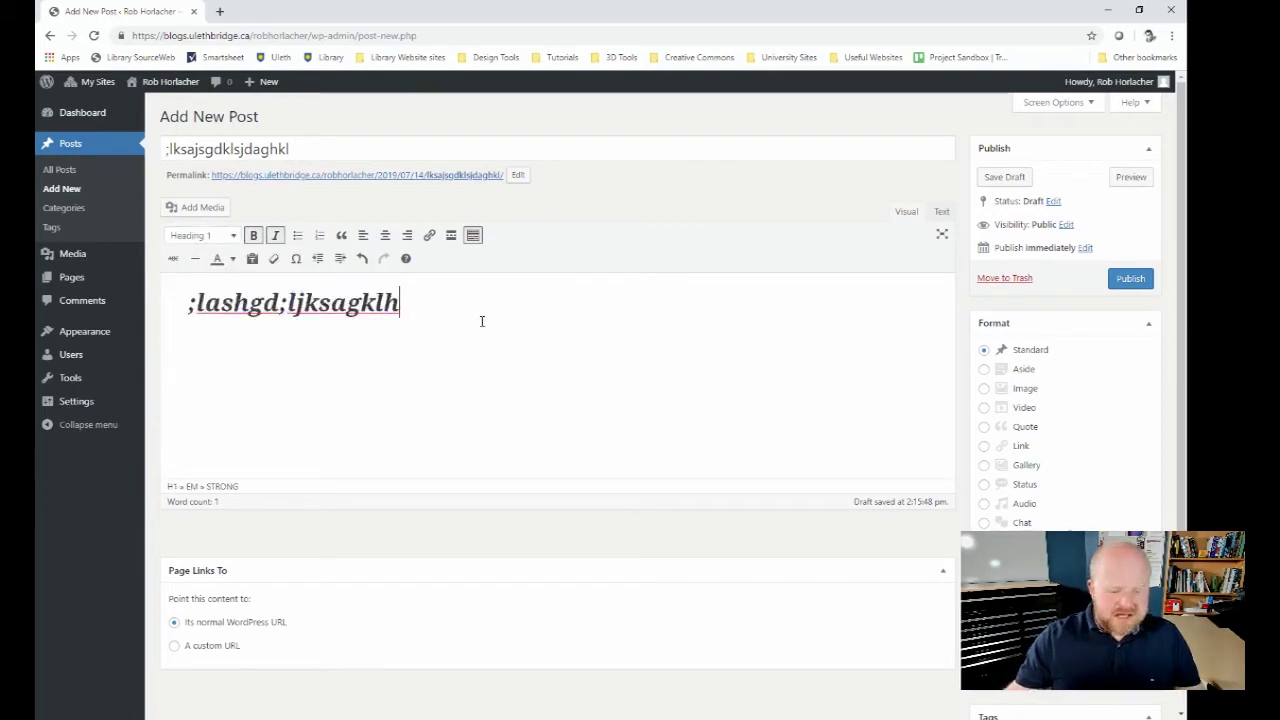
# Step: Add a plain placeholder paragraph below the heading
pyautogui.press('Return')
pyautogui.write('asdgasgd')
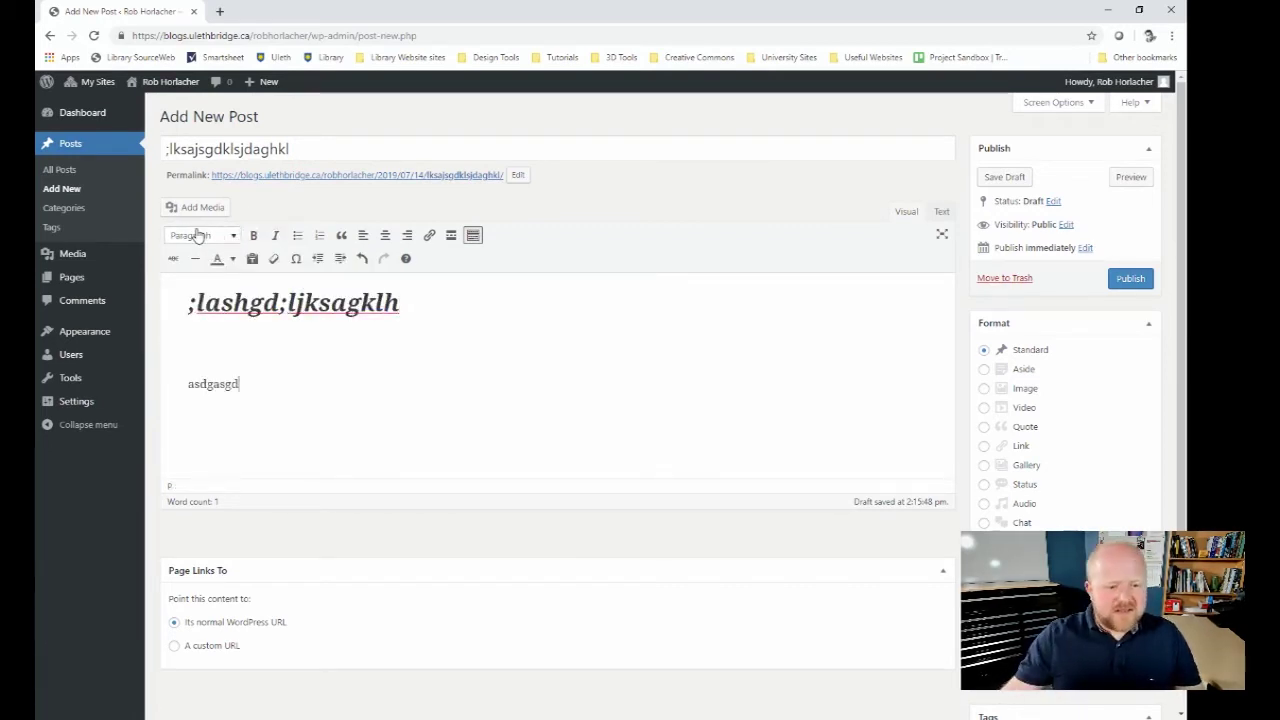
pyautogui.click(224, 238)
pyautogui.scroll(-2, 220, 375)
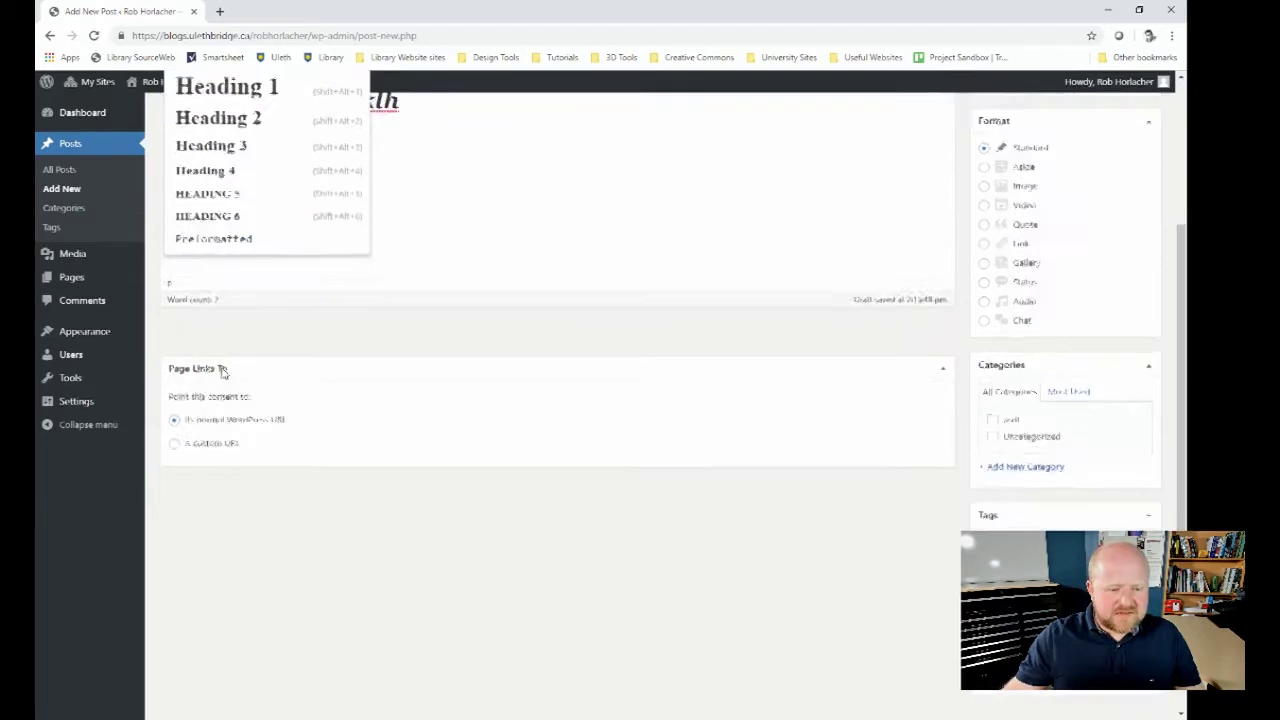
pyautogui.scroll(1, 221, 343)
pyautogui.scroll(1, 634, 286)
pyautogui.click(283, 374)
pyautogui.write('asgsad')
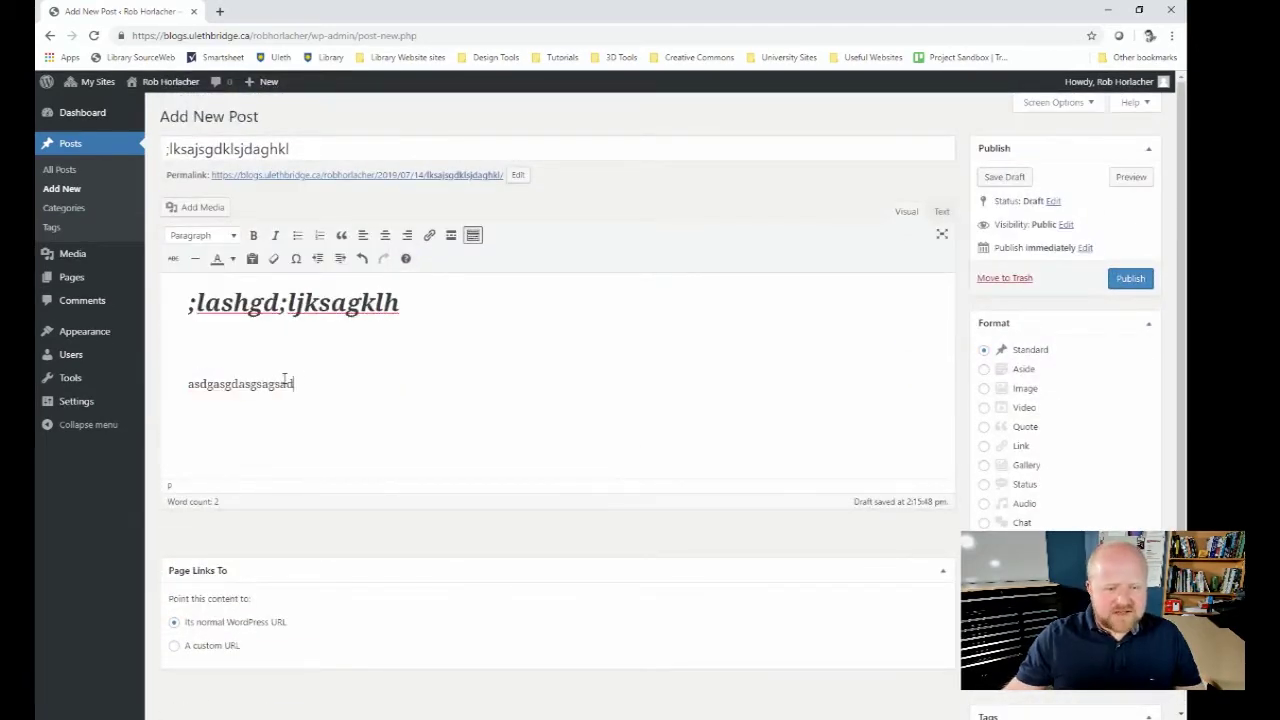
# Step: Extend the first paragraph with more placeholder text and add a second placeholder paragraph below it
pyautogui.moveTo(336, 391); pyautogui.dragTo(170, 393)
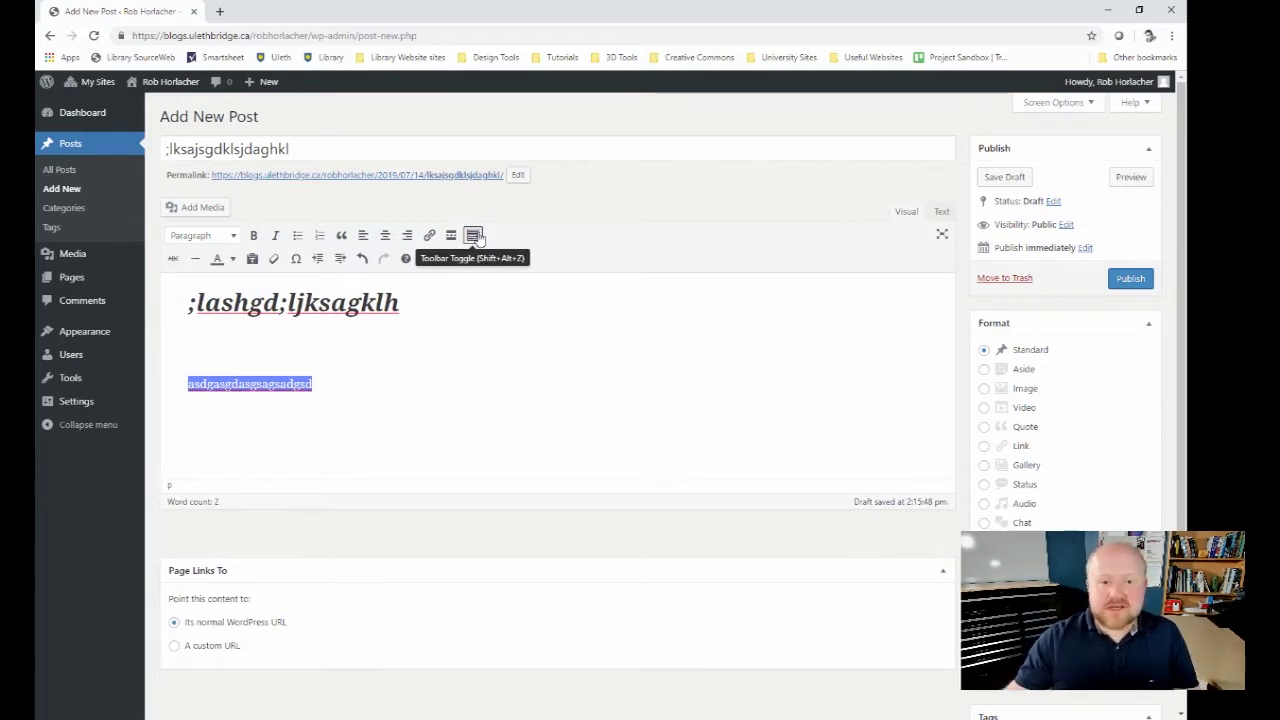
pyautogui.click(372, 392)
pyautogui.write(';lksndagklsjfh')
pyautogui.press('Return')
pyautogui.write('sgd;ljhsaghklsfhd')
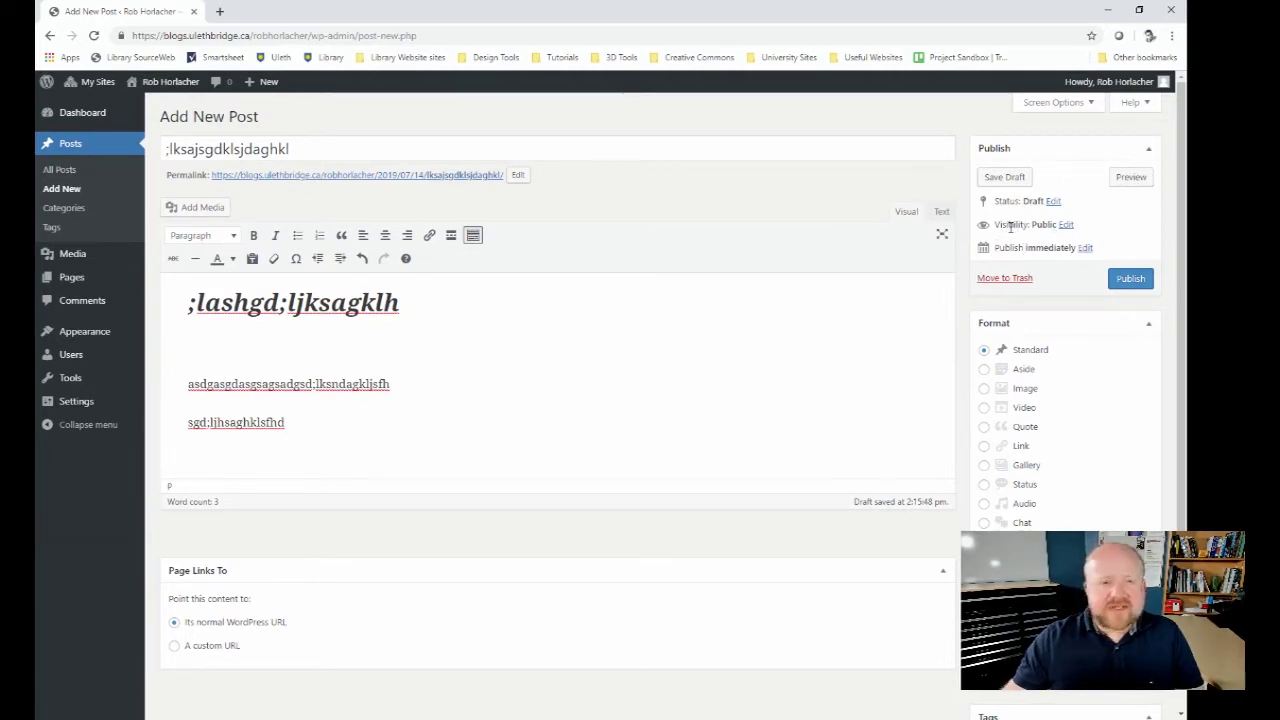
# Step: Try Password protected with a test password and then Private, settle on Public, and preview the post
pyautogui.click(1065, 227)
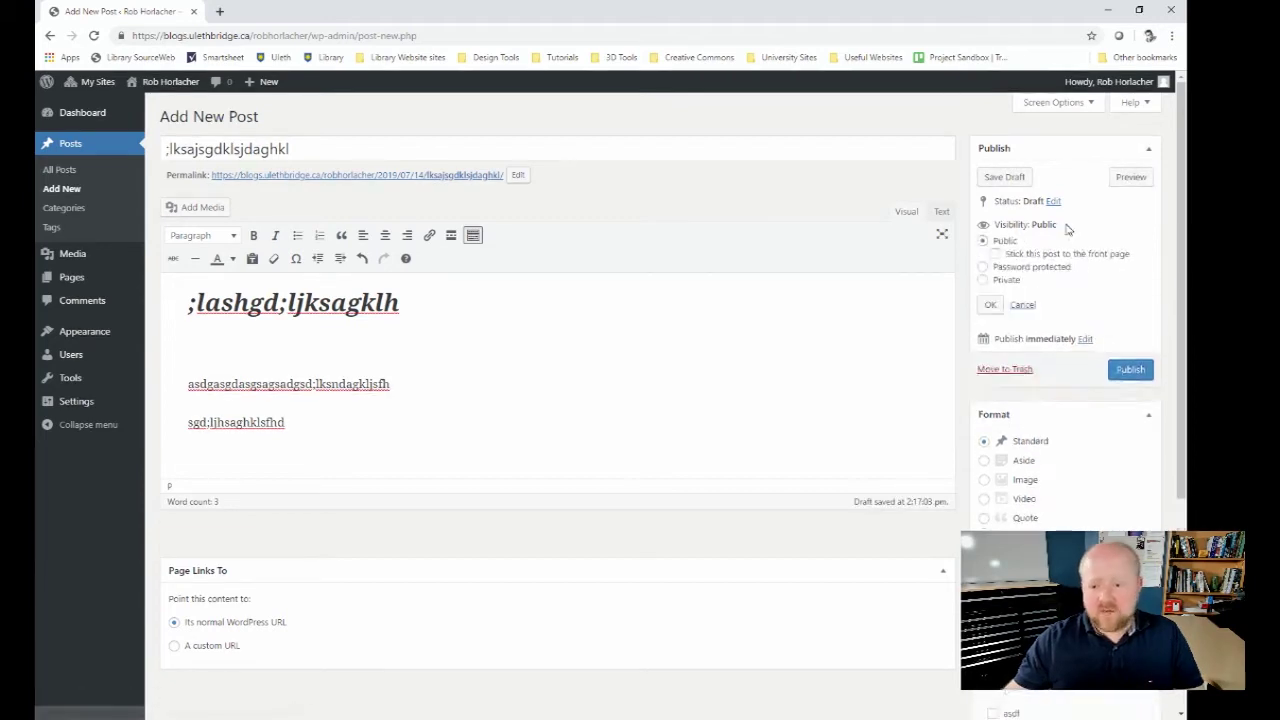
pyautogui.click(984, 270)
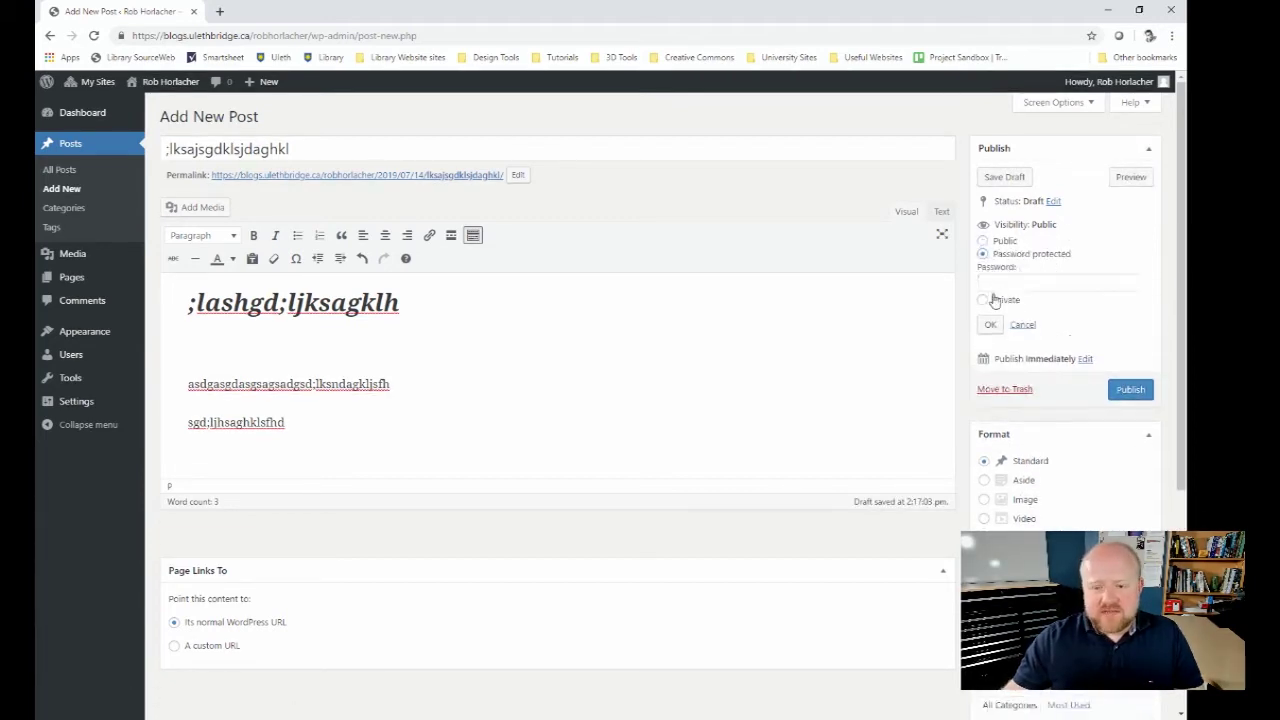
pyautogui.click(1003, 284)
pyautogui.write('sdfgj')
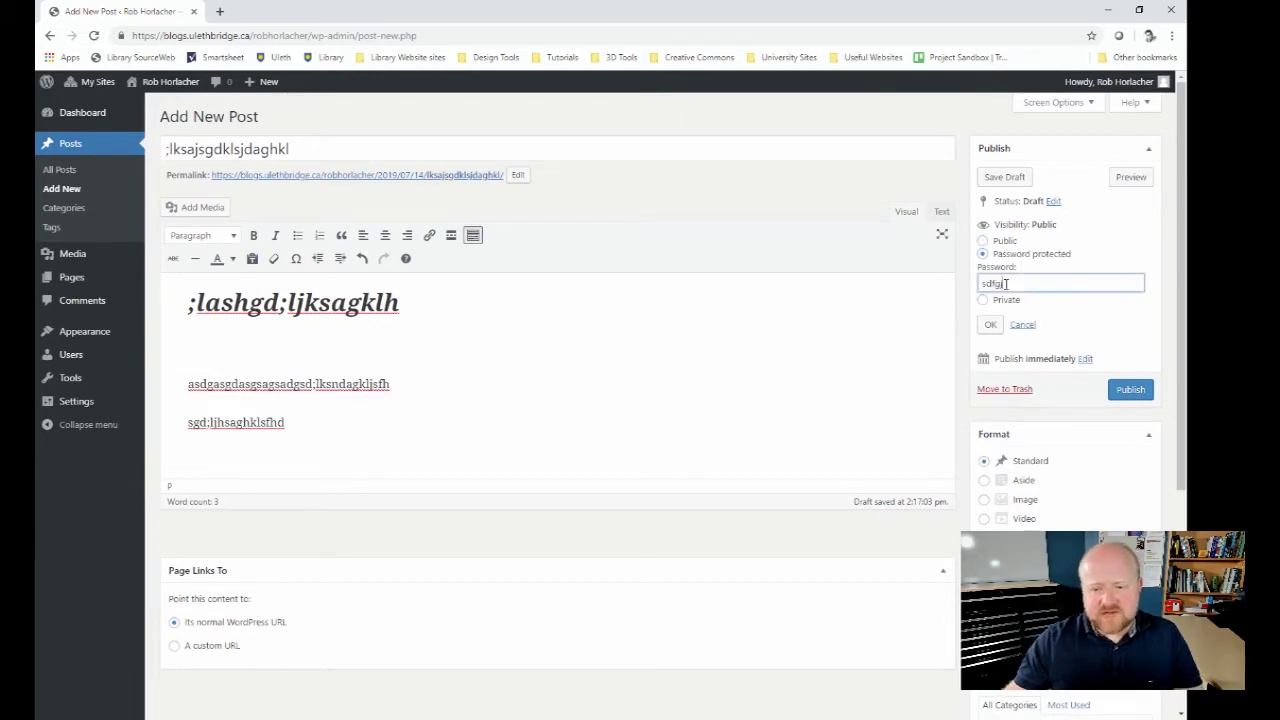
pyautogui.click(983, 301)
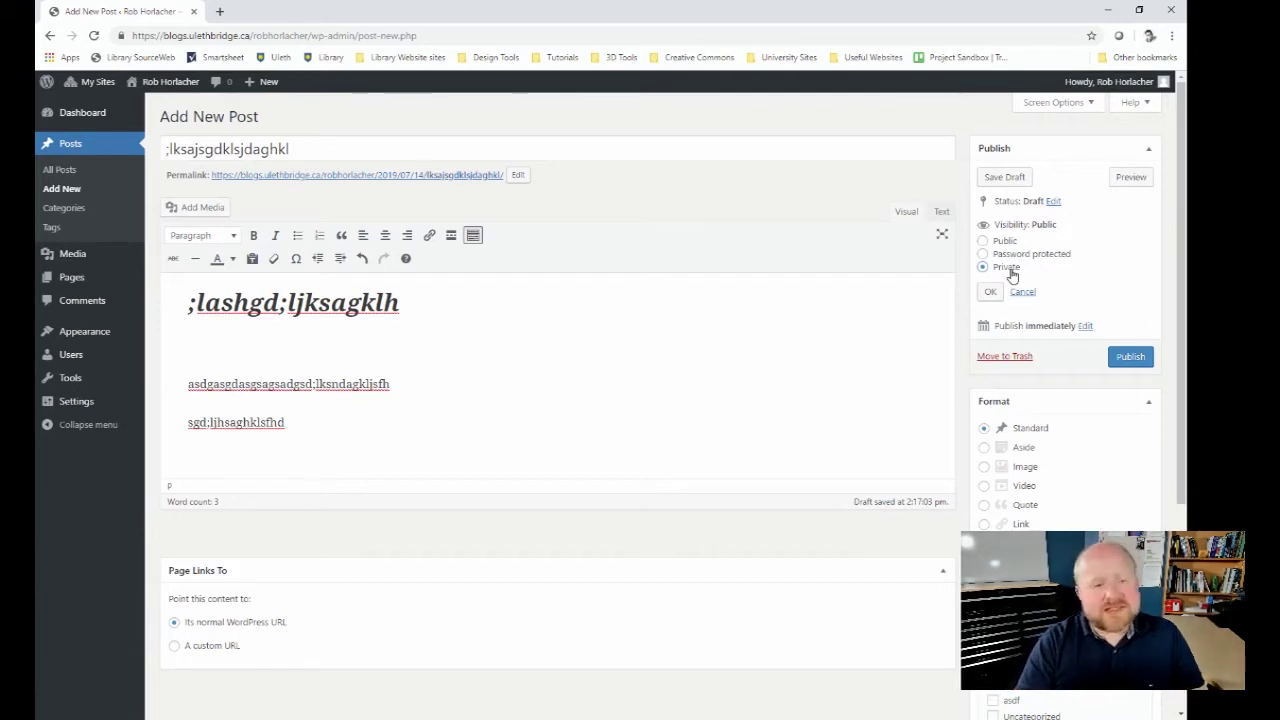
pyautogui.click(983, 241)
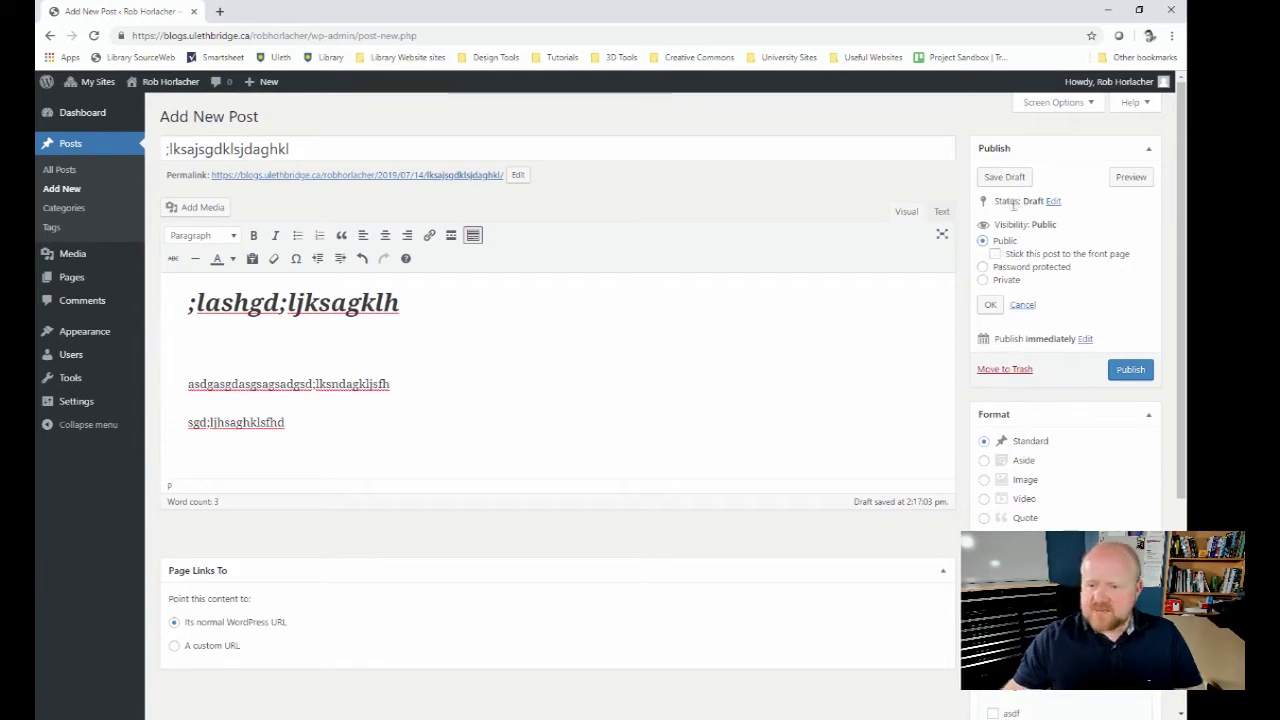
pyautogui.click(1131, 177)
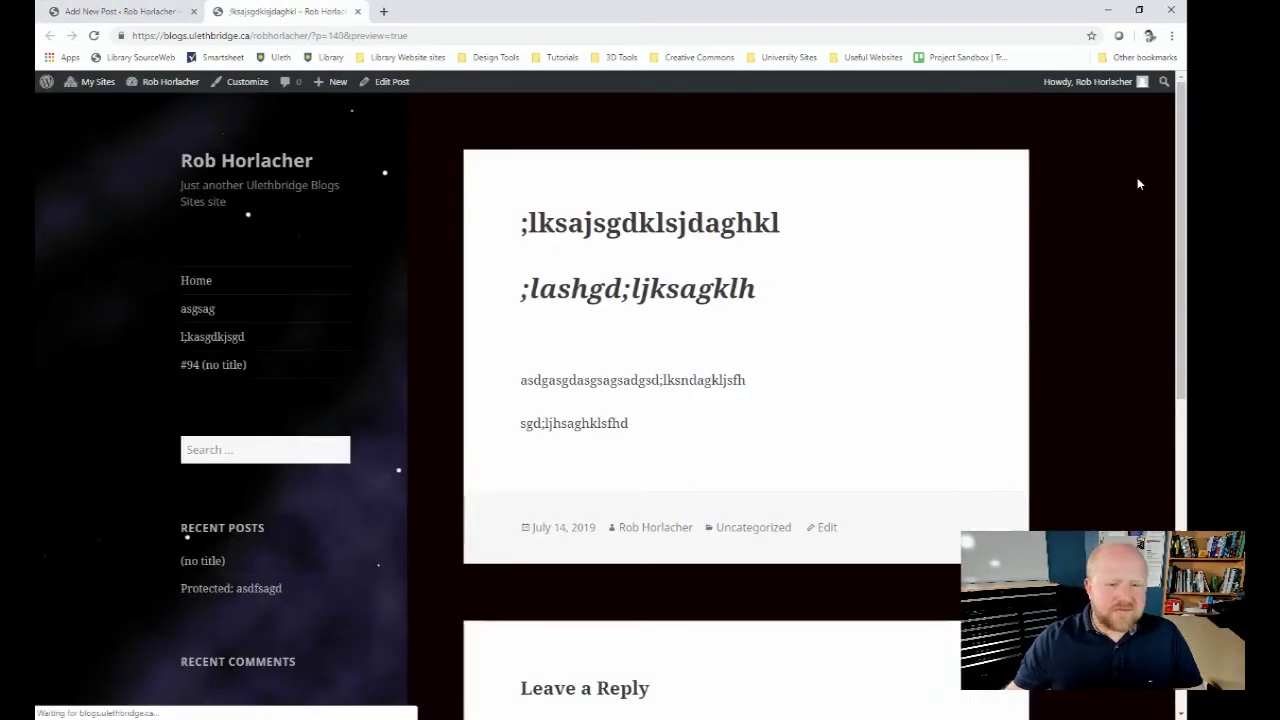
# Step: Close the preview tab and publish the post, getting the Post published confirmation
pyautogui.click(358, 11)
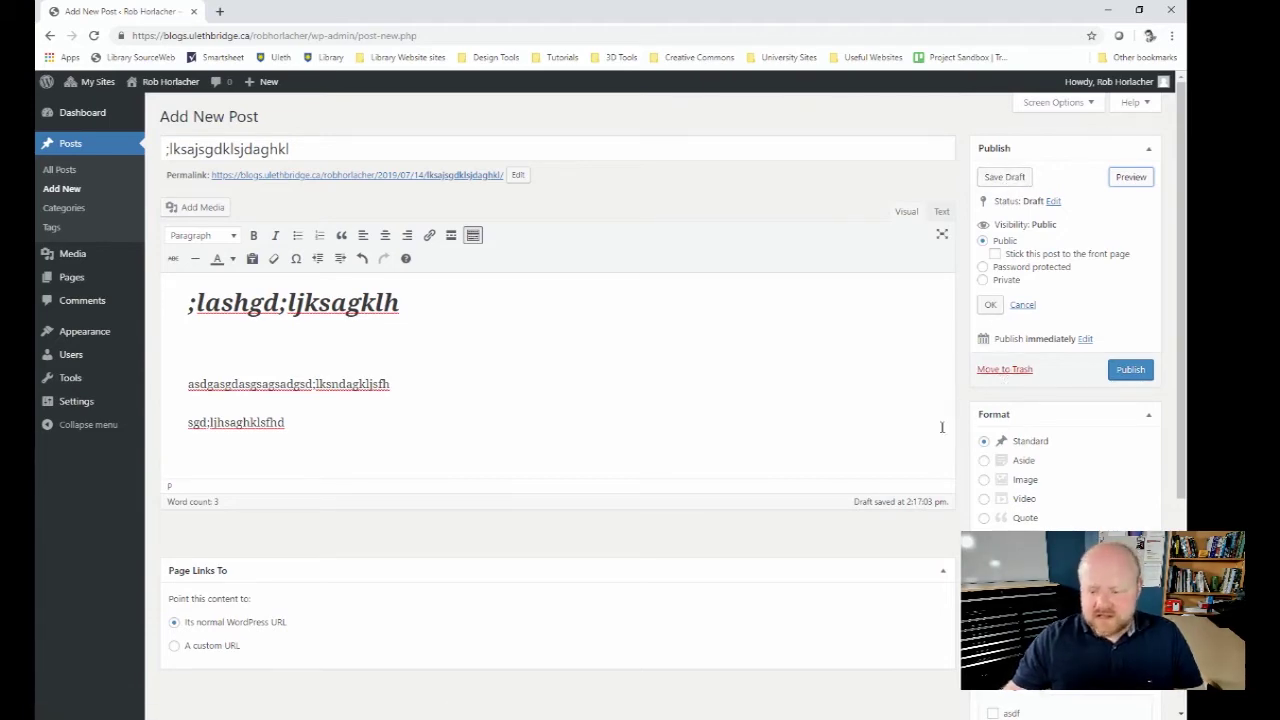
pyautogui.scroll(-3, 1037, 486)
pyautogui.scroll(3, 1046, 517)
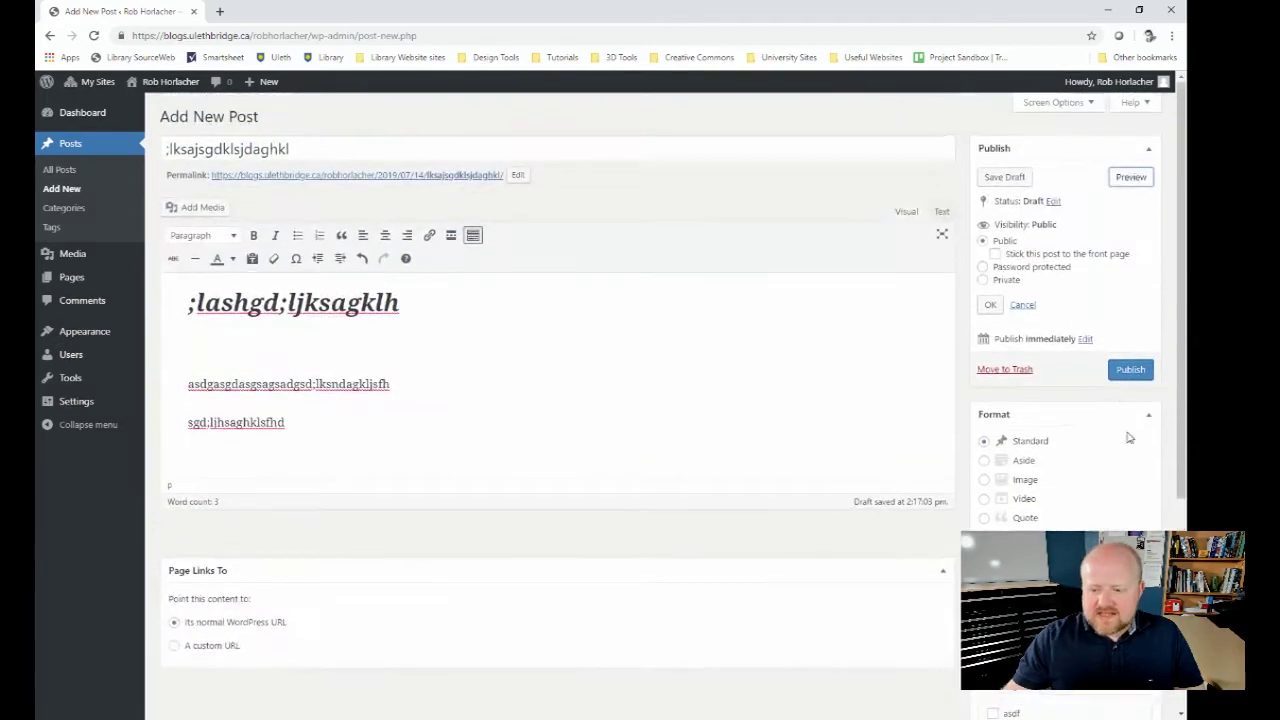
pyautogui.click(1123, 372)
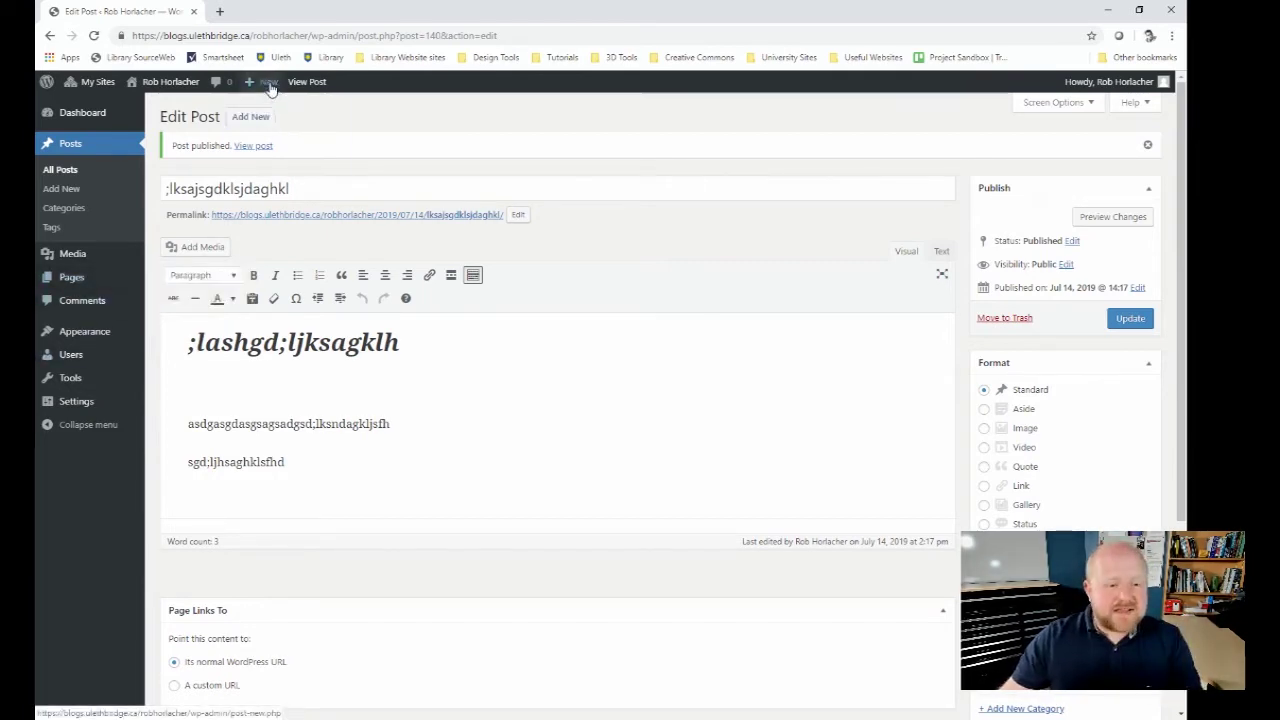
# Step: From Pages, create a new blank page and place the cursor in its empty body
pyautogui.moveTo(266, 82)
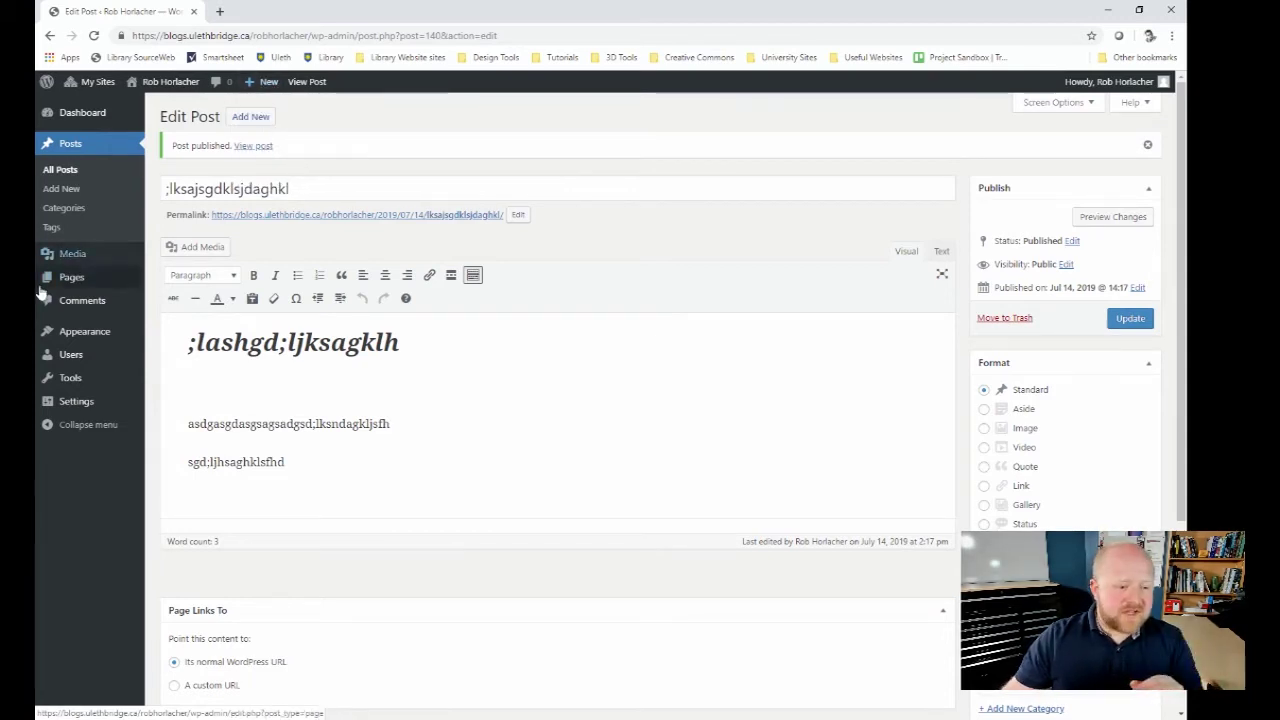
pyautogui.click(86, 280)
pyautogui.click(246, 117)
pyautogui.click(312, 318)
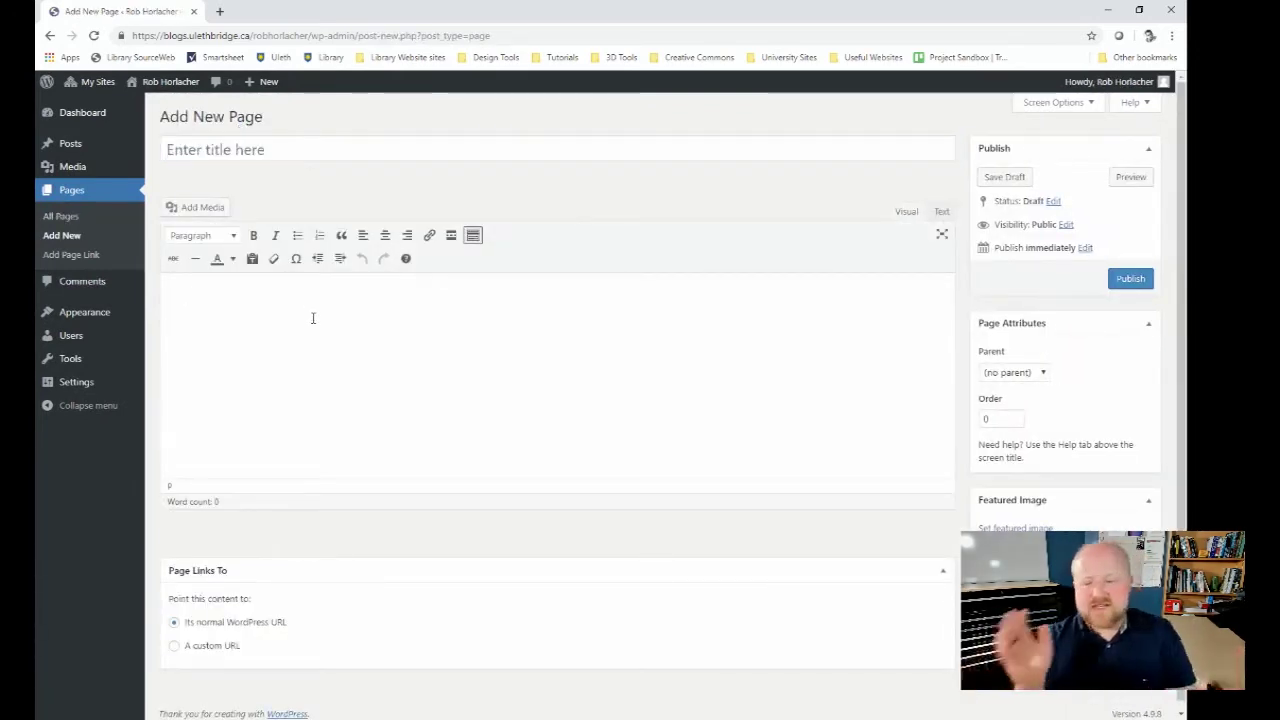
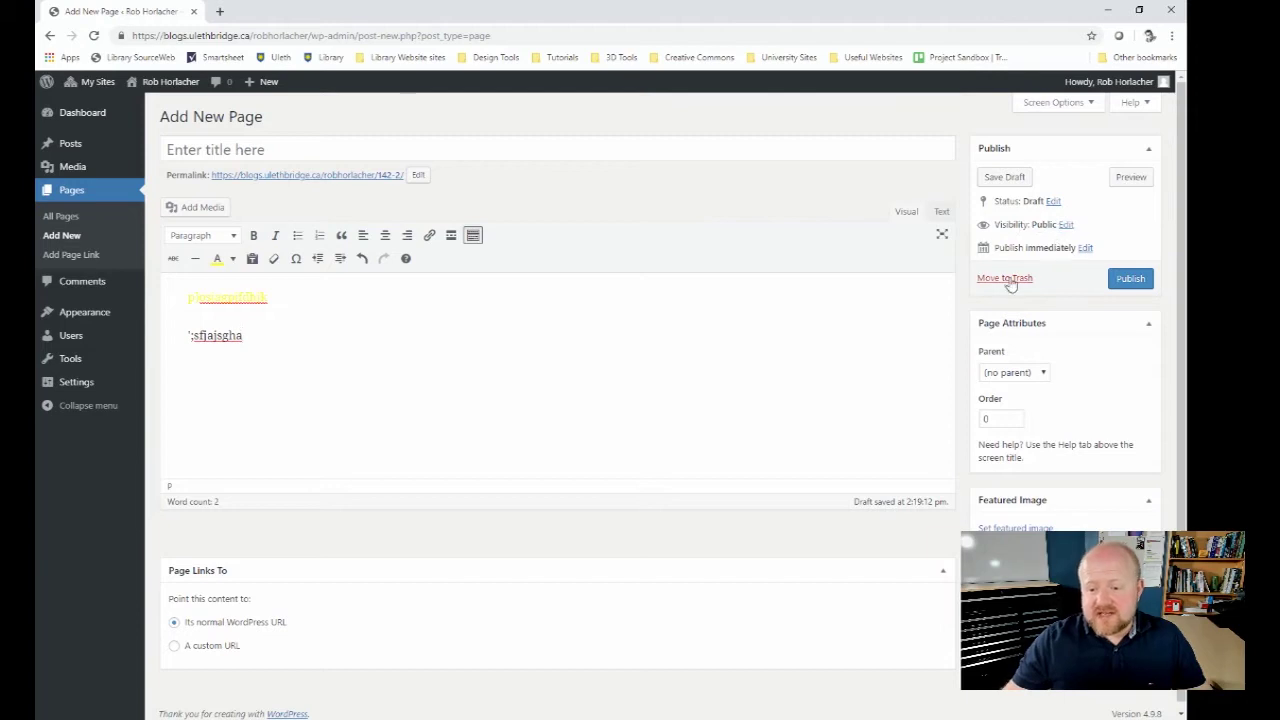
# Step: Make asgsag the parent of the new page in Page Attributes and publish it
pyautogui.click(1085, 248)
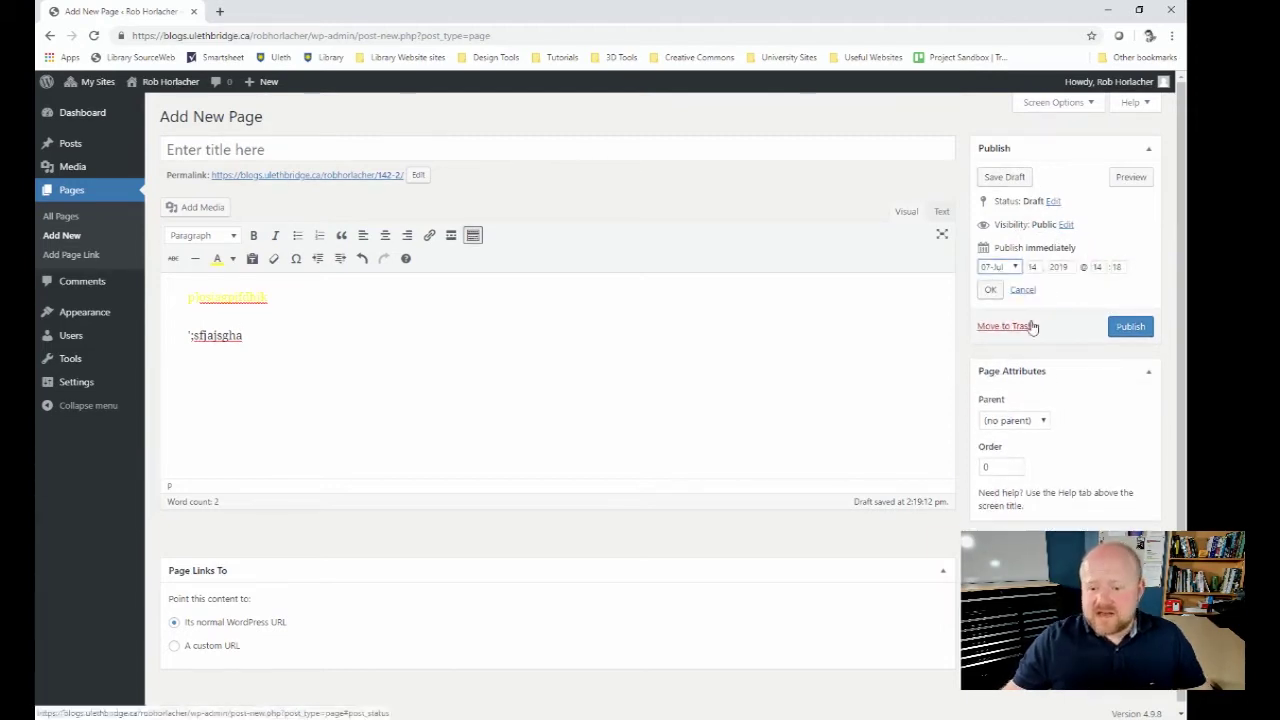
pyautogui.click(1042, 421)
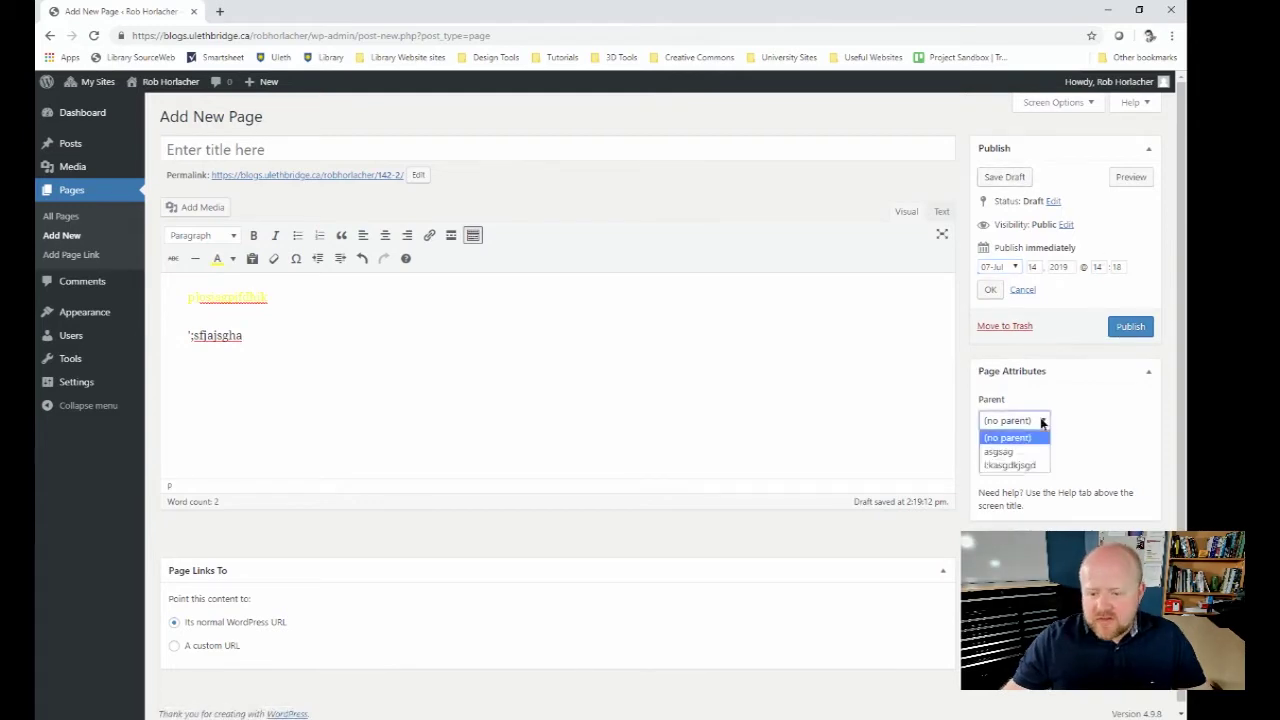
pyautogui.click(1080, 422)
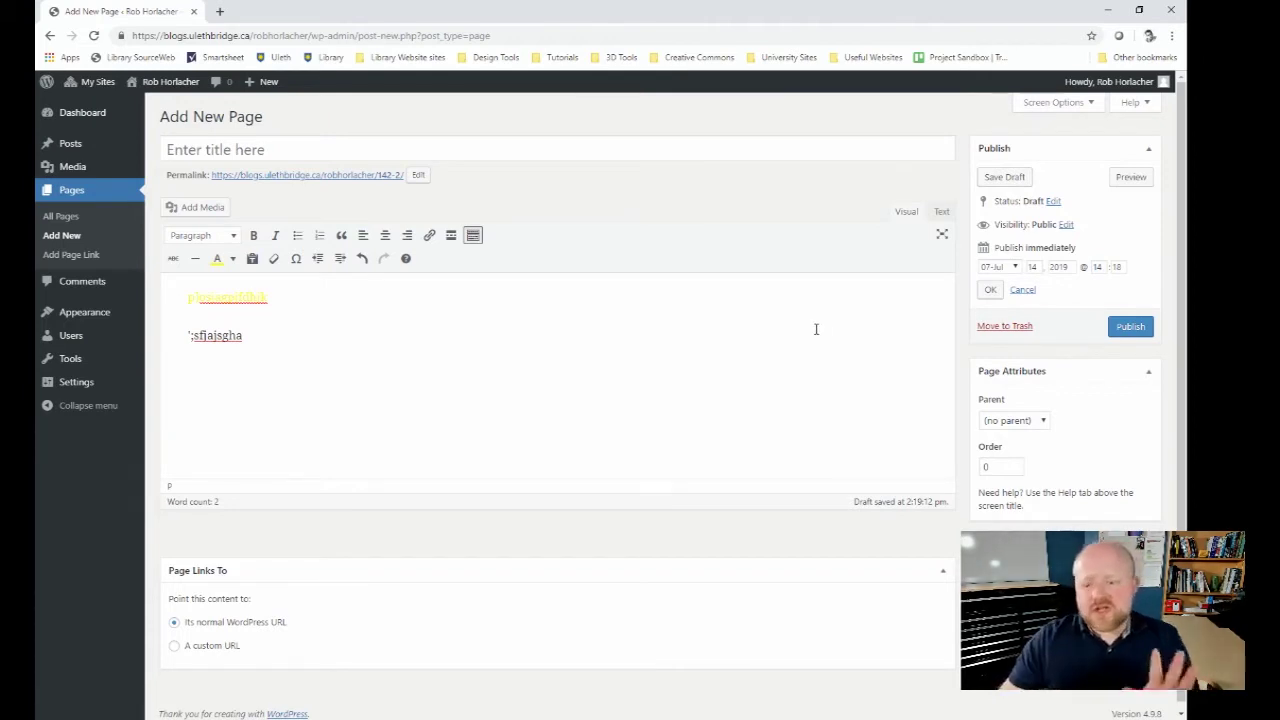
pyautogui.click(1037, 424)
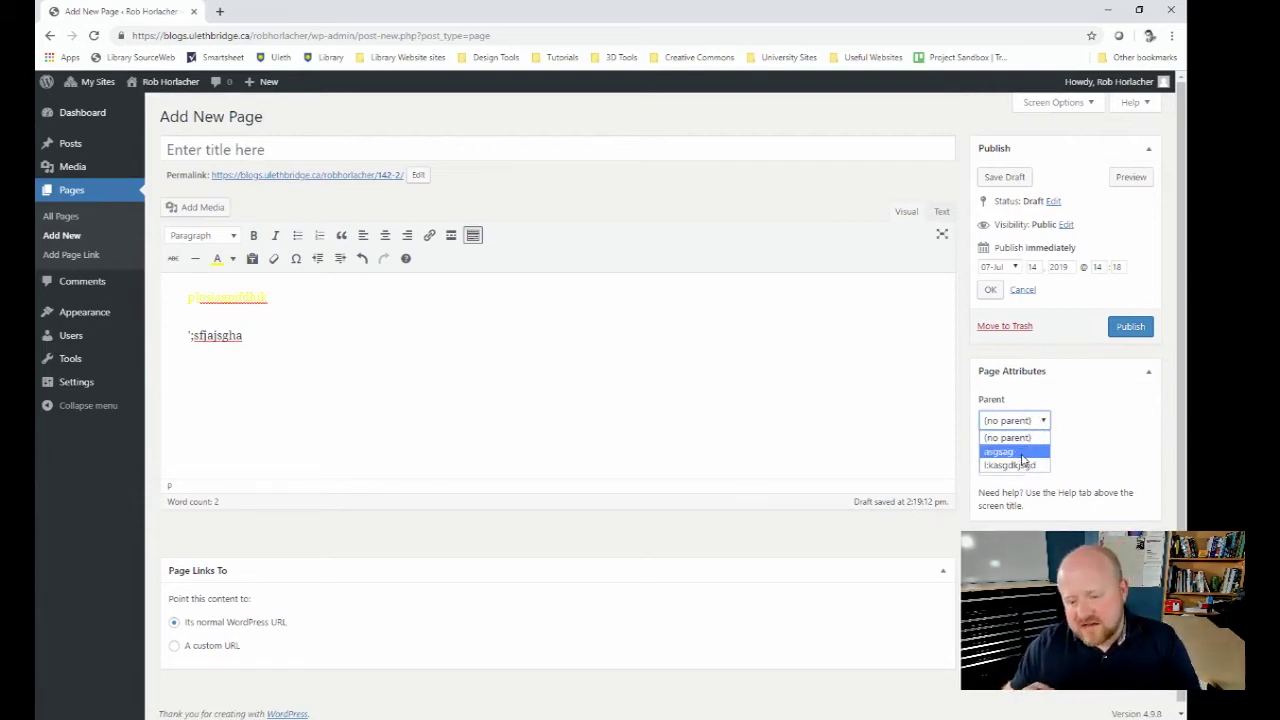
pyautogui.click(1020, 452)
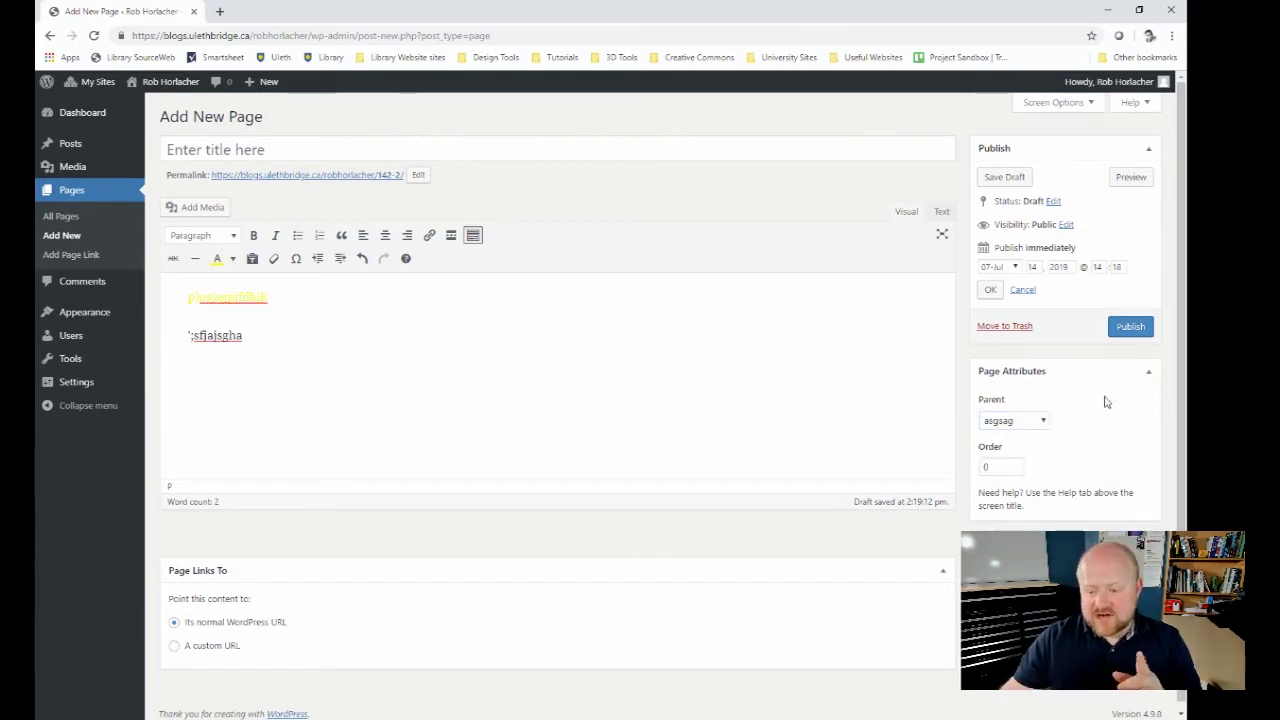
pyautogui.click(1126, 331)
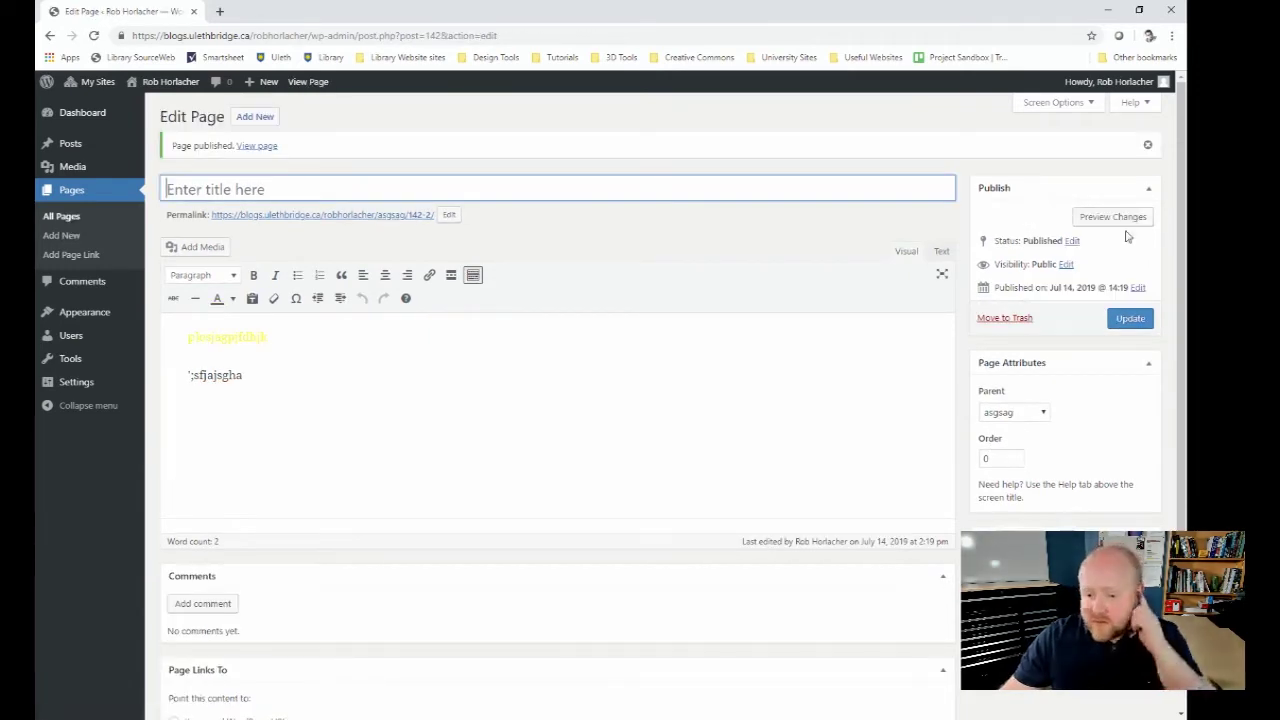
# Step: Preview the published asgsag page on the live site, then return to the Dashboard via the site name
pyautogui.click(1110, 220)
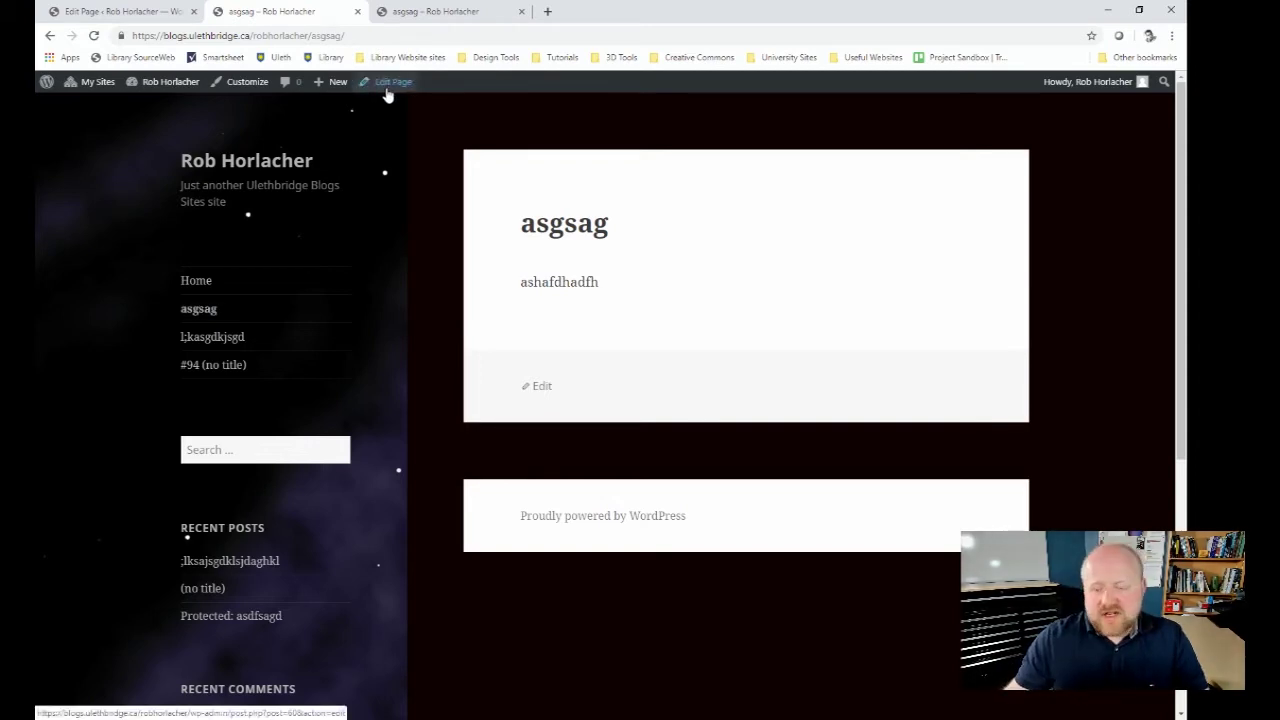
pyautogui.click(170, 81)
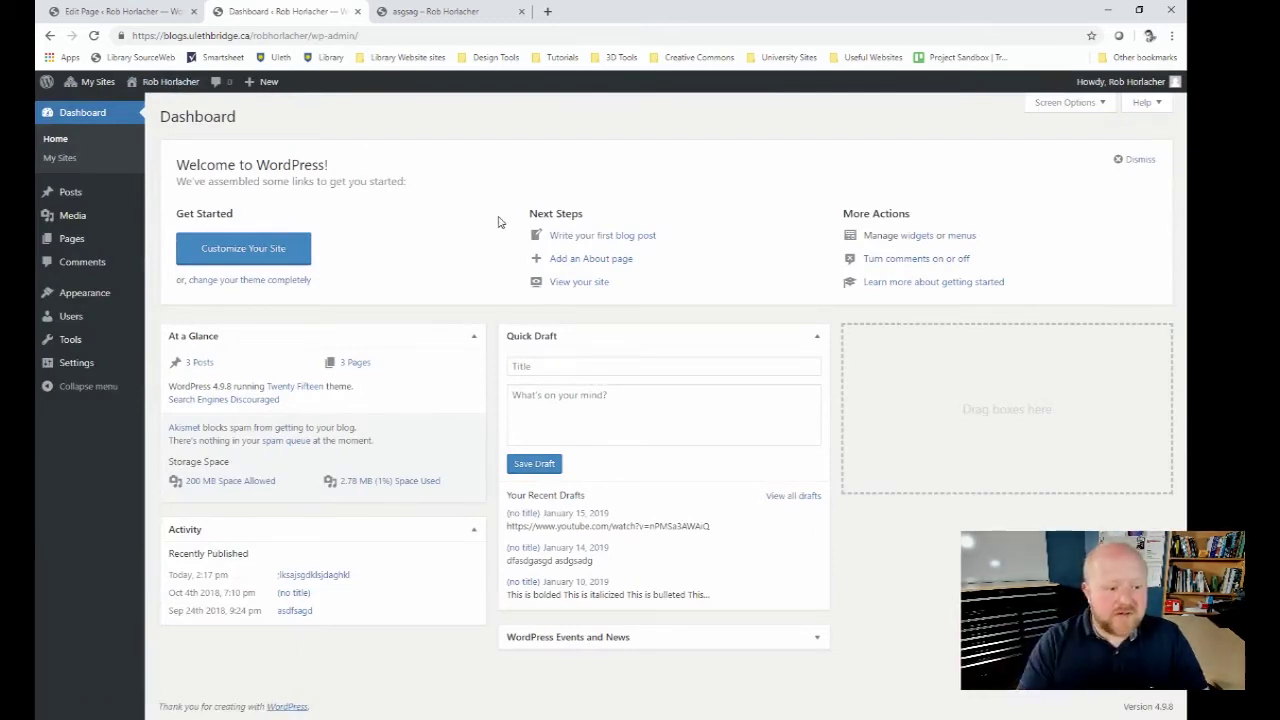
# Step: Go from the Media Library (5 items) to Upload New Media via + New > Media
pyautogui.click(74, 219)
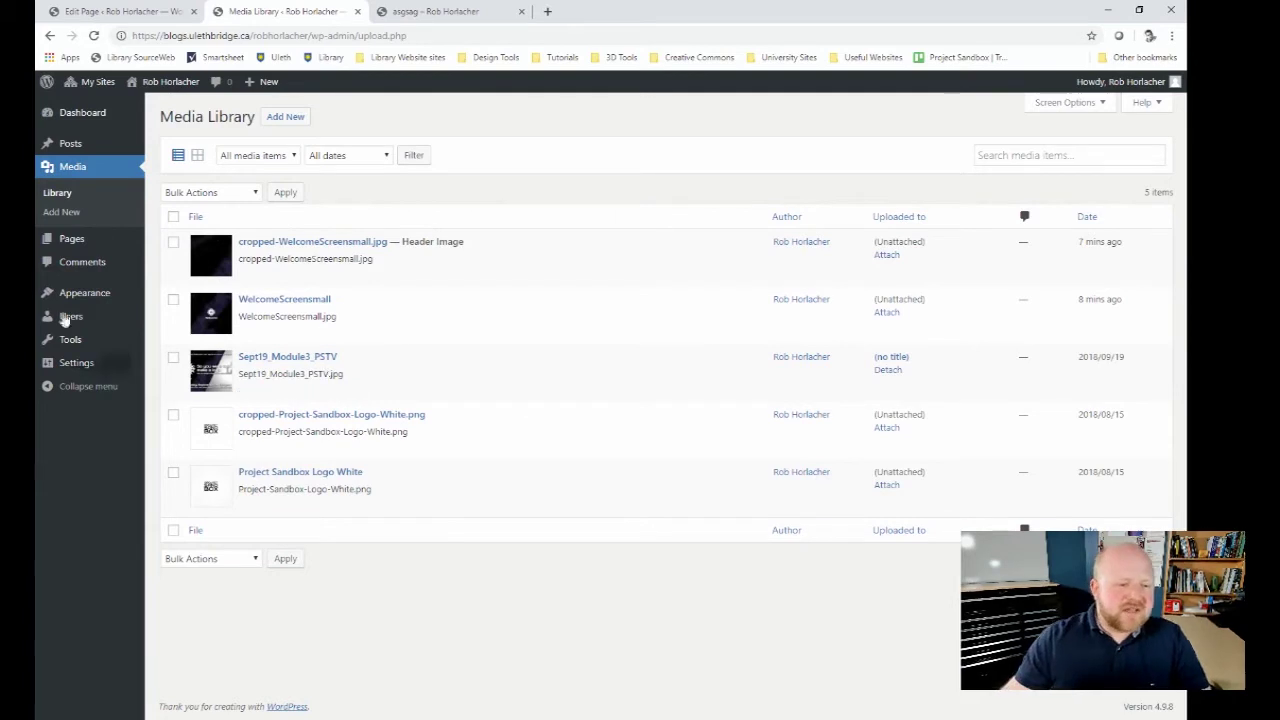
pyautogui.moveTo(262, 82)
pyautogui.click(266, 128)
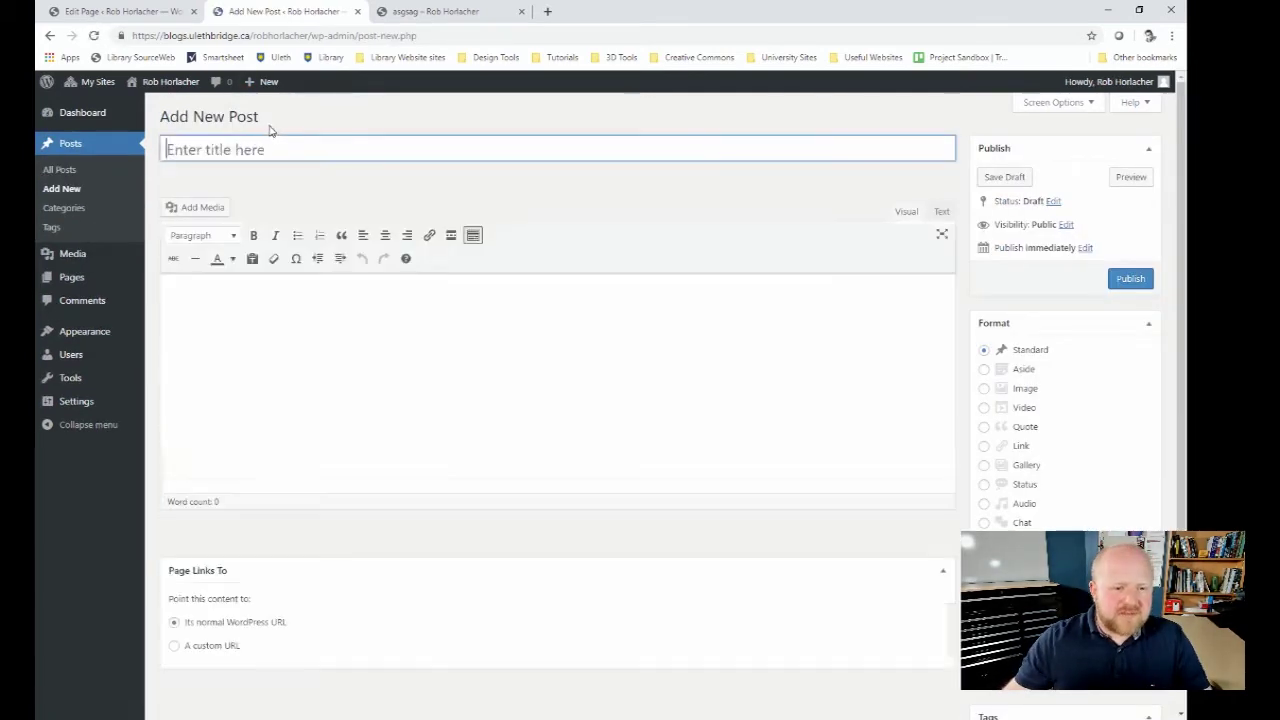
pyautogui.click(270, 131)
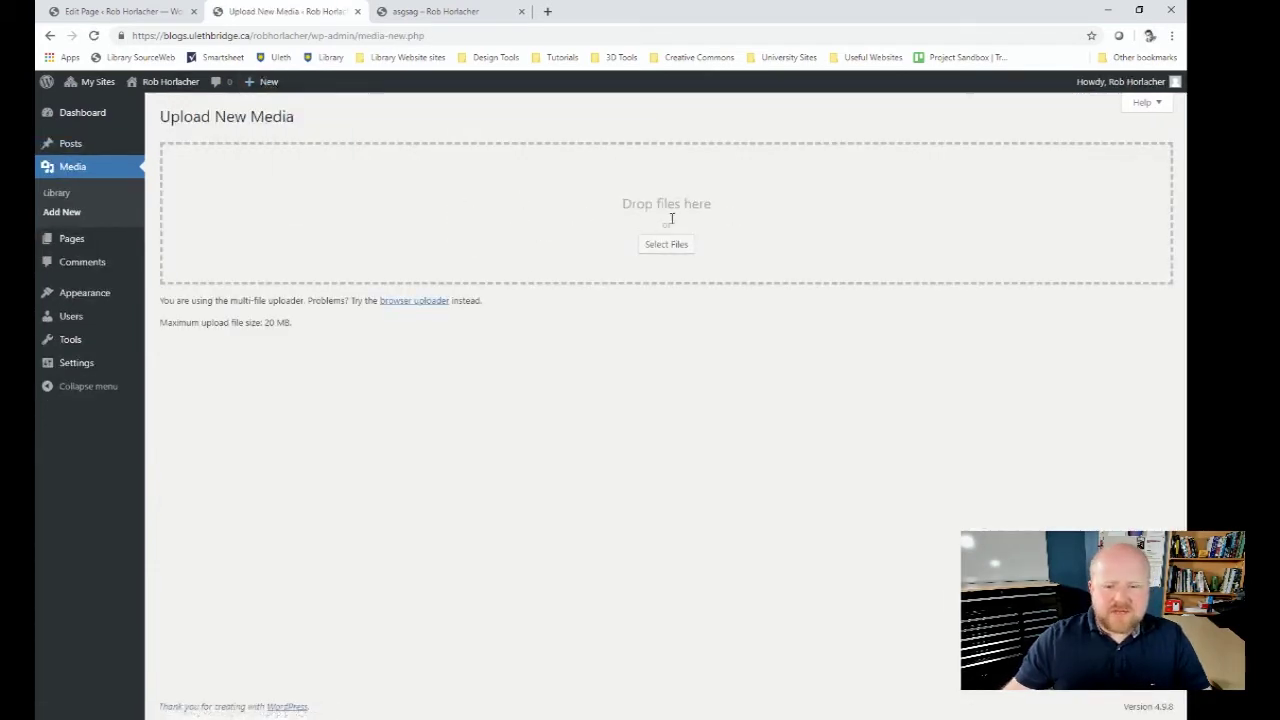
# Step: Upload so-you-were-told-to-create-a-video.jpg onto the drop area and confirm the library shows 6 items
pyautogui.click(70, 168)
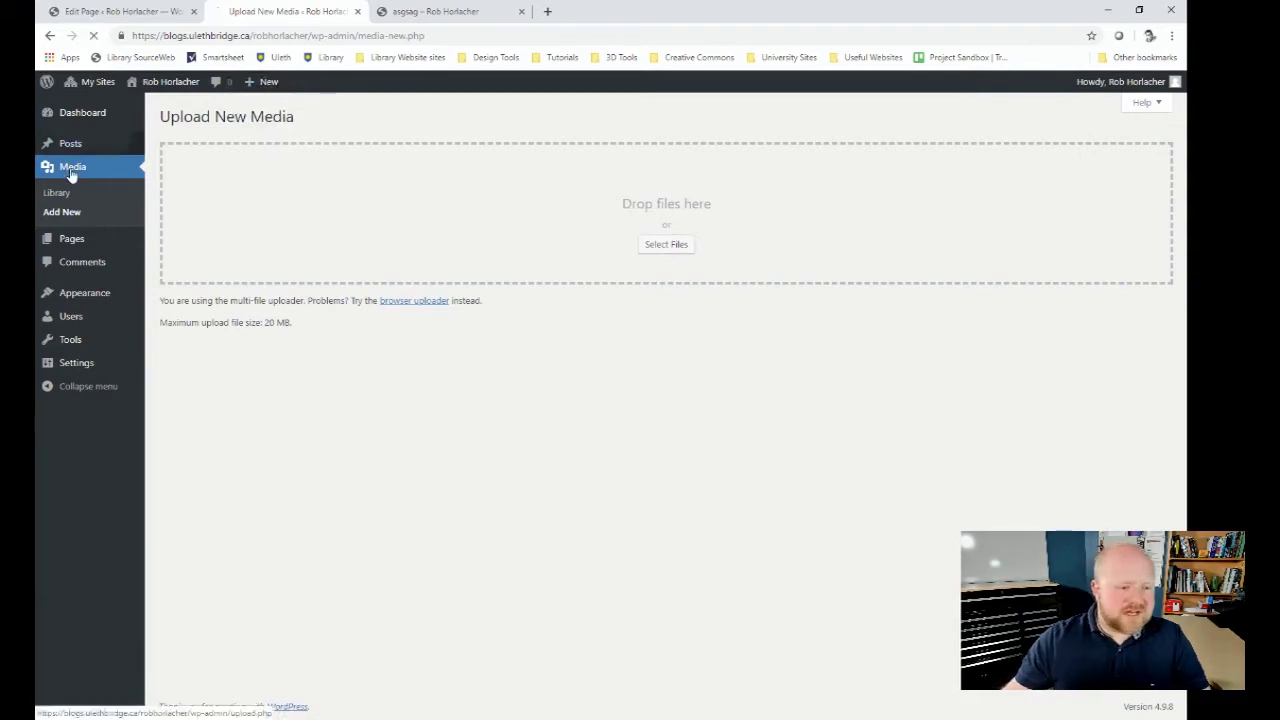
pyautogui.click(285, 116)
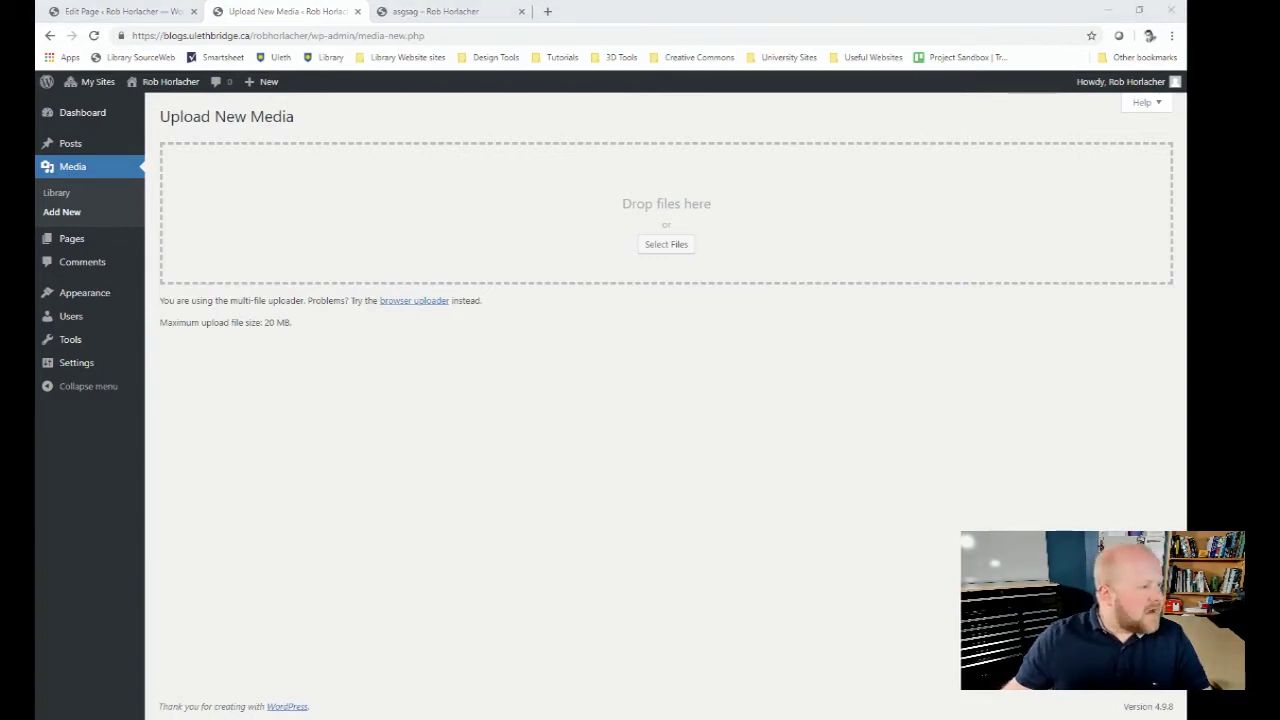
pyautogui.moveTo(136, 350); pyautogui.dragTo(617, 223)
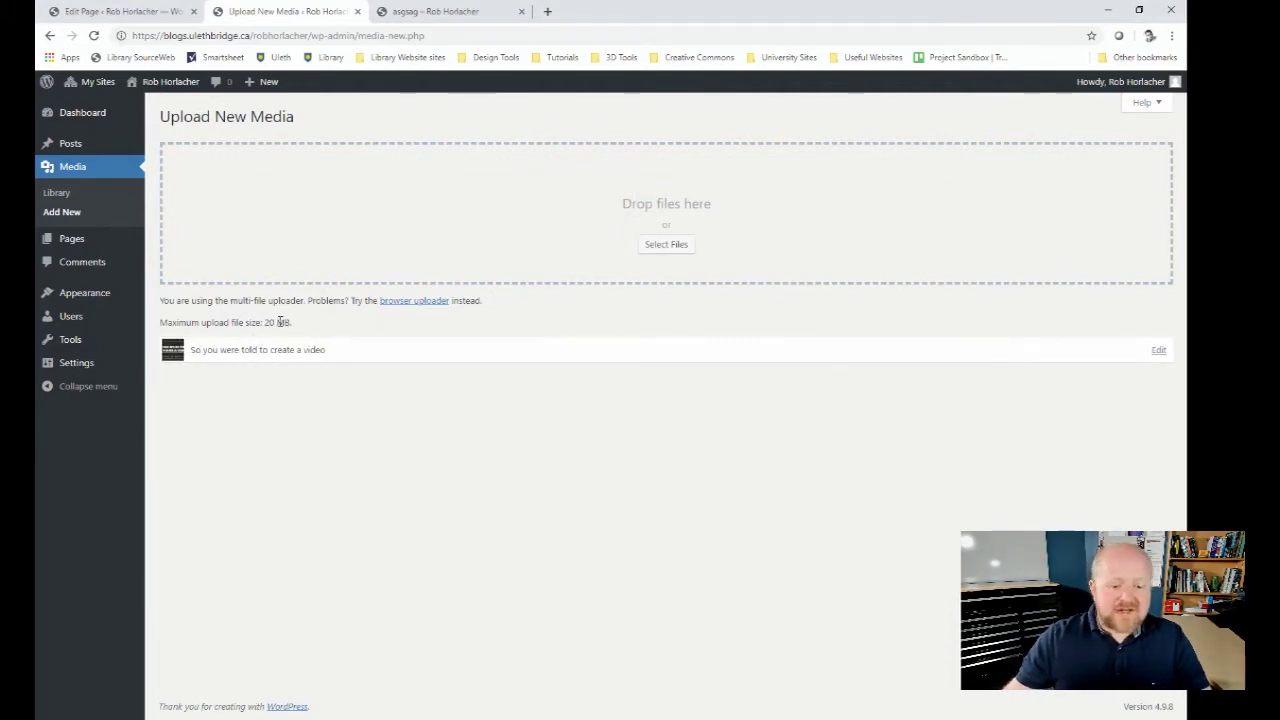
pyautogui.click(57, 192)
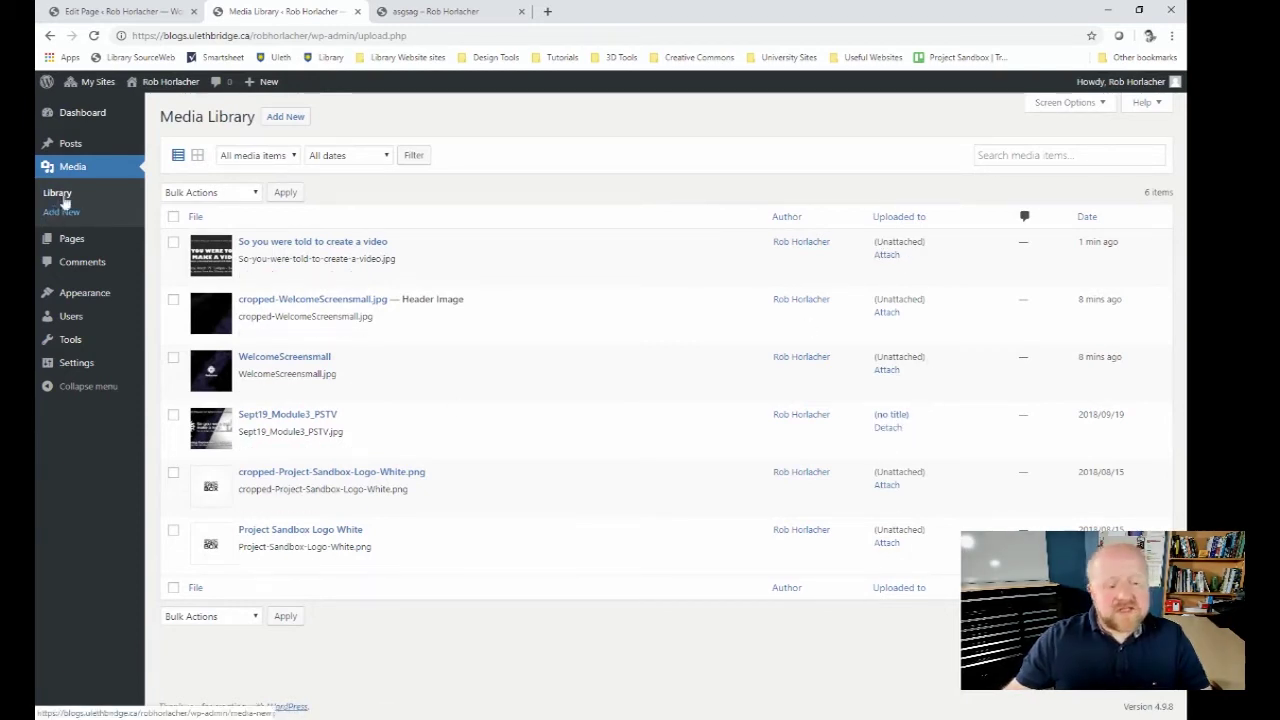
# Step: Edit the latest published post and insert the 'So you were told to create a video' poster from the Media Library
pyautogui.moveTo(84, 152)
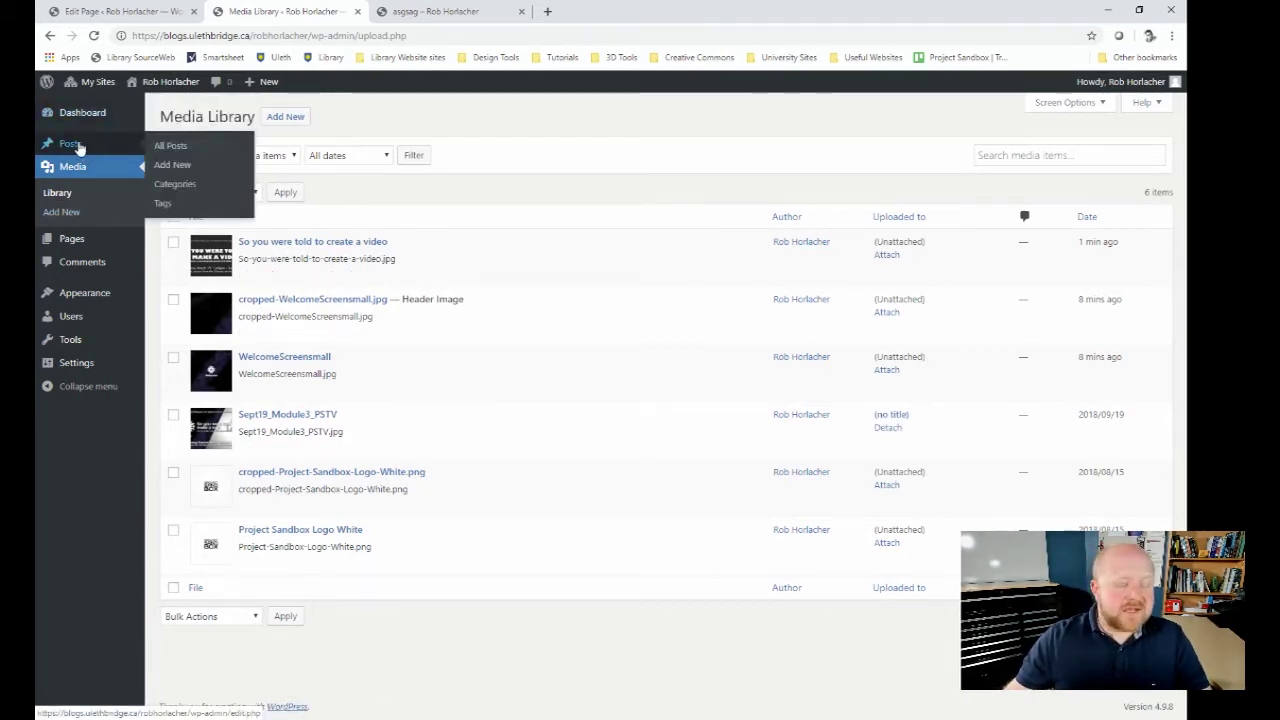
pyautogui.click(69, 144)
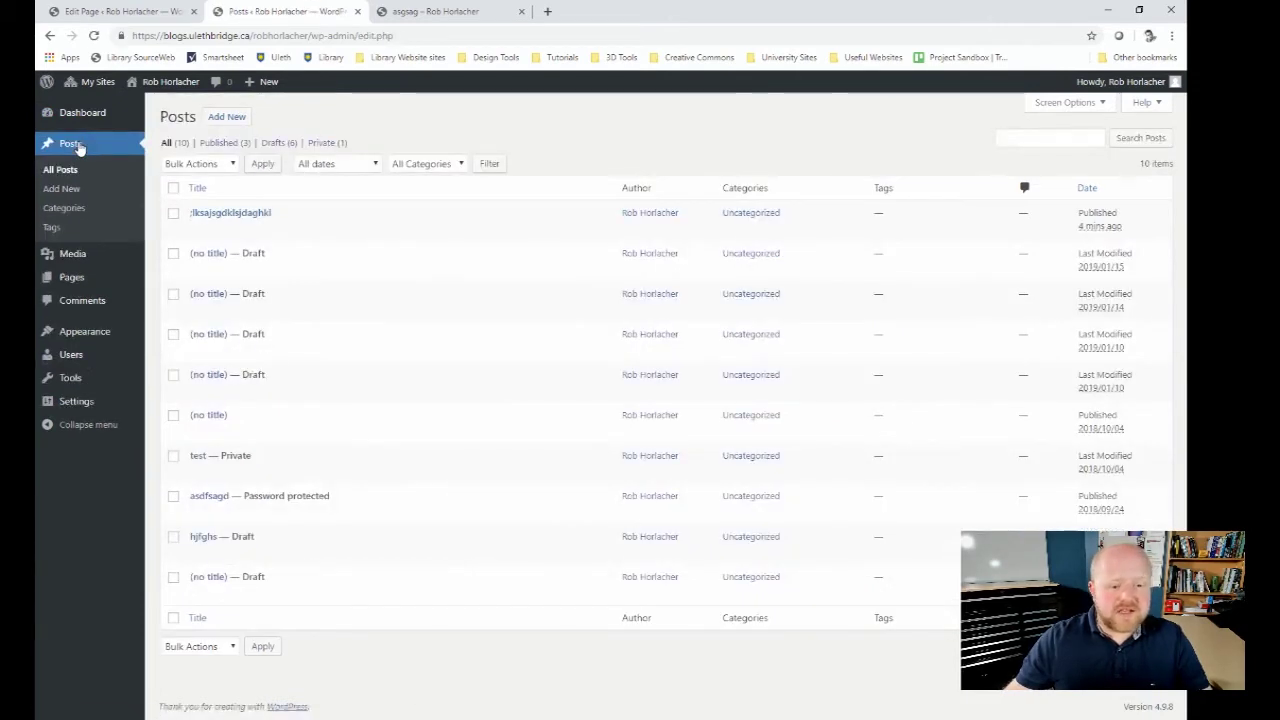
pyautogui.click(248, 217)
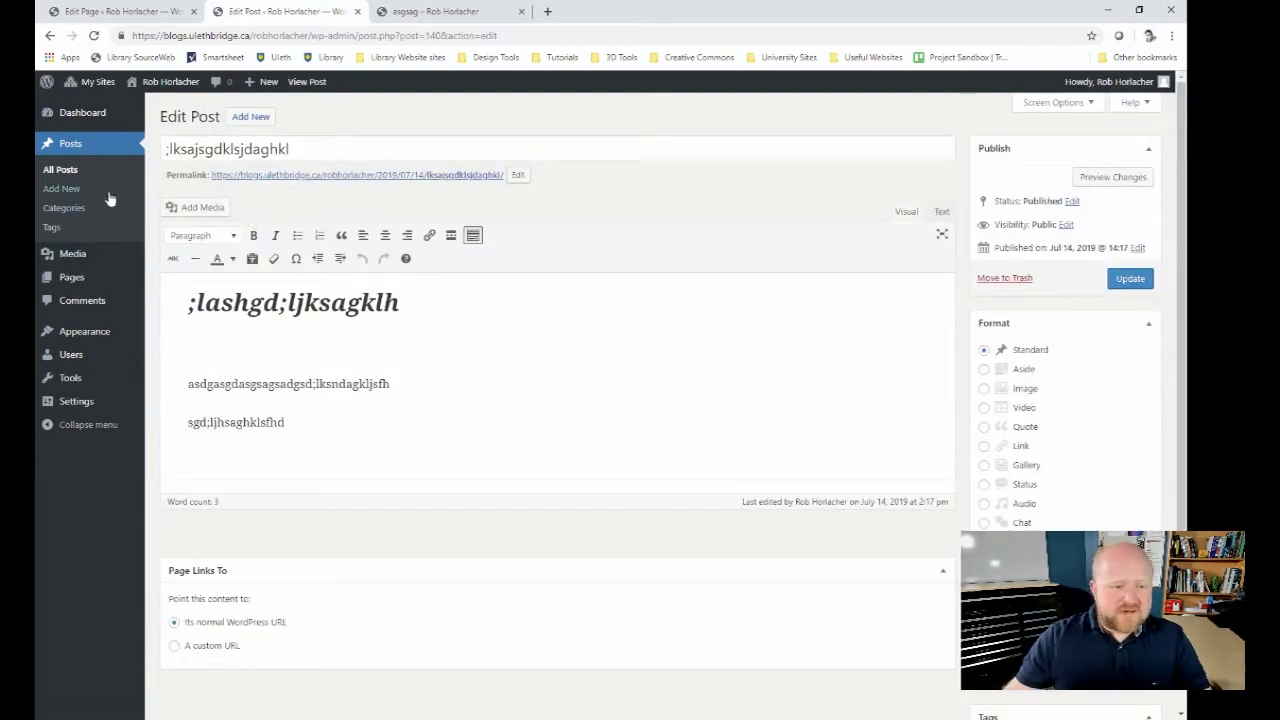
pyautogui.click(203, 208)
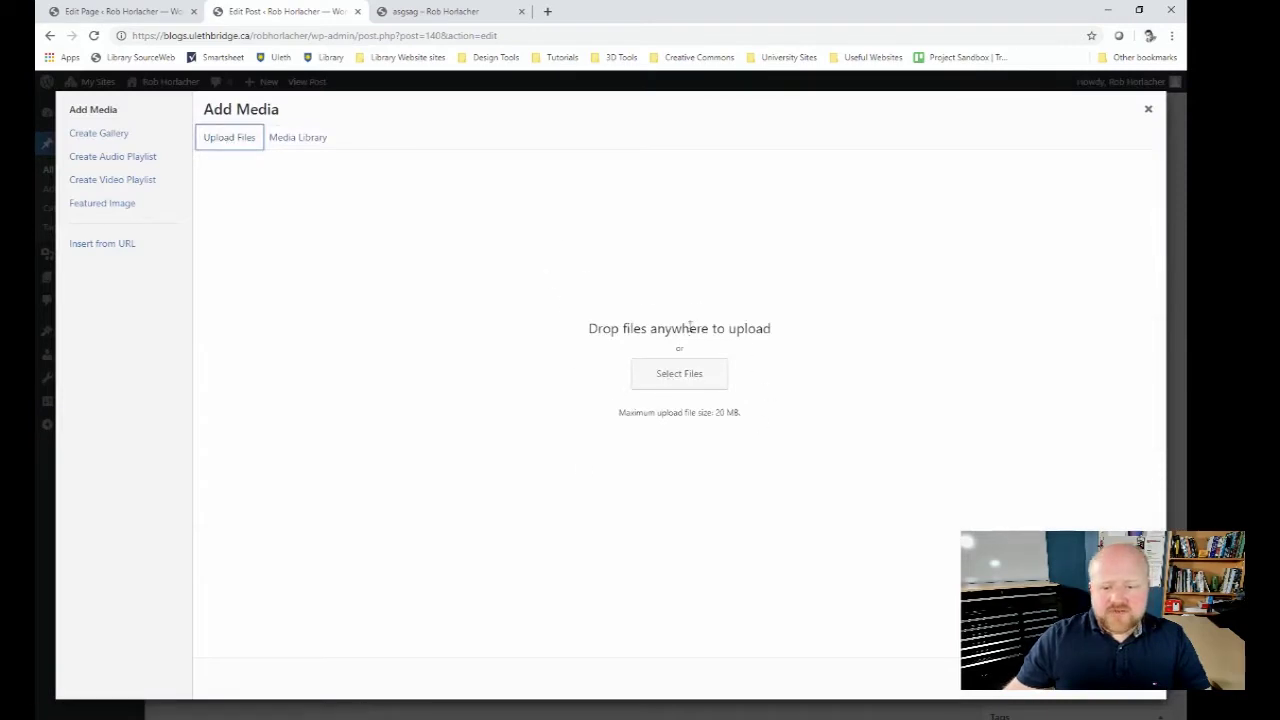
pyautogui.click(297, 137)
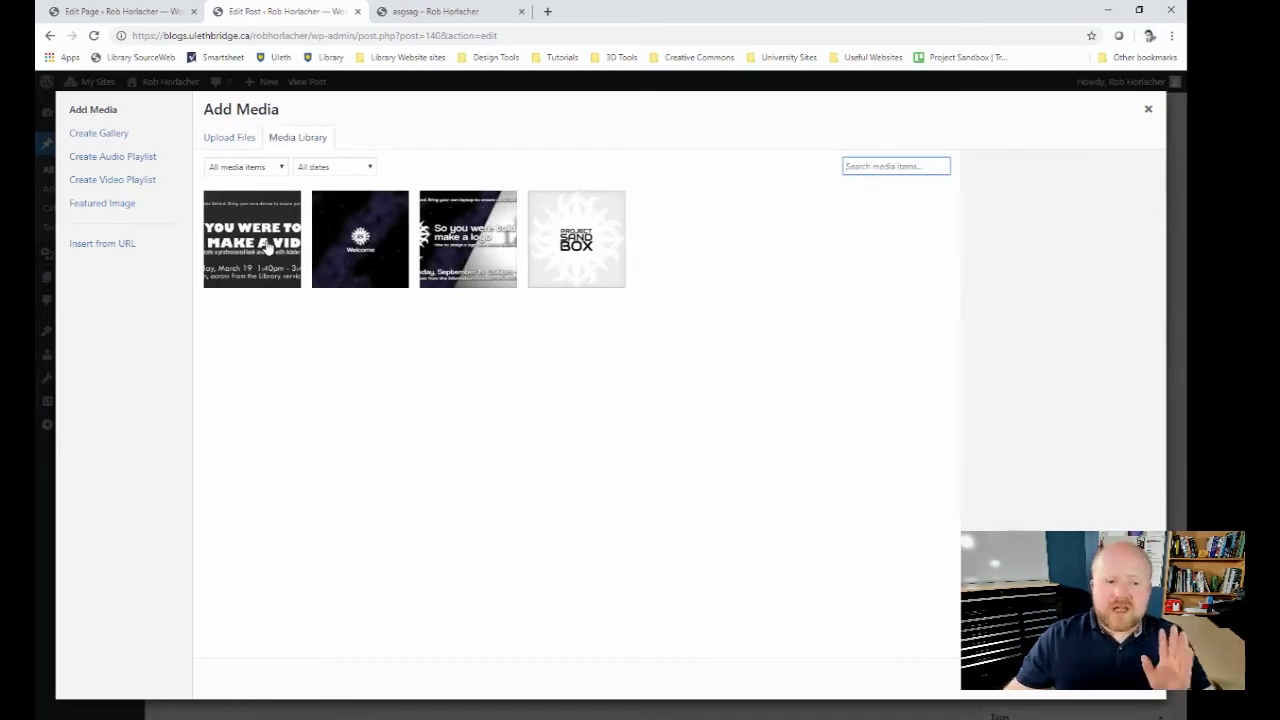
pyautogui.click(268, 248)
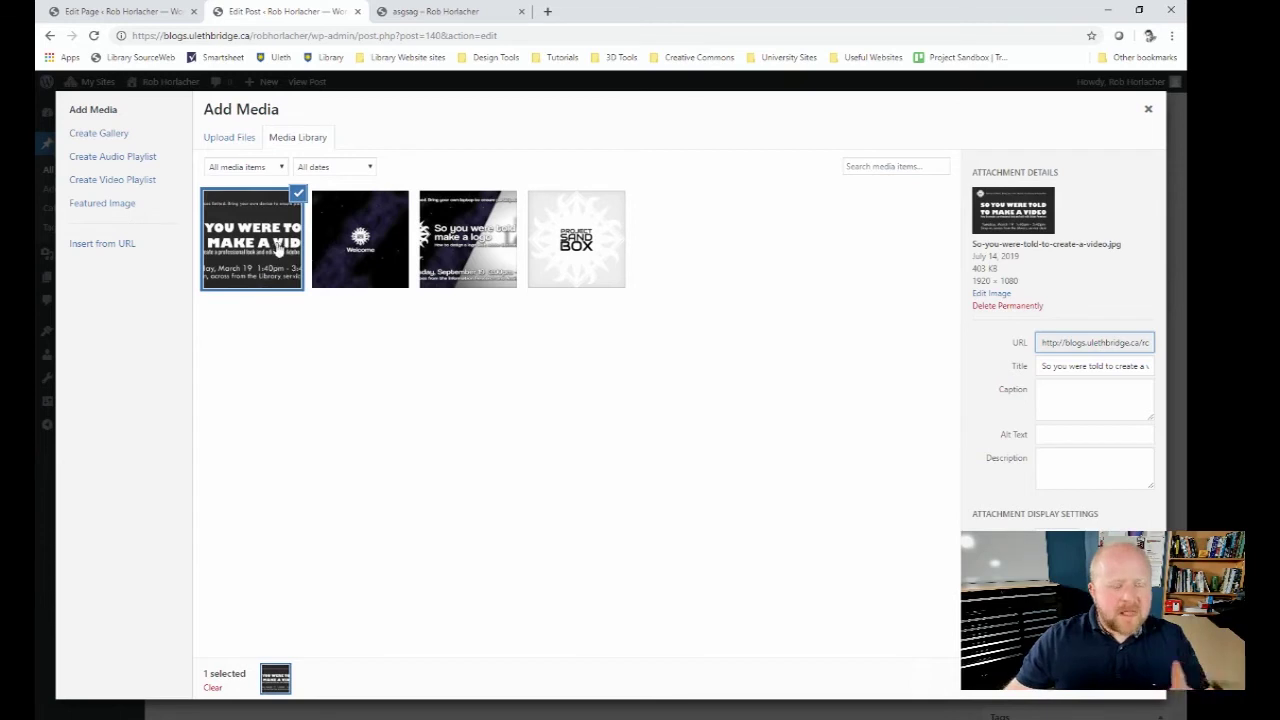
pyautogui.click(1110, 678)
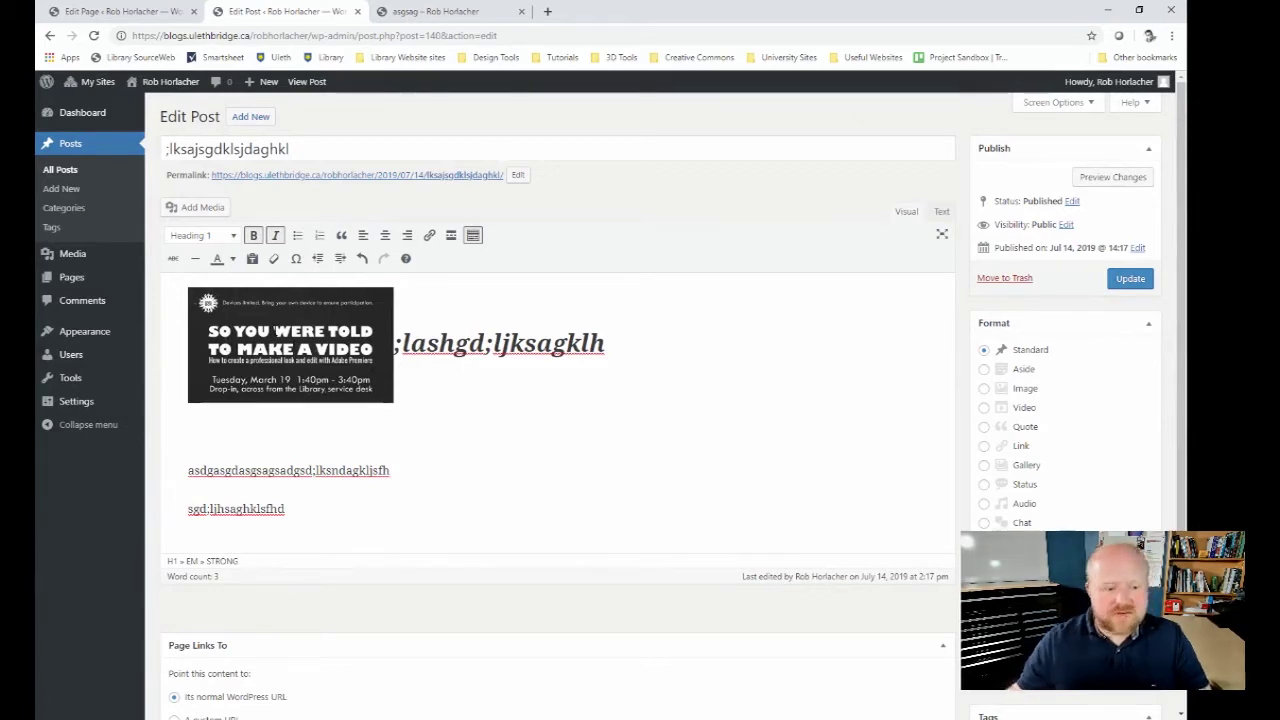
# Step: Create and insert a gallery of the video poster, Welcome image, third image and Project Sandbox logo
pyautogui.click(380, 350)
pyautogui.click(202, 207)
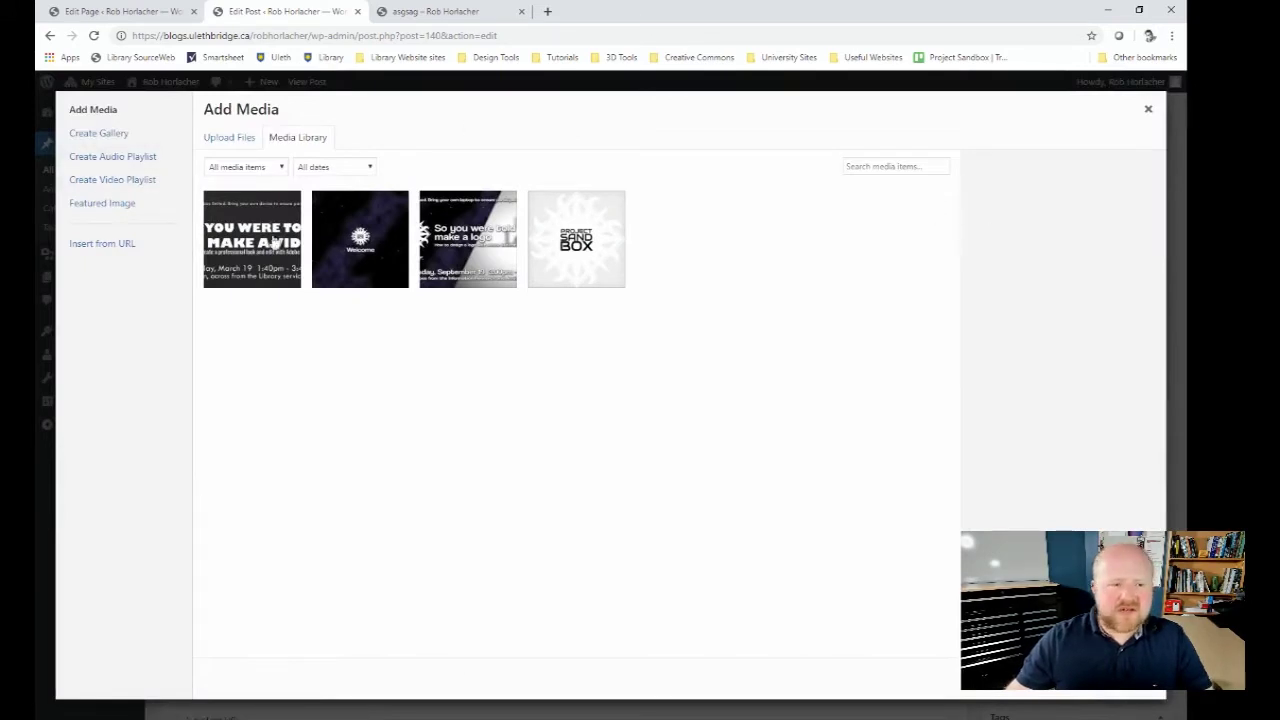
pyautogui.click(99, 136)
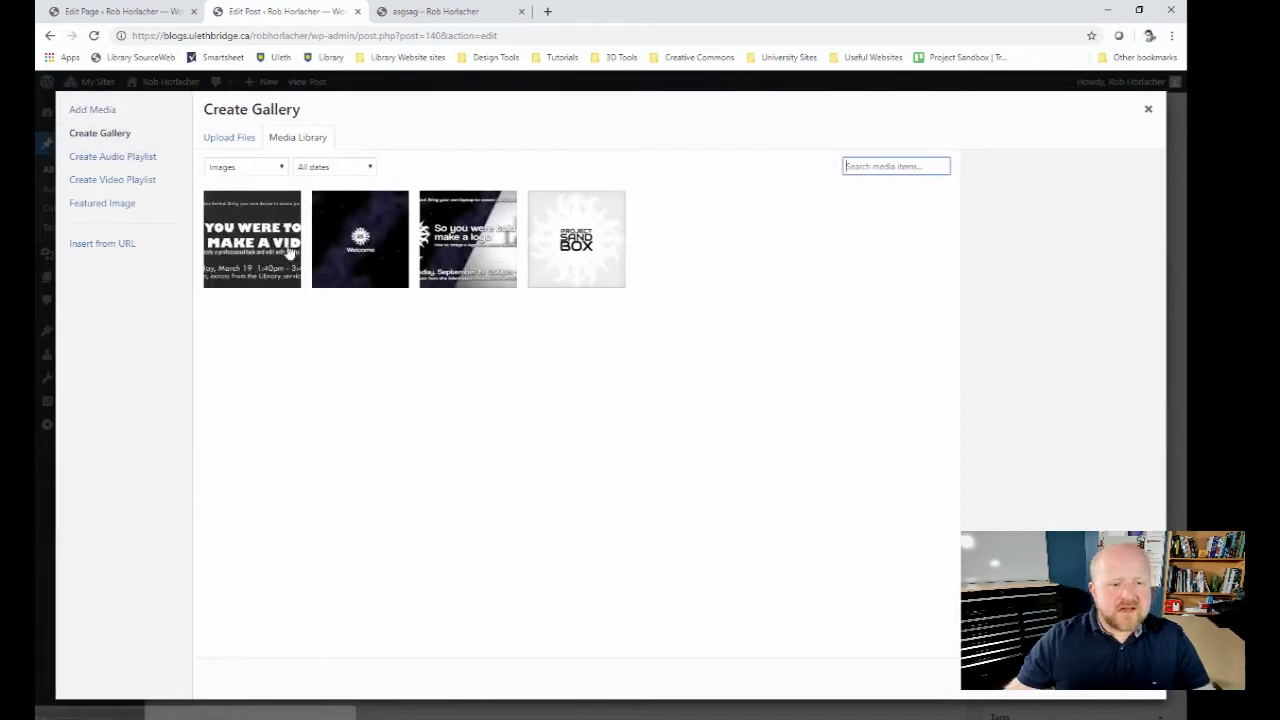
pyautogui.click(288, 248)
pyautogui.click(375, 245)
pyautogui.click(478, 245)
pyautogui.click(565, 250)
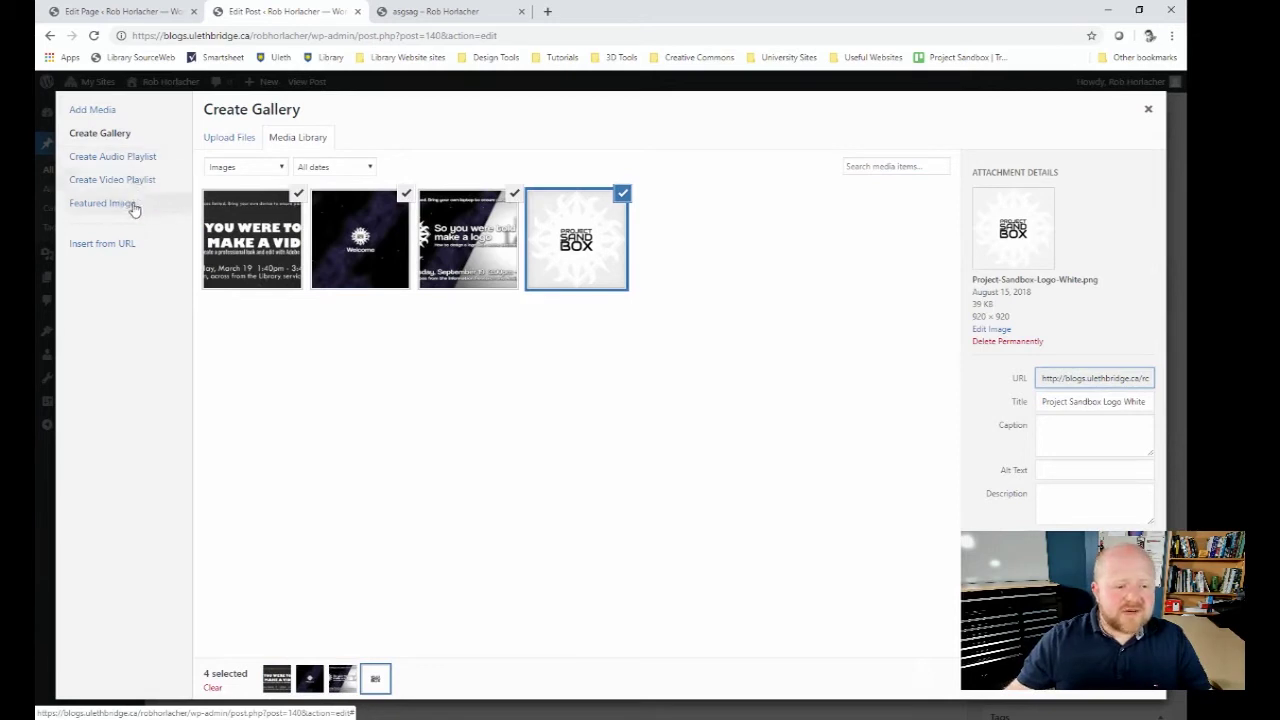
pyautogui.click(125, 205)
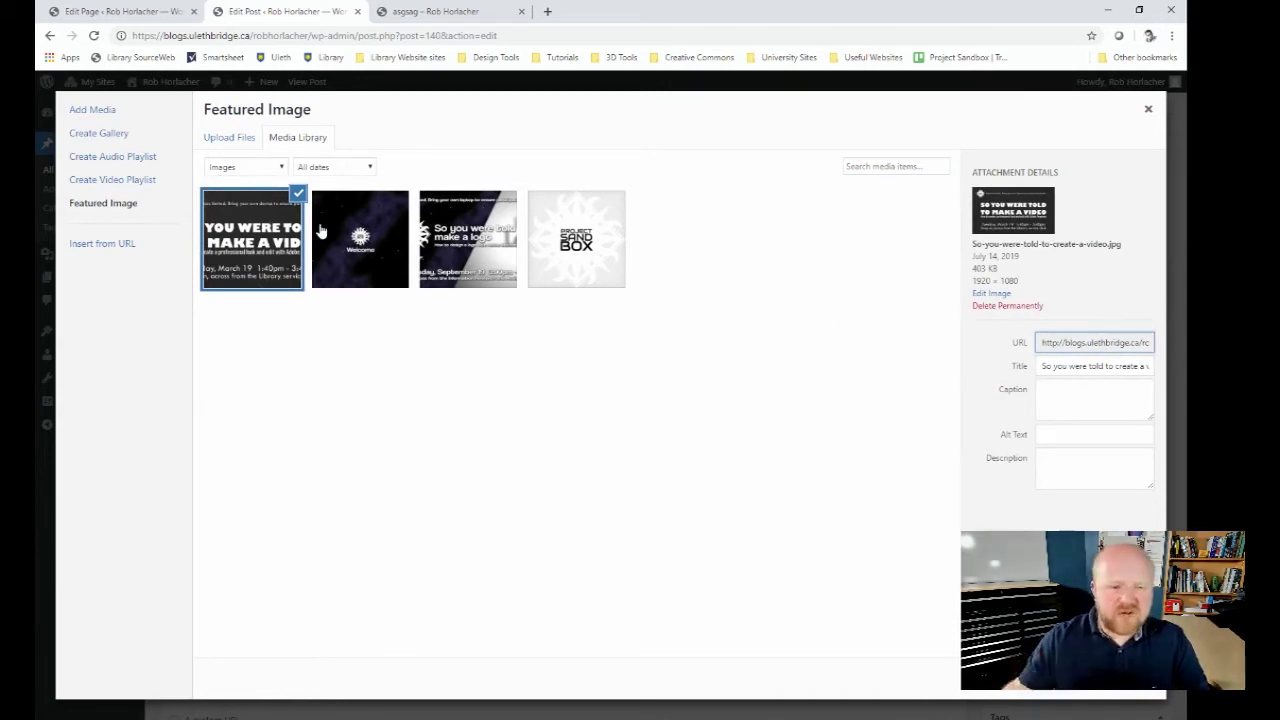
pyautogui.click(106, 137)
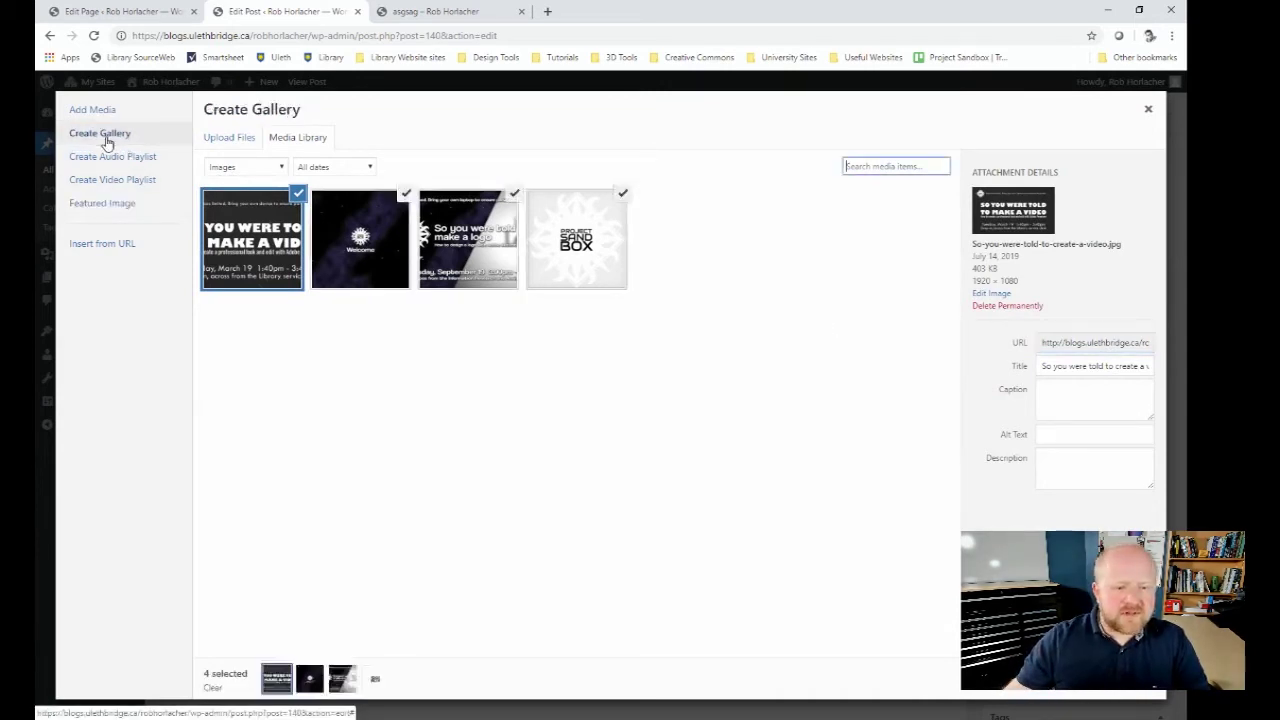
pyautogui.click(1127, 688)
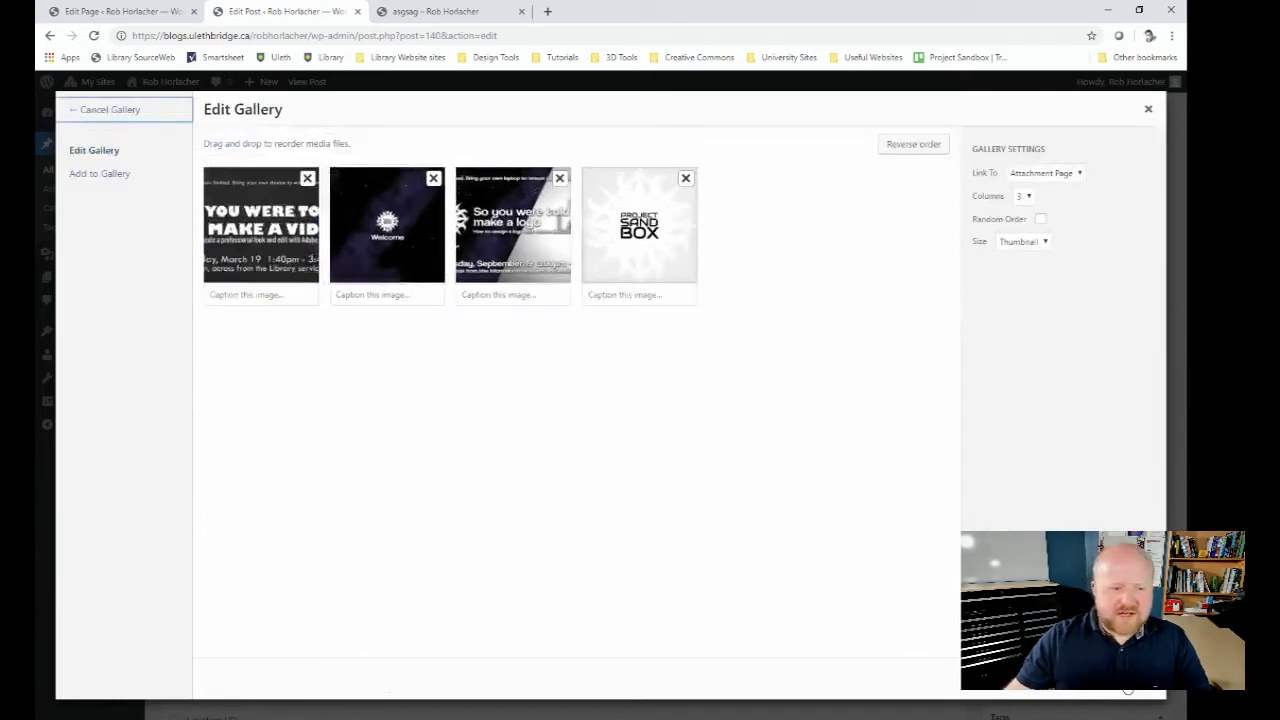
pyautogui.click(1127, 688)
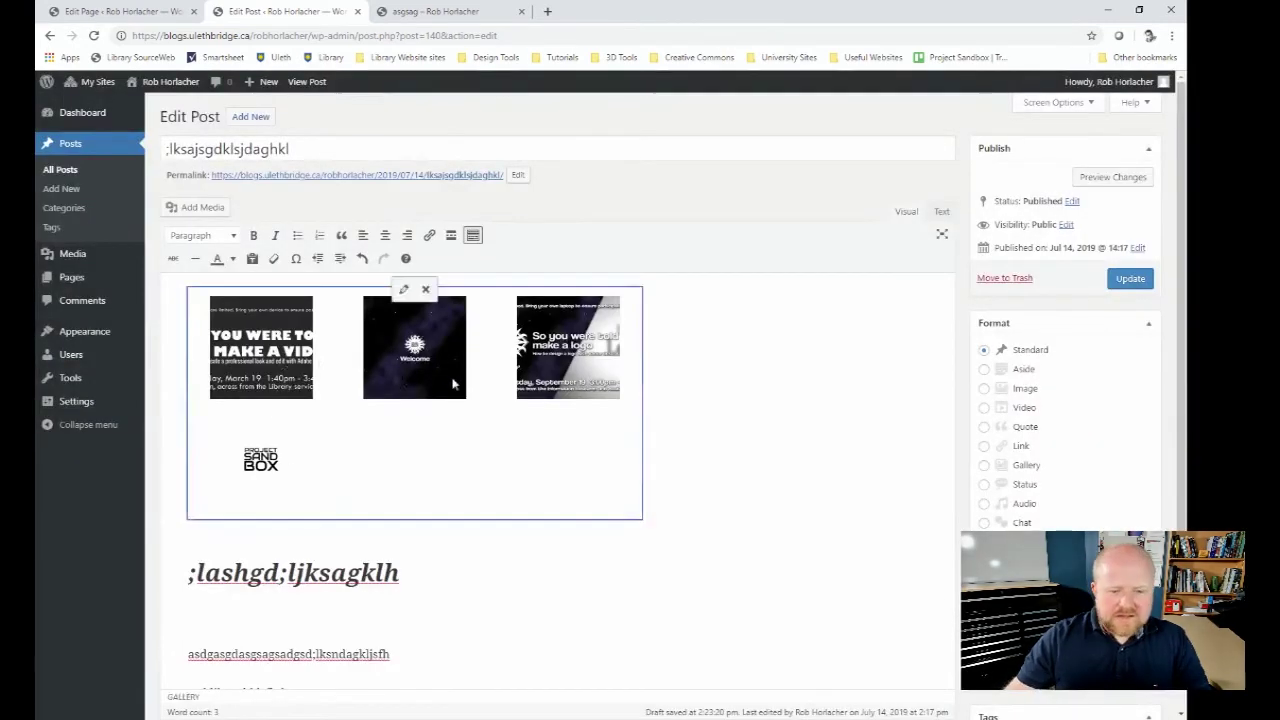
pyautogui.click(1106, 180)
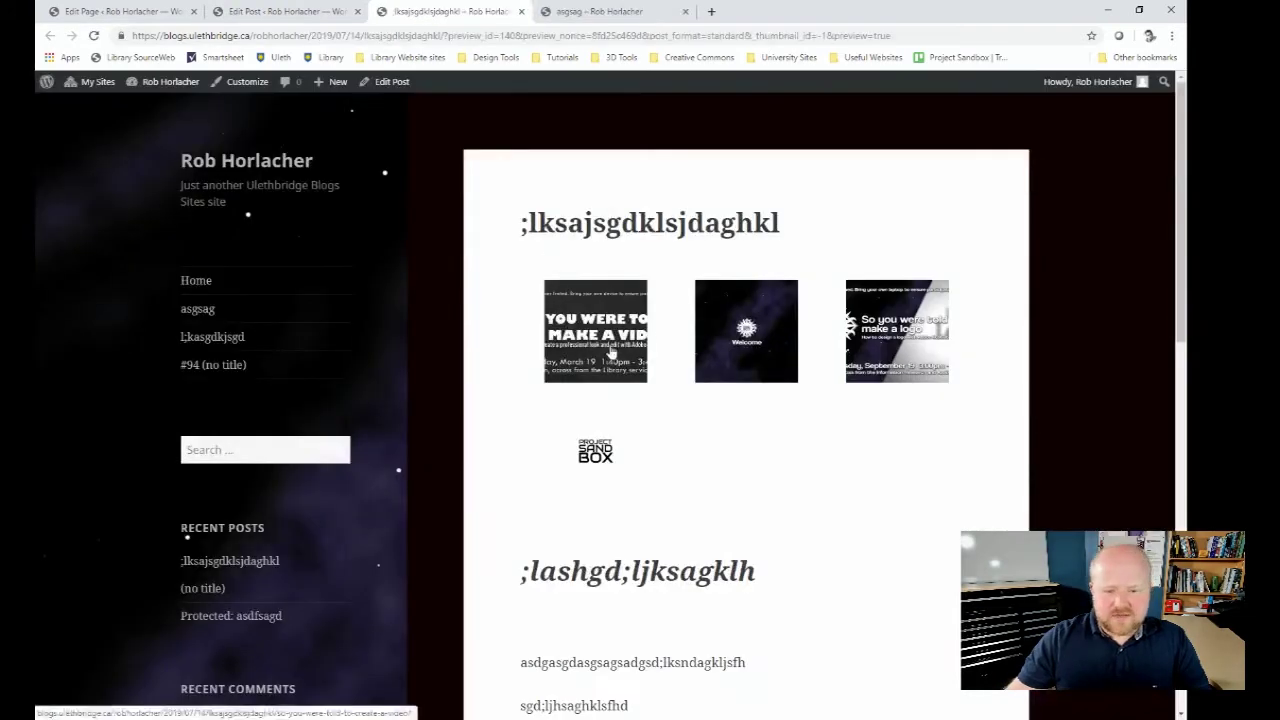
pyautogui.click(599, 343)
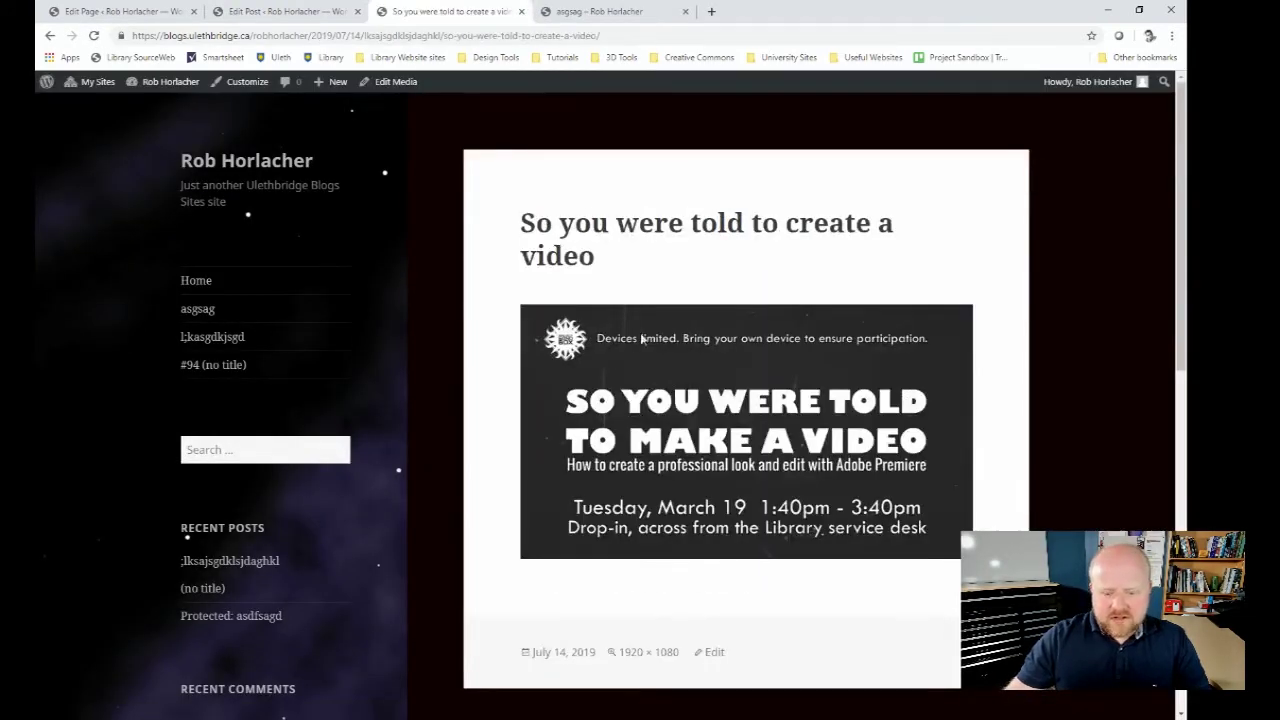
pyautogui.click(50, 35)
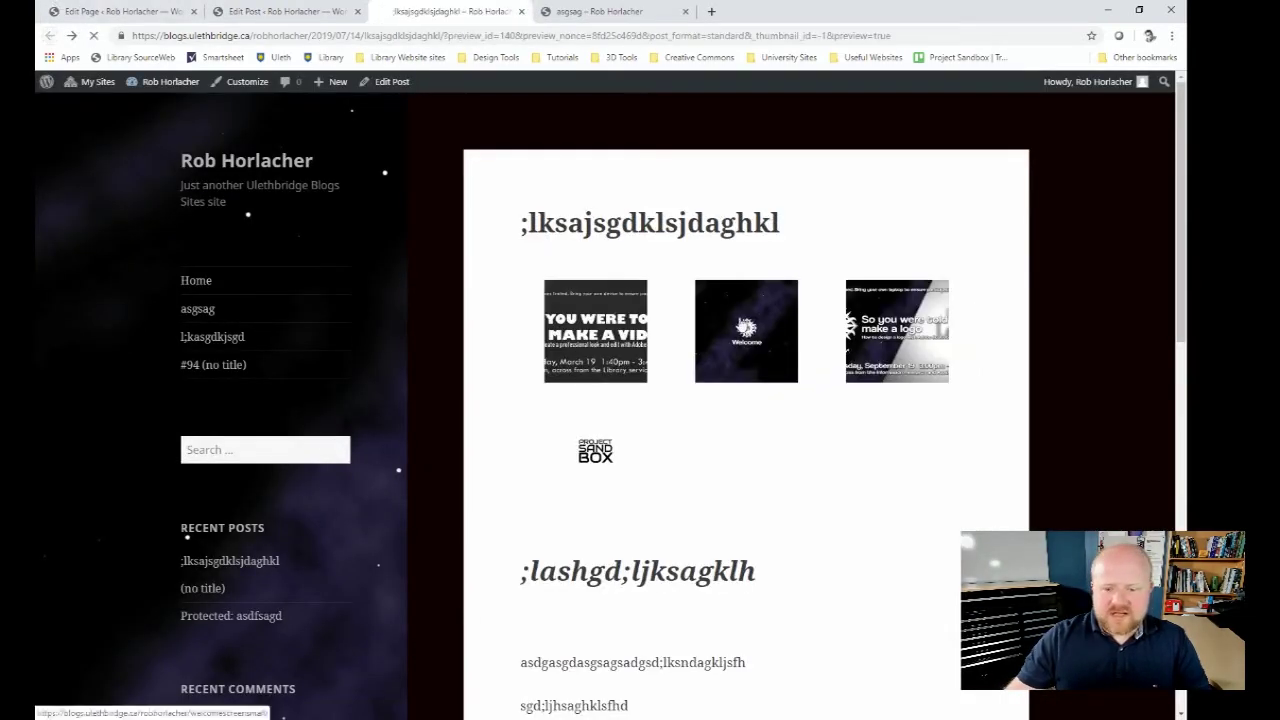
pyautogui.click(746, 330)
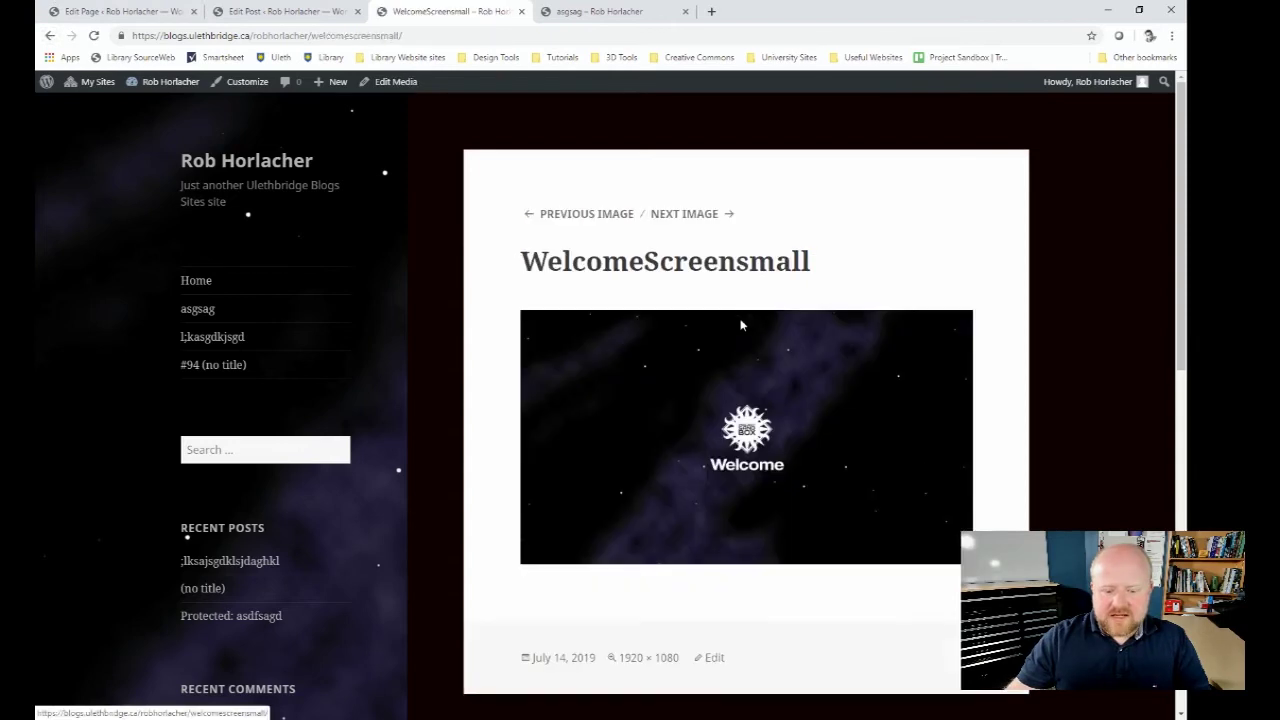
pyautogui.click(712, 216)
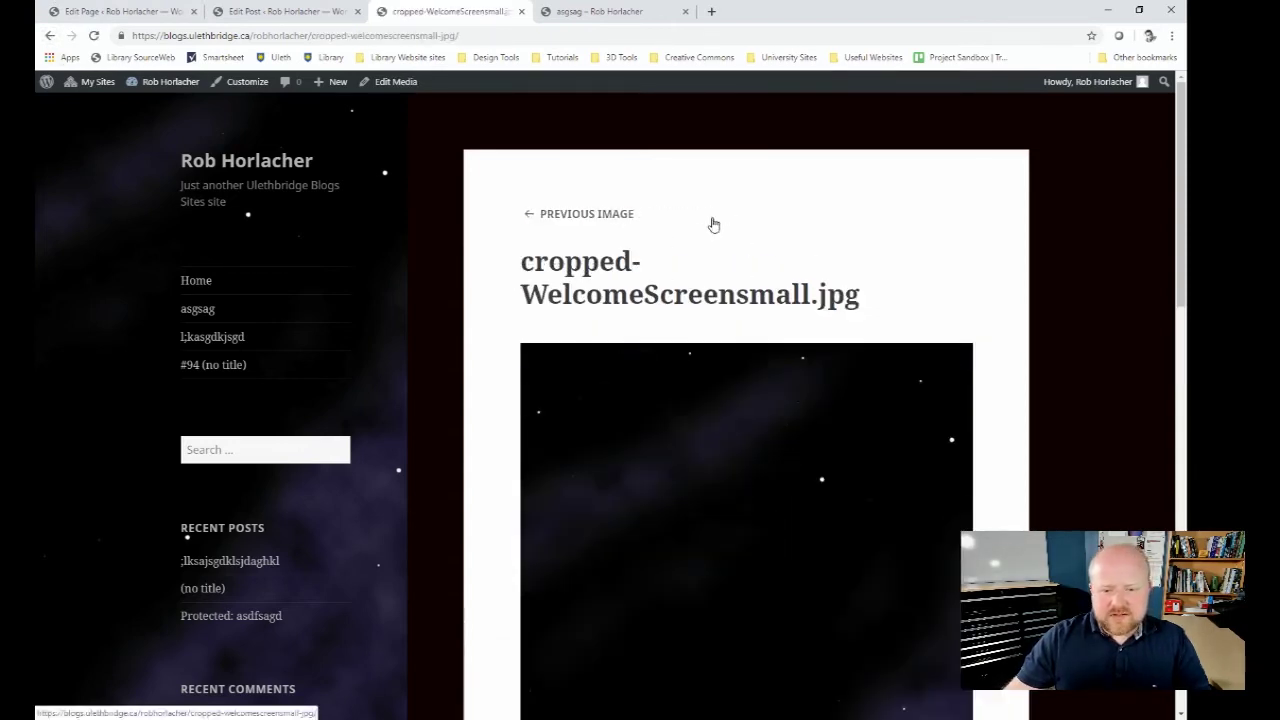
pyautogui.click(577, 214)
pyautogui.click(577, 214)
pyautogui.click(522, 11)
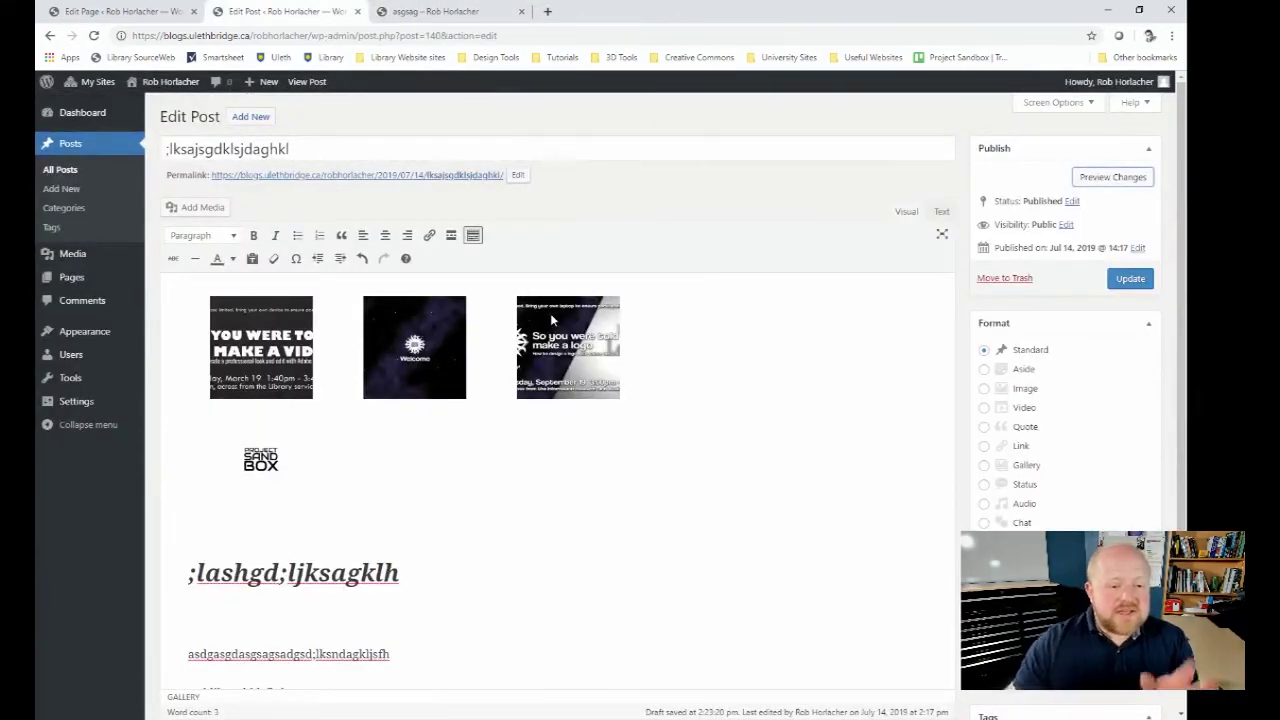
# Step: Switch the post to the Text tab to view its raw HTML
pyautogui.scroll(-3, 444, 345)
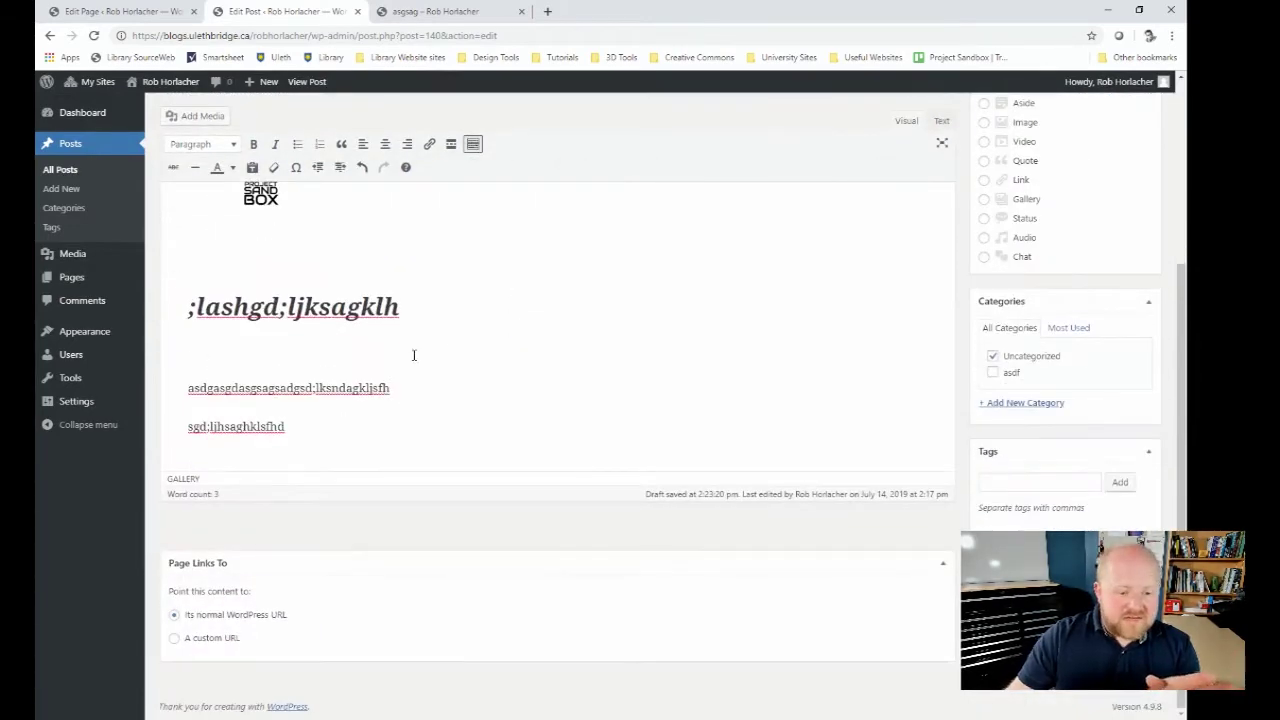
pyautogui.scroll(3, 450, 346)
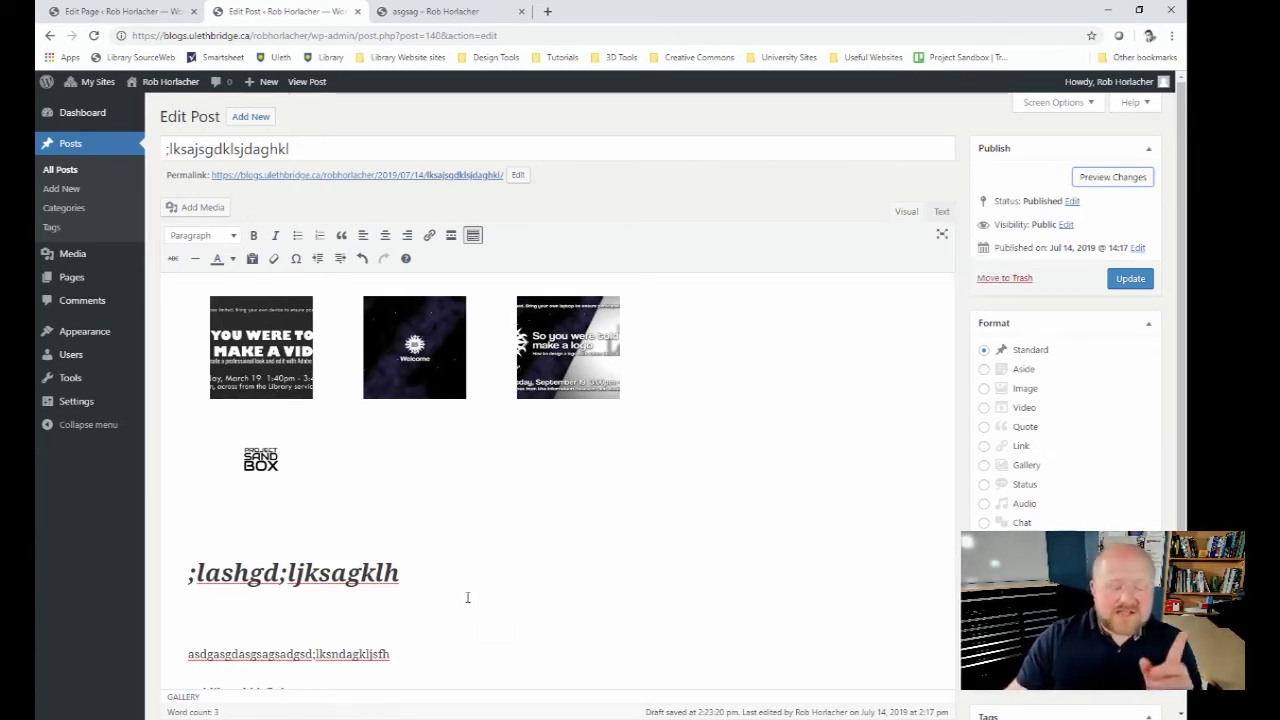
pyautogui.moveTo(421, 573); pyautogui.dragTo(186, 573)
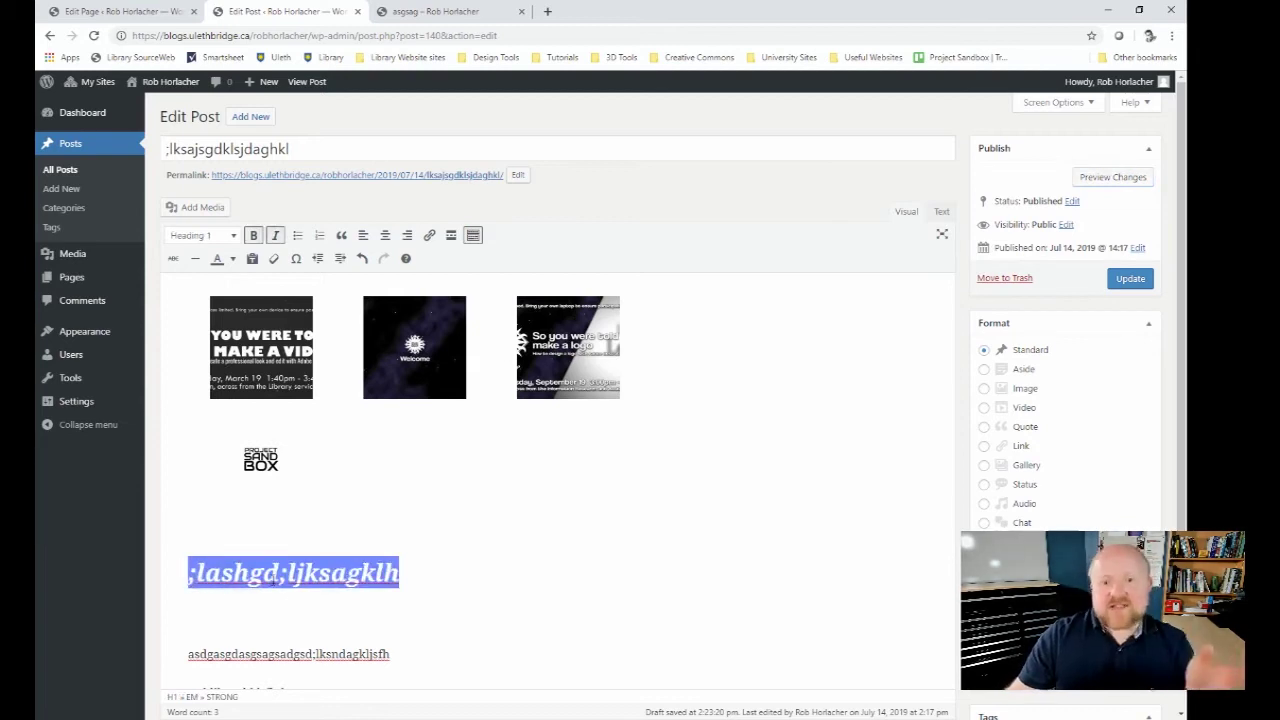
pyautogui.click(940, 214)
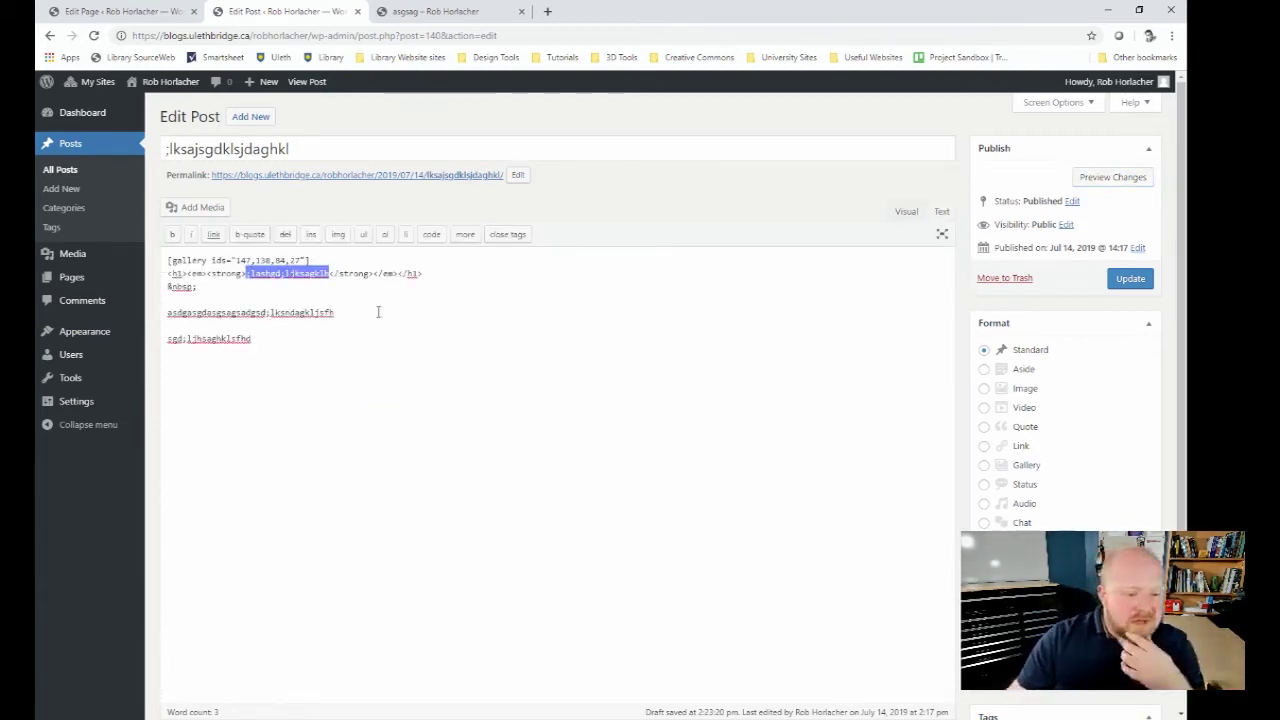
pyautogui.click(328, 260)
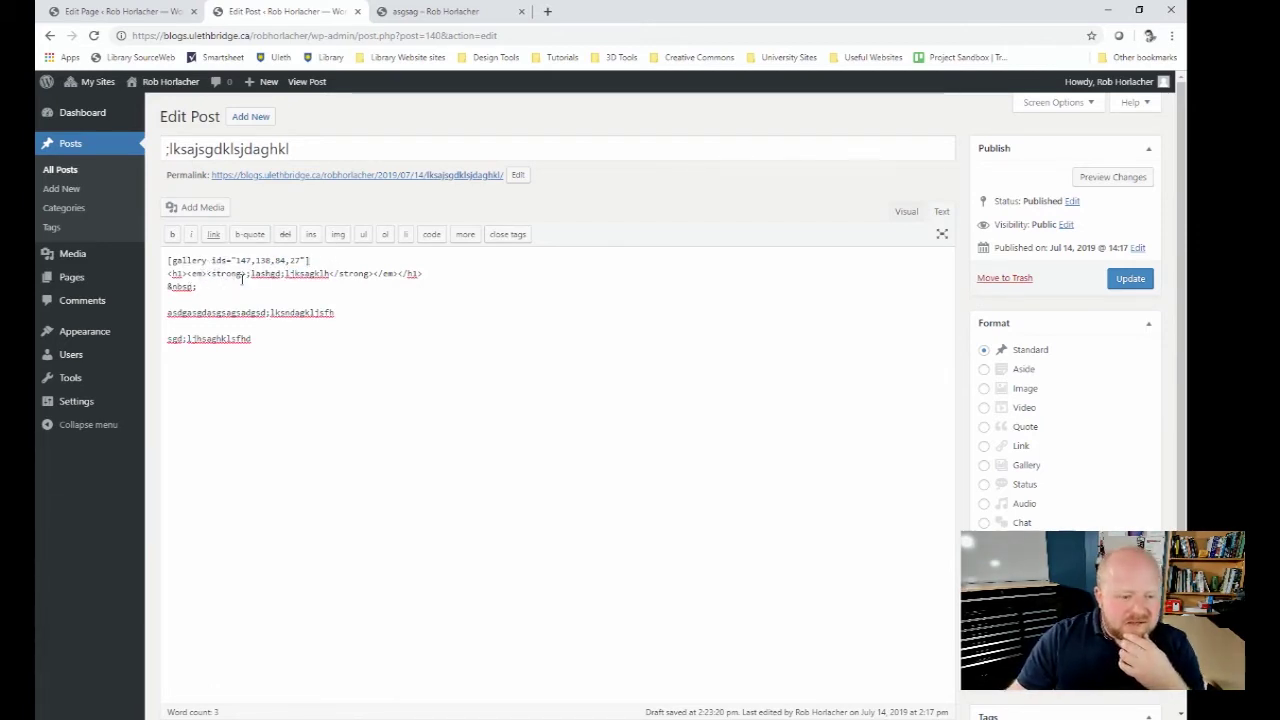
pyautogui.moveTo(286, 340); pyautogui.dragTo(155, 336)
pyautogui.click(281, 338)
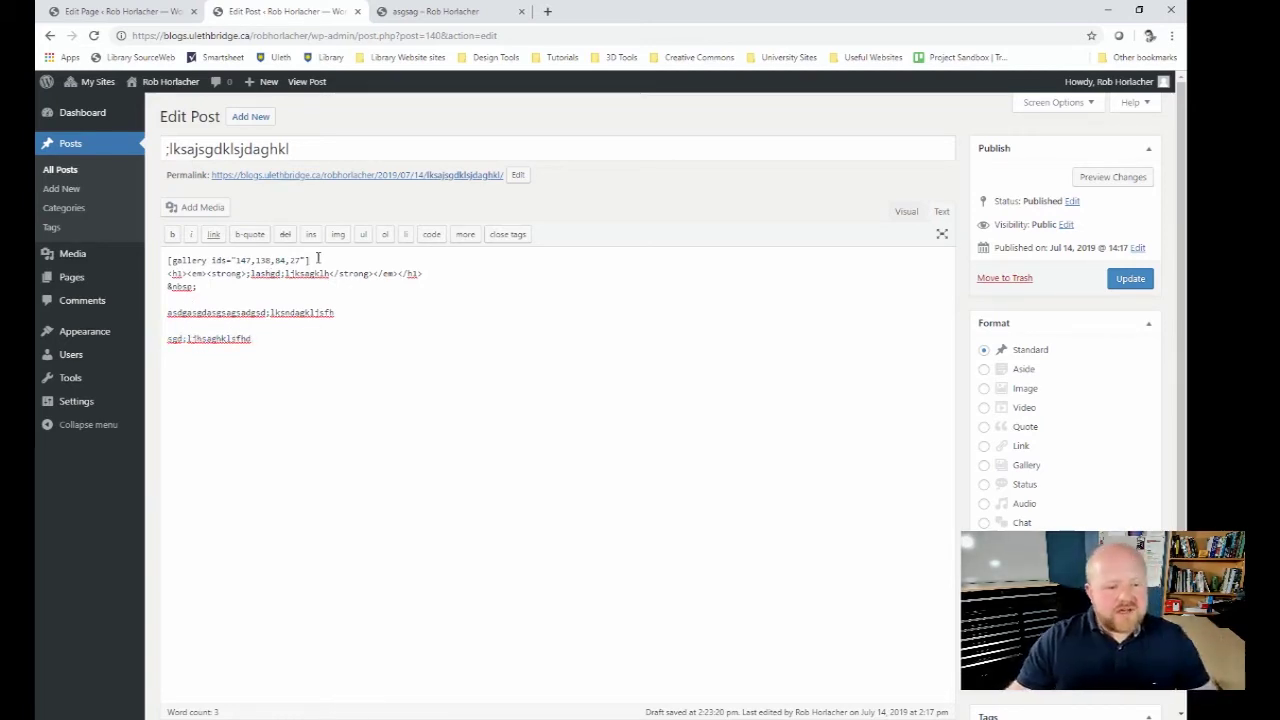
# Step: Move the [gallery] shortcode line below the h1 heading and check the placement in Visual
pyautogui.moveTo(314, 258); pyautogui.dragTo(166, 260)
pyautogui.hotkey('ctrl', 'c')
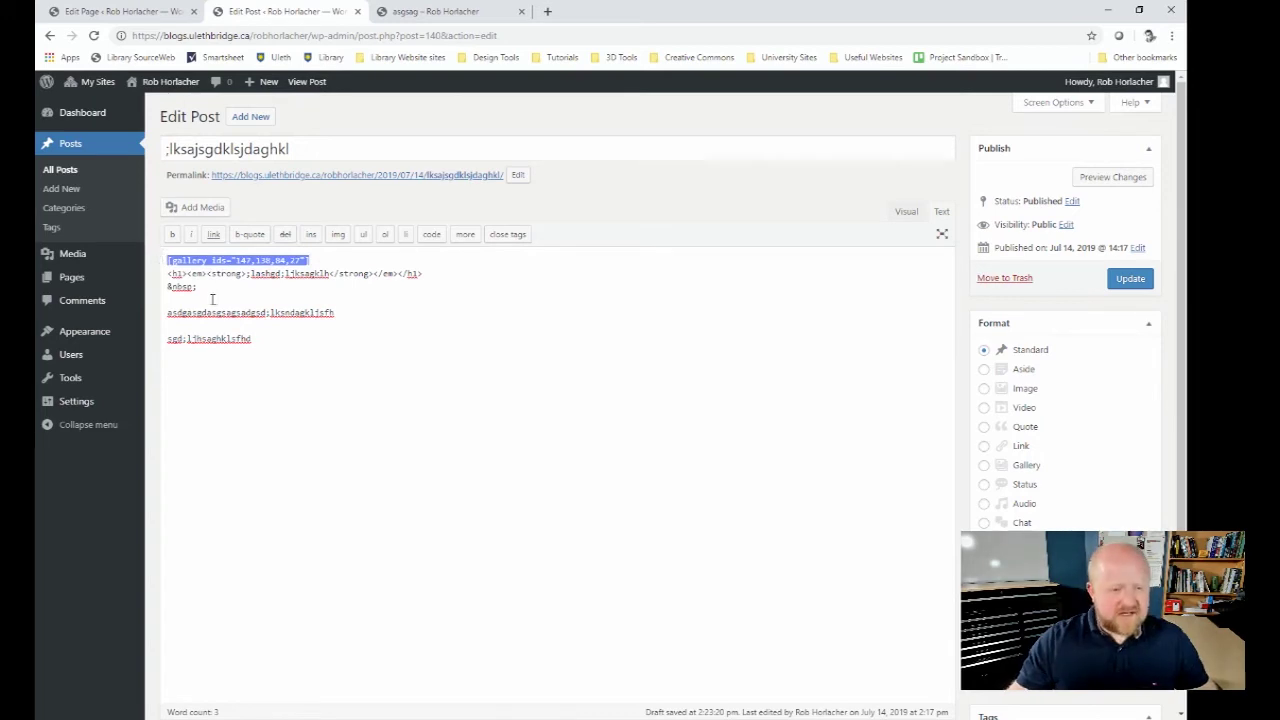
pyautogui.press('BackSpace')
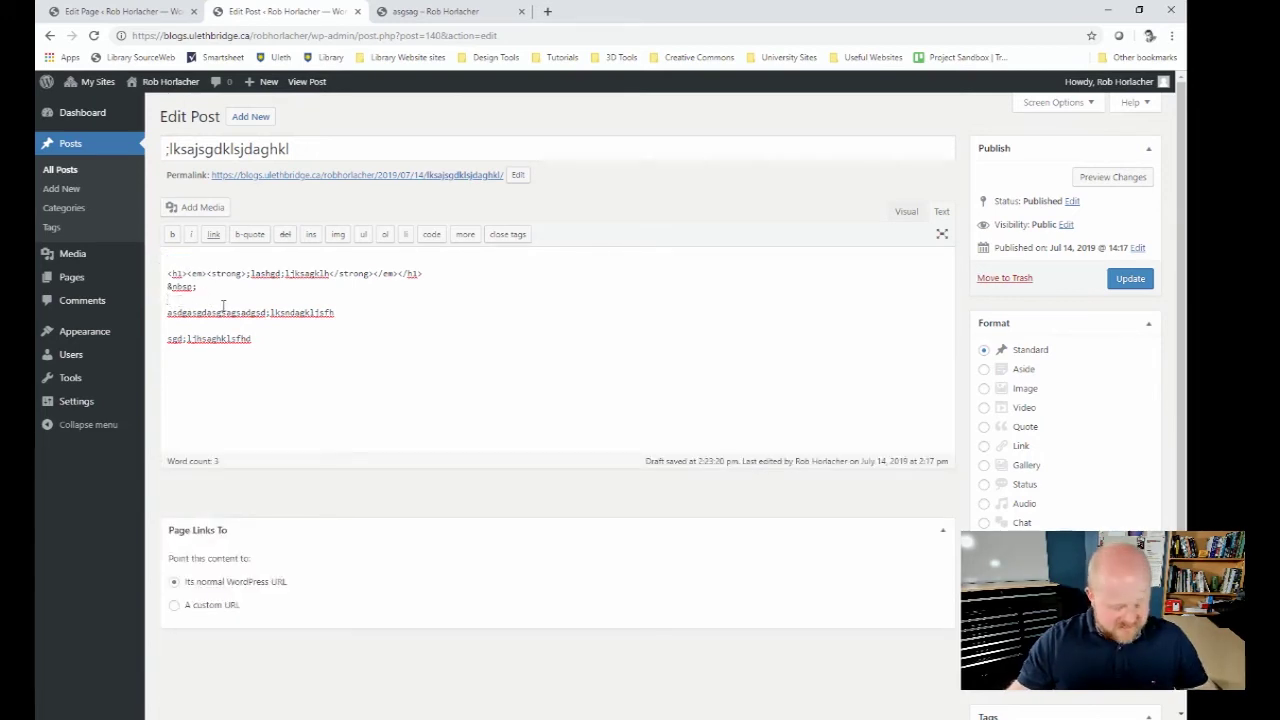
pyautogui.hotkey('ctrl', 'v')
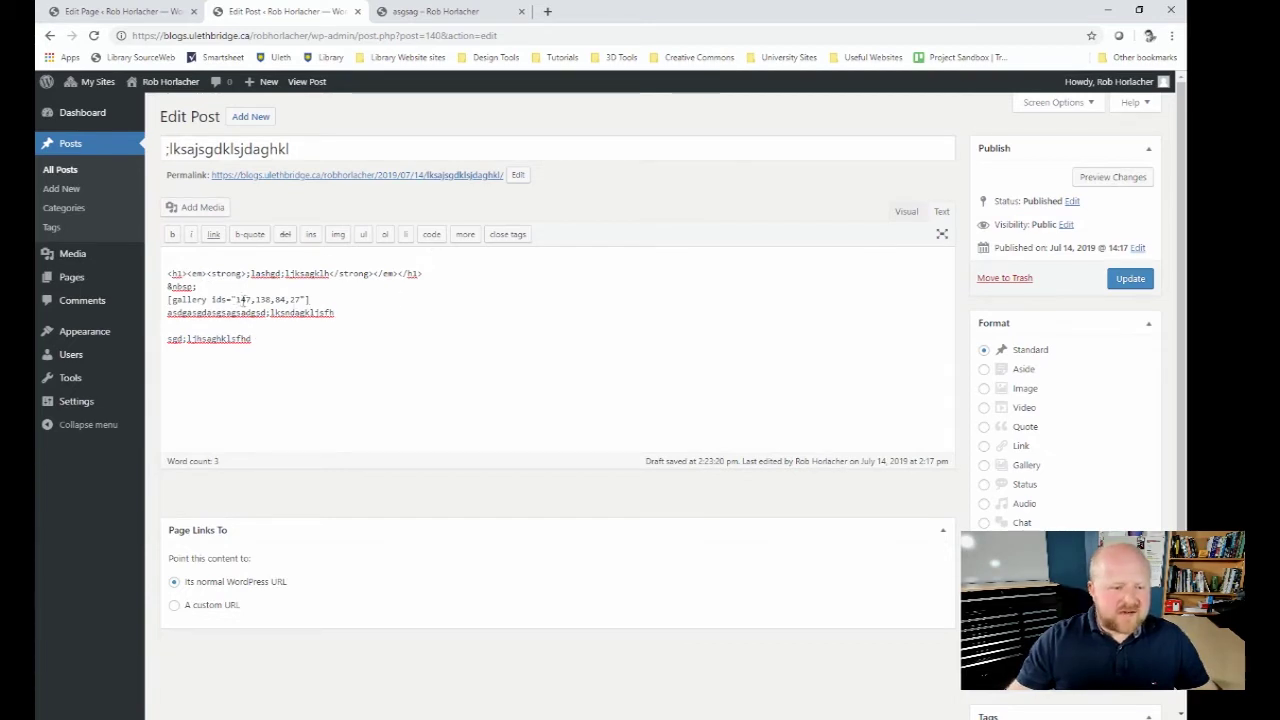
pyautogui.moveTo(315, 298); pyautogui.dragTo(90, 300)
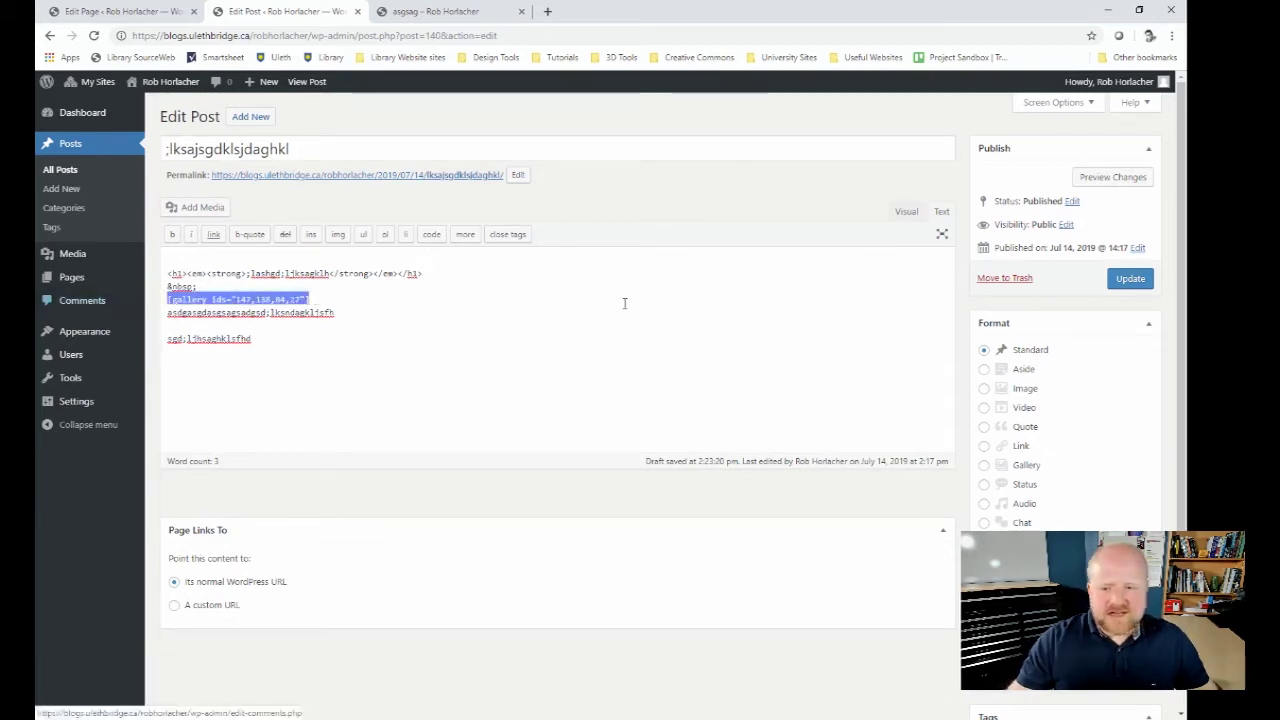
pyautogui.click(723, 306)
pyautogui.click(906, 211)
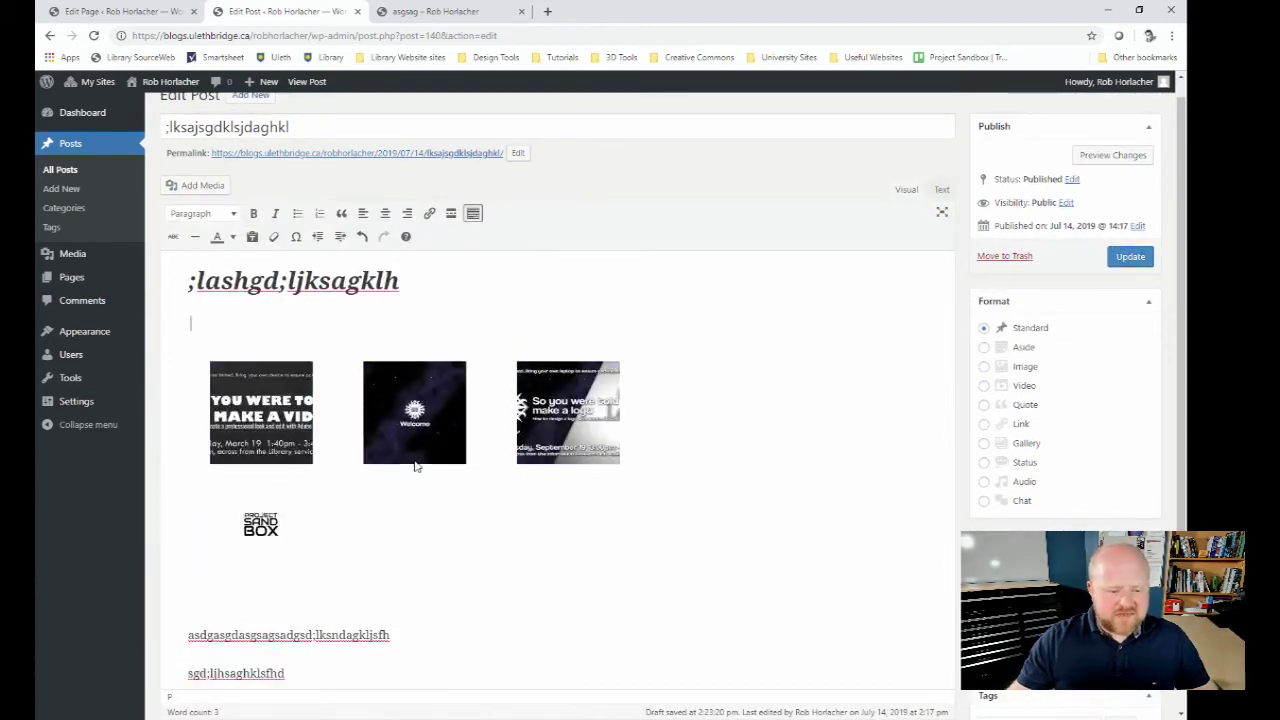
pyautogui.click(941, 189)
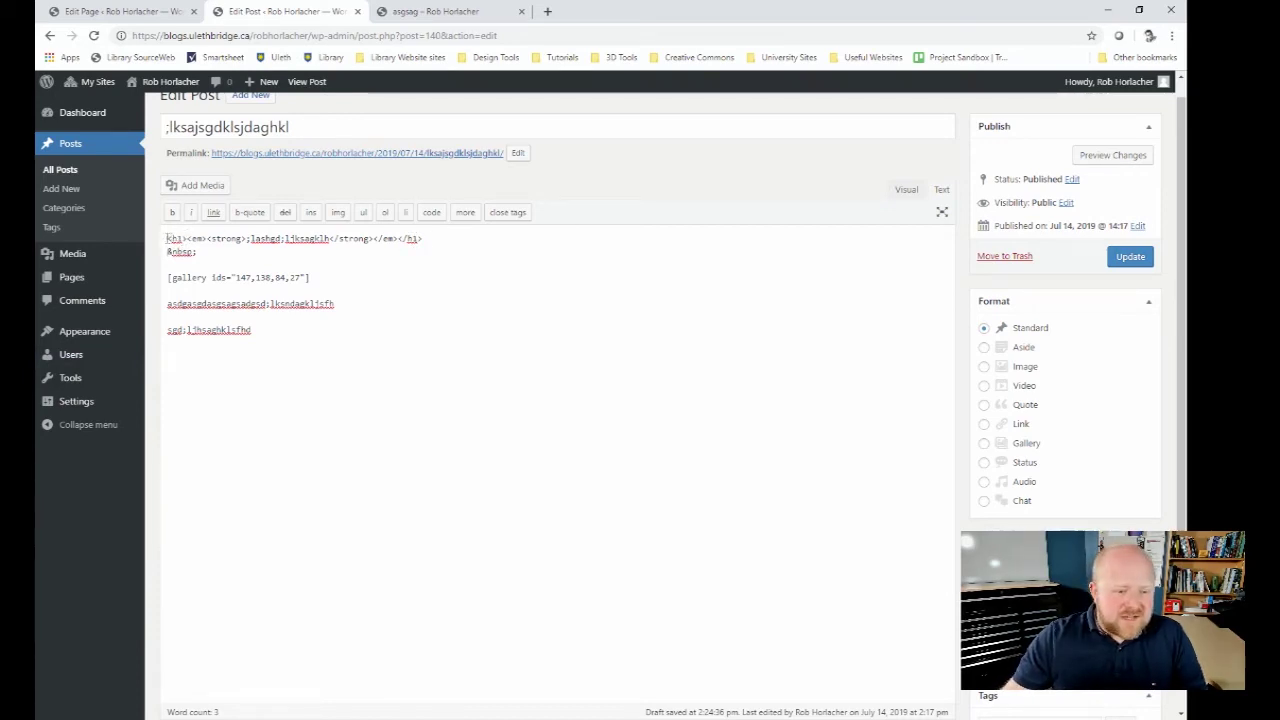
# Step: Wrap the first body paragraph under the gallery in <strong> tags
pyautogui.moveTo(167, 240); pyautogui.dragTo(190, 242)
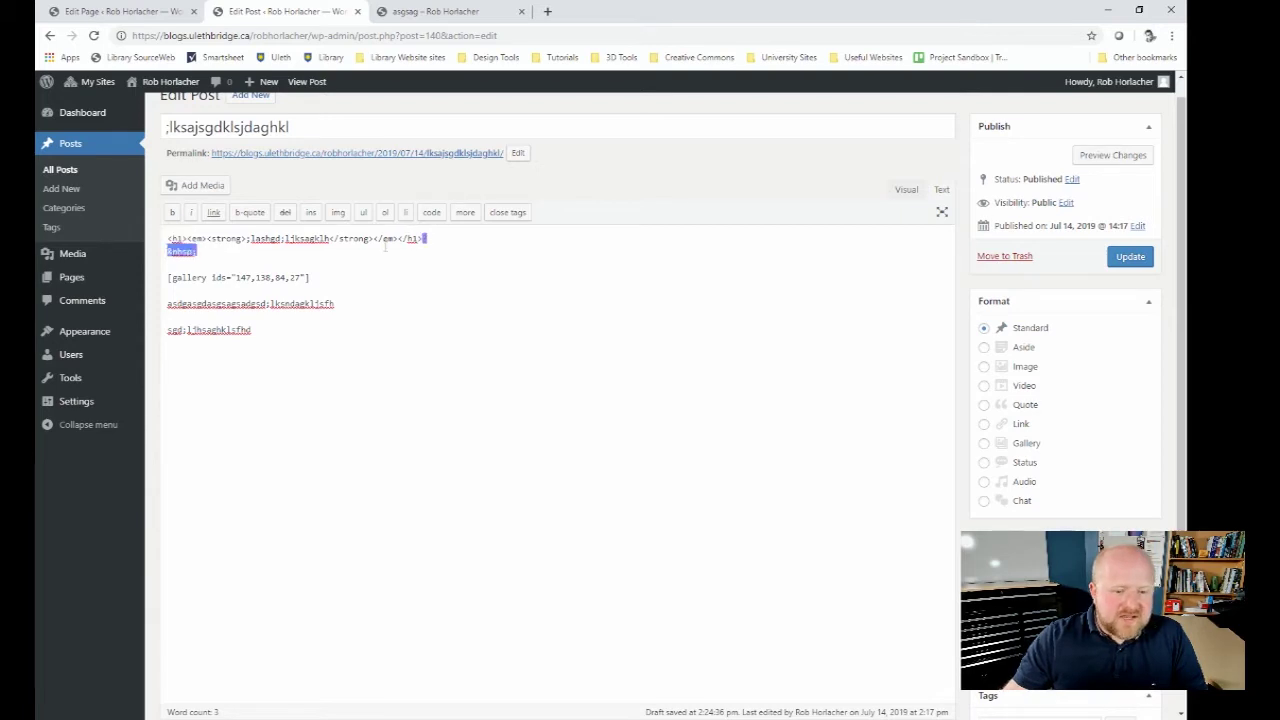
pyautogui.moveTo(423, 240); pyautogui.dragTo(398, 241)
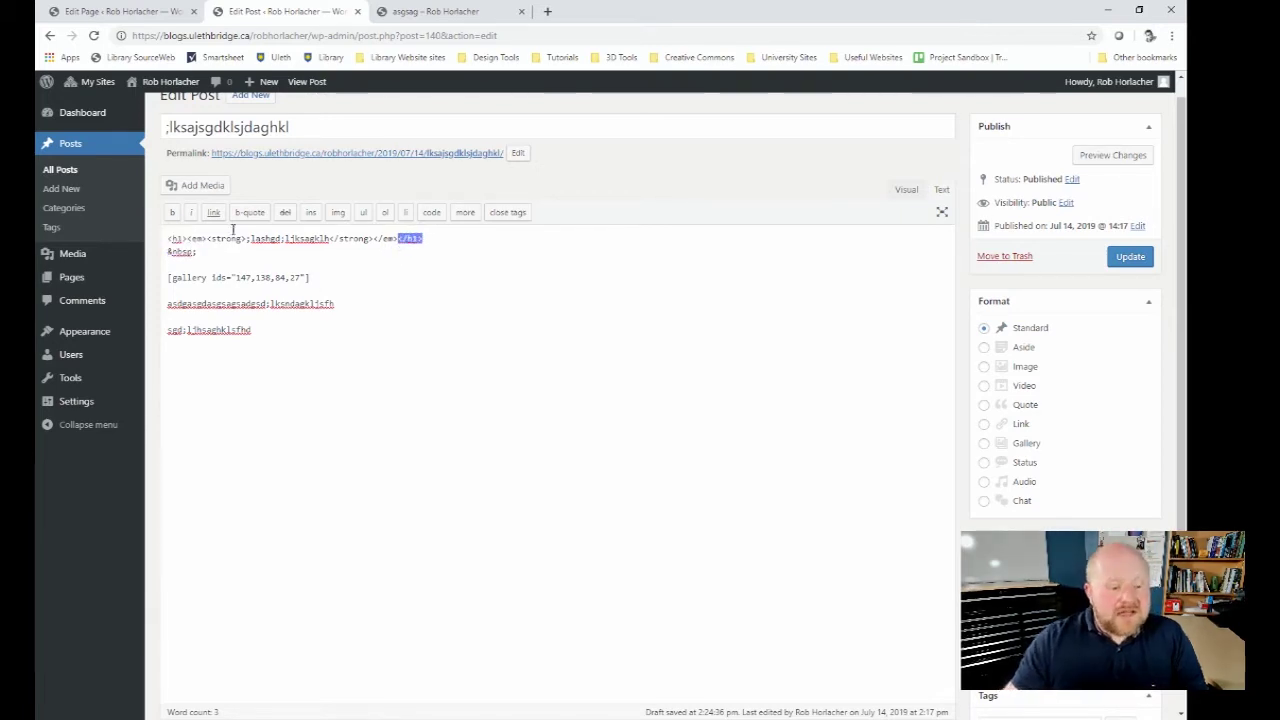
pyautogui.click(349, 280)
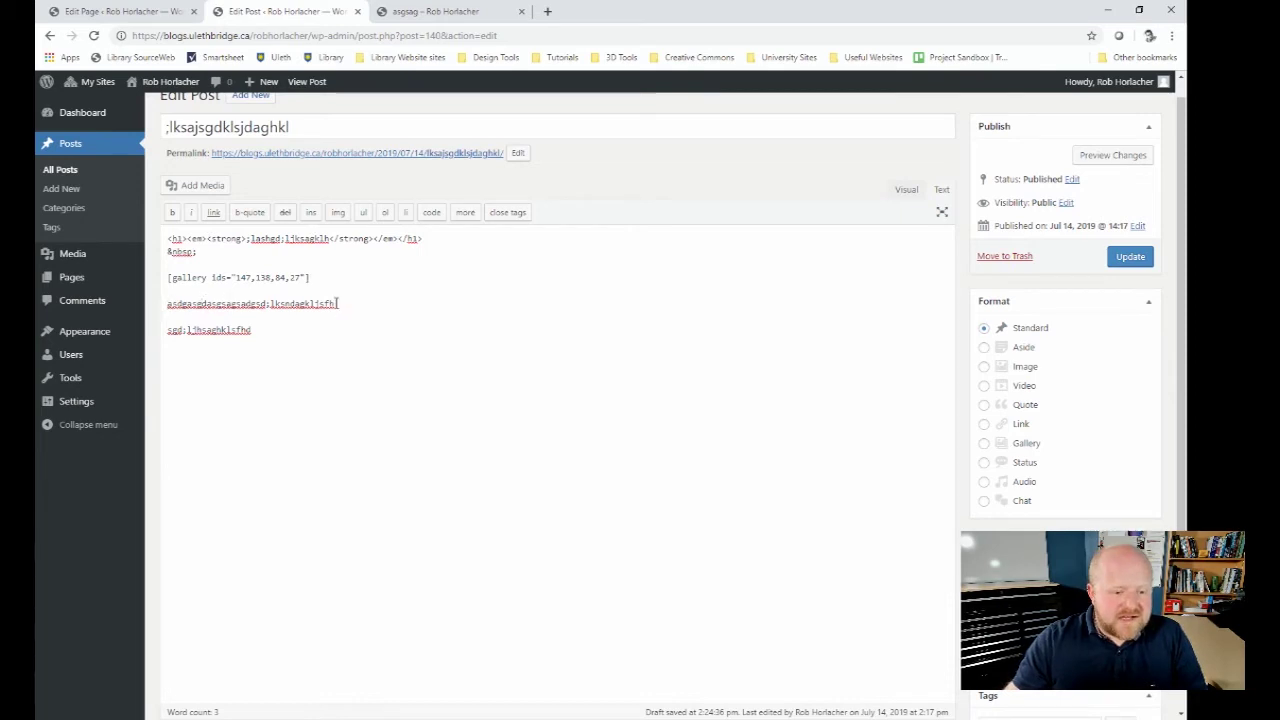
pyautogui.moveTo(337, 303); pyautogui.dragTo(166, 303)
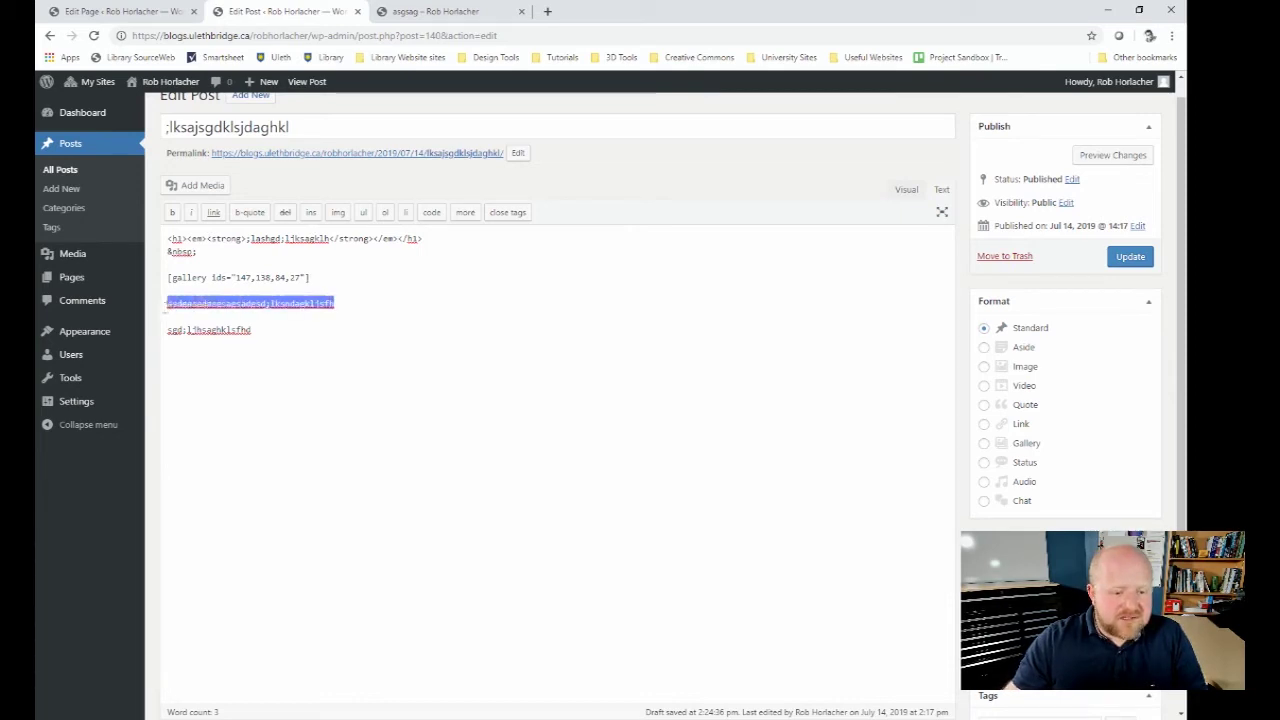
pyautogui.click(172, 214)
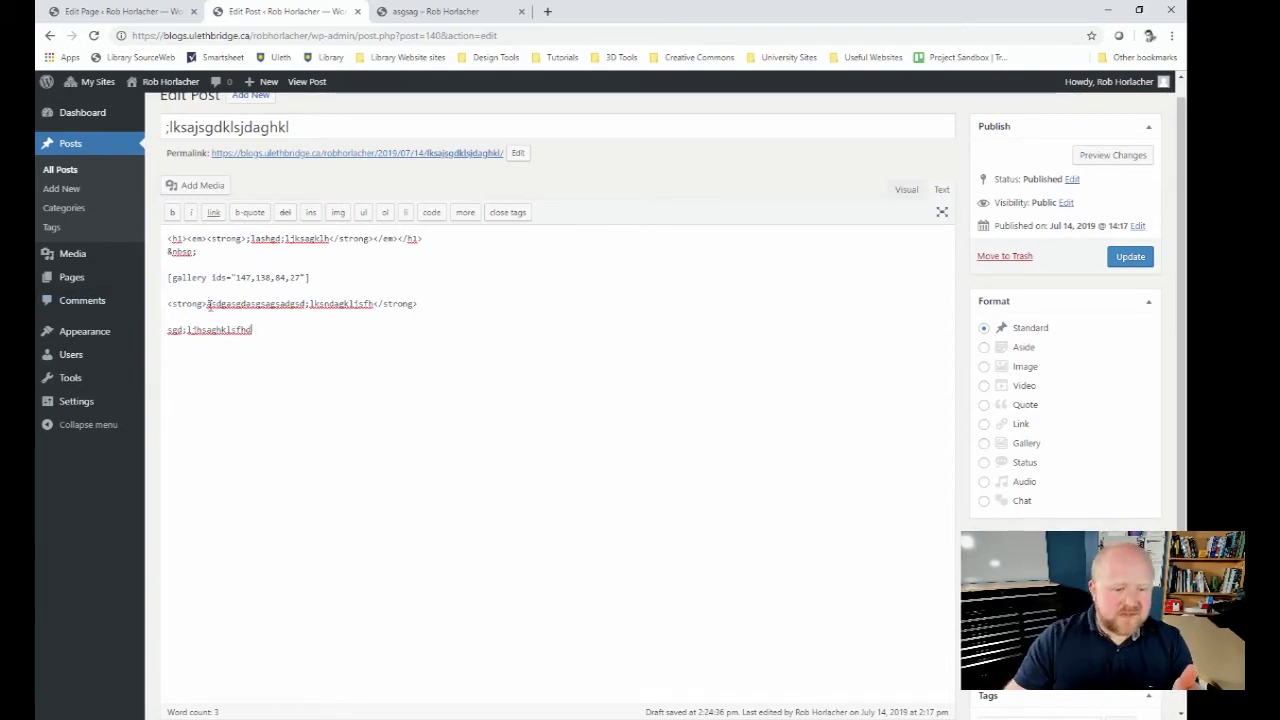
# Step: Type <em> before the bold paragraph and start its closing tag at the line's end
pyautogui.moveTo(206, 303)
pyautogui.mouseDown()
pyautogui.moveTo(420, 304)
pyautogui.moveTo(206, 303)
pyautogui.mouseUp()
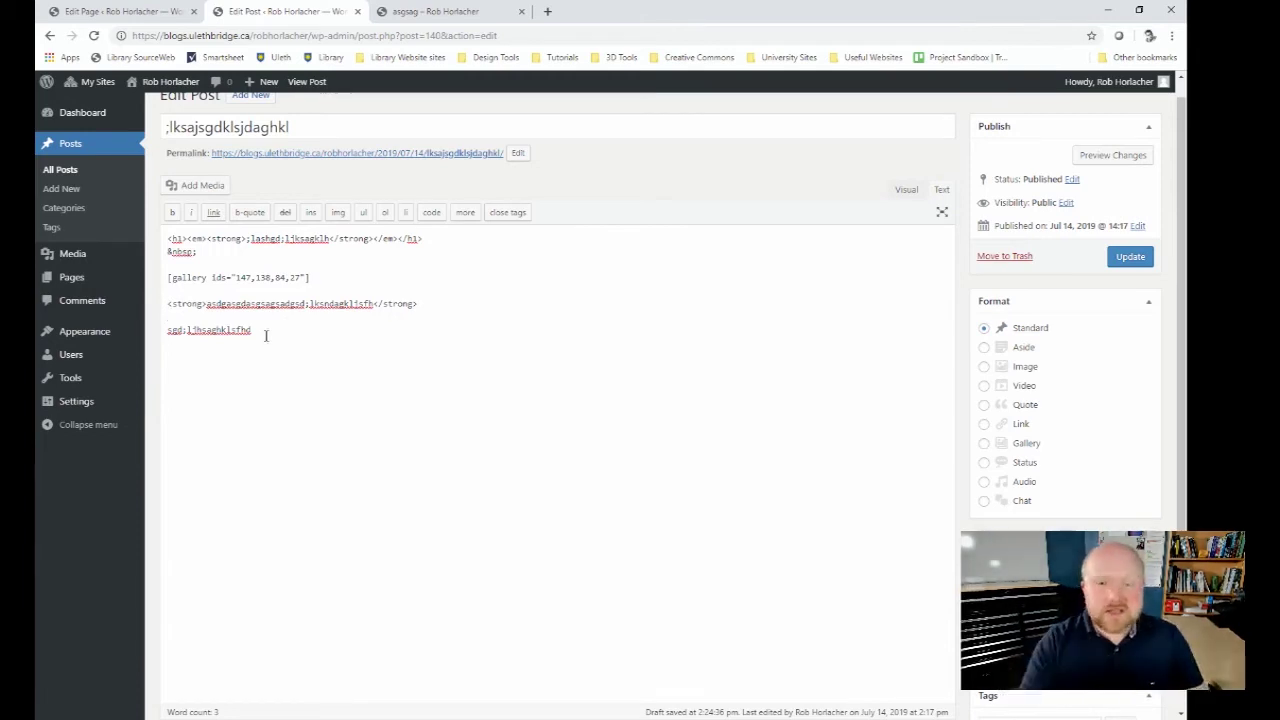
pyautogui.write('<em>')
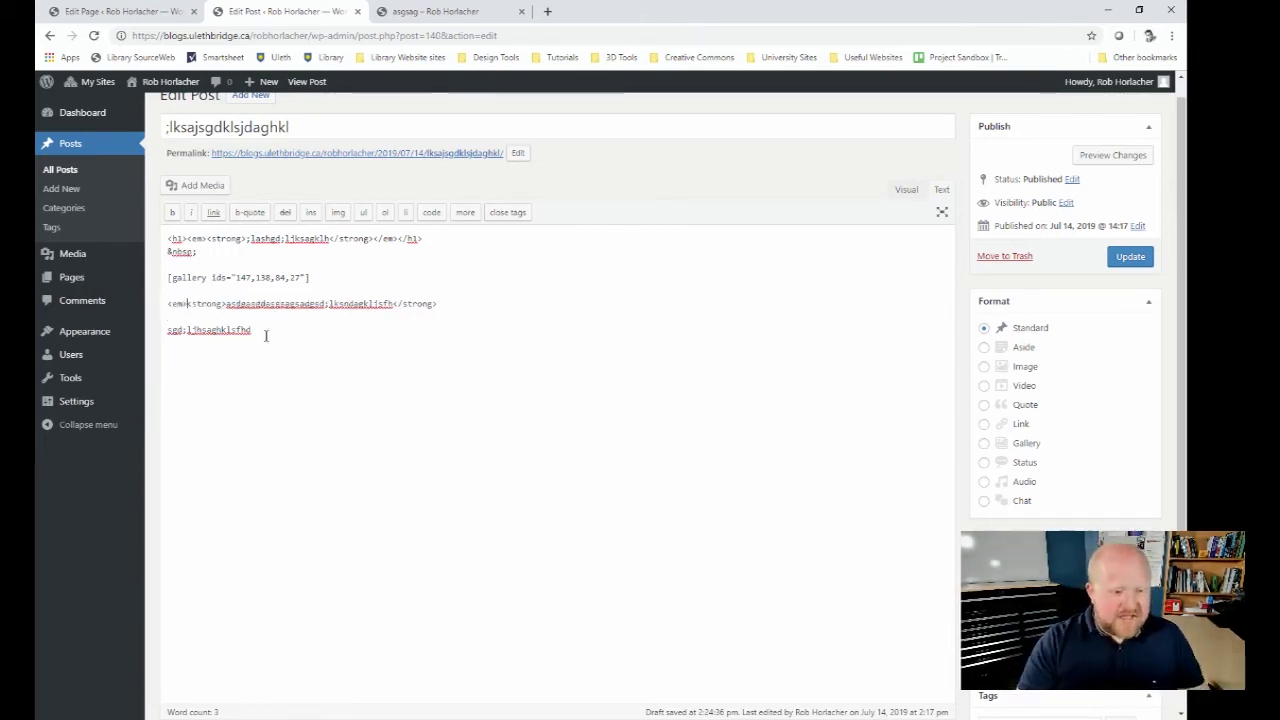
pyautogui.click(455, 305)
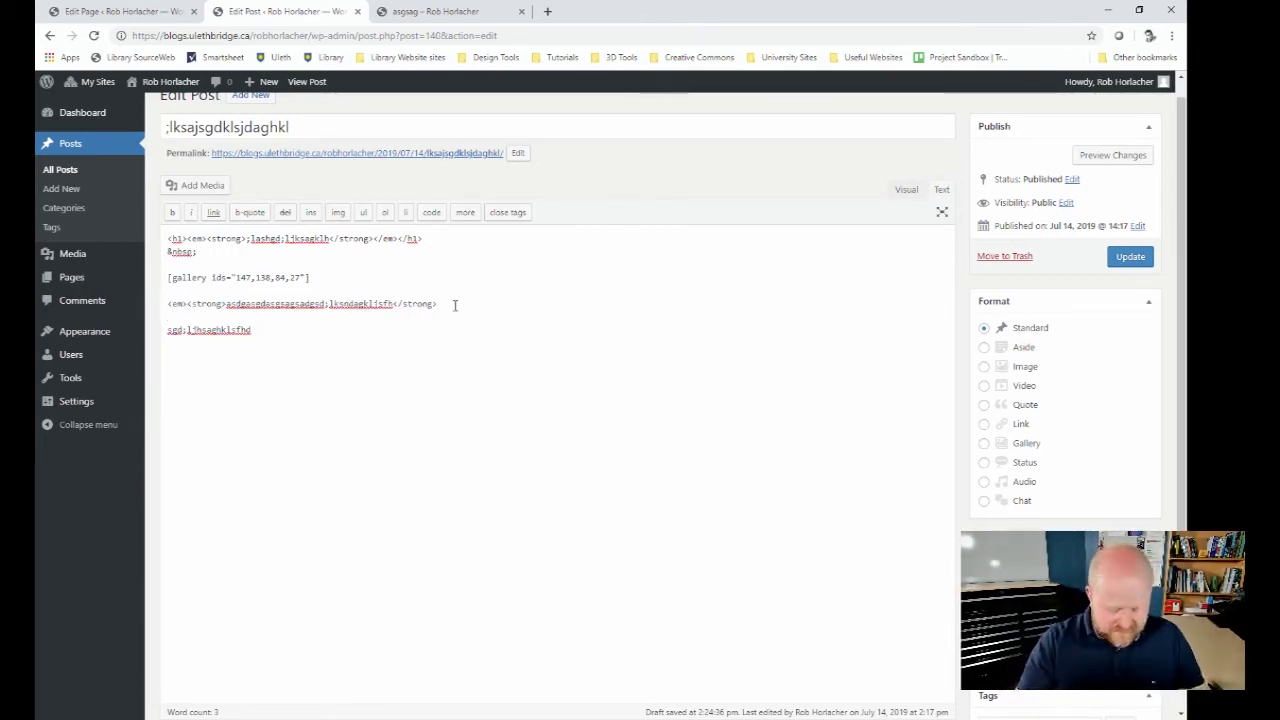
pyautogui.write('</em>')
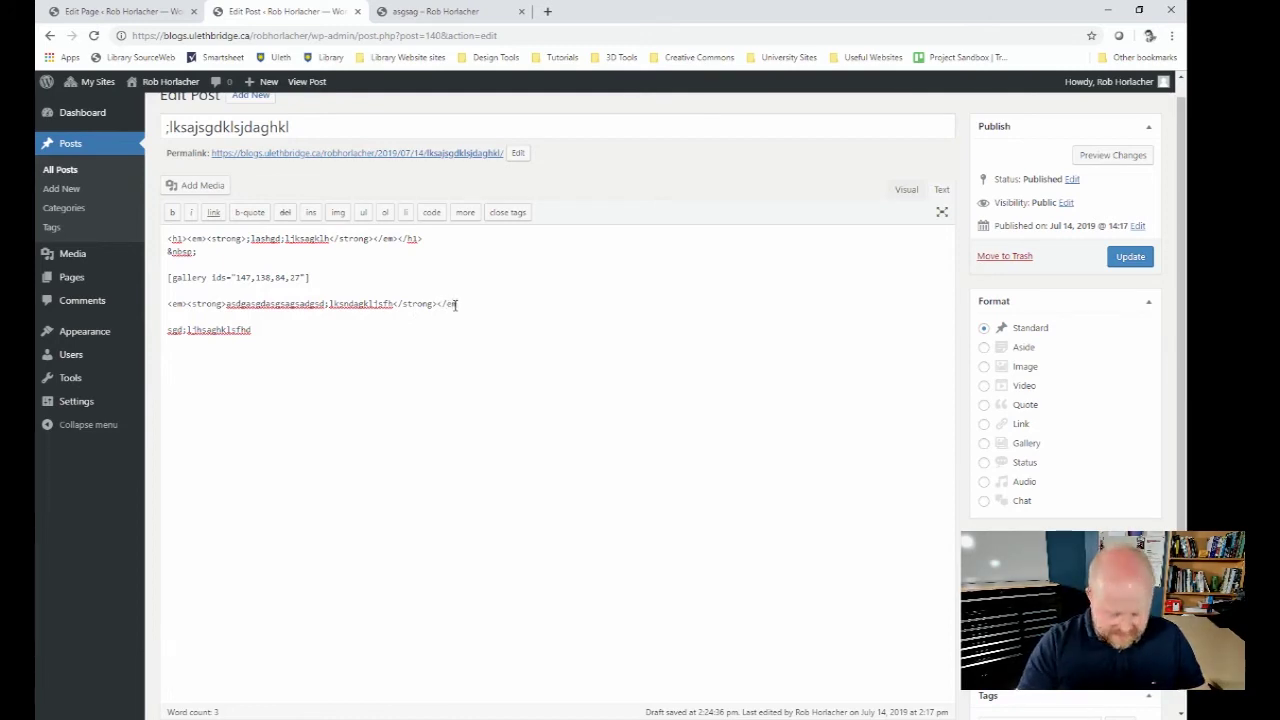
# Step: Centre the post's heading in the visual editor
pyautogui.click(905, 189)
pyautogui.scroll(-2, 437, 487)
pyautogui.click(357, 411)
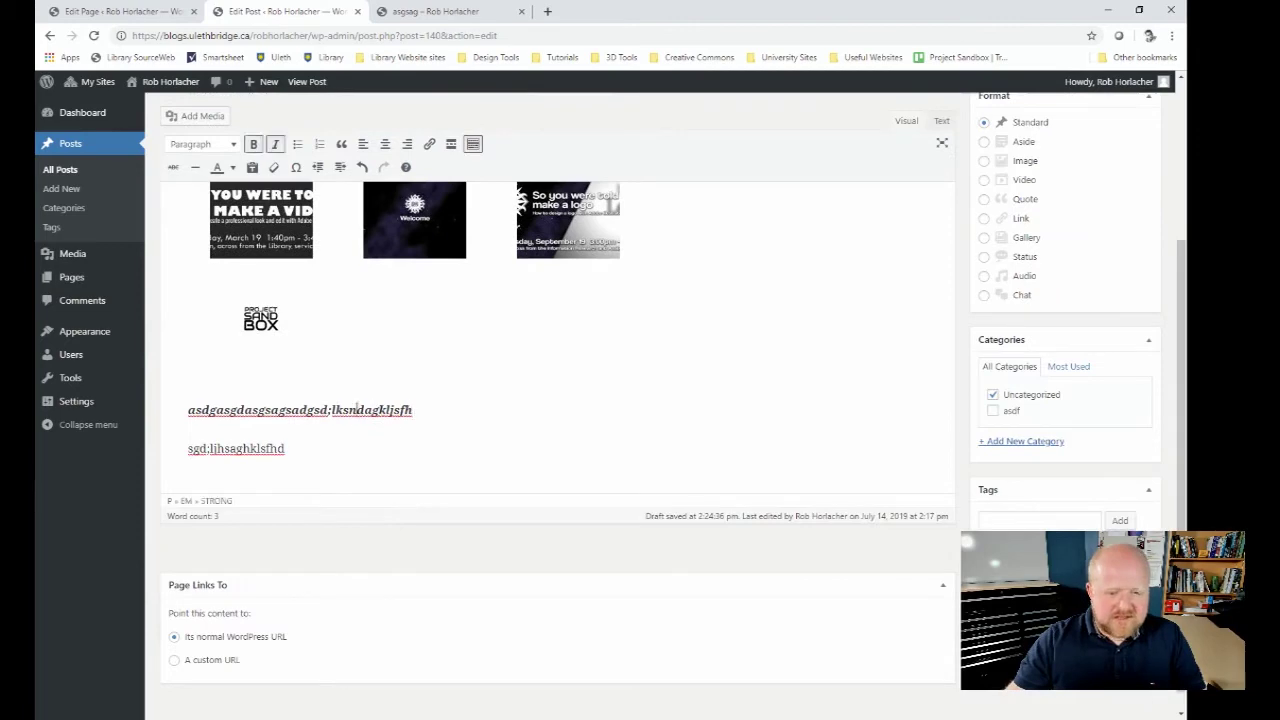
pyautogui.doubleClick(357, 411)
pyautogui.click(406, 412)
pyautogui.scroll(3, 329, 429)
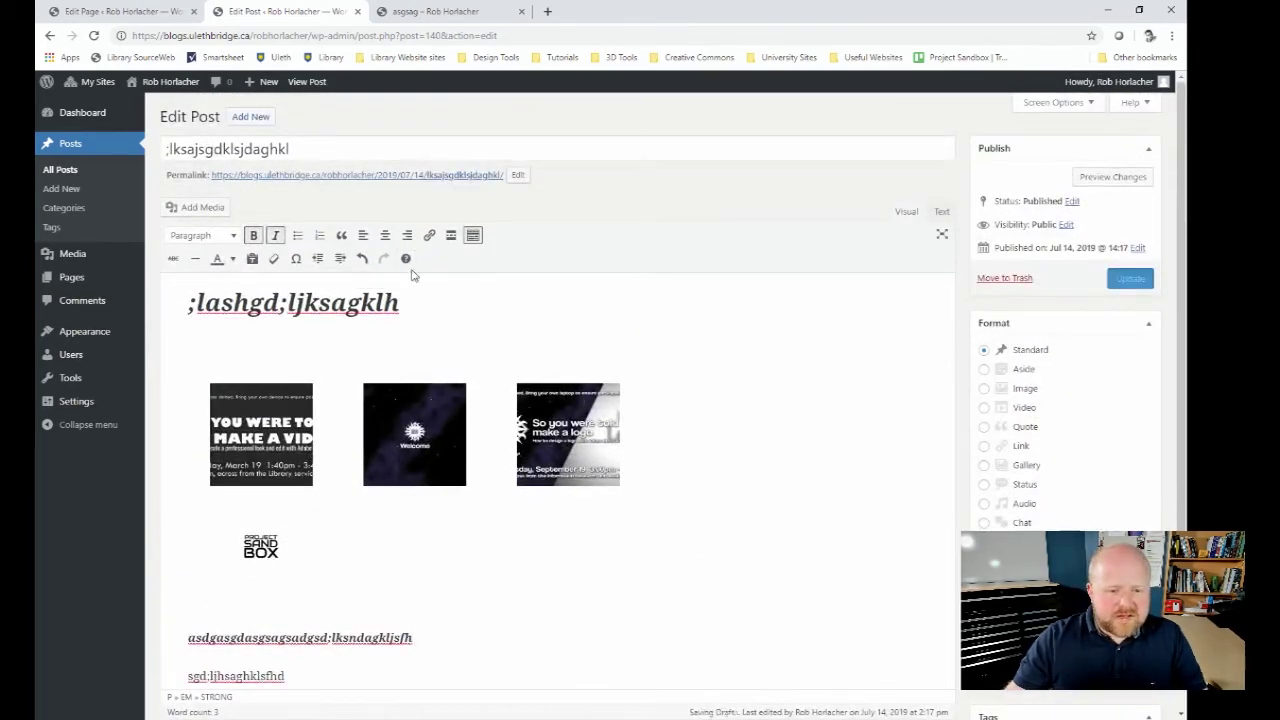
pyautogui.tripleClick(300, 302)
pyautogui.click(383, 235)
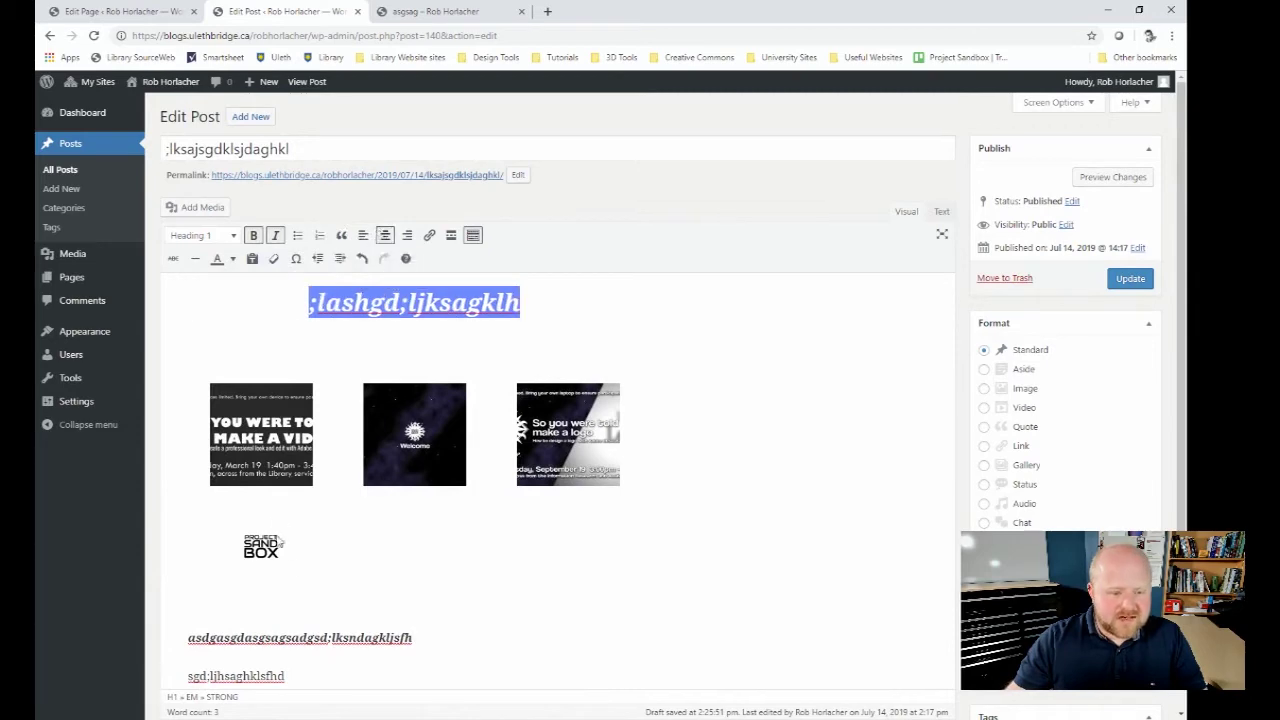
# Step: Turn the two closing paragraphs into a bulleted list and show the HTML source
pyautogui.scroll(-3, 286, 344)
pyautogui.moveTo(289, 430); pyautogui.dragTo(168, 393)
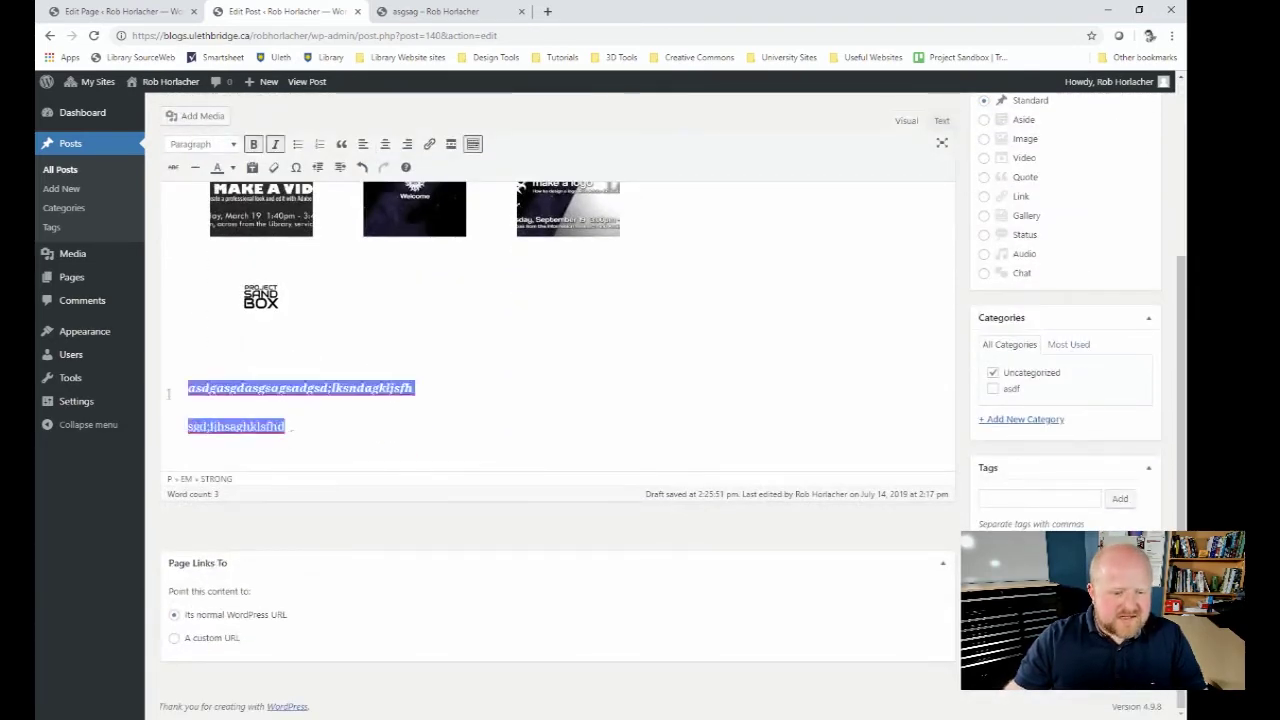
pyautogui.scroll(3, 320, 300)
pyautogui.click(294, 236)
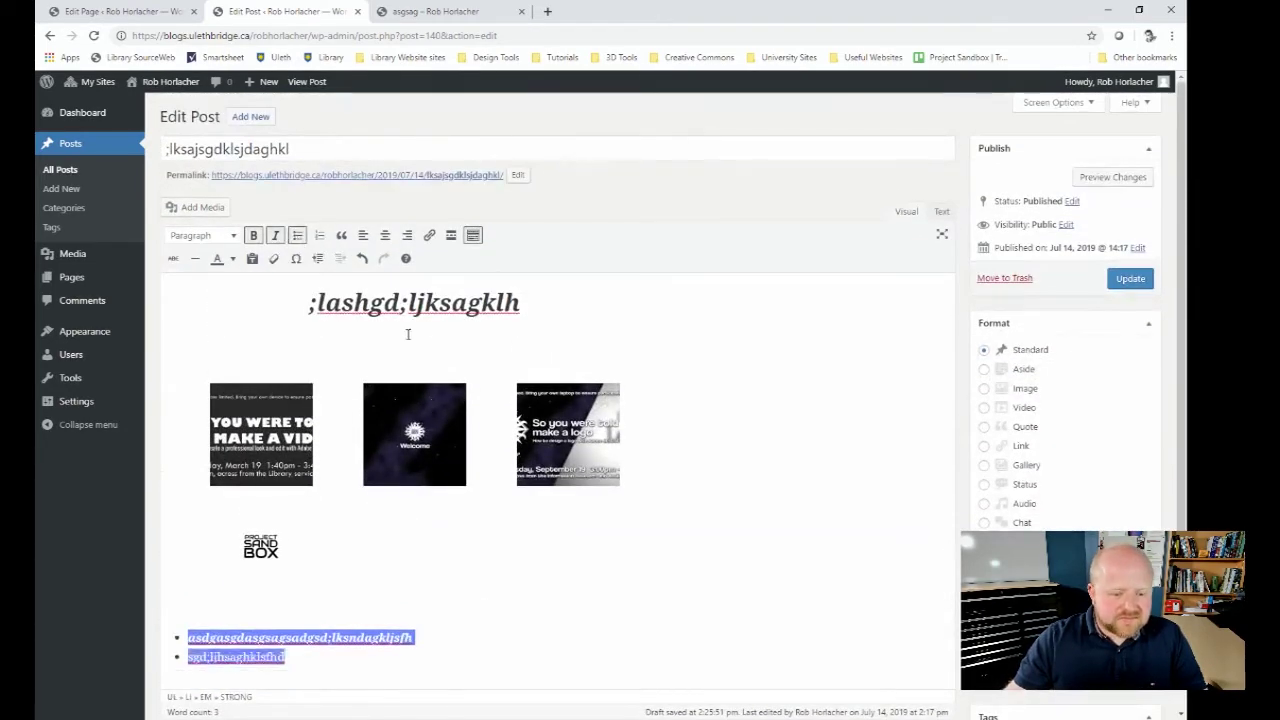
pyautogui.scroll(-2, 450, 370)
pyautogui.scroll(5, 490, 405)
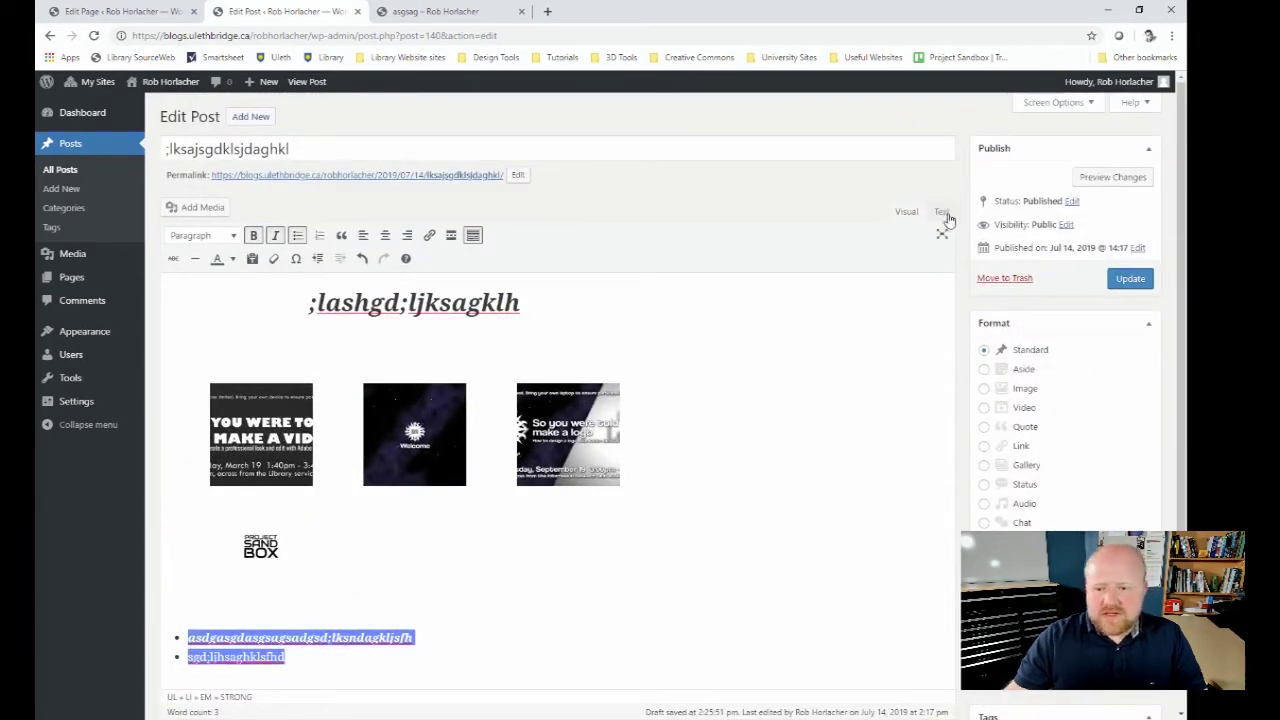
pyautogui.click(943, 212)
# Step: Add a blank line above the list markup and inspect the heading's centre-alignment style attribute
pyautogui.click(366, 380)
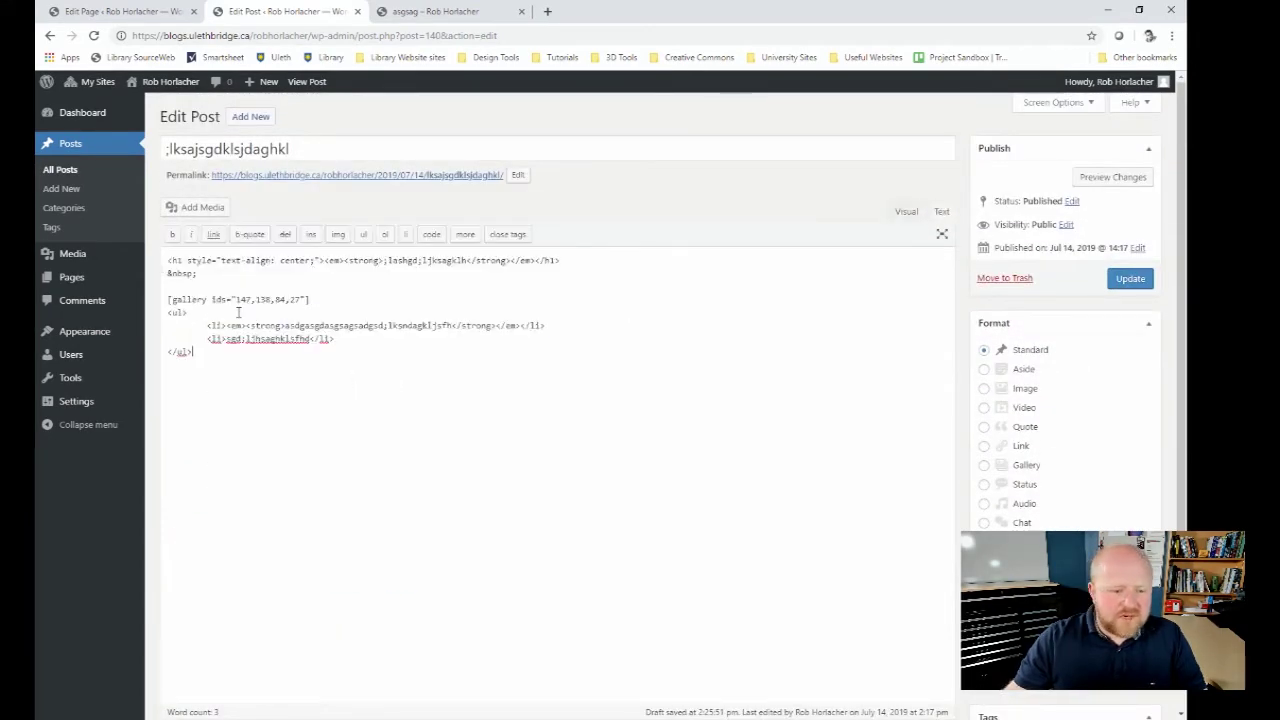
pyautogui.click(163, 312)
pyautogui.press('Return')
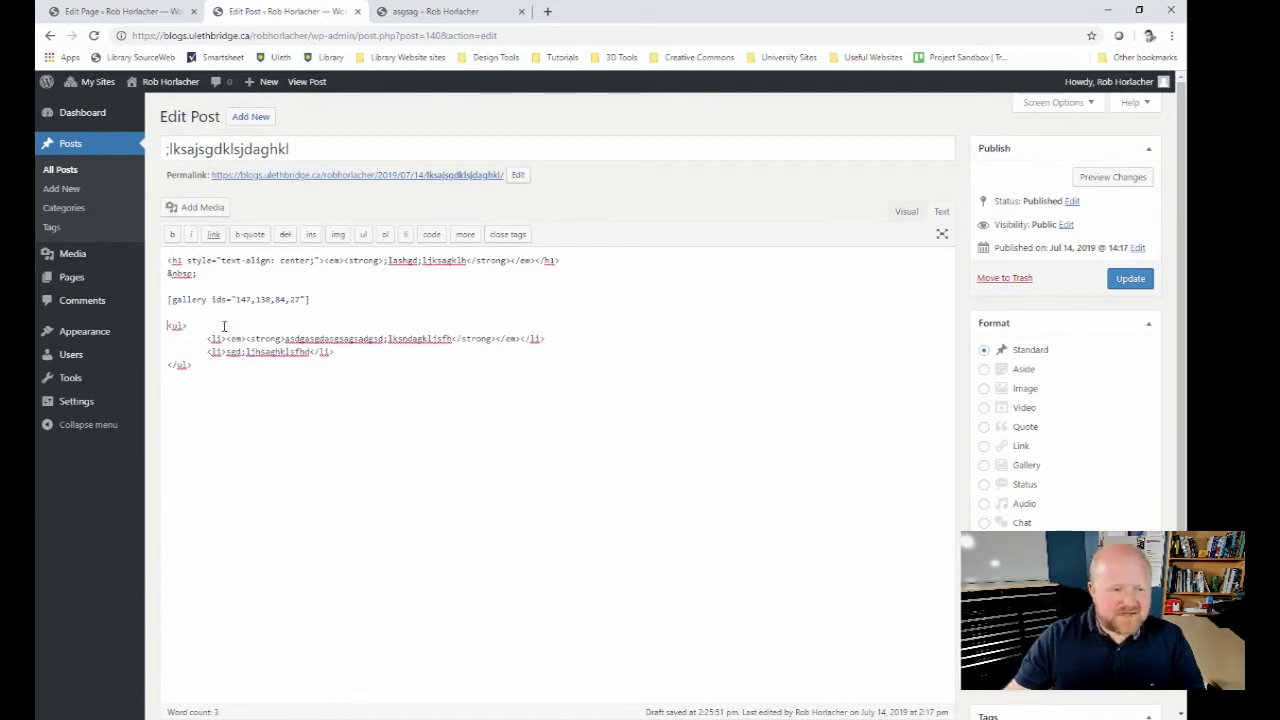
pyautogui.moveTo(212, 376); pyautogui.dragTo(163, 325)
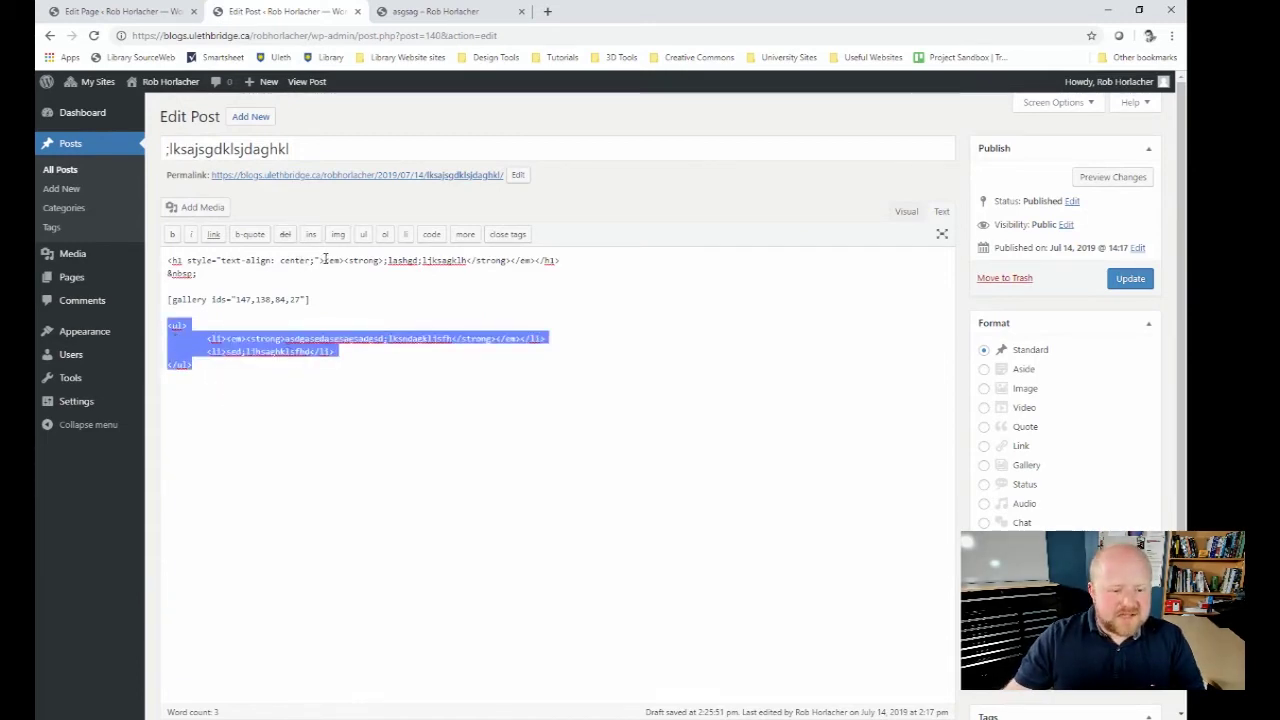
pyautogui.moveTo(320, 260); pyautogui.dragTo(172, 261)
pyautogui.click(428, 286)
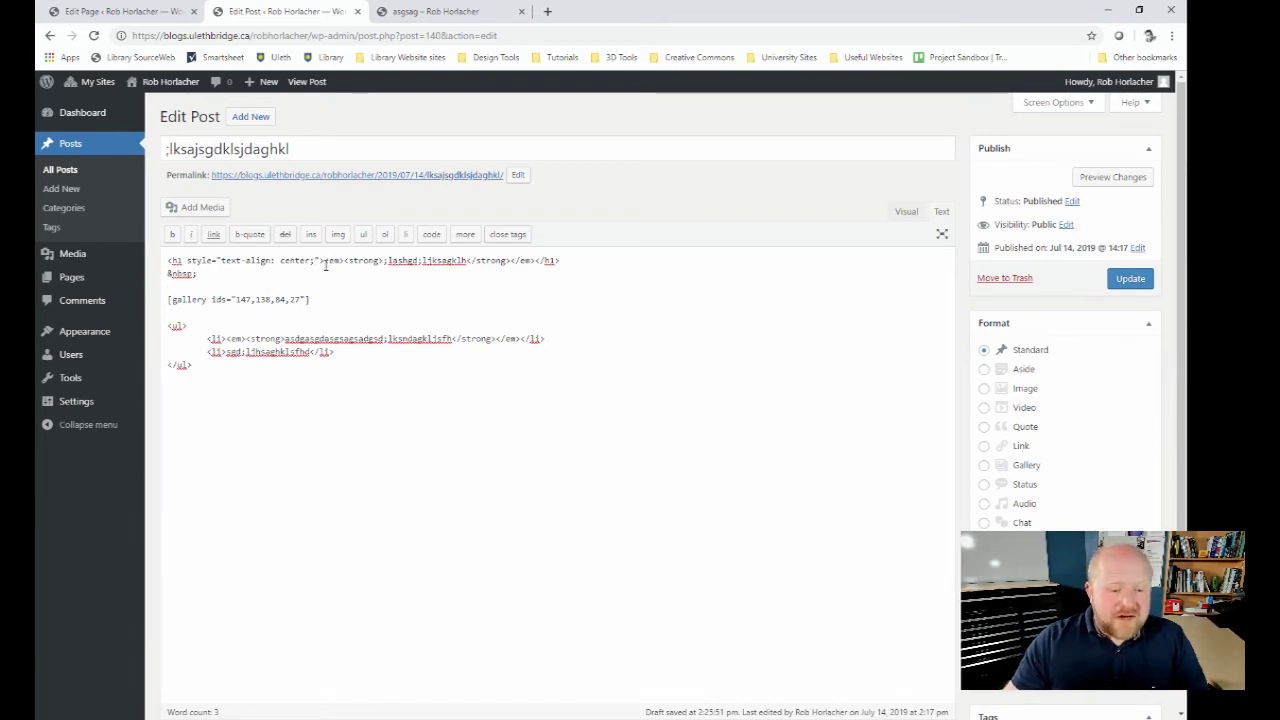
pyautogui.moveTo(321, 260); pyautogui.dragTo(186, 261)
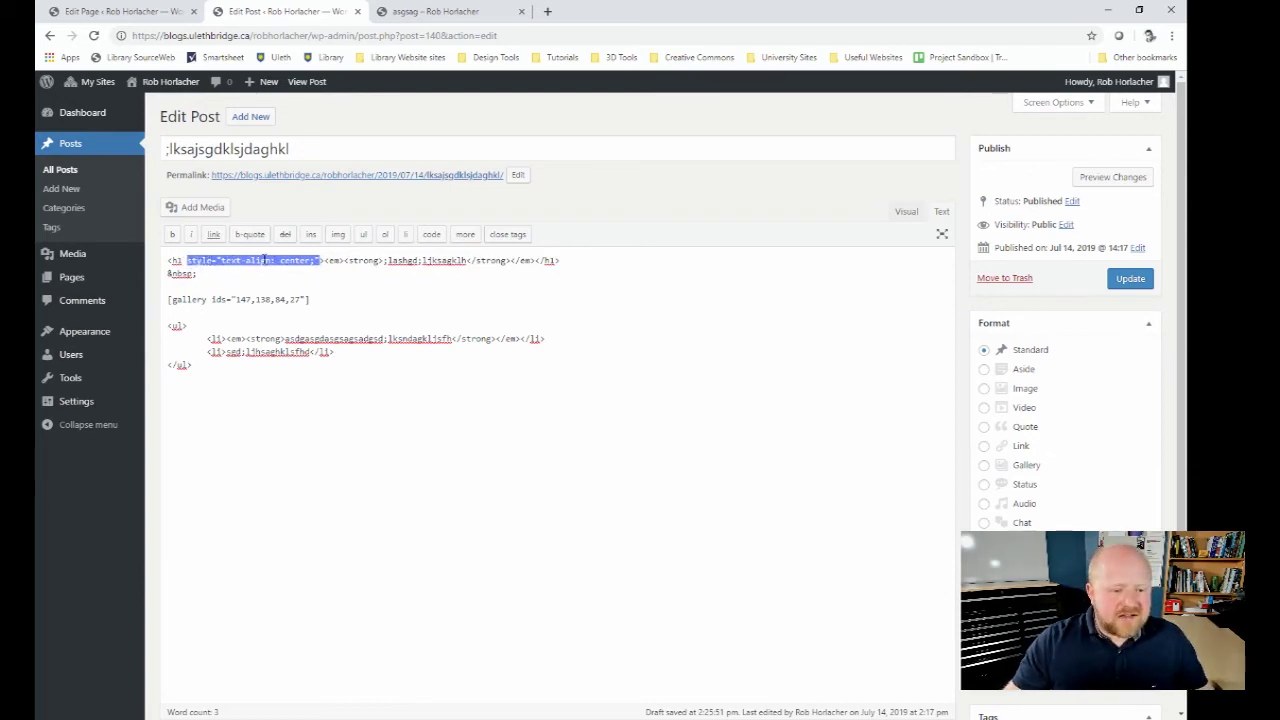
pyautogui.click(319, 260)
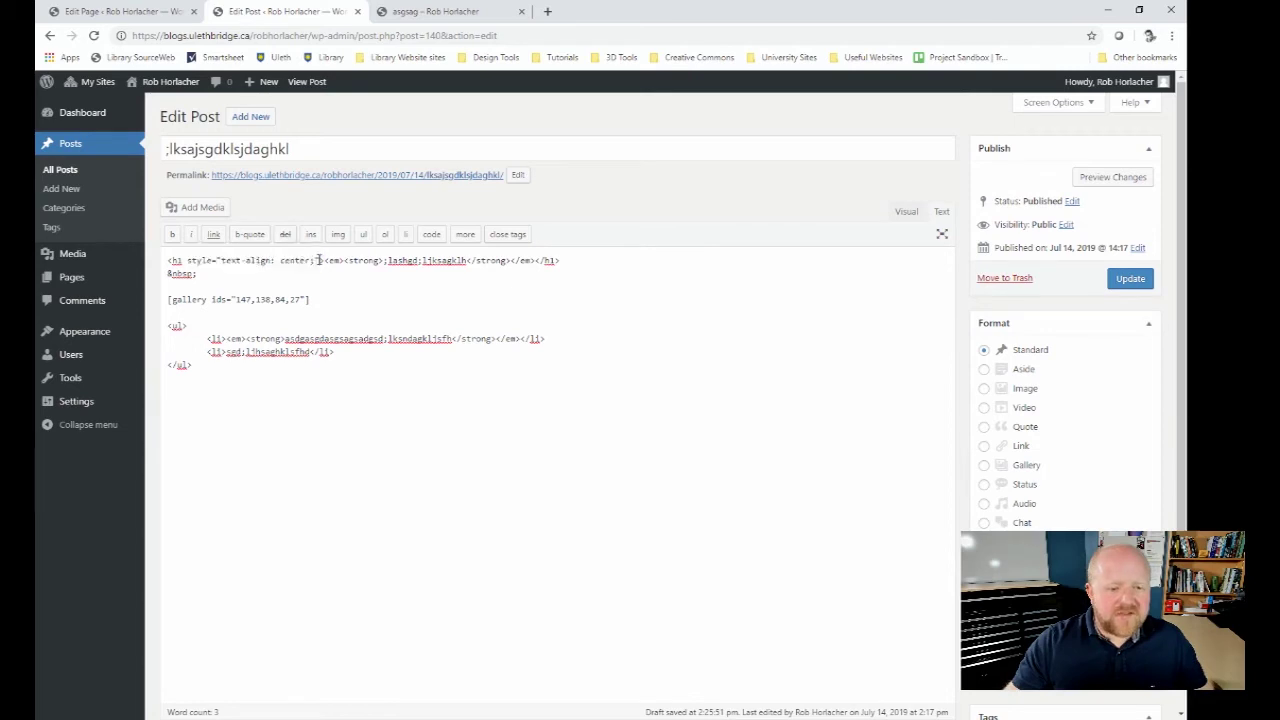
pyautogui.moveTo(319, 260); pyautogui.dragTo(221, 260)
# Step: Give the first list item's tag style="color:#FFFFFF" and check the now-invisible bullet in Visual
pyautogui.click(168, 260)
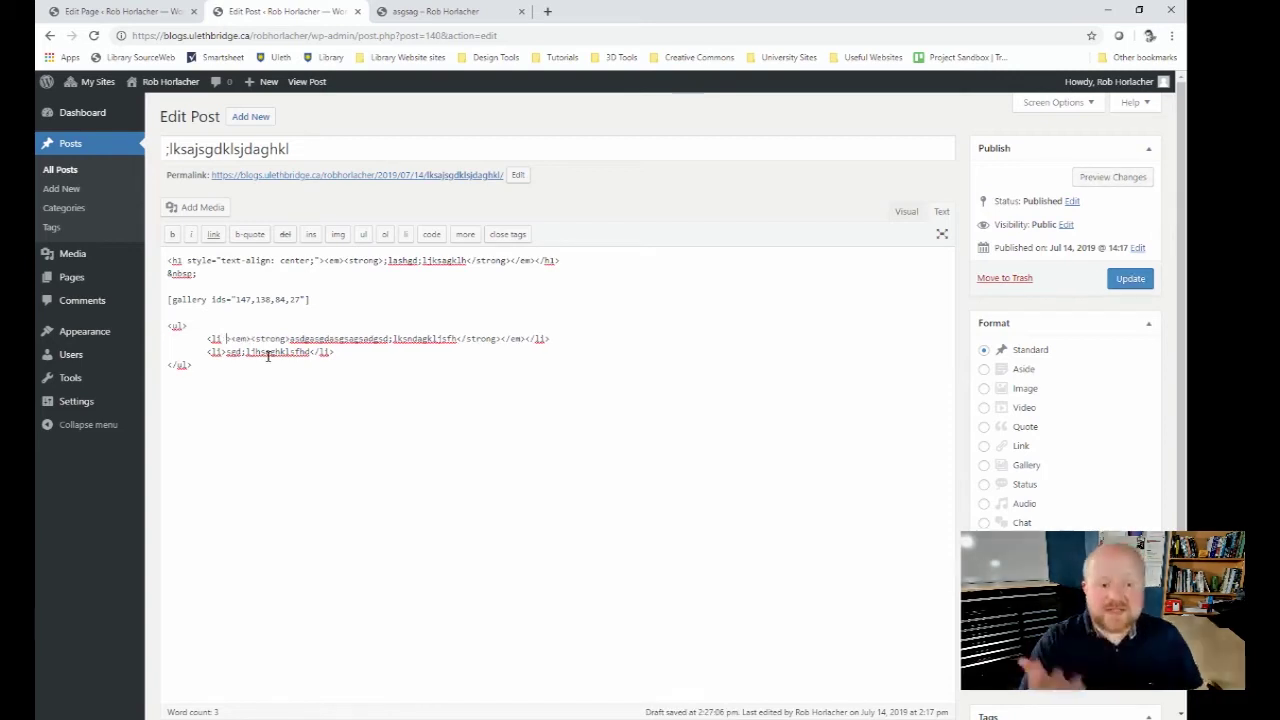
pyautogui.write('style')
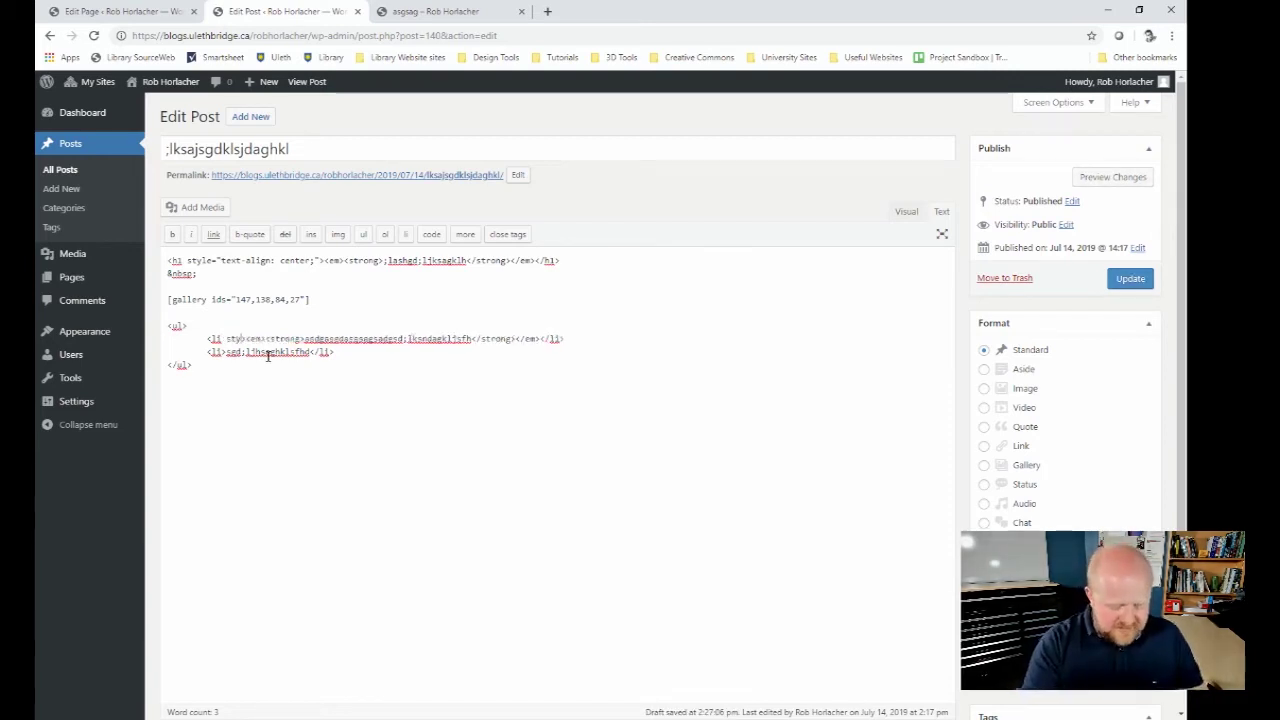
pyautogui.write('=')
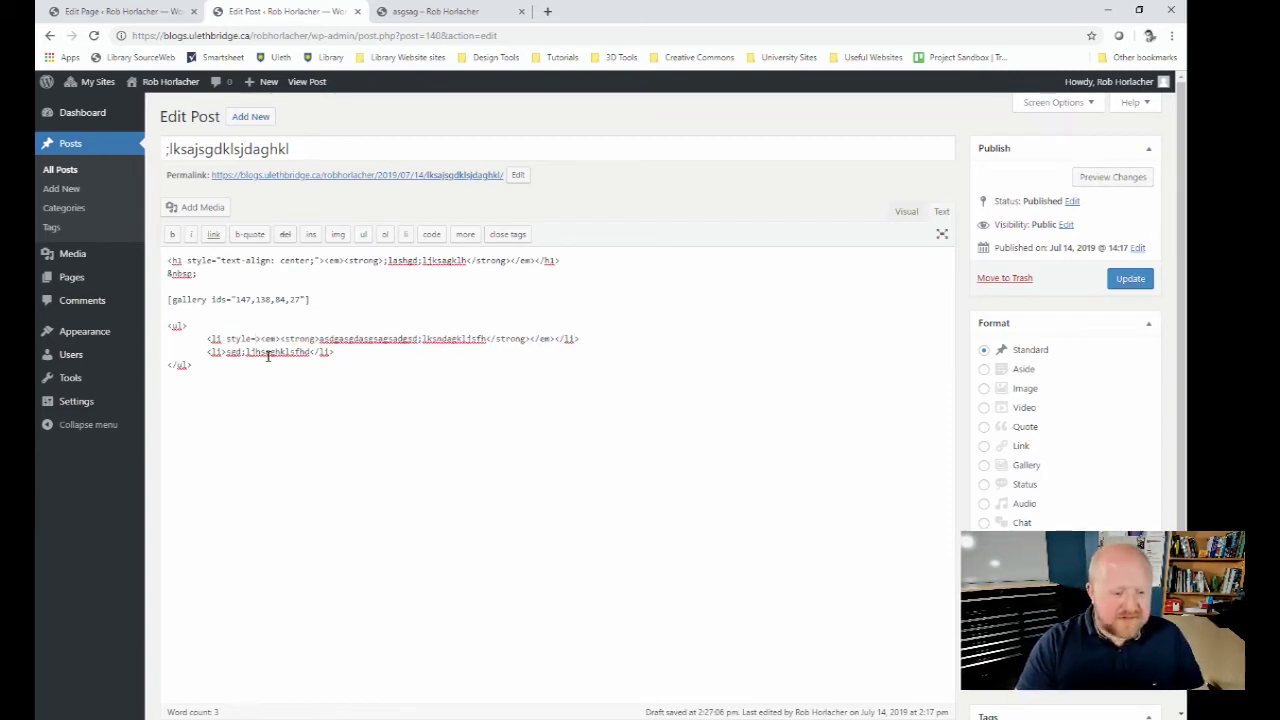
pyautogui.write('""')
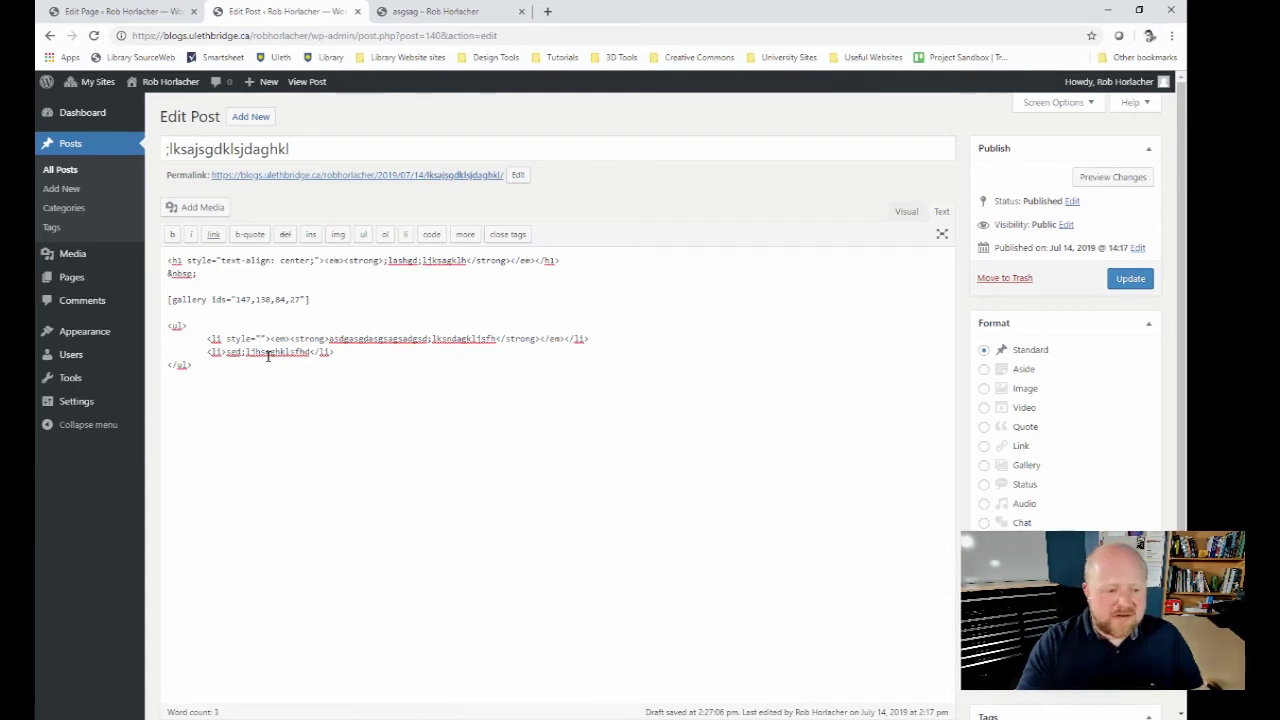
pyautogui.write('color')
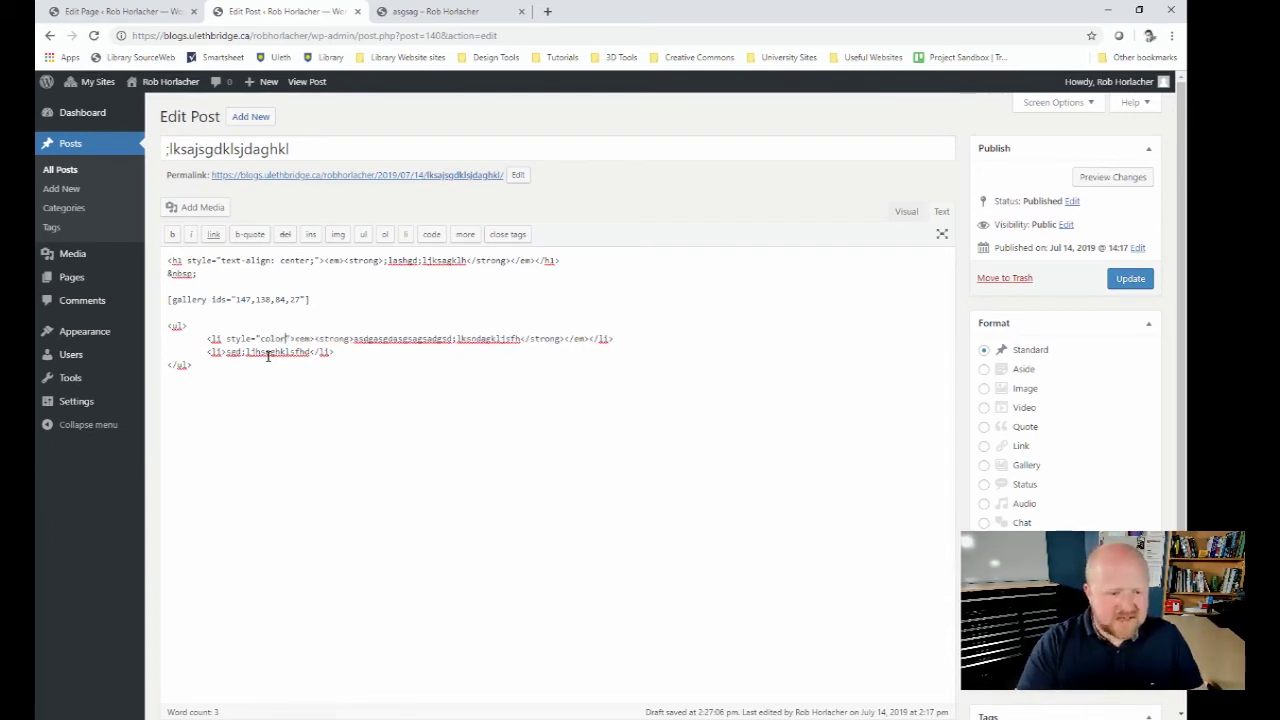
pyautogui.write(':')
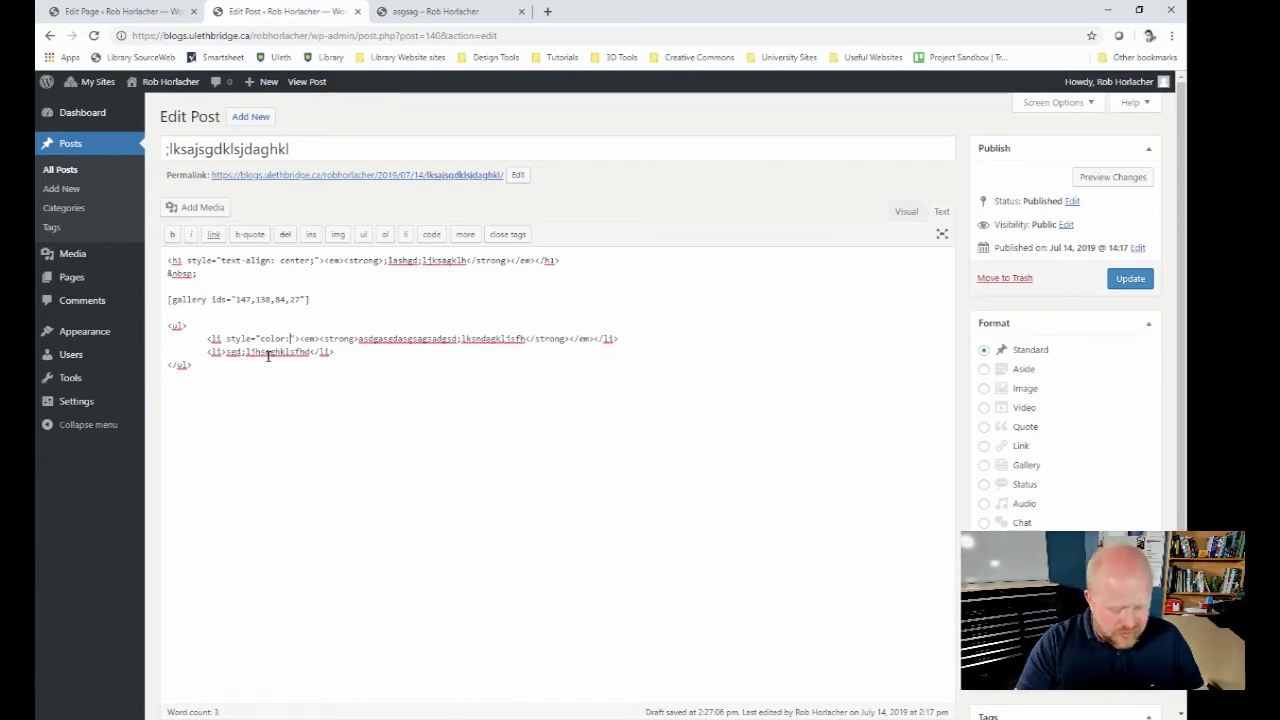
pyautogui.write('#FFF')
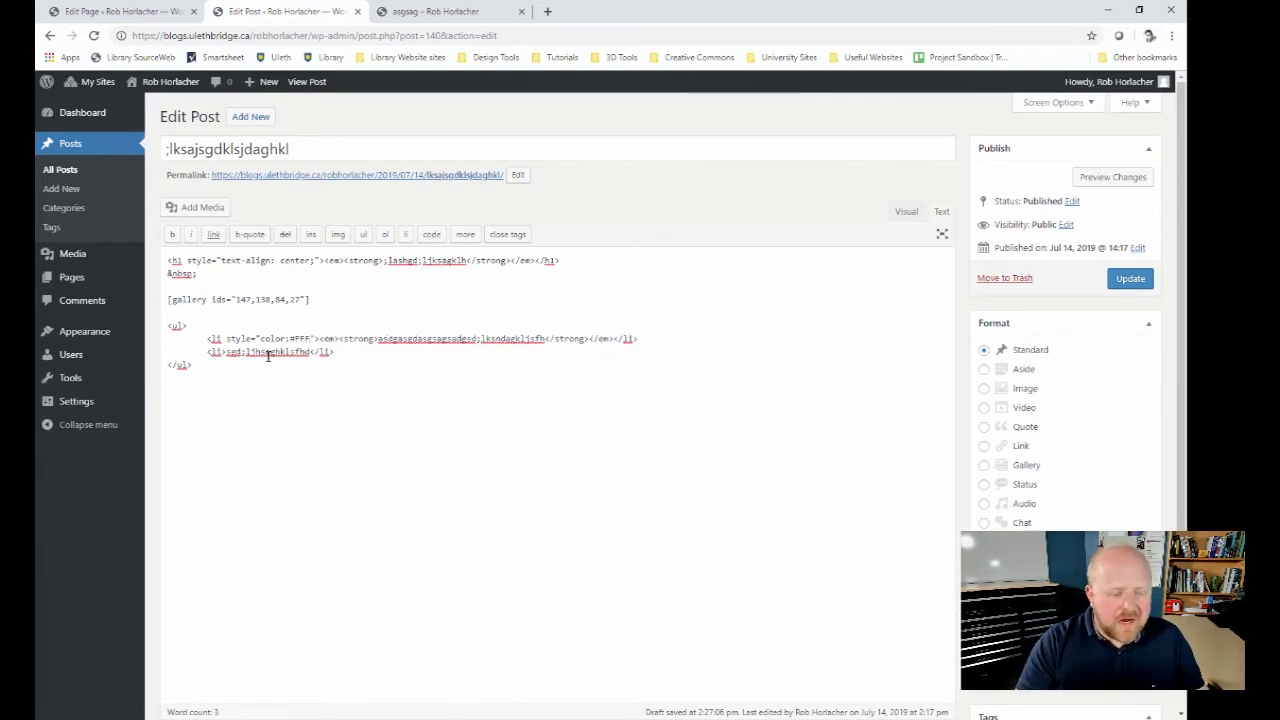
pyautogui.write('FFF')
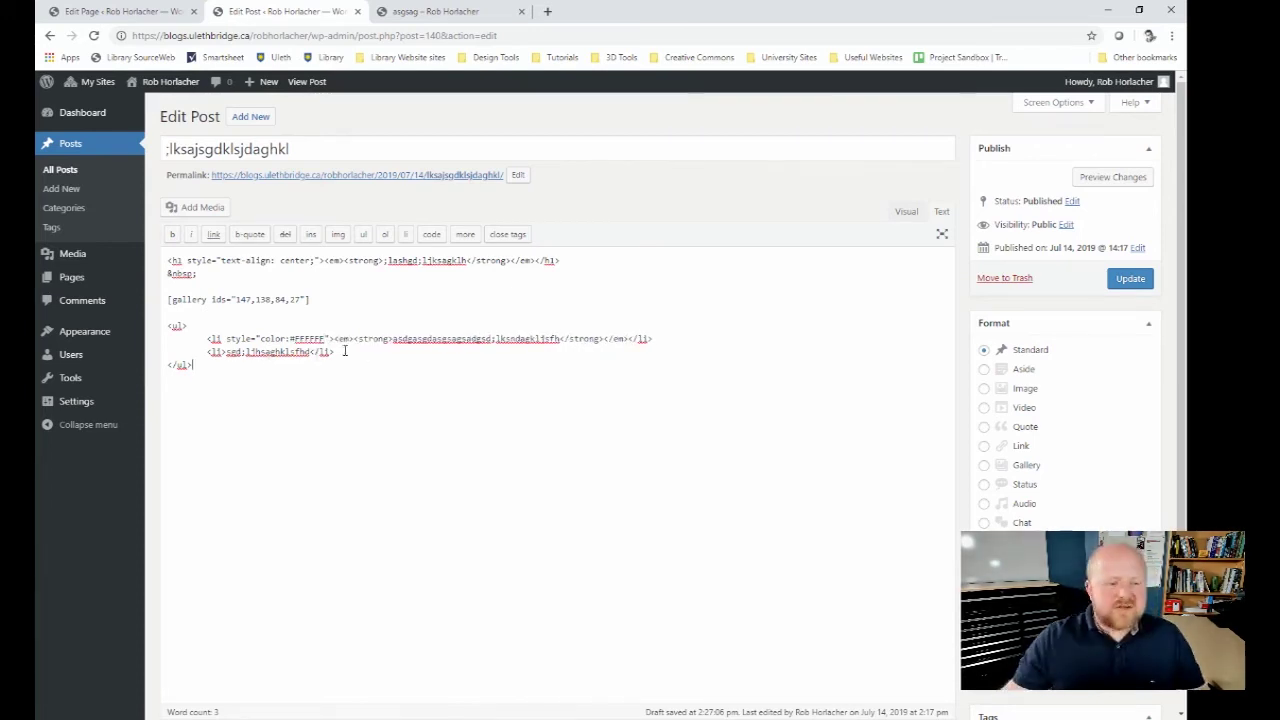
pyautogui.click(906, 211)
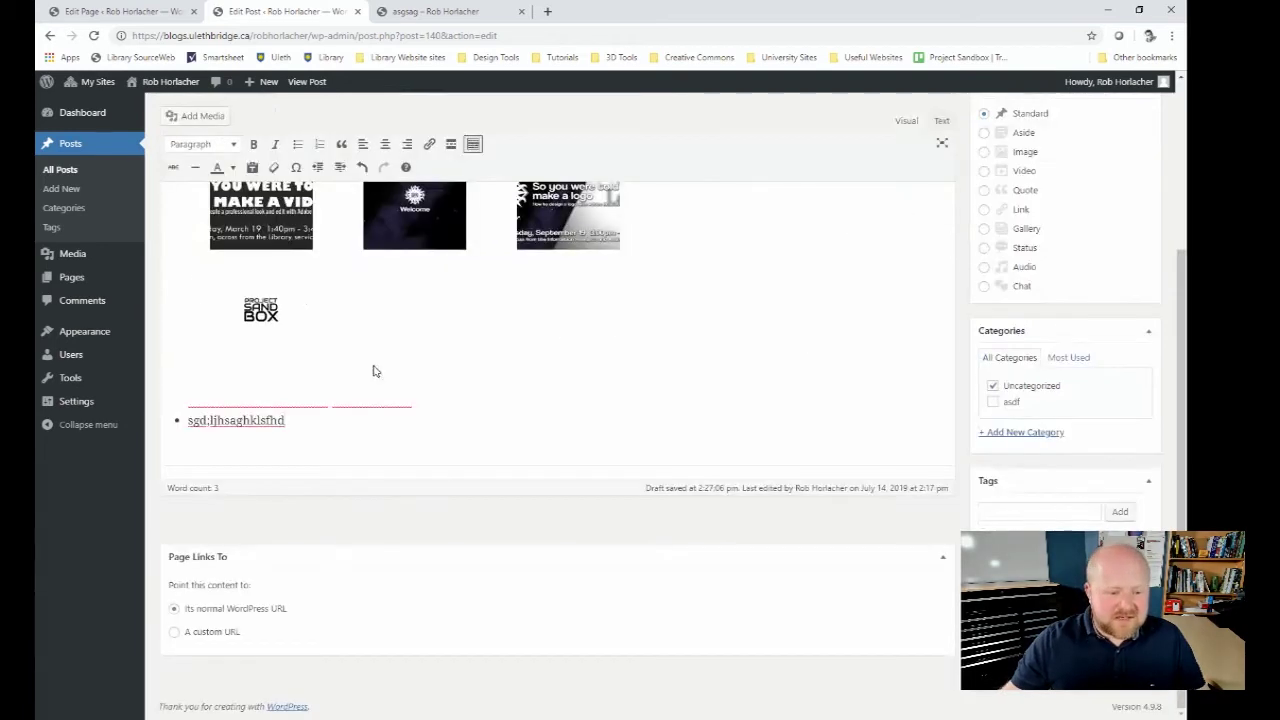
pyautogui.click(327, 383)
pyautogui.moveTo(412, 406); pyautogui.dragTo(268, 406)
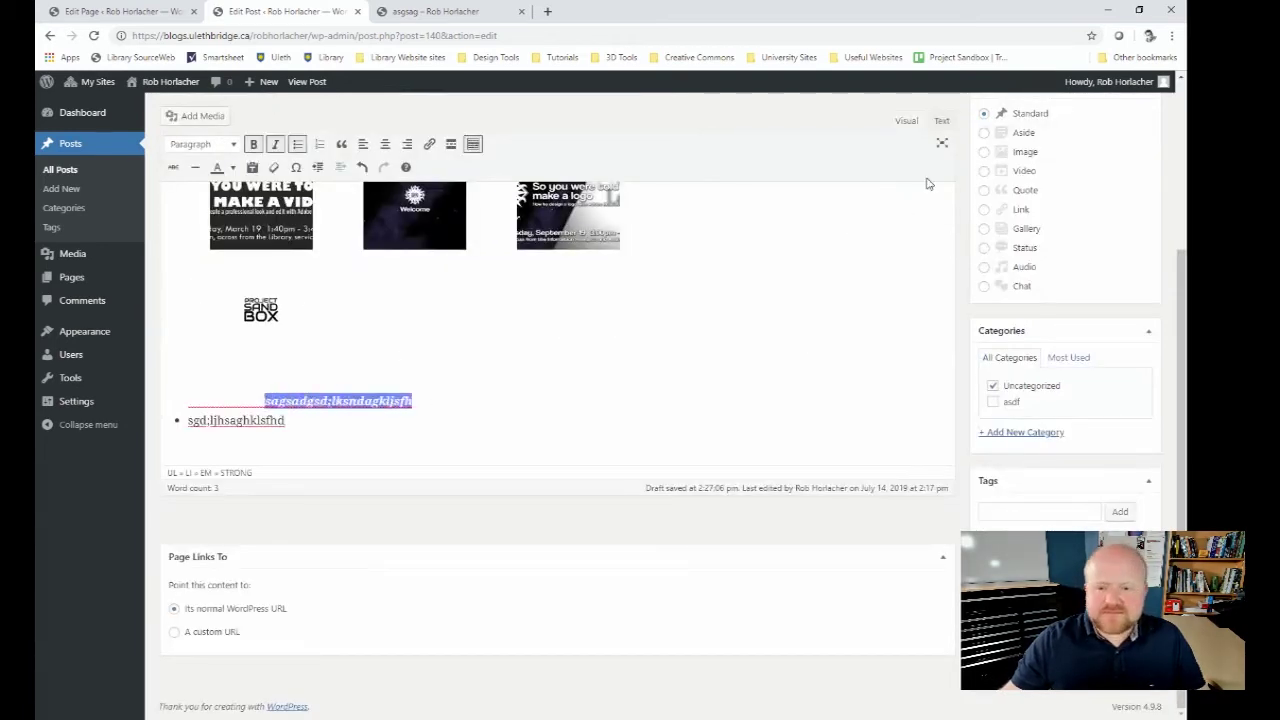
# Step: Change the first bullet's colour value from #ffffff to blue and view the result
pyautogui.click(941, 120)
pyautogui.click(331, 233)
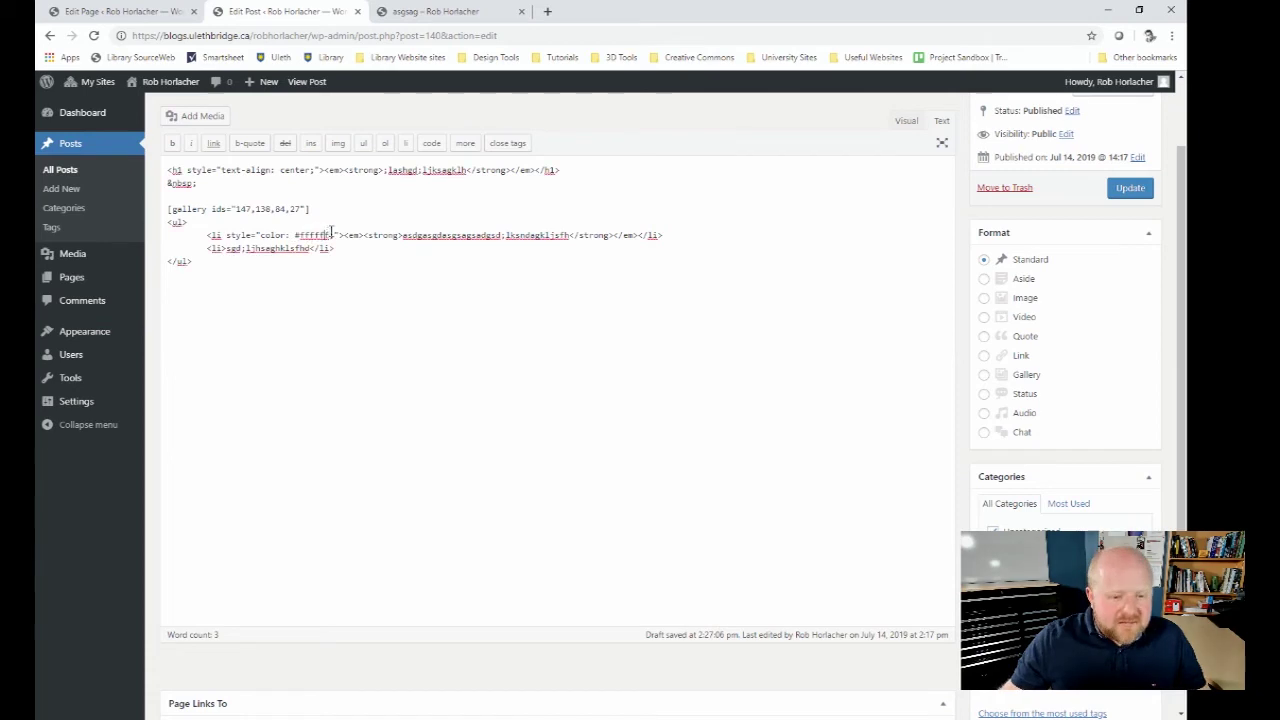
pyautogui.moveTo(324, 234); pyautogui.dragTo(296, 235)
pyautogui.write('blue')
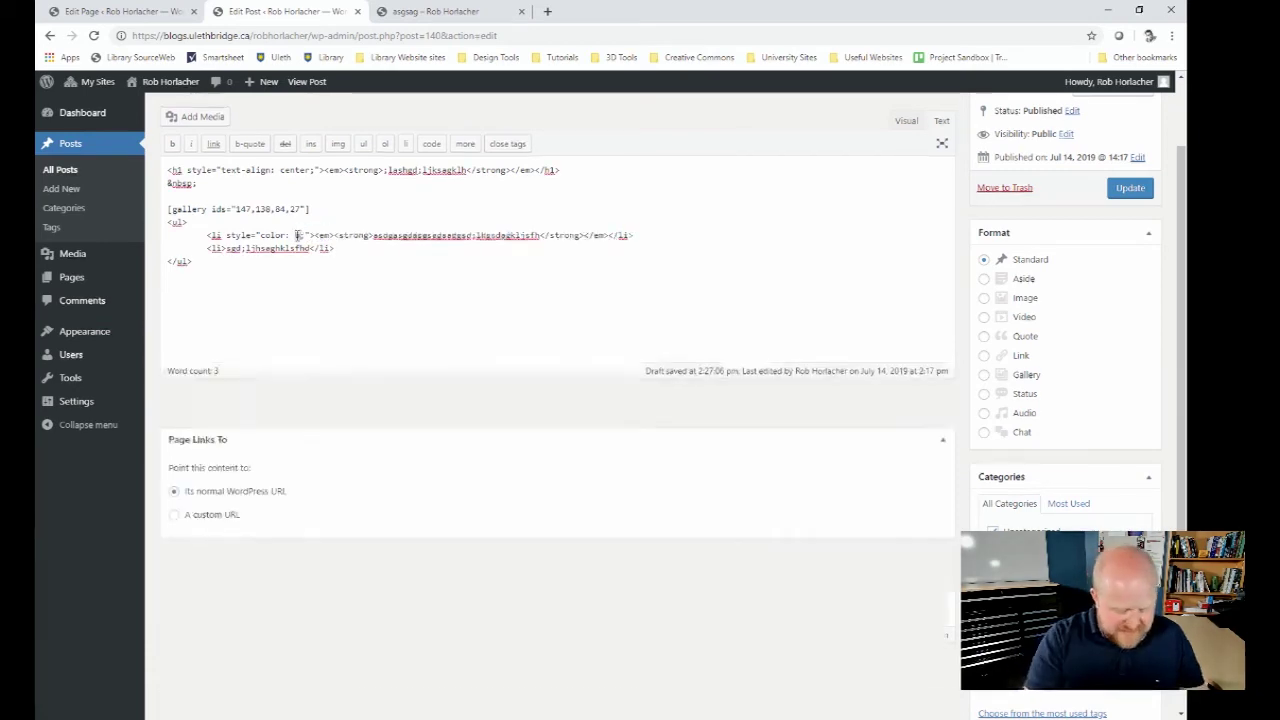
pyautogui.click(897, 122)
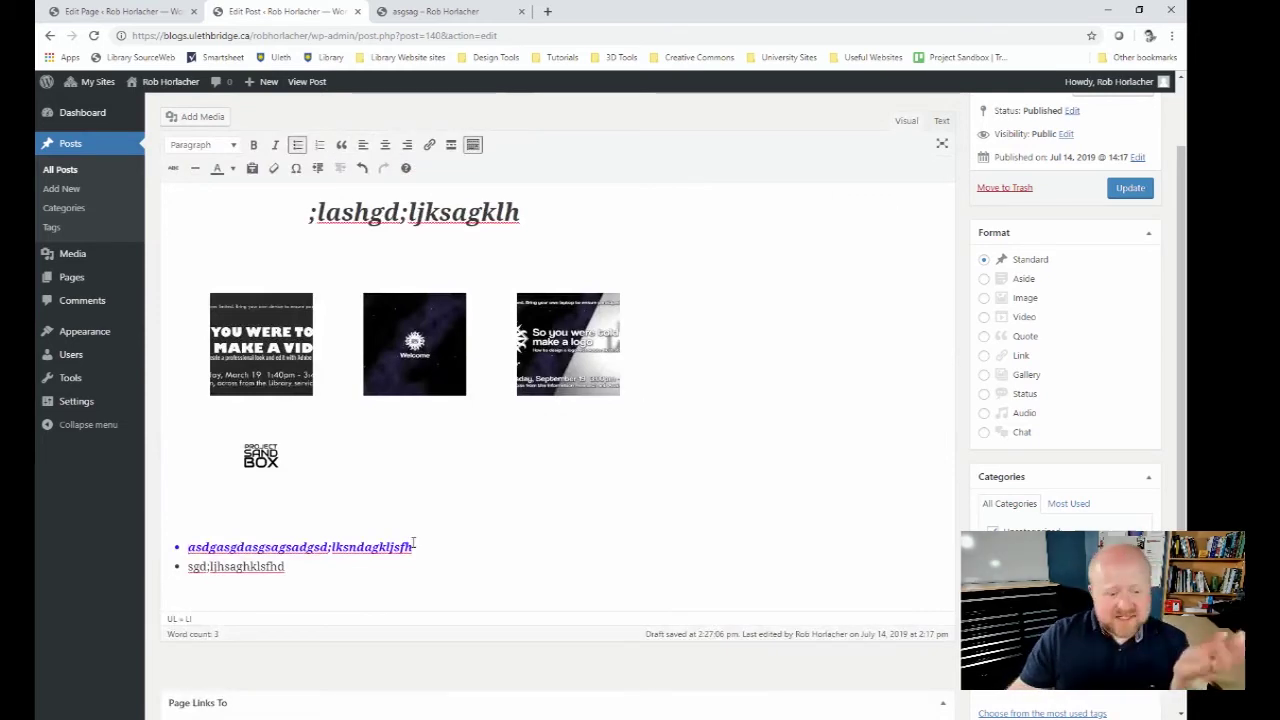
# Step: Open w3schools.com in a new tab and scroll through its CSS tutorial
pyautogui.click(545, 11)
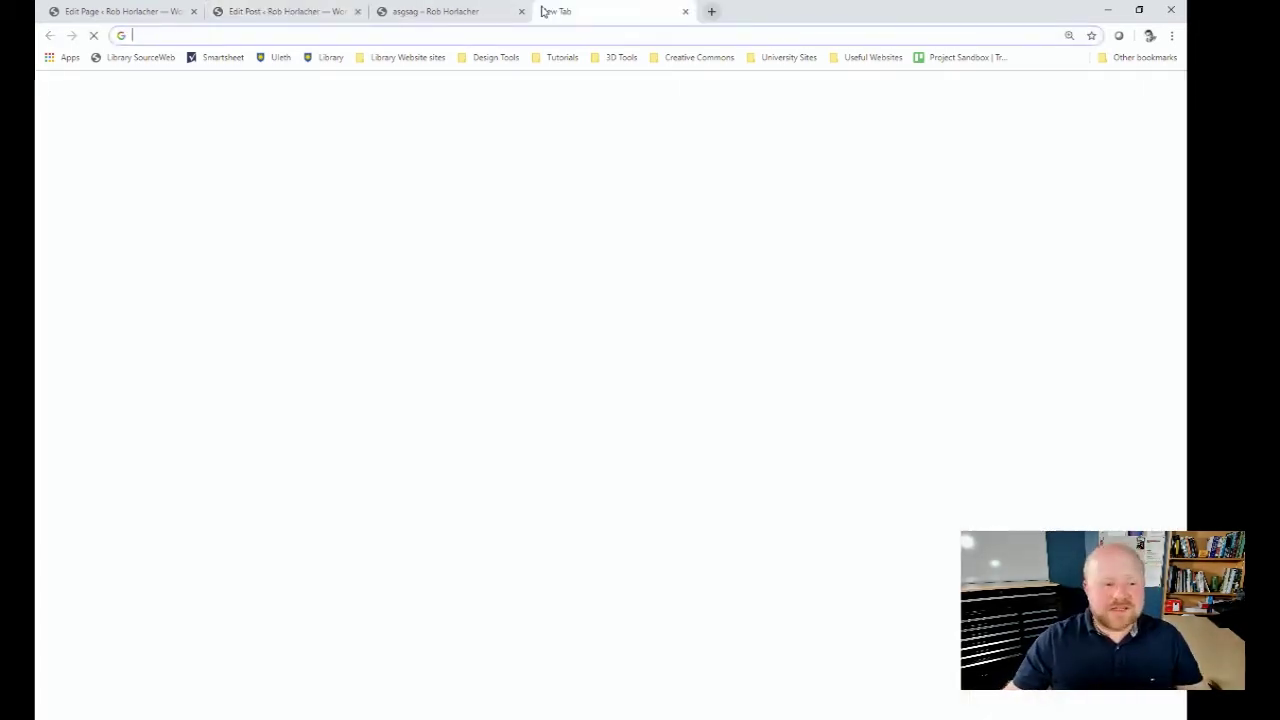
pyautogui.write('w3schools.com')
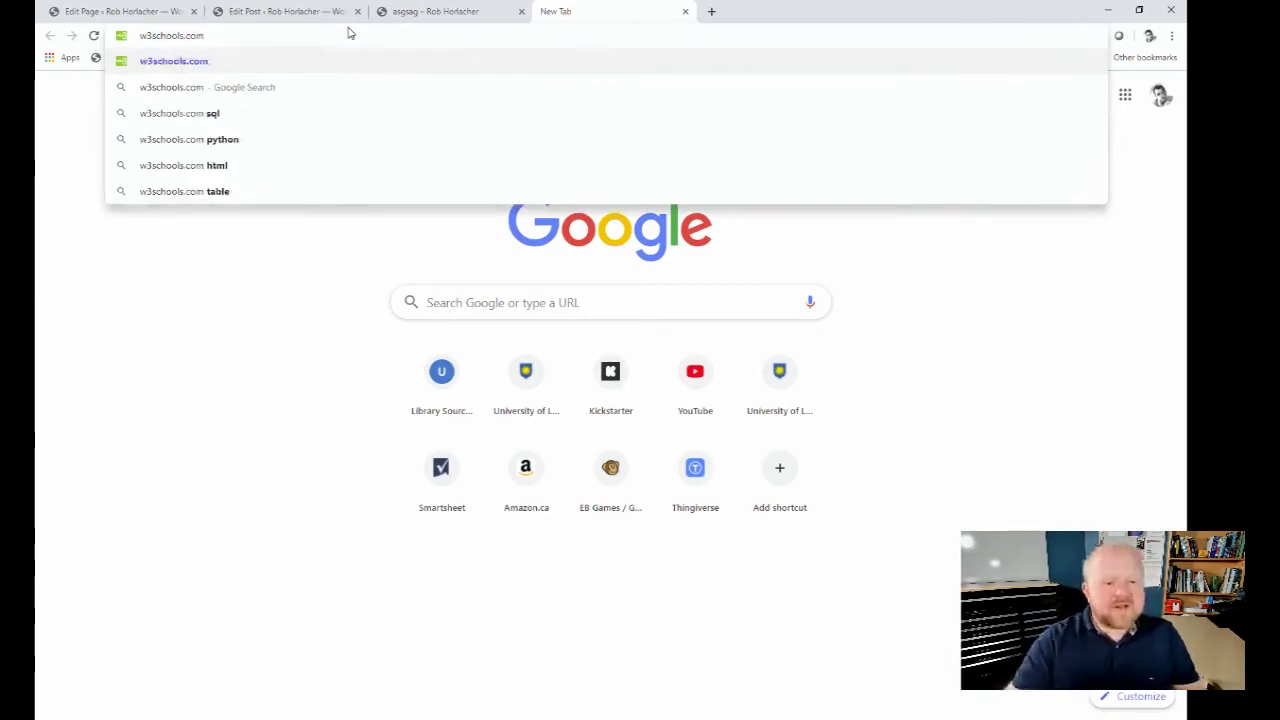
pyautogui.press('Return')
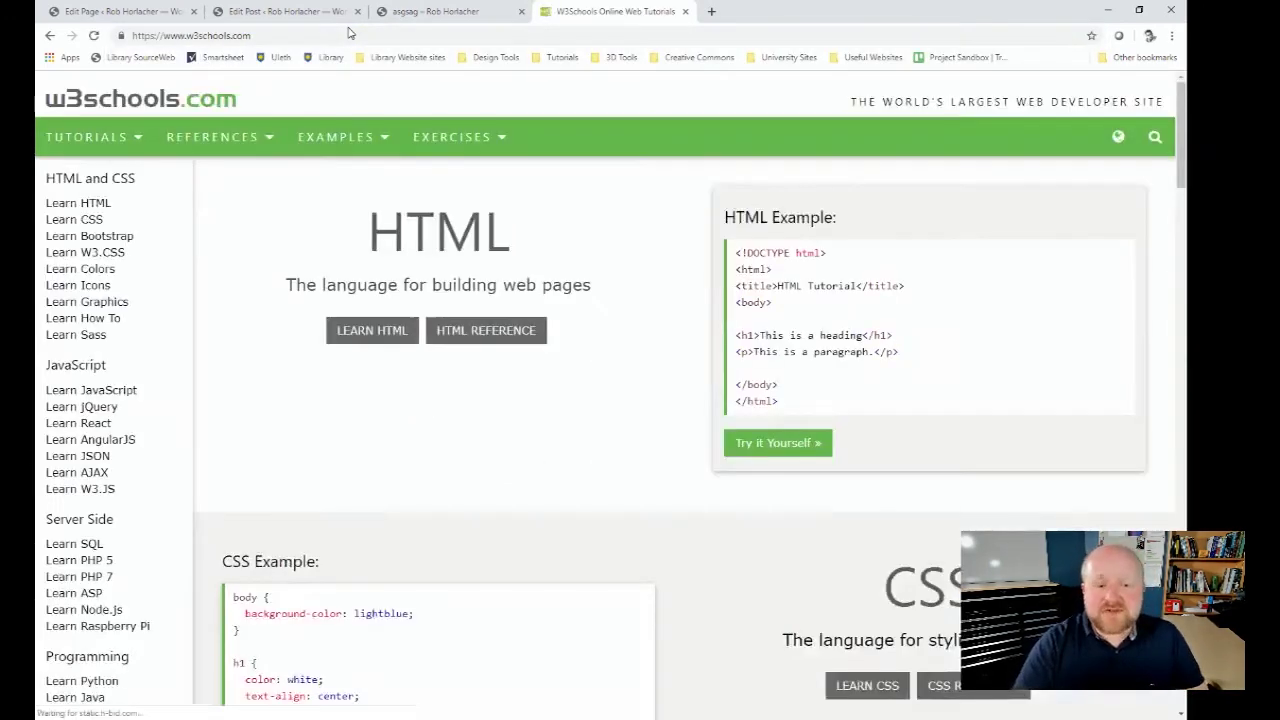
pyautogui.click(98, 222)
pyautogui.scroll(-1, 137, 209)
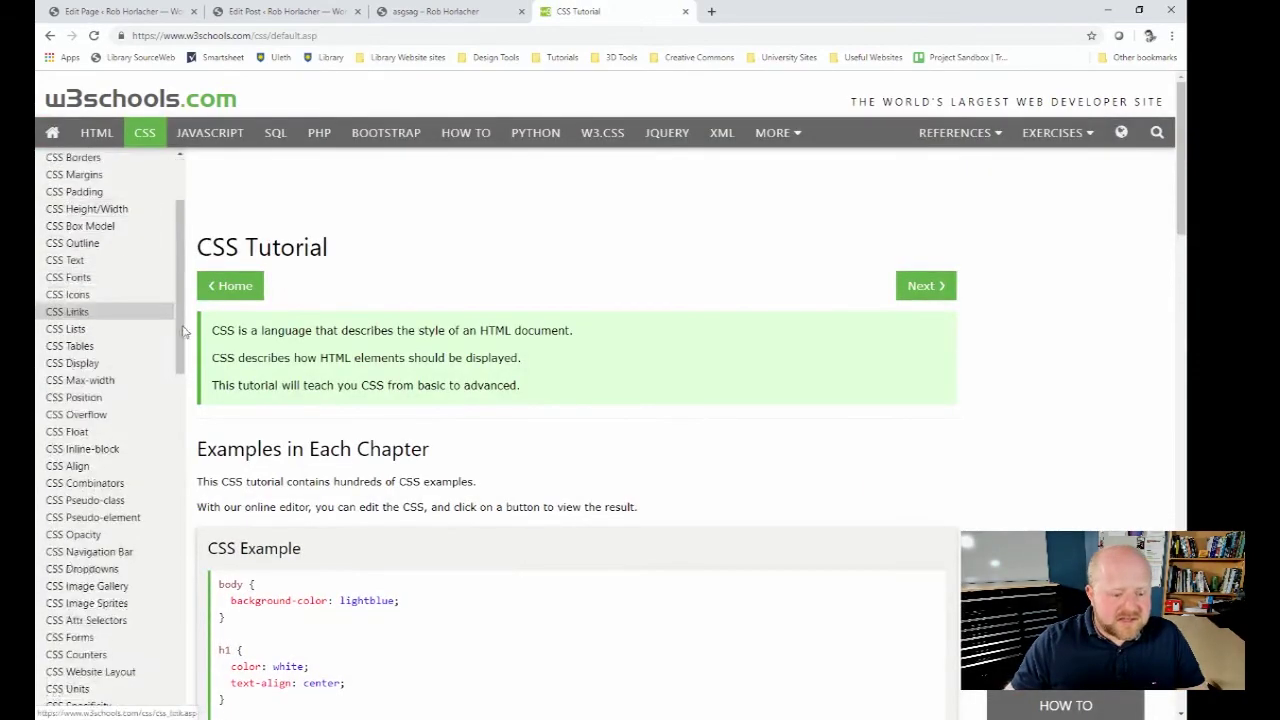
pyautogui.scroll(-2, 352, 407)
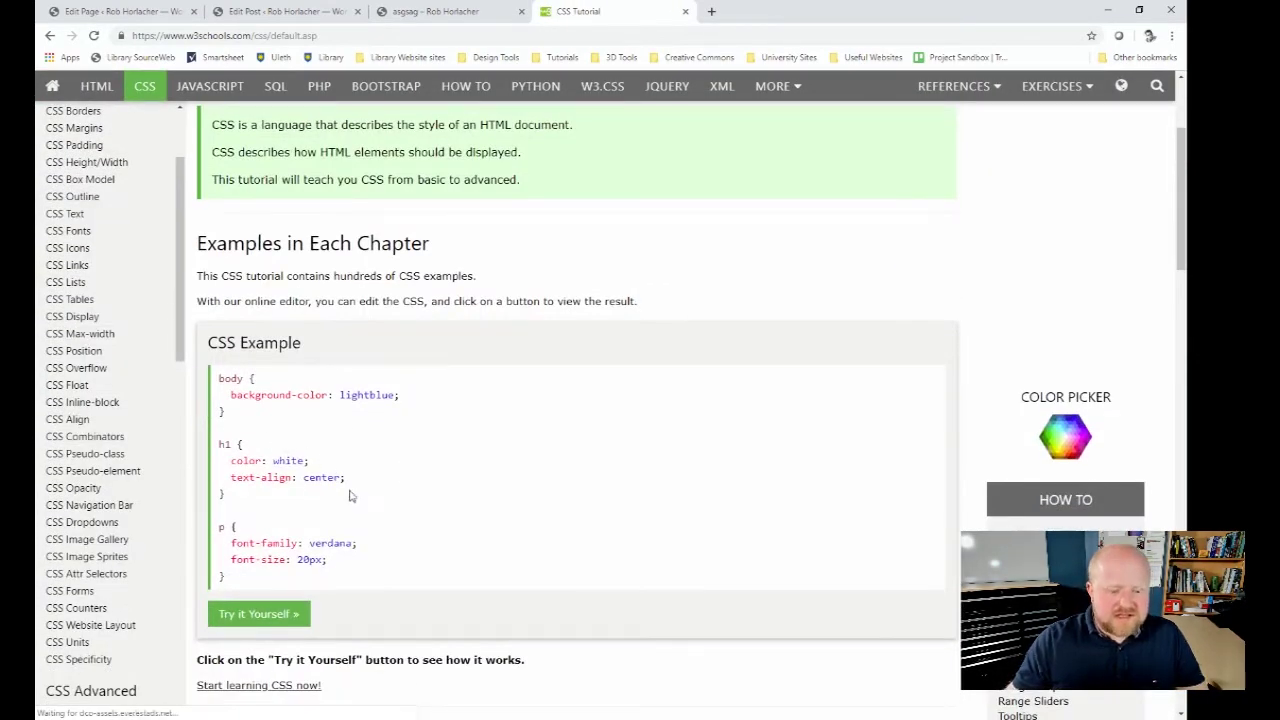
pyautogui.scroll(-1, 352, 495)
pyautogui.moveTo(345, 424); pyautogui.dragTo(231, 413)
pyautogui.hotkey('ctrl', 'c')
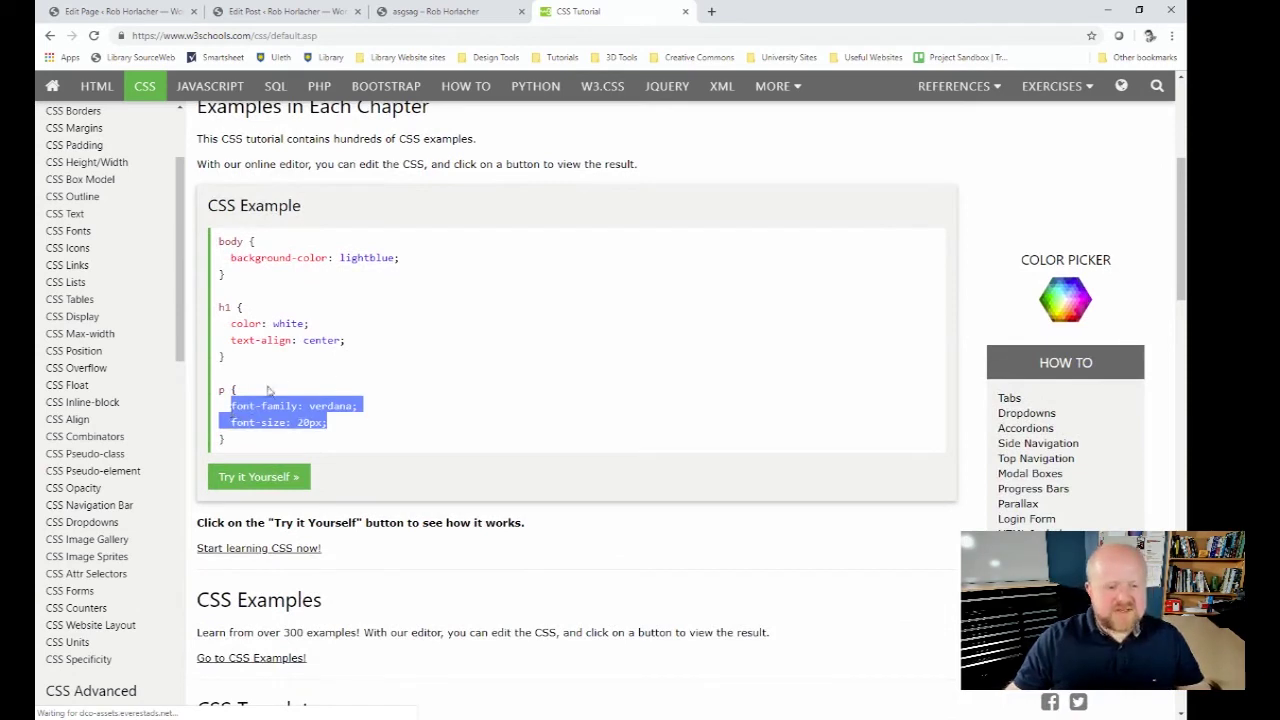
# Step: Preview the CSS example's output in the Tryit Editor, then close it and return to the asgsag post
pyautogui.click(289, 488)
pyautogui.moveTo(843, 254); pyautogui.dragTo(884, 111)
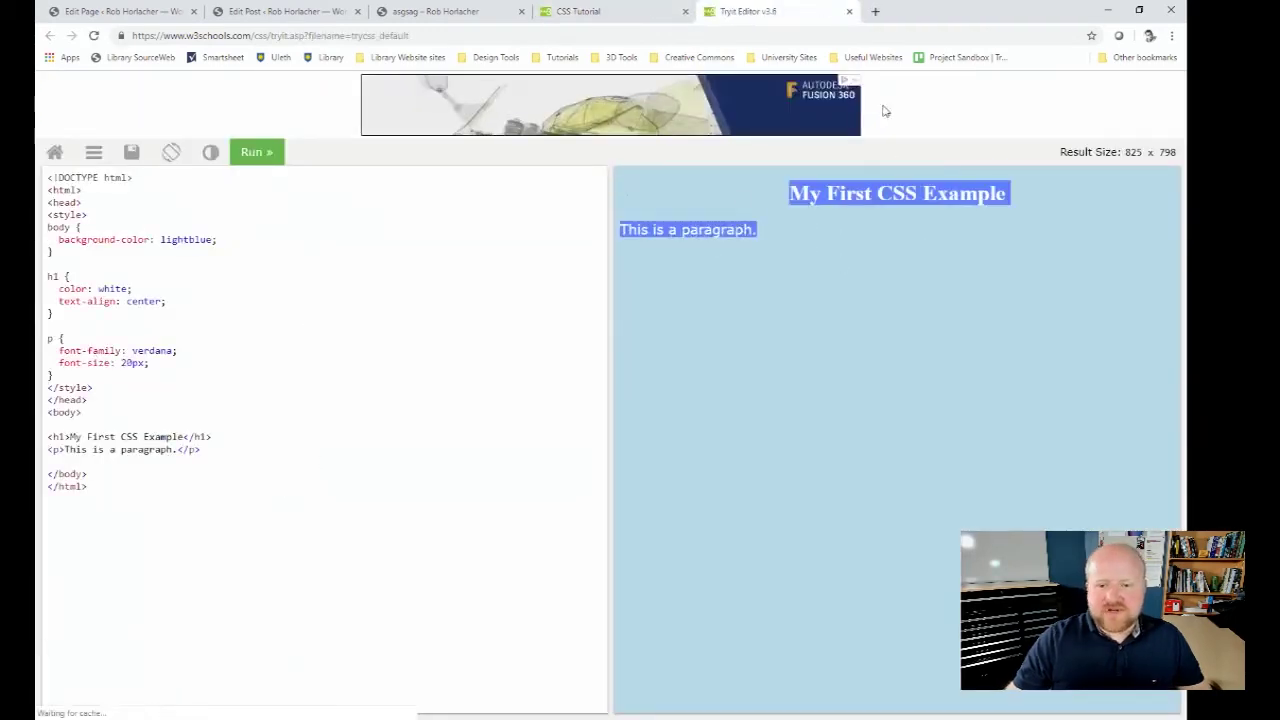
pyautogui.click(849, 11)
pyautogui.click(432, 12)
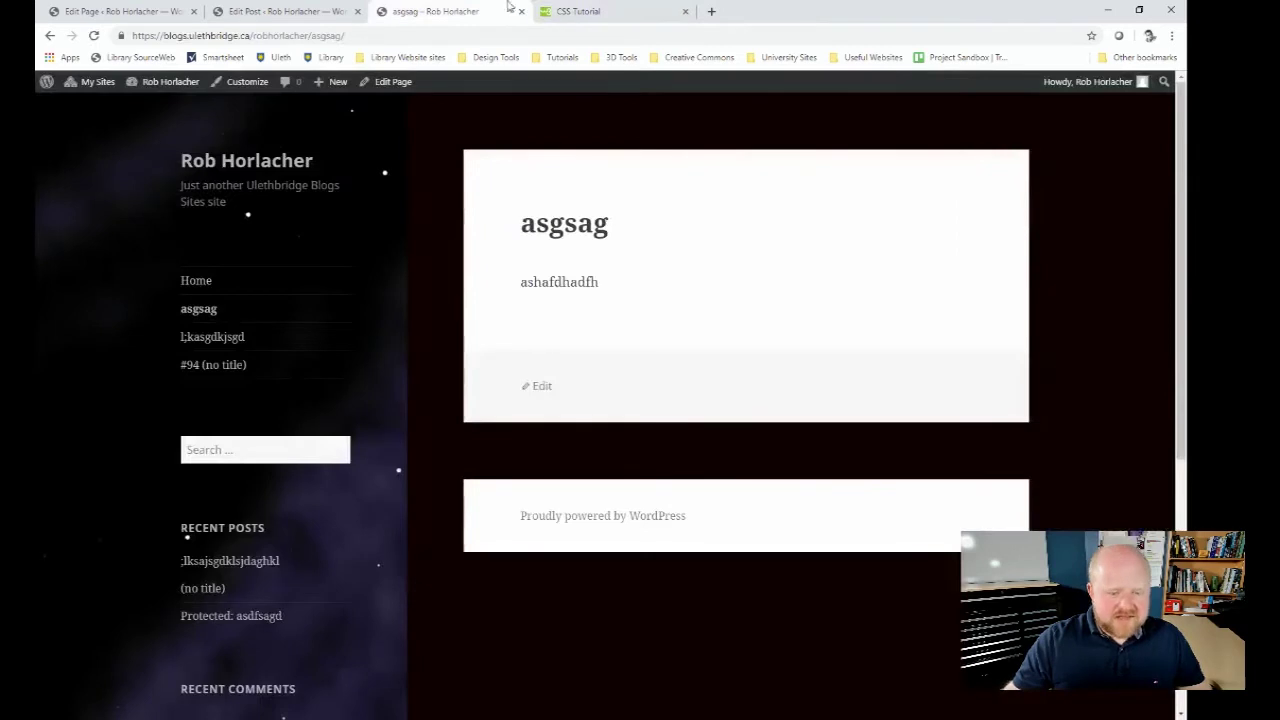
# Step: In the Text view, add 'font-family: verdana; font-size: 20px;' to the first bullet's style on one line
pyautogui.click(286, 11)
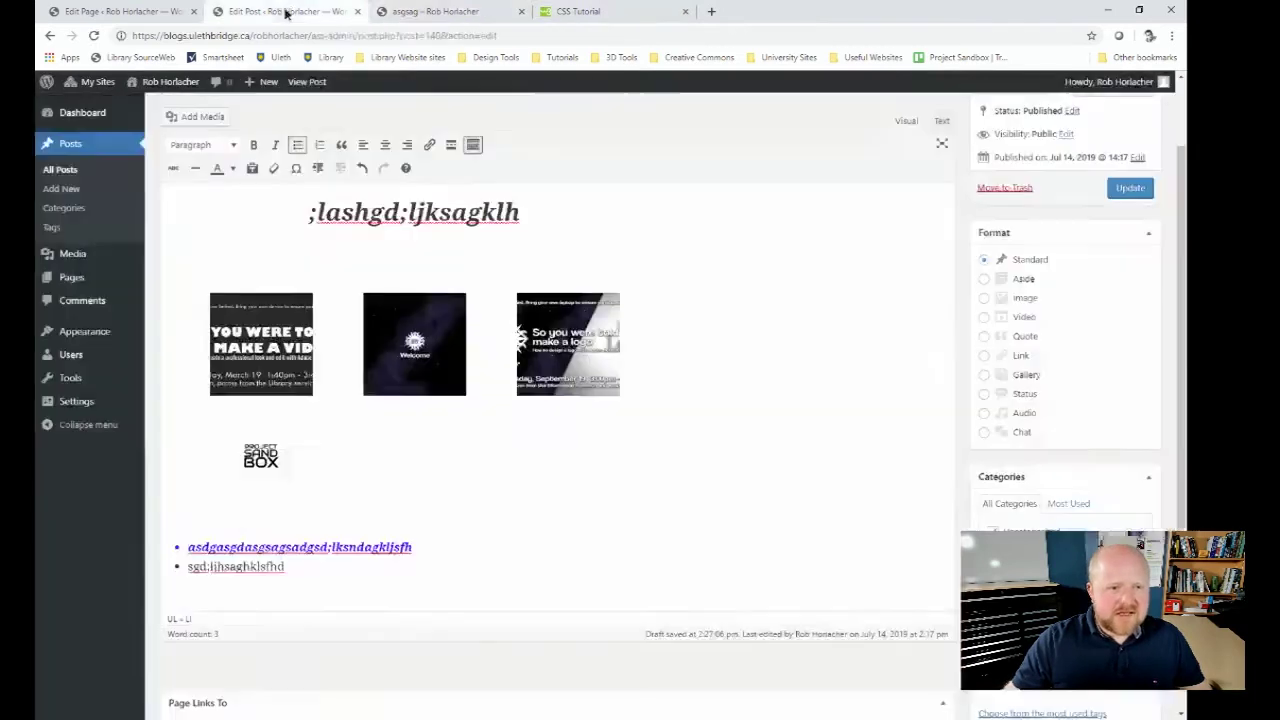
pyautogui.click(943, 121)
pyautogui.click(318, 235)
pyautogui.hotkey('ctrl', 'v')
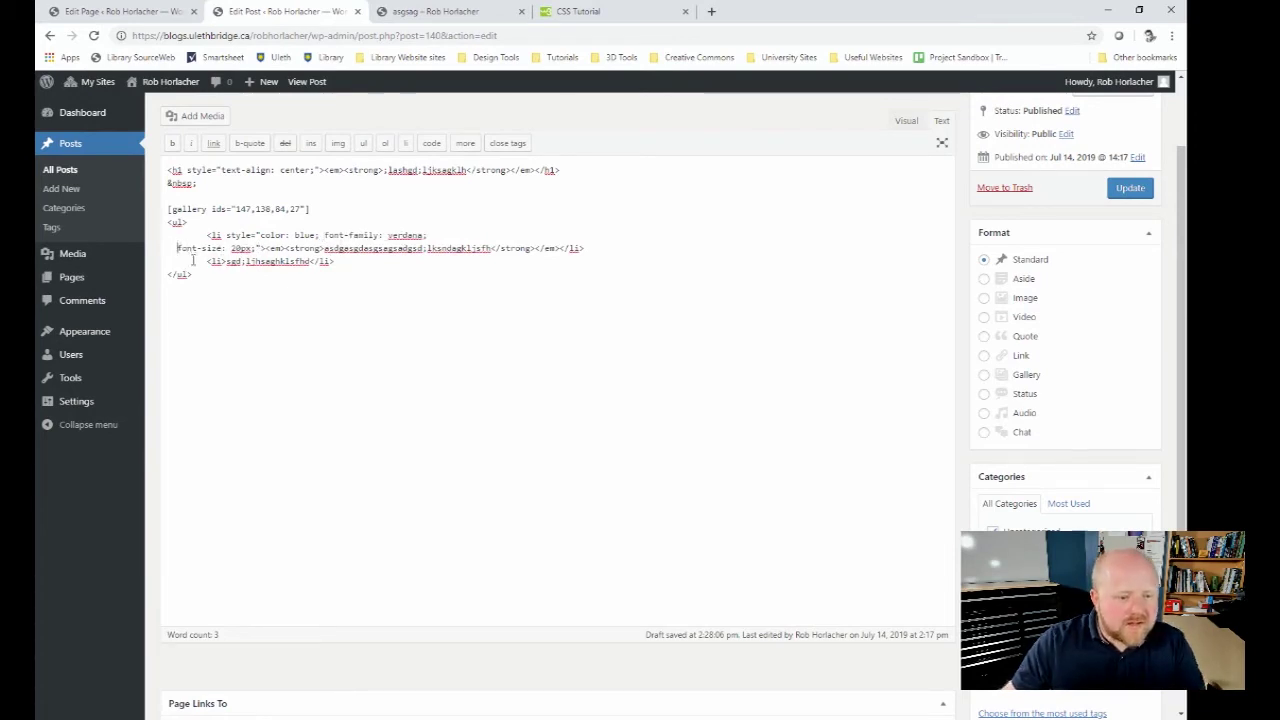
pyautogui.press('BackSpace')
pyautogui.press('BackSpace')
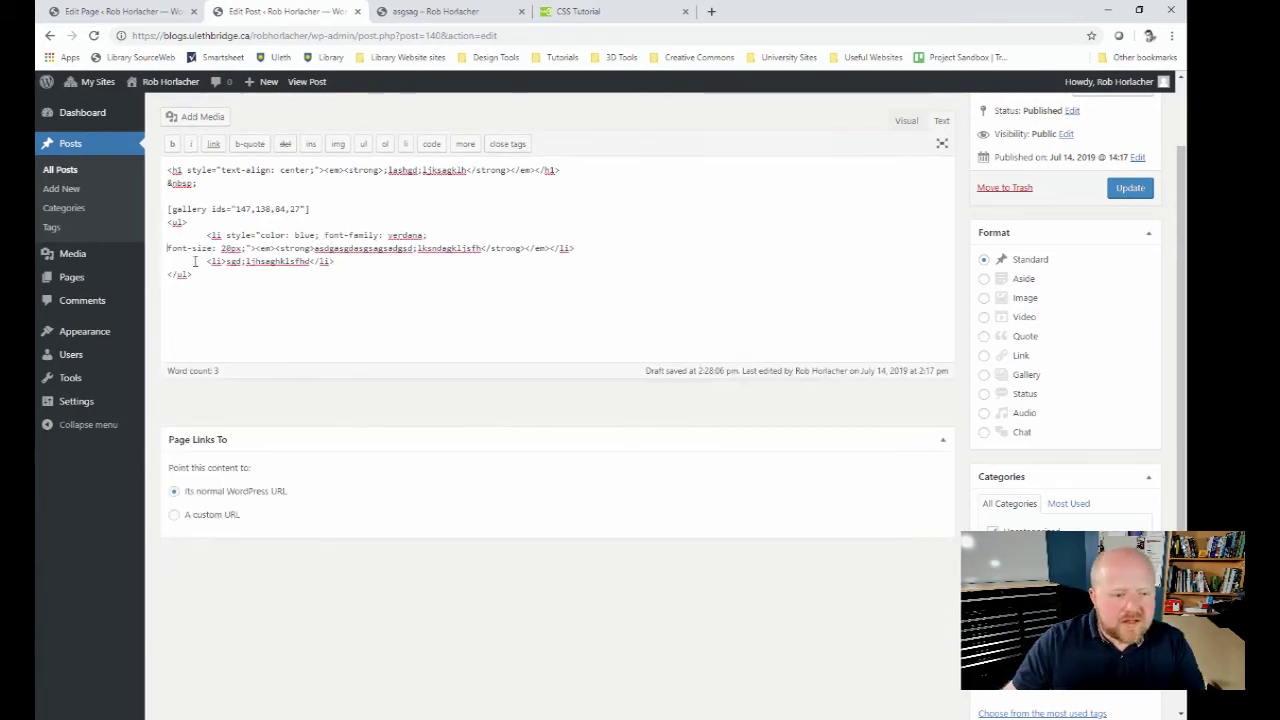
pyautogui.press('BackSpace')
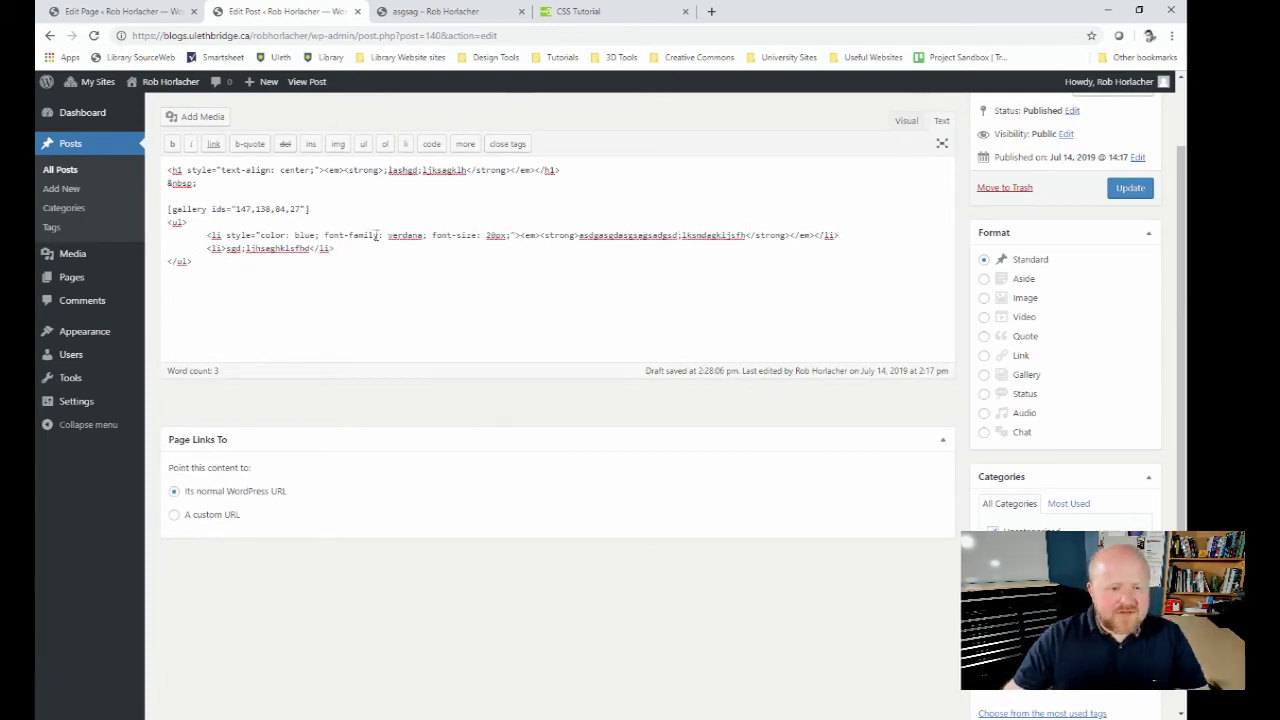
pyautogui.click(905, 122)
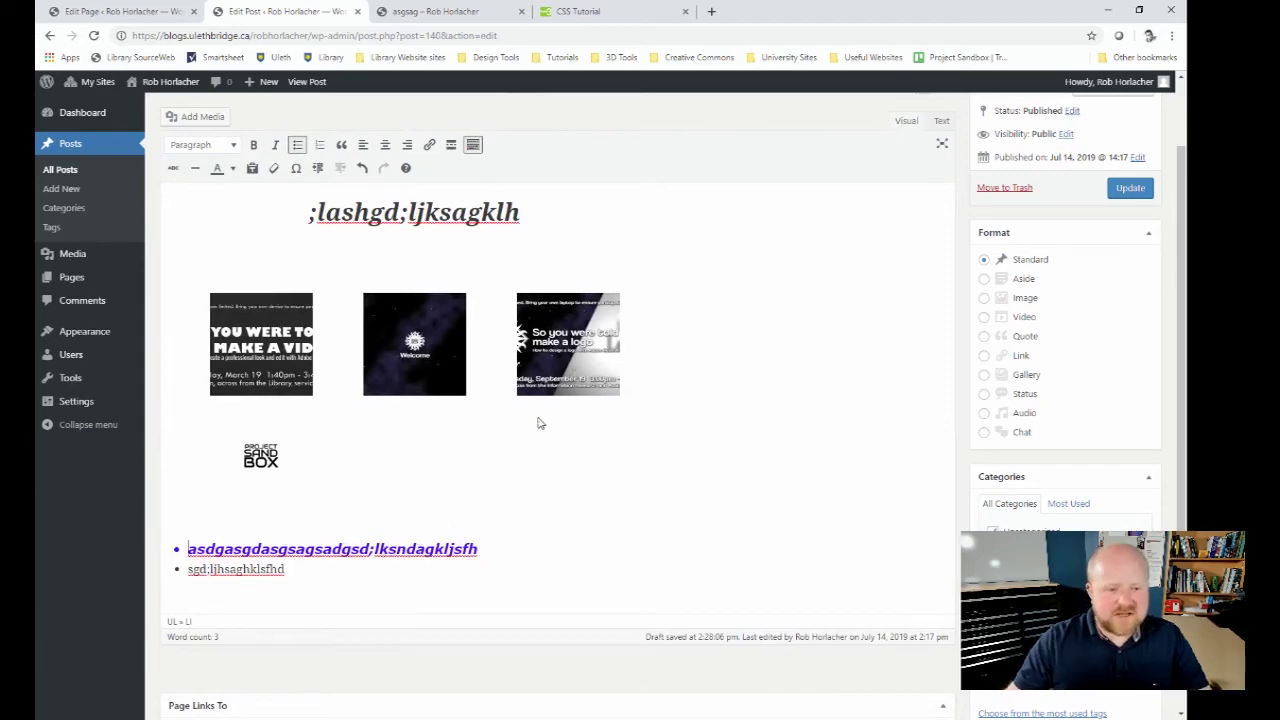
pyautogui.scroll(1, 538, 423)
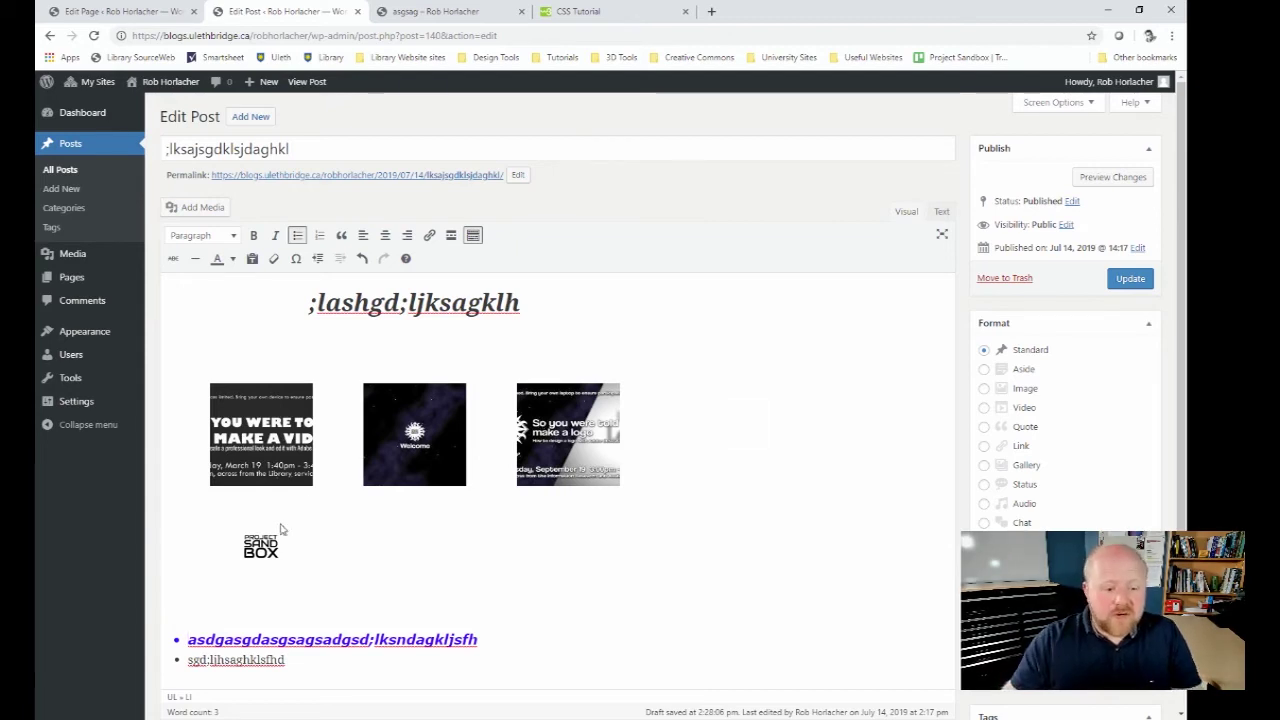
# Step: Close the CSS Tutorial tab and start a new blank post from the admin bar
pyautogui.click(394, 539)
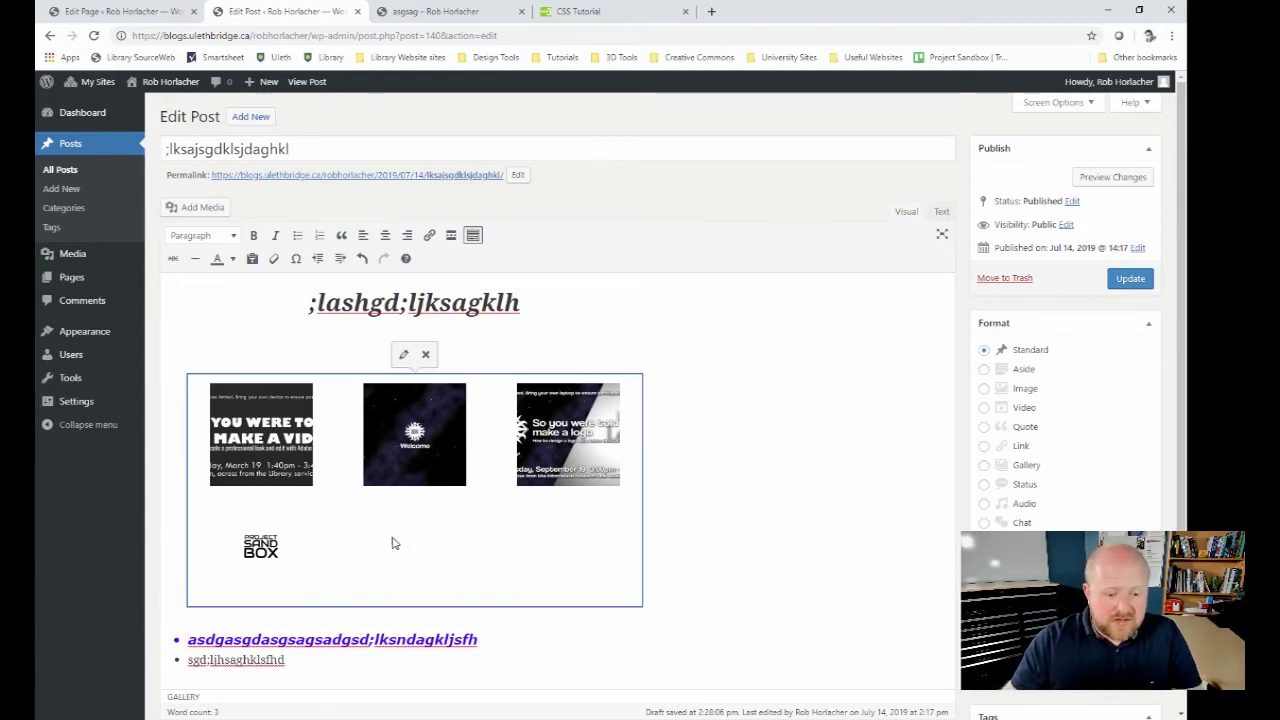
pyautogui.click(383, 243)
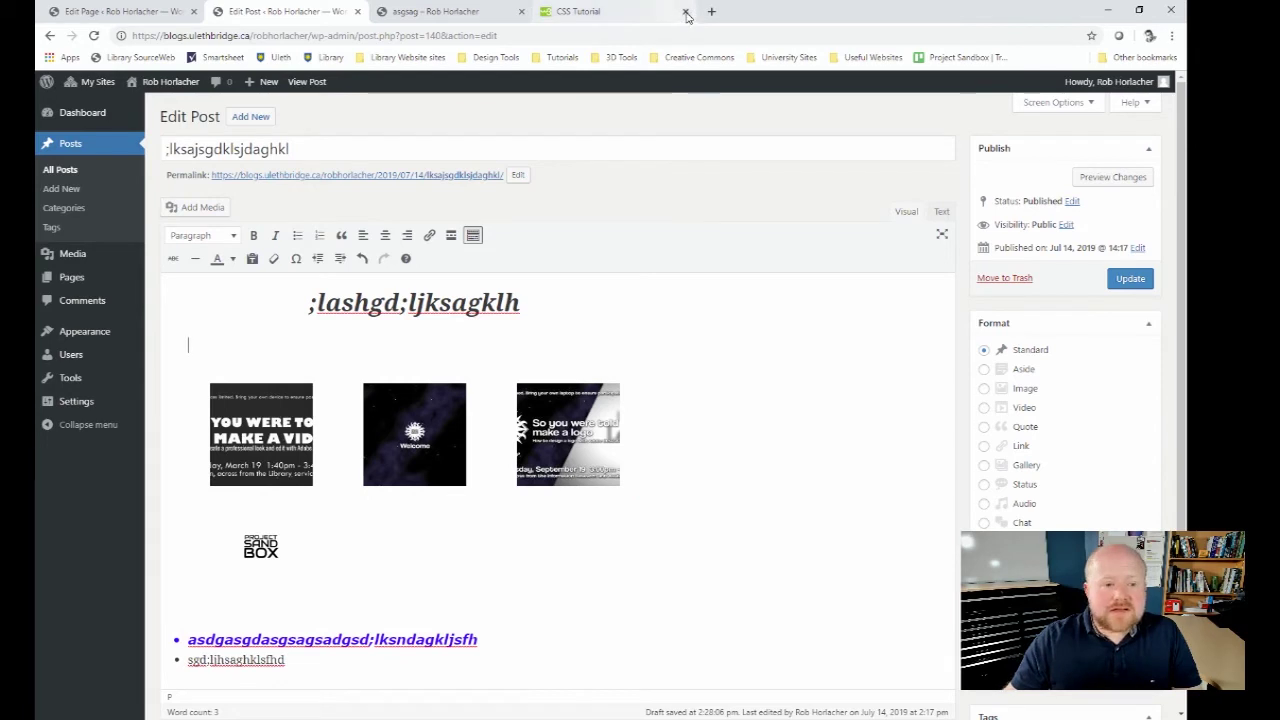
pyautogui.click(685, 11)
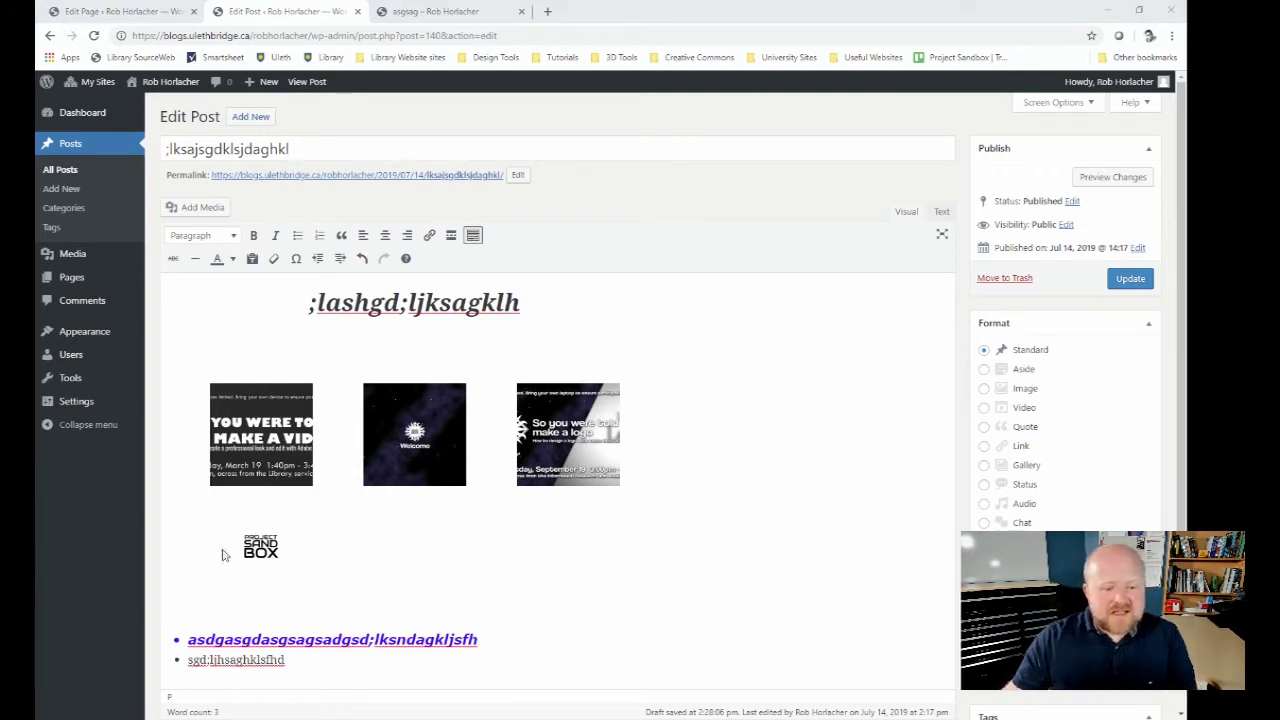
pyautogui.click(268, 84)
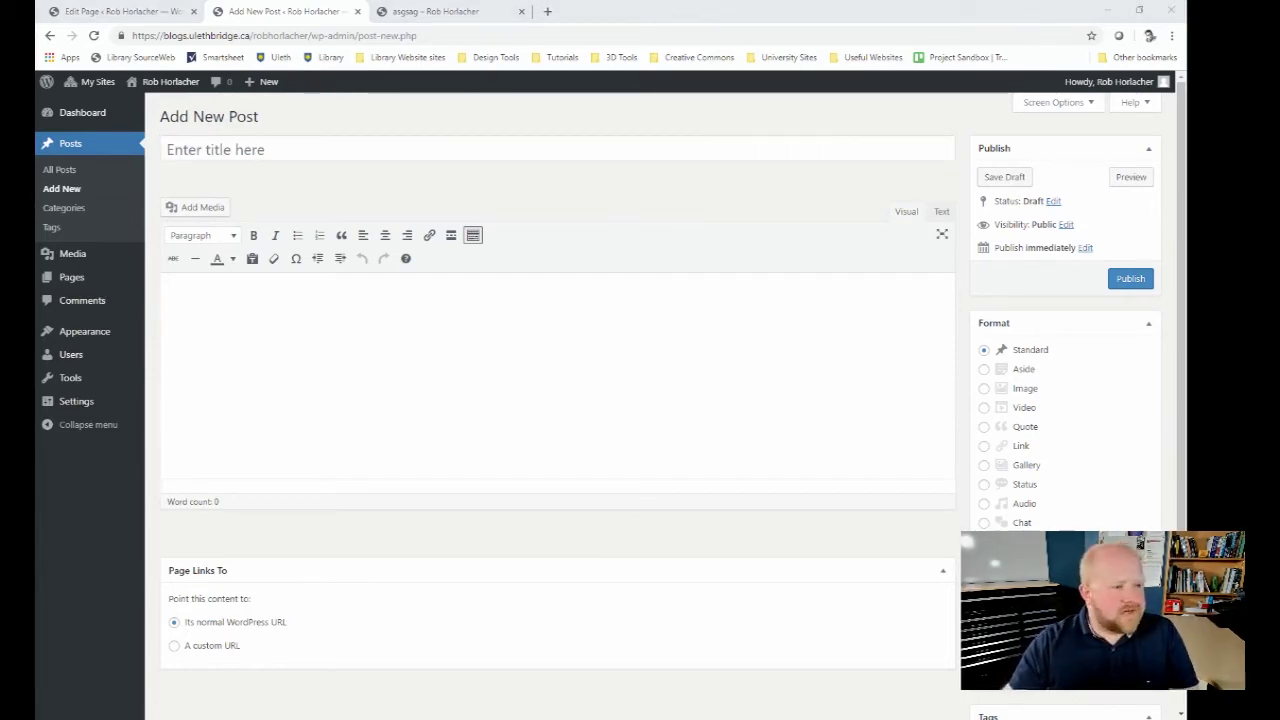
# Step: Copy the iframe embed code for the Fair Dealing in the classroom 2019 video from YouTube's Share > Embed
pyautogui.hotkey('alt', 'Tab')
pyautogui.moveTo(586, 137); pyautogui.dragTo(983, 6)
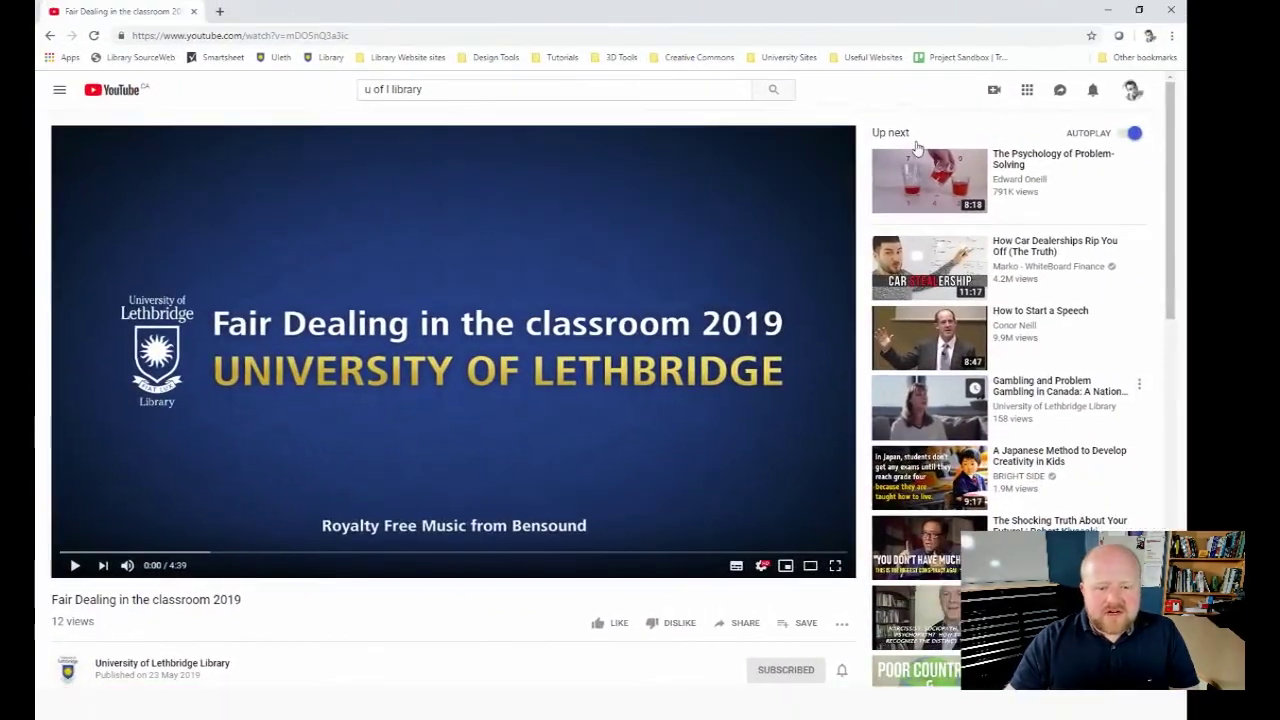
pyautogui.scroll(-1, 697, 393)
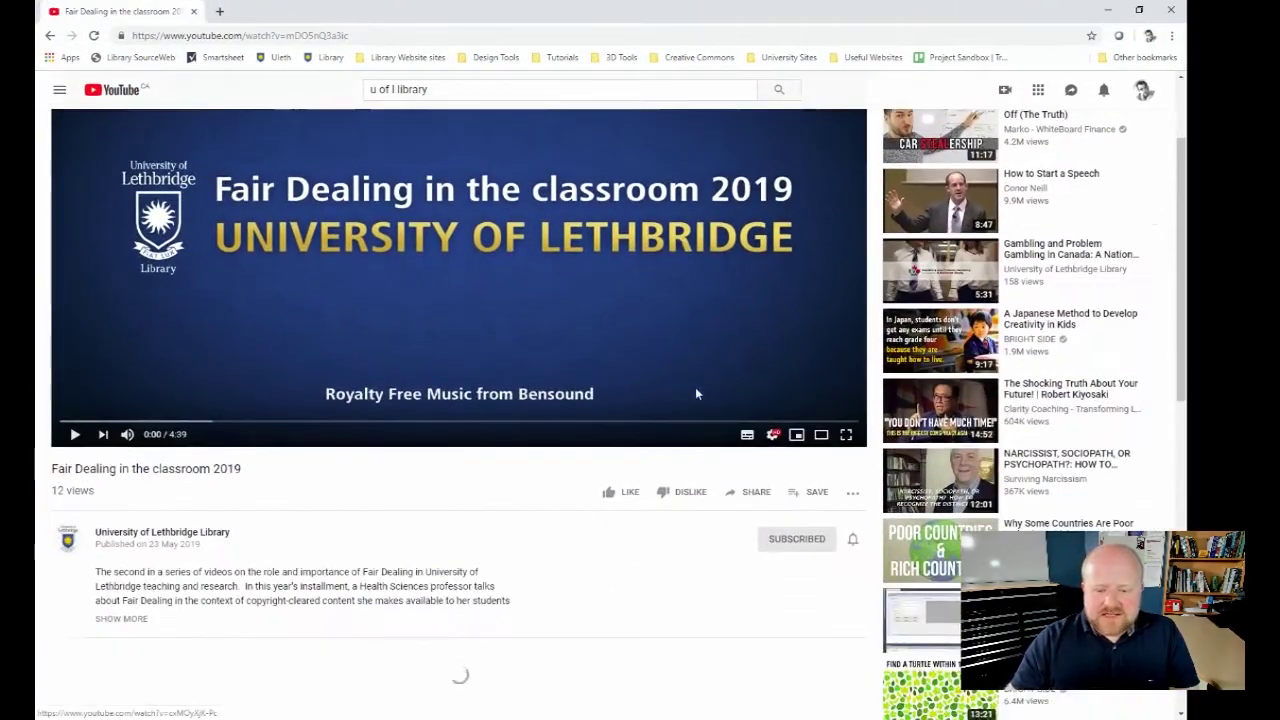
pyautogui.click(852, 492)
pyautogui.click(745, 492)
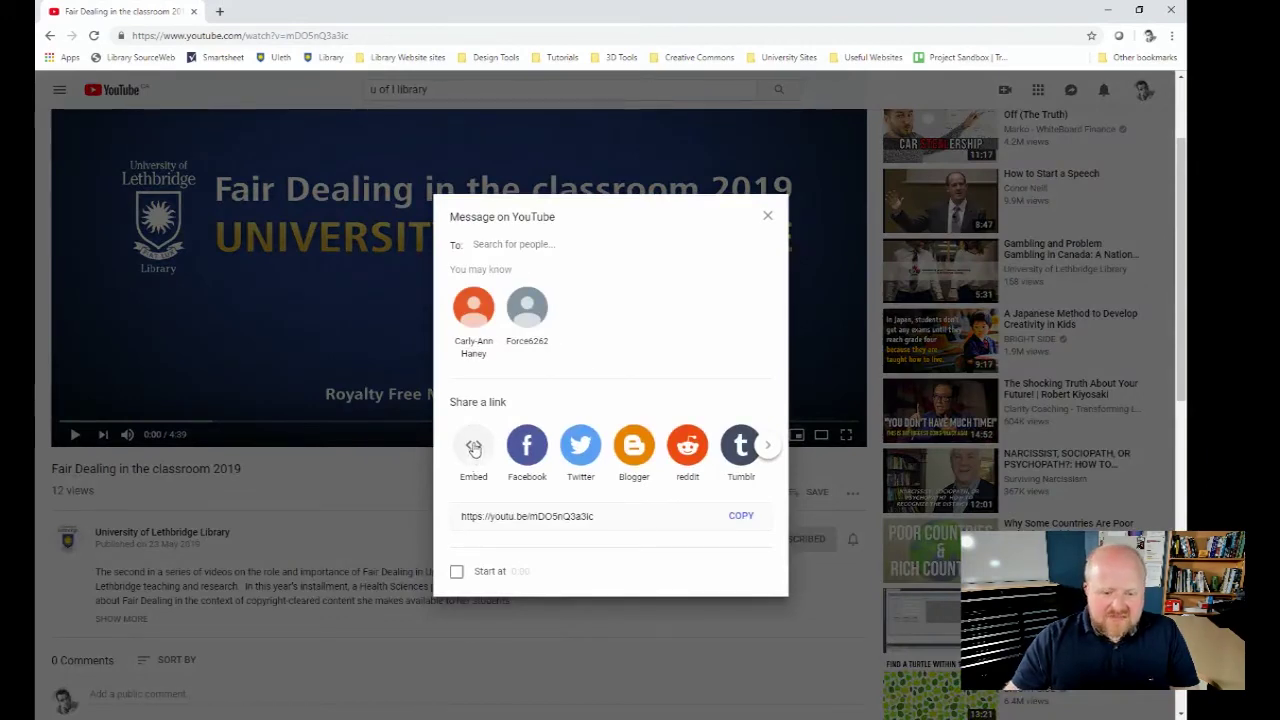
pyautogui.click(473, 444)
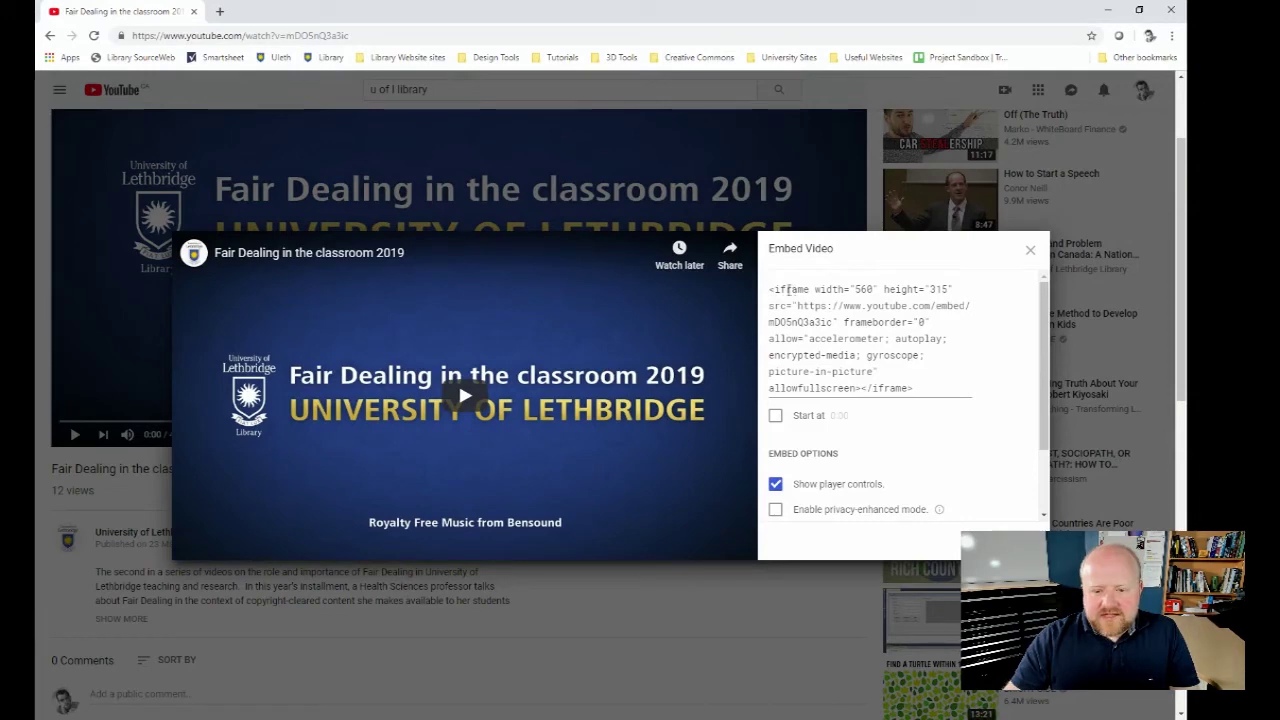
pyautogui.moveTo(771, 288); pyautogui.dragTo(933, 497)
pyautogui.hotkey('ctrl', 'c')
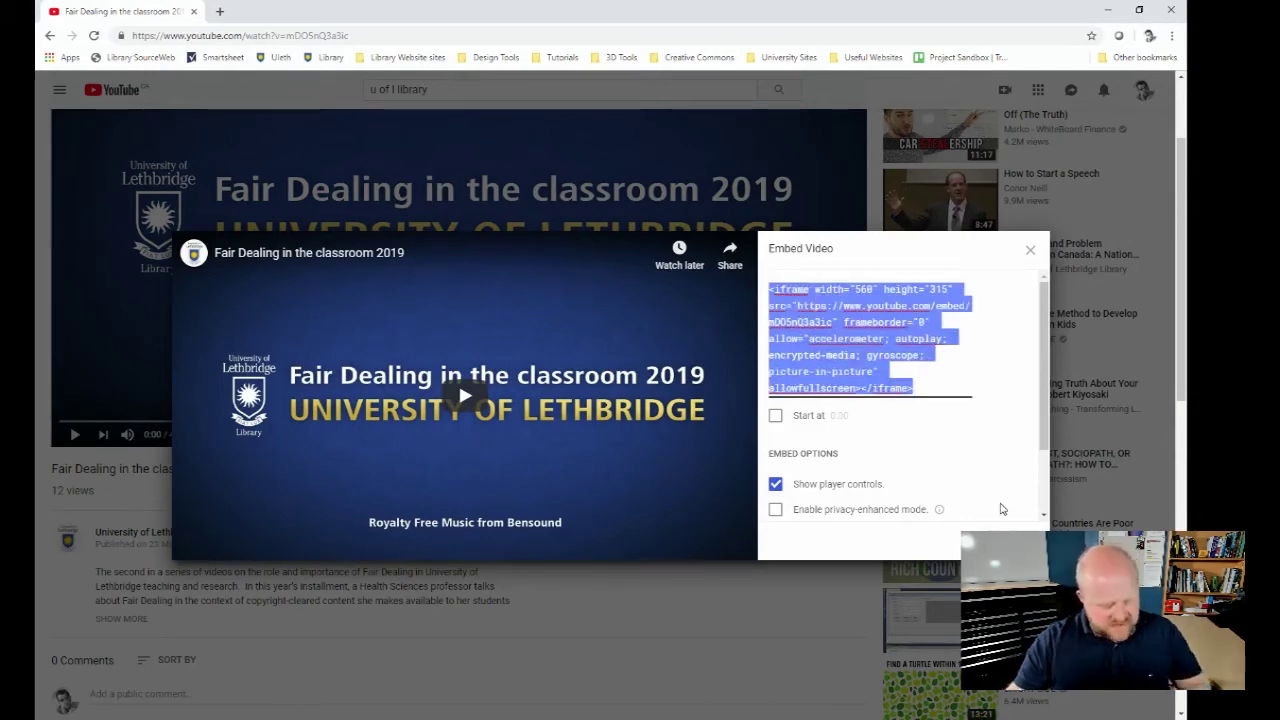
pyautogui.click(1030, 249)
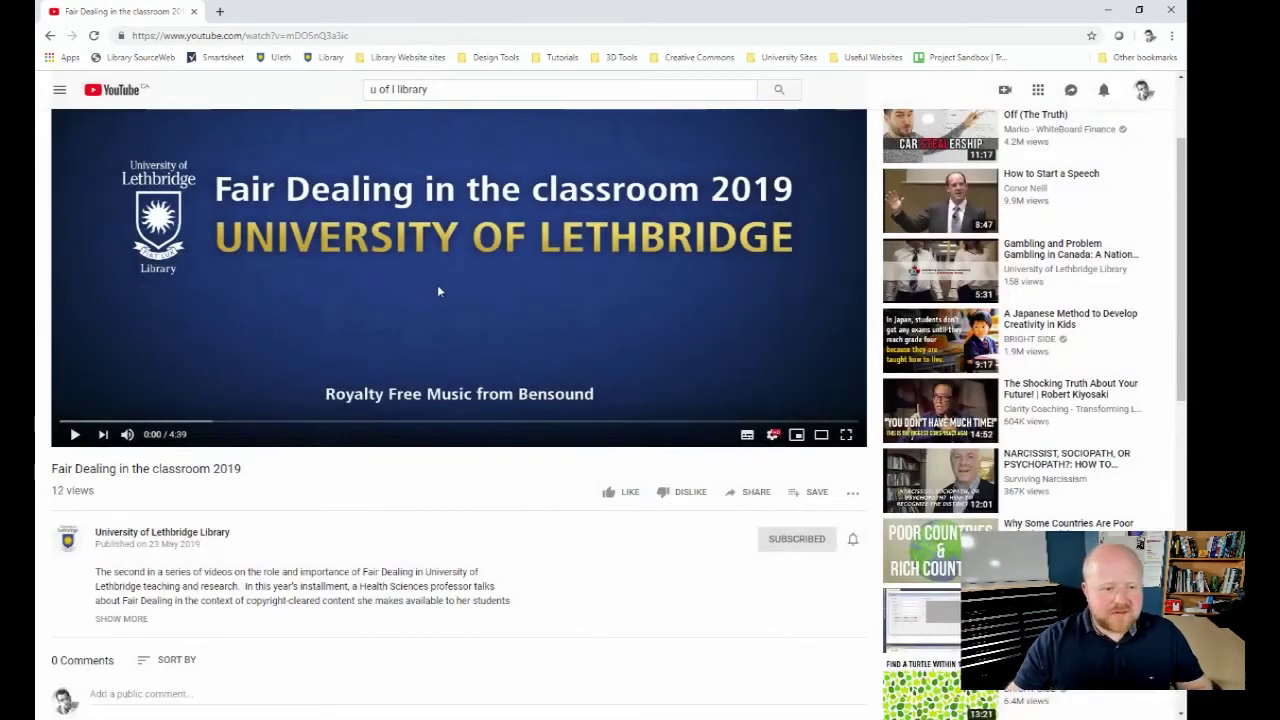
pyautogui.click(1107, 9)
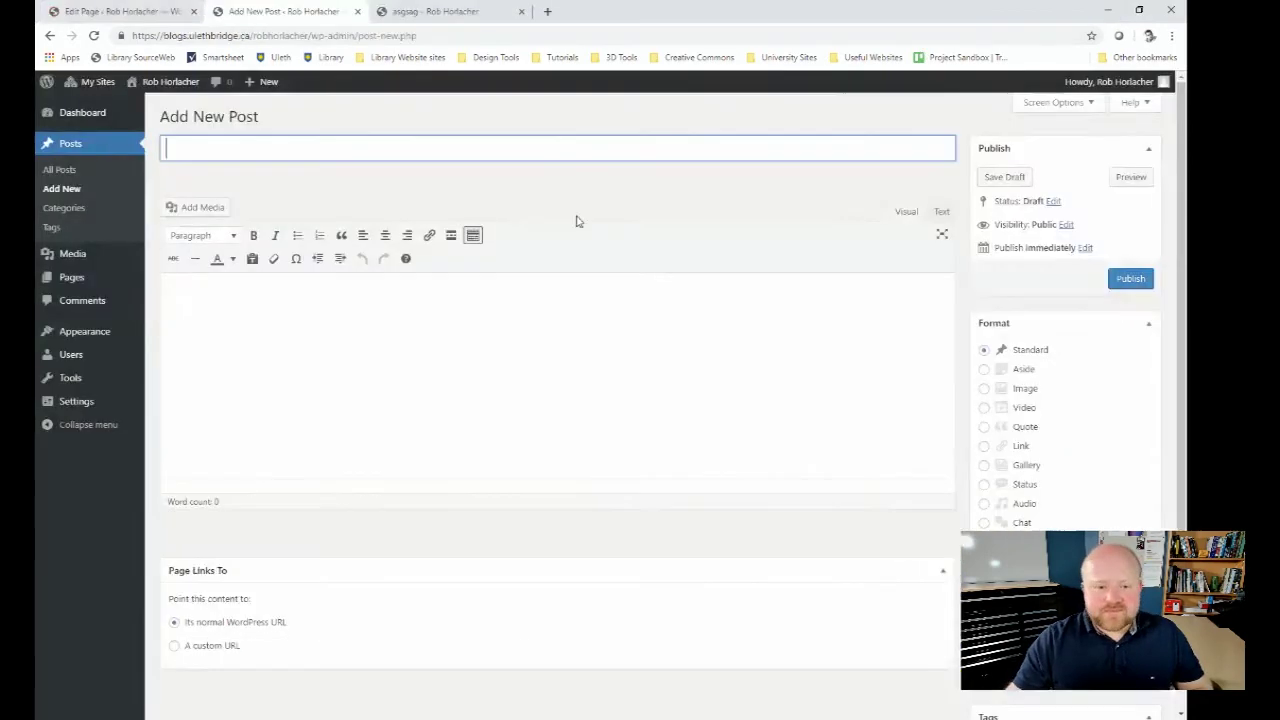
# Step: Paste the iframe embed code into the new post's Text view and preview it rendered as a video
pyautogui.click(391, 326)
pyautogui.hotkey('ctrl', 'v')
pyautogui.moveTo(372, 337); pyautogui.dragTo(157, 311)
pyautogui.click(380, 353)
pyautogui.hotkey('ctrl', 'a')
pyautogui.hotkey('ctrl', 'x')
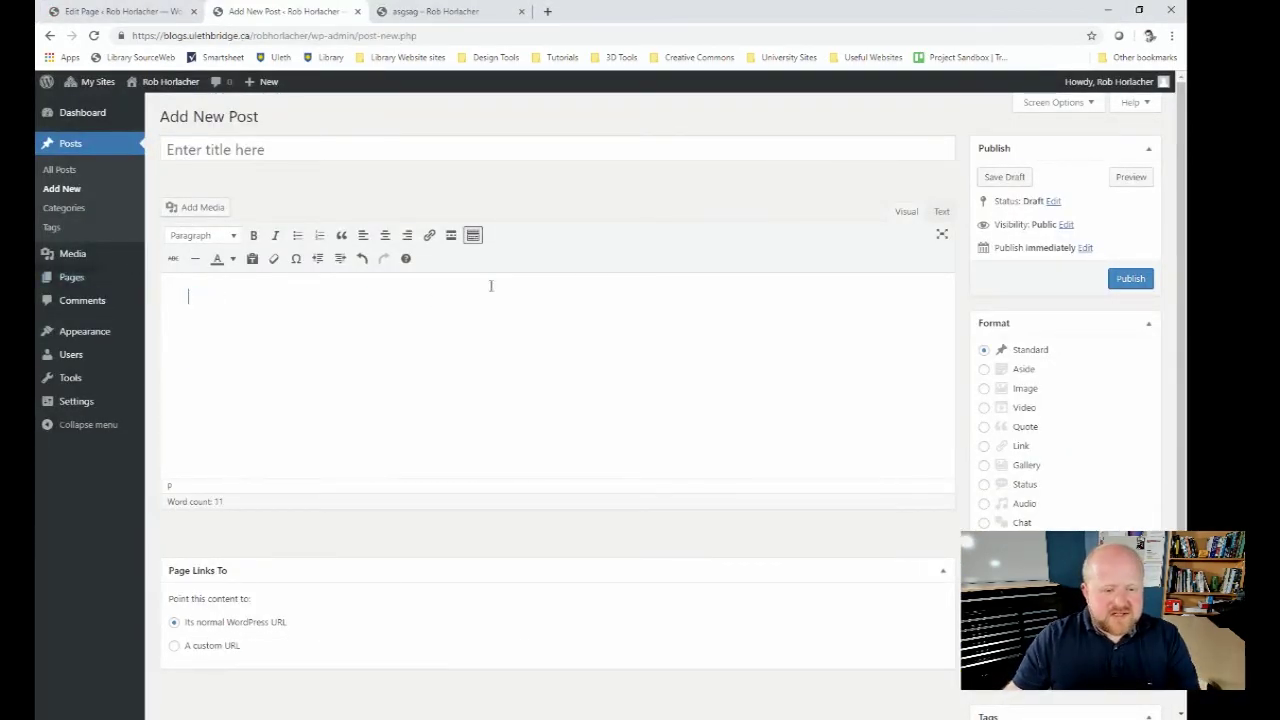
pyautogui.click(941, 212)
pyautogui.hotkey('ctrl', 'v')
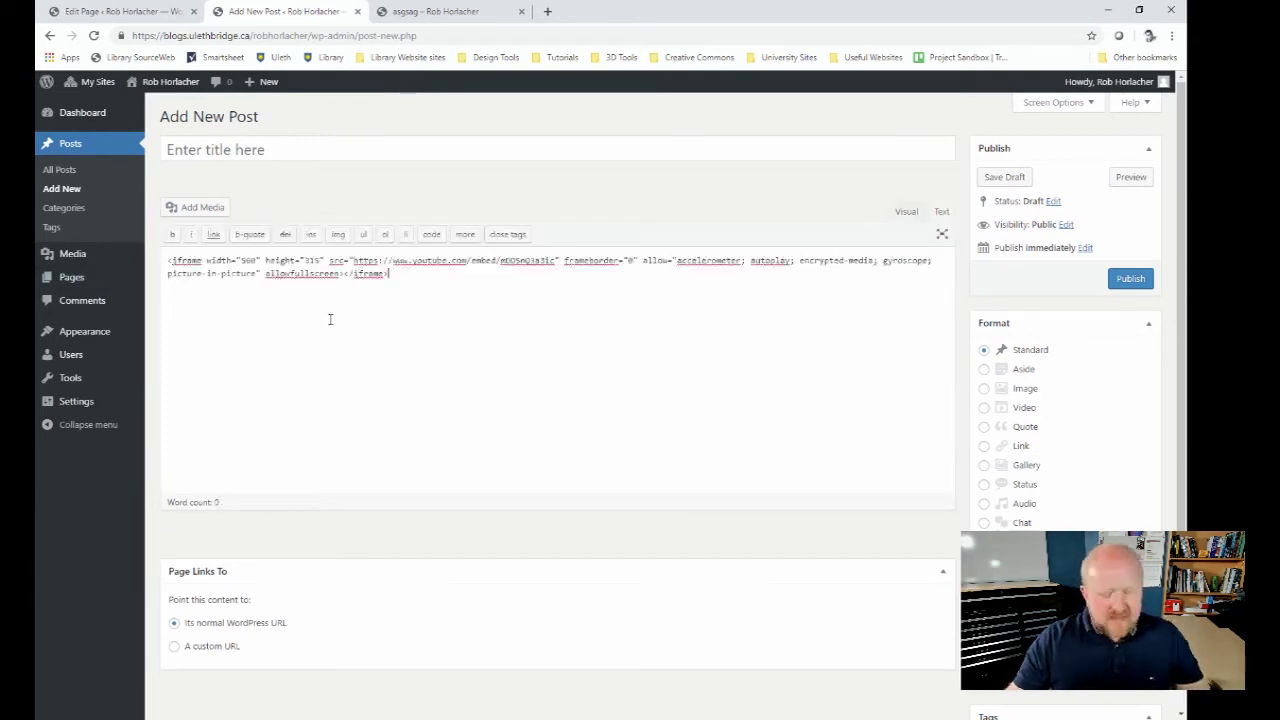
pyautogui.click(903, 212)
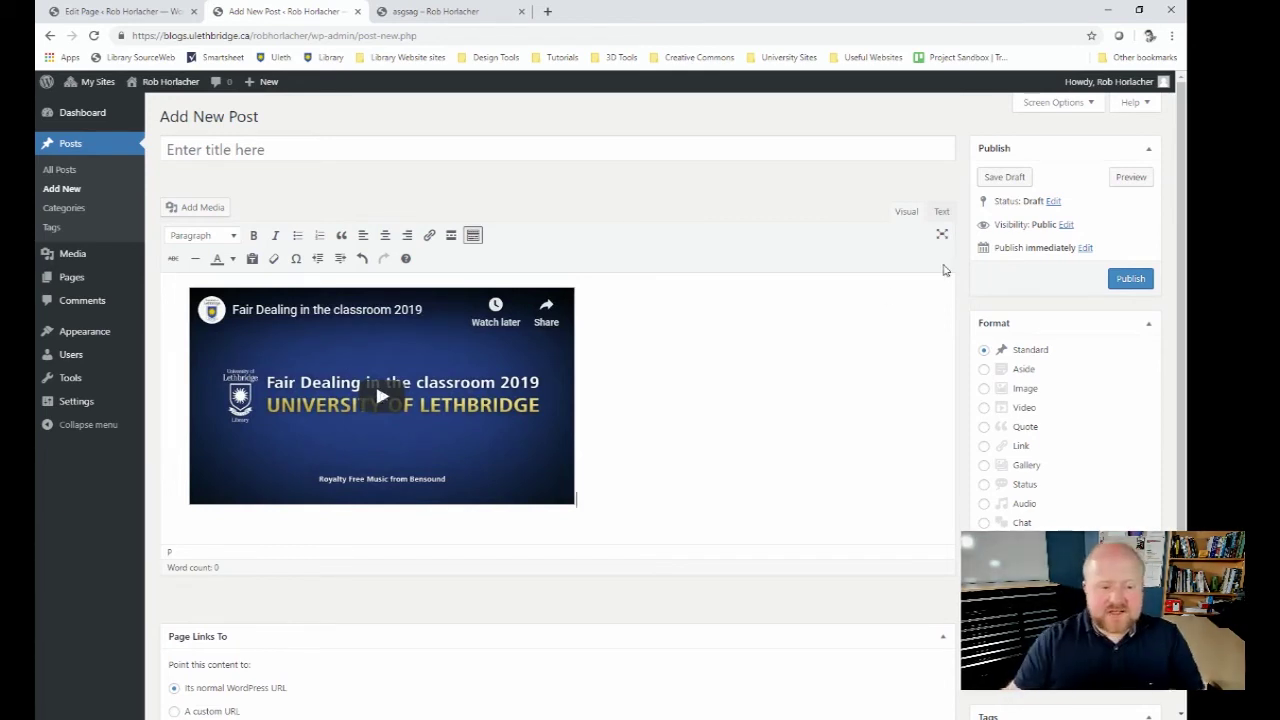
# Step: Delete the iframe code from the post and select the YouTube video's page address
pyautogui.click(940, 212)
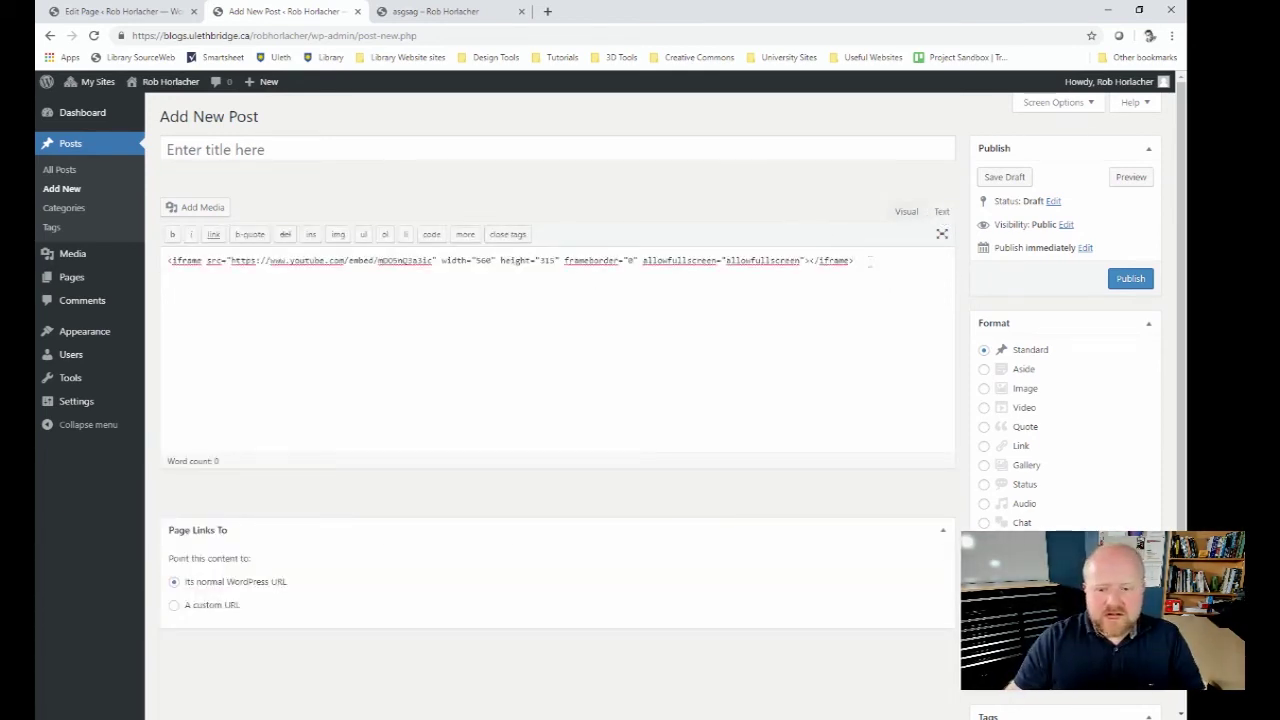
pyautogui.moveTo(869, 262); pyautogui.dragTo(92, 282)
pyautogui.press('Delete')
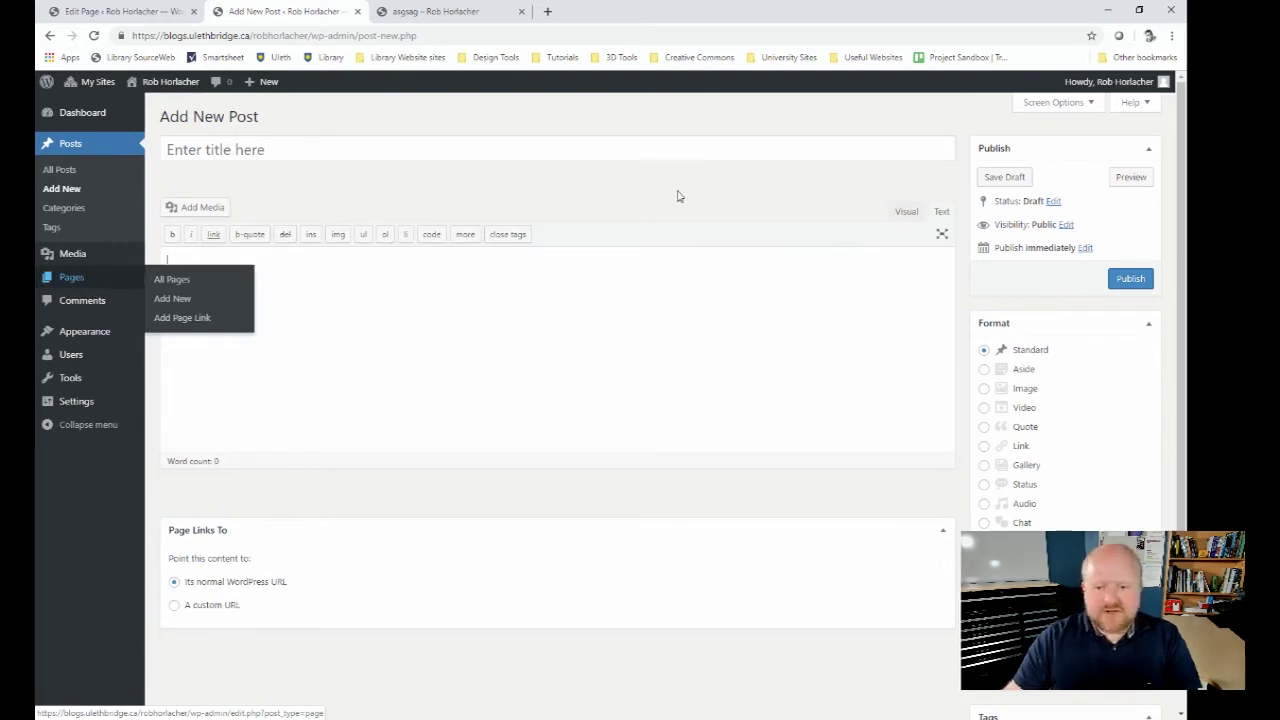
pyautogui.click(905, 212)
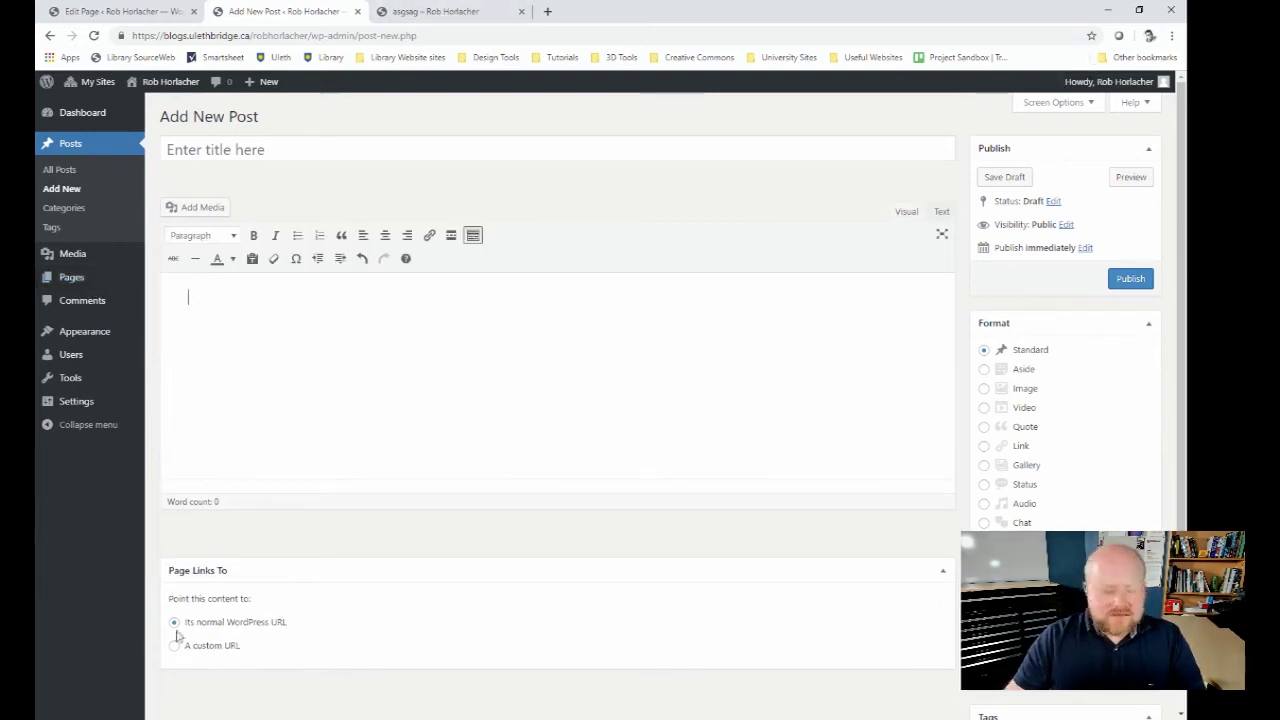
pyautogui.hotkey('alt', 'Tab')
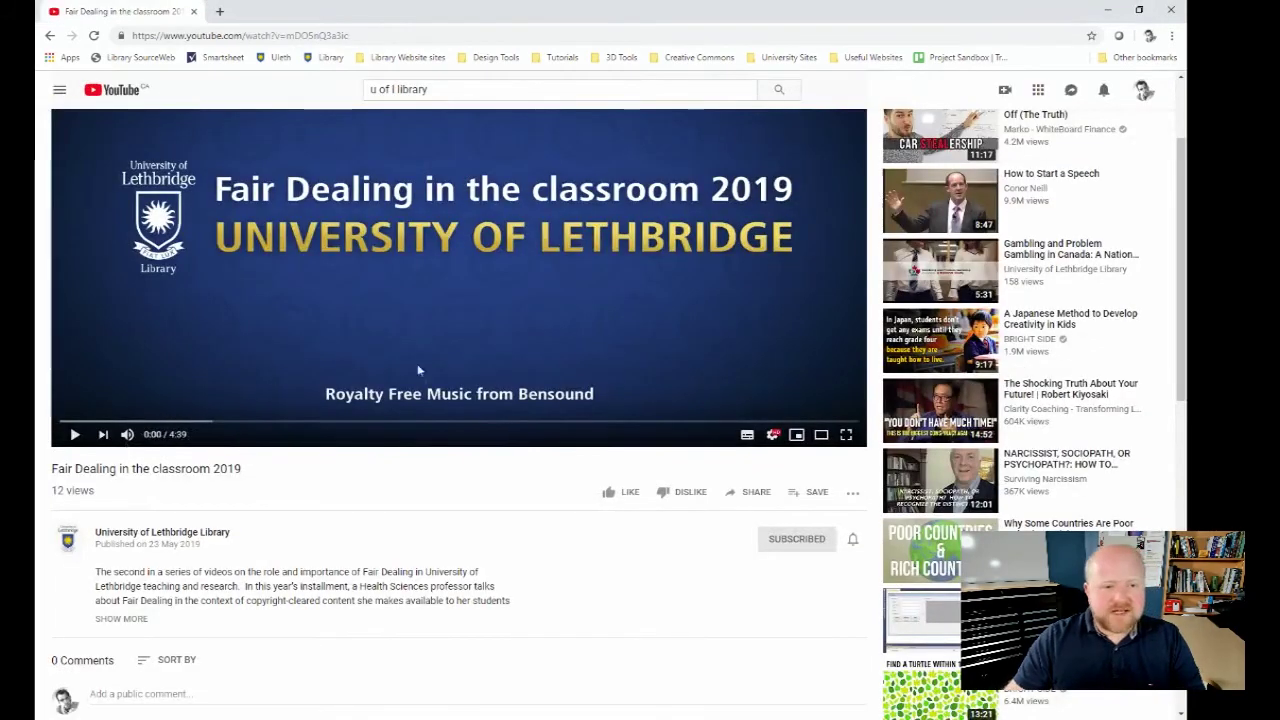
pyautogui.click(384, 35)
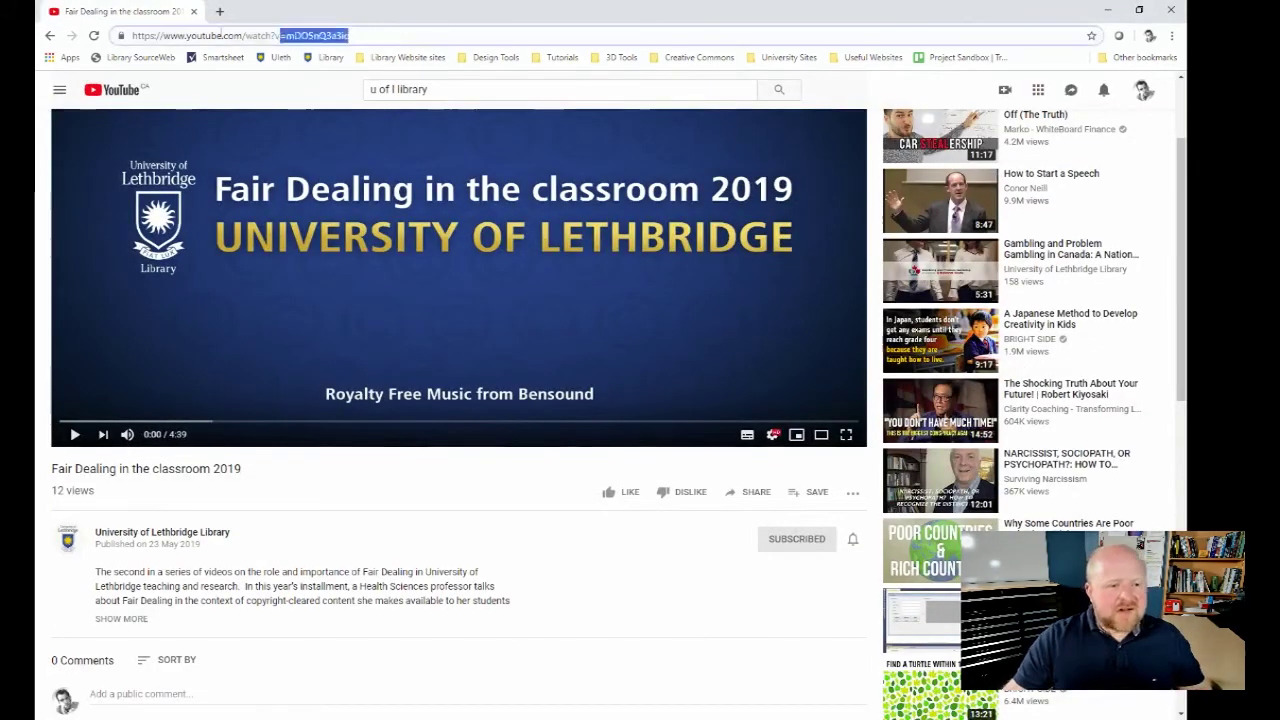
# Step: Paste the Fair Dealing video's YouTube link into the post body and check its HTML source
pyautogui.click(1108, 10)
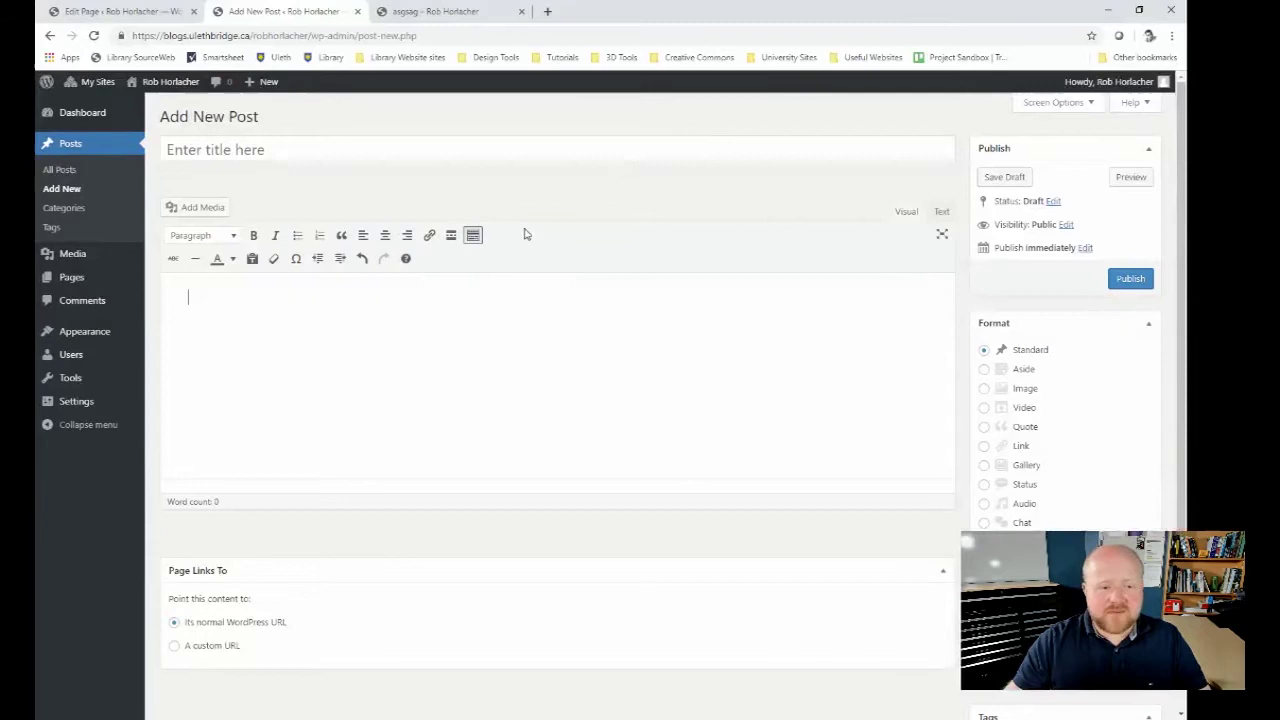
pyautogui.click(463, 299)
pyautogui.hotkey('ctrl', 'v')
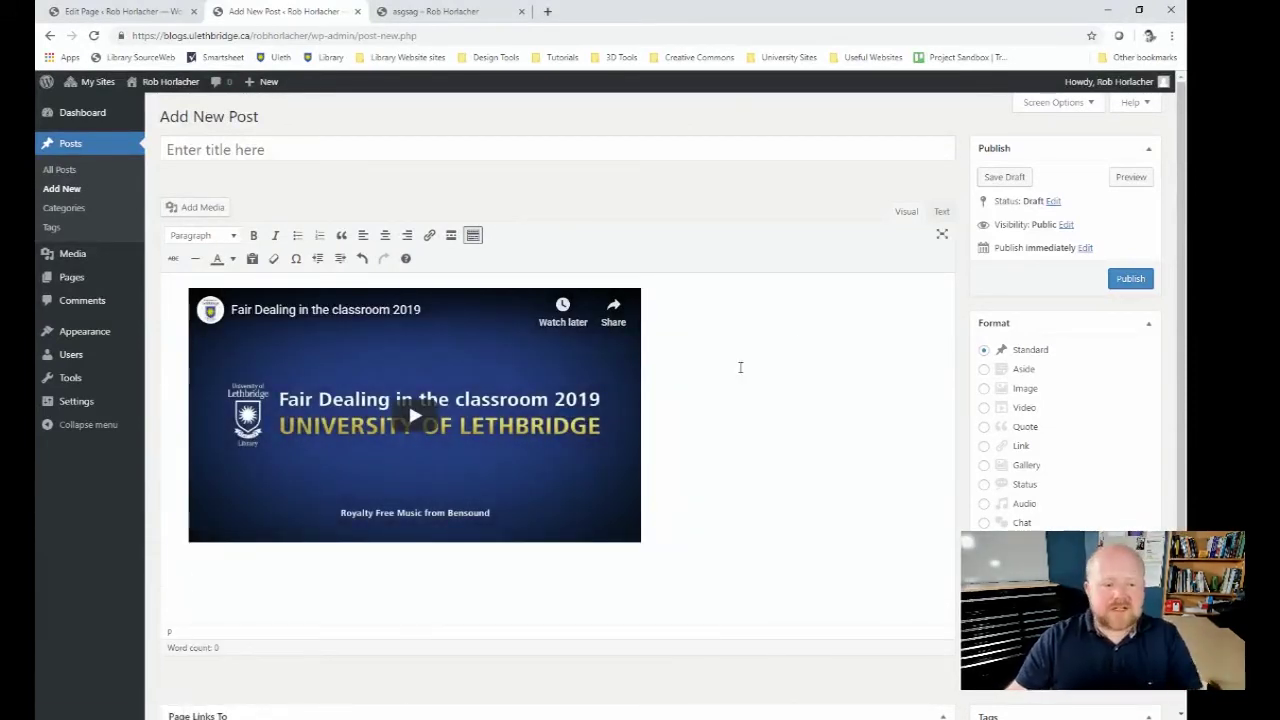
pyautogui.click(940, 212)
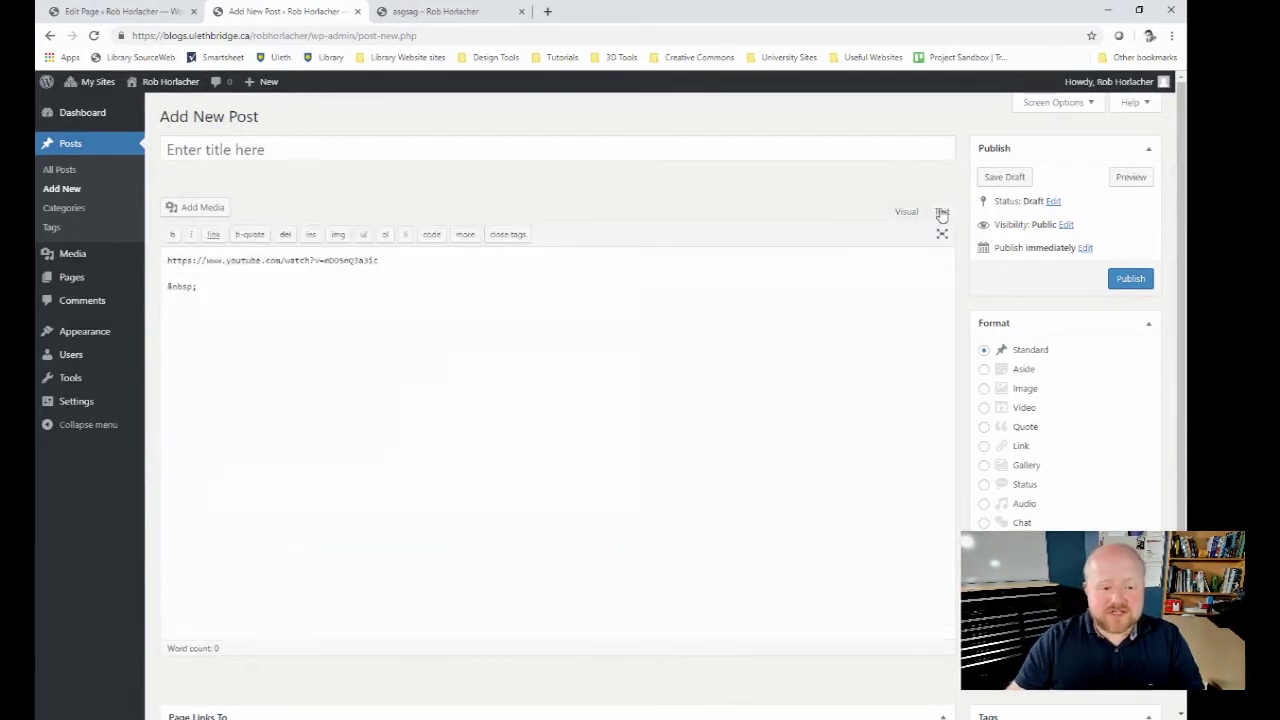
pyautogui.click(906, 211)
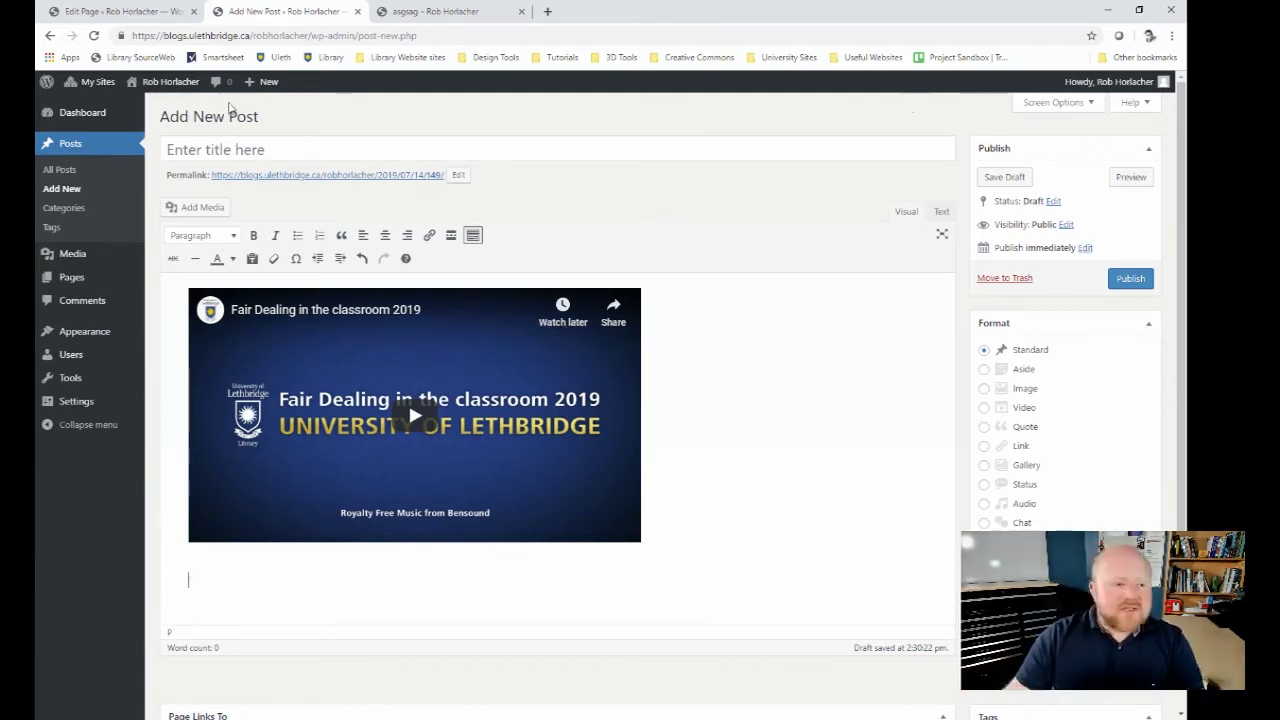
# Step: Leave the unsaved new post for the live site and scroll to its sidebar menu
pyautogui.moveTo(170, 82)
pyautogui.click(168, 110)
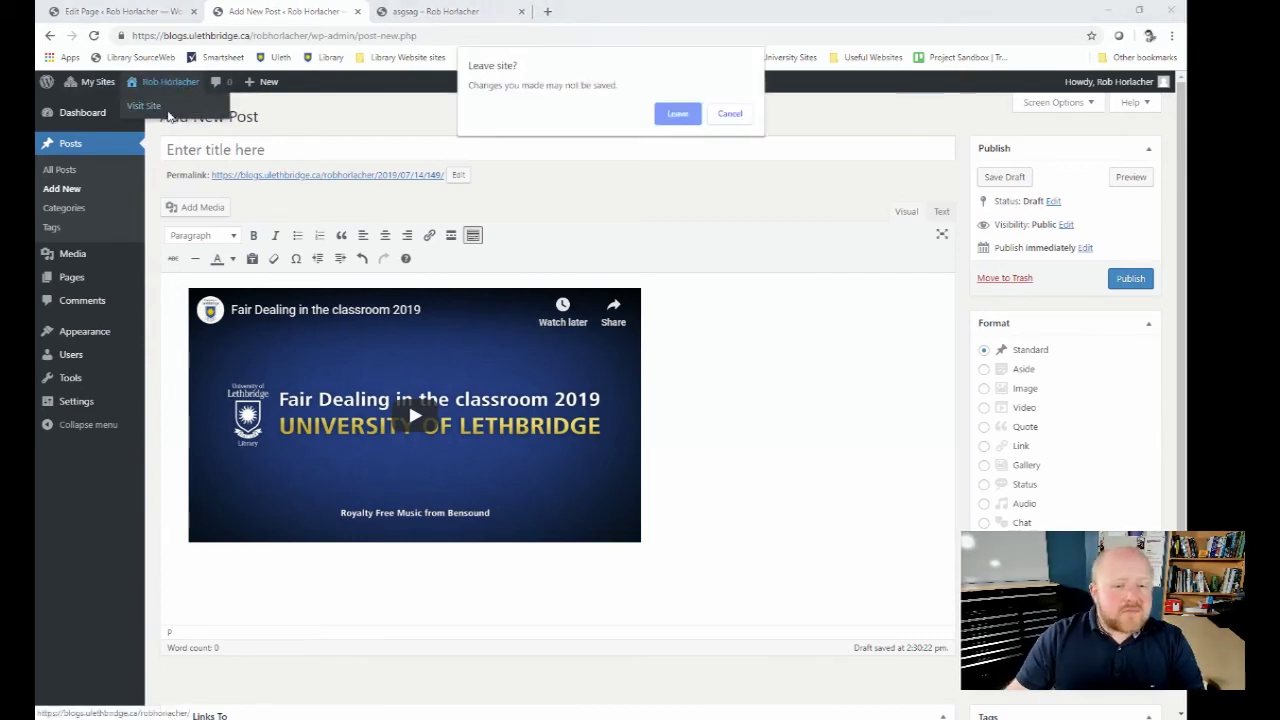
pyautogui.click(678, 114)
pyautogui.scroll(-1, 250, 240)
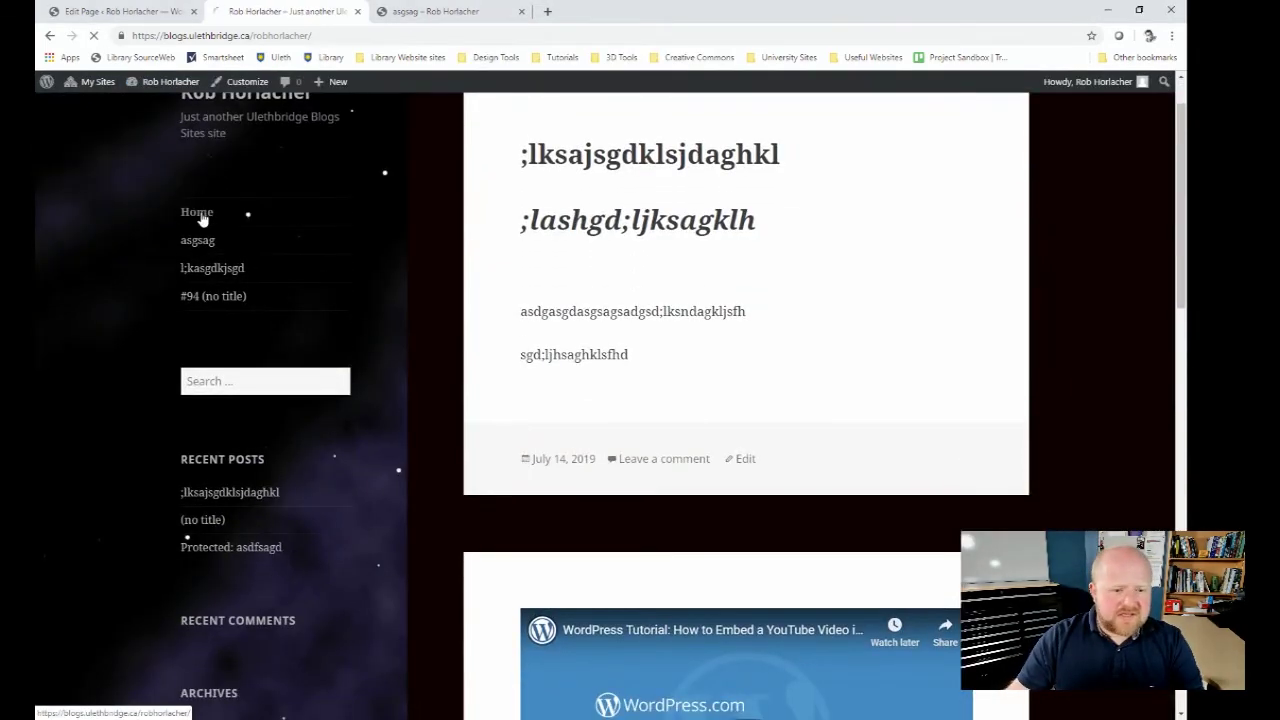
pyautogui.scroll(-4, 648, 323)
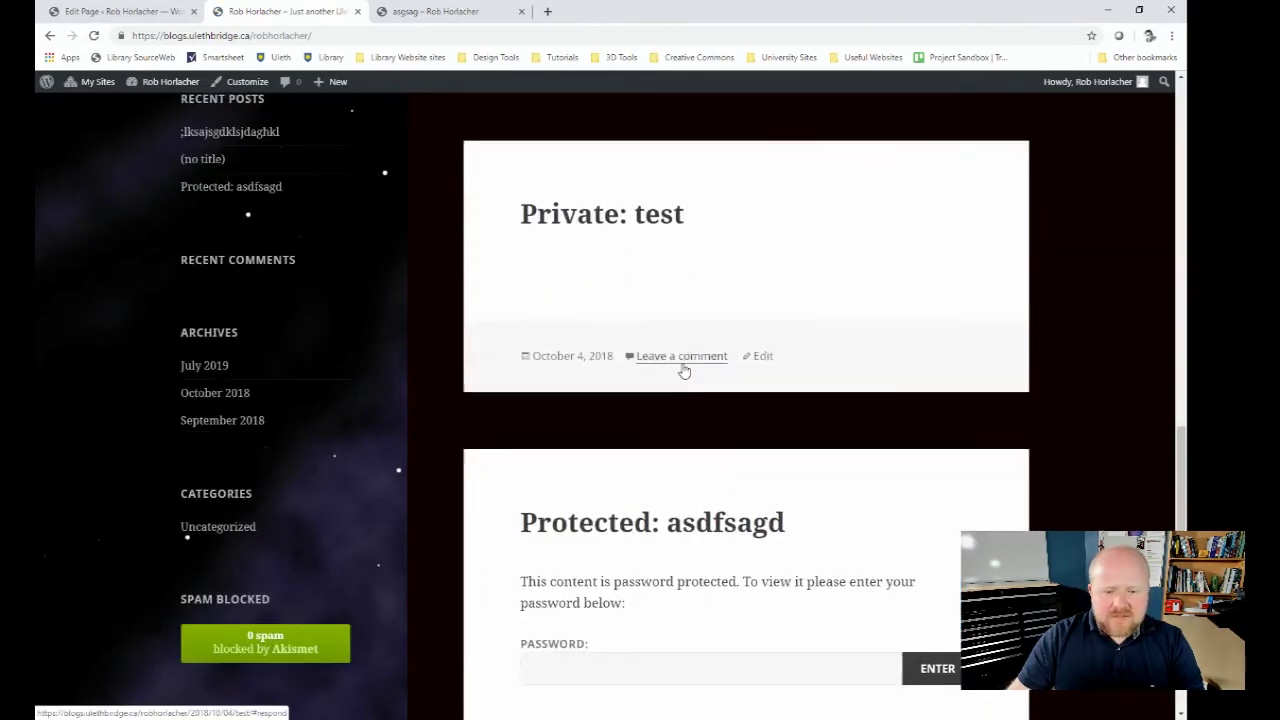
pyautogui.scroll(8, 683, 369)
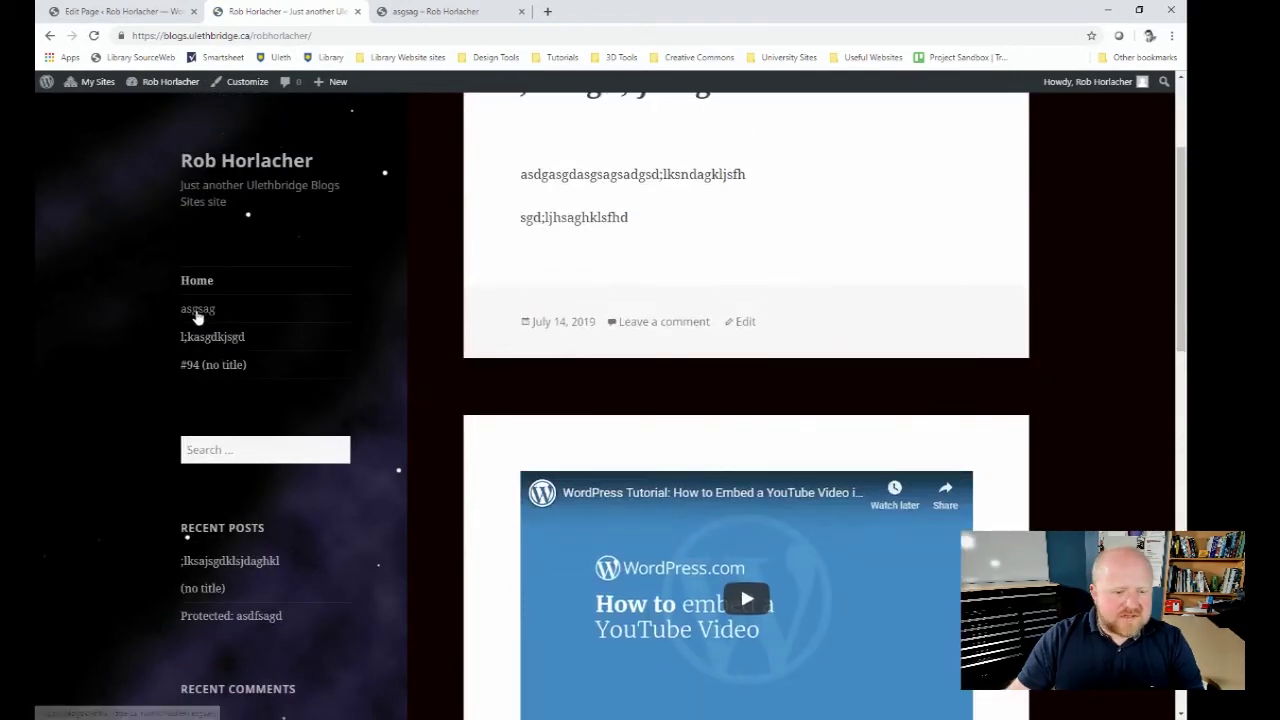
# Step: Open the asgsag, l;kasgdkjsgd and #94 menu links, then return to the page editor tab
pyautogui.click(201, 312)
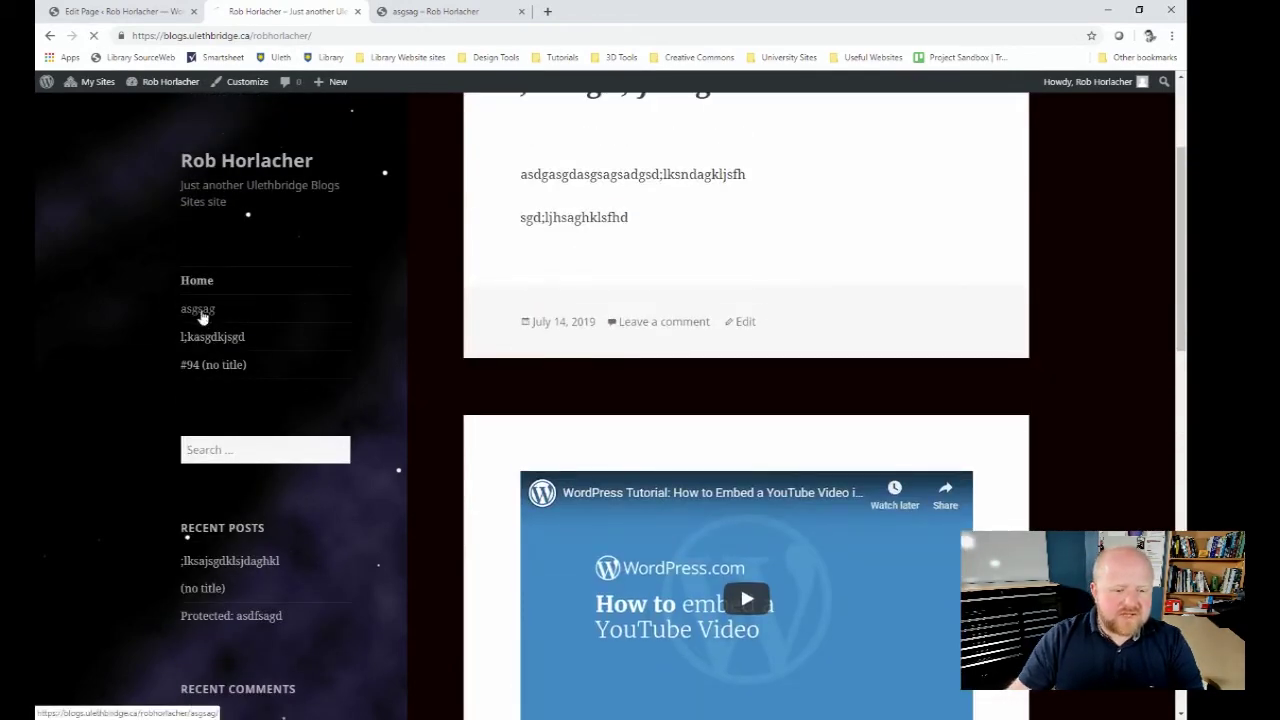
pyautogui.click(215, 340)
pyautogui.click(222, 366)
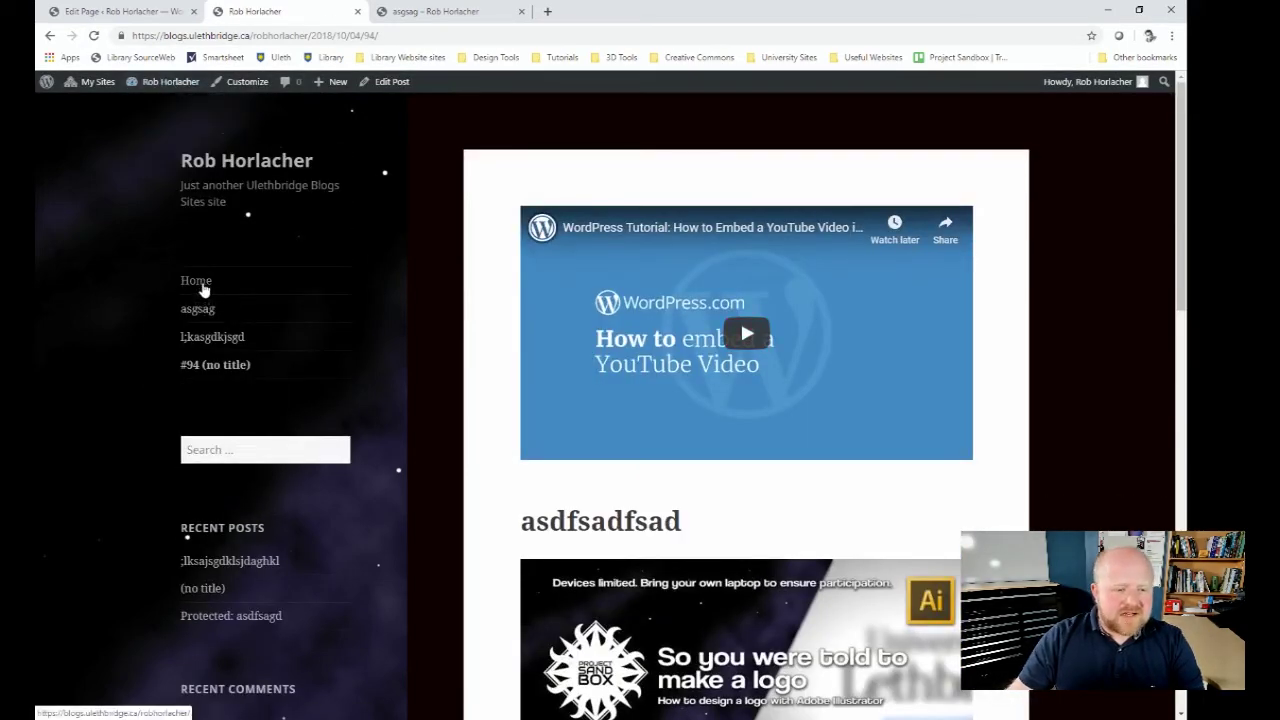
pyautogui.click(120, 11)
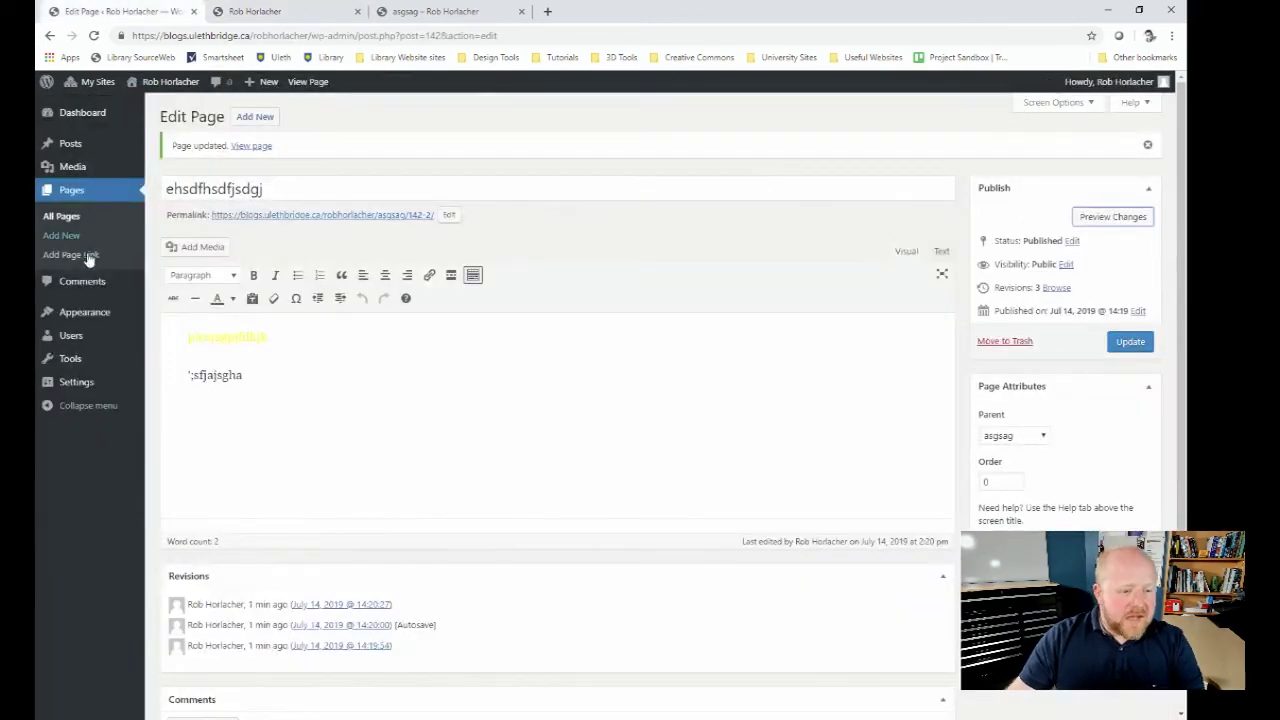
pyautogui.click(265, 13)
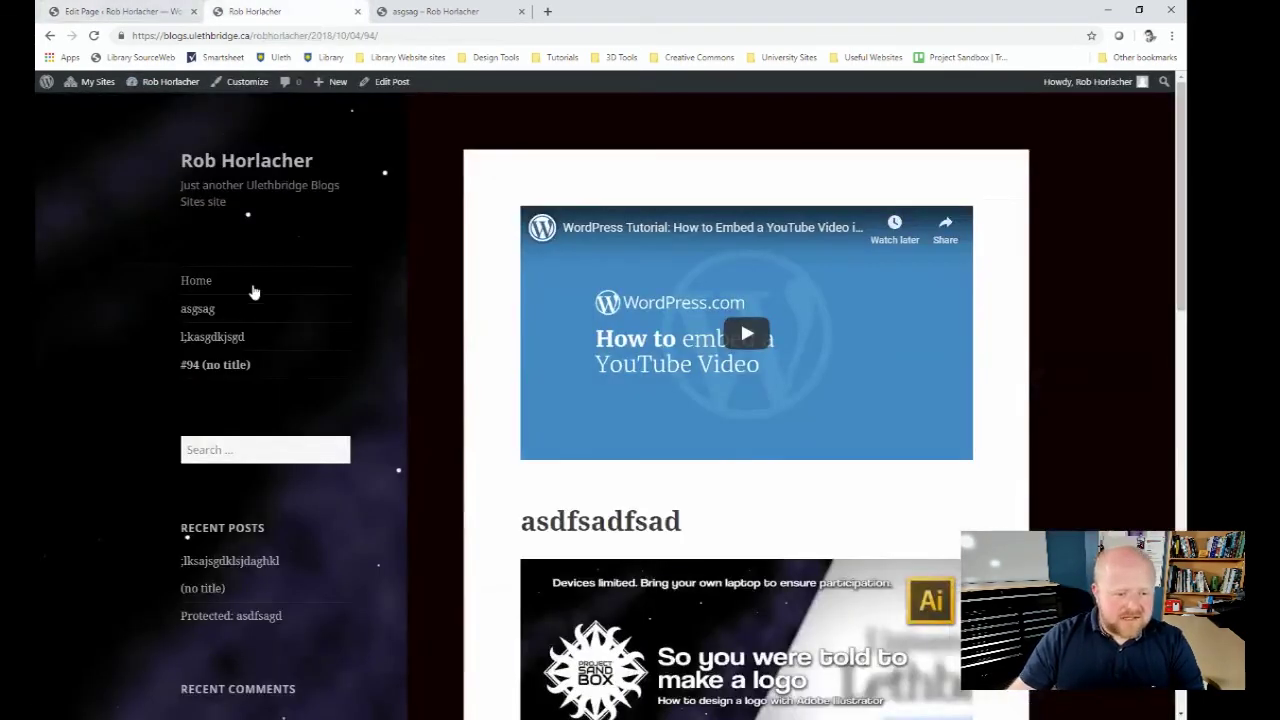
pyautogui.click(125, 12)
pyautogui.moveTo(103, 340)
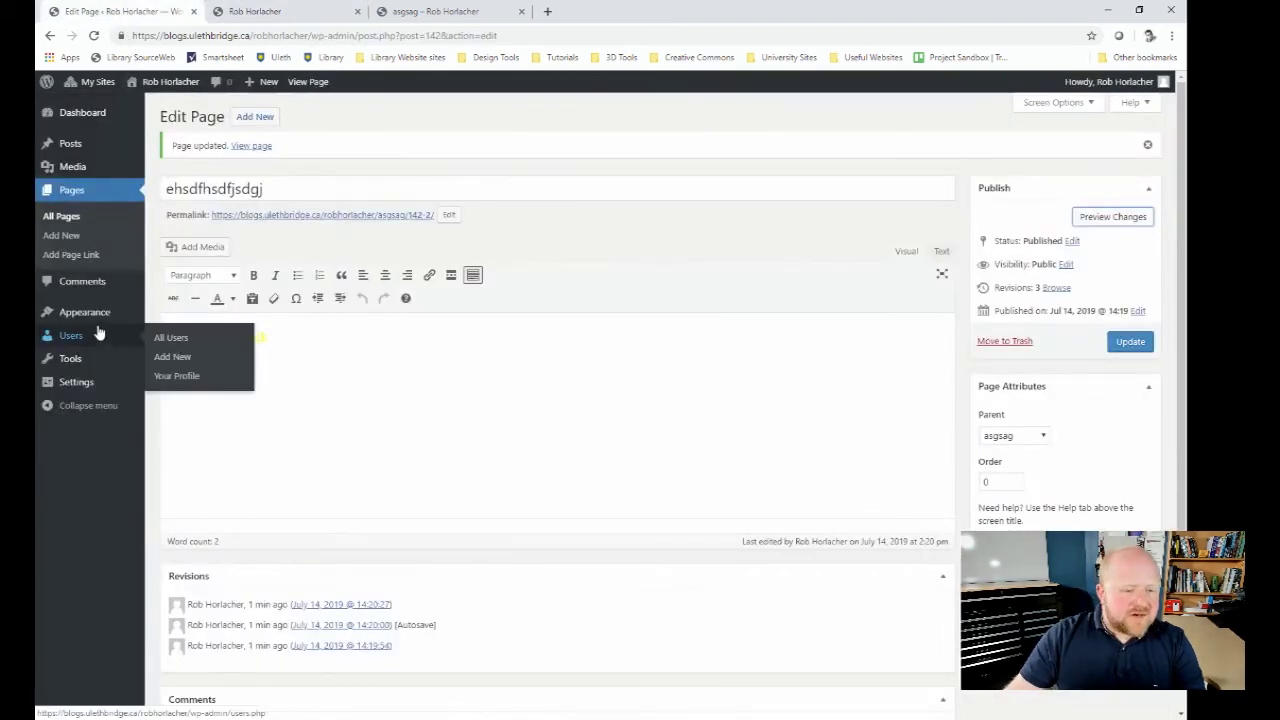
pyautogui.moveTo(95, 315)
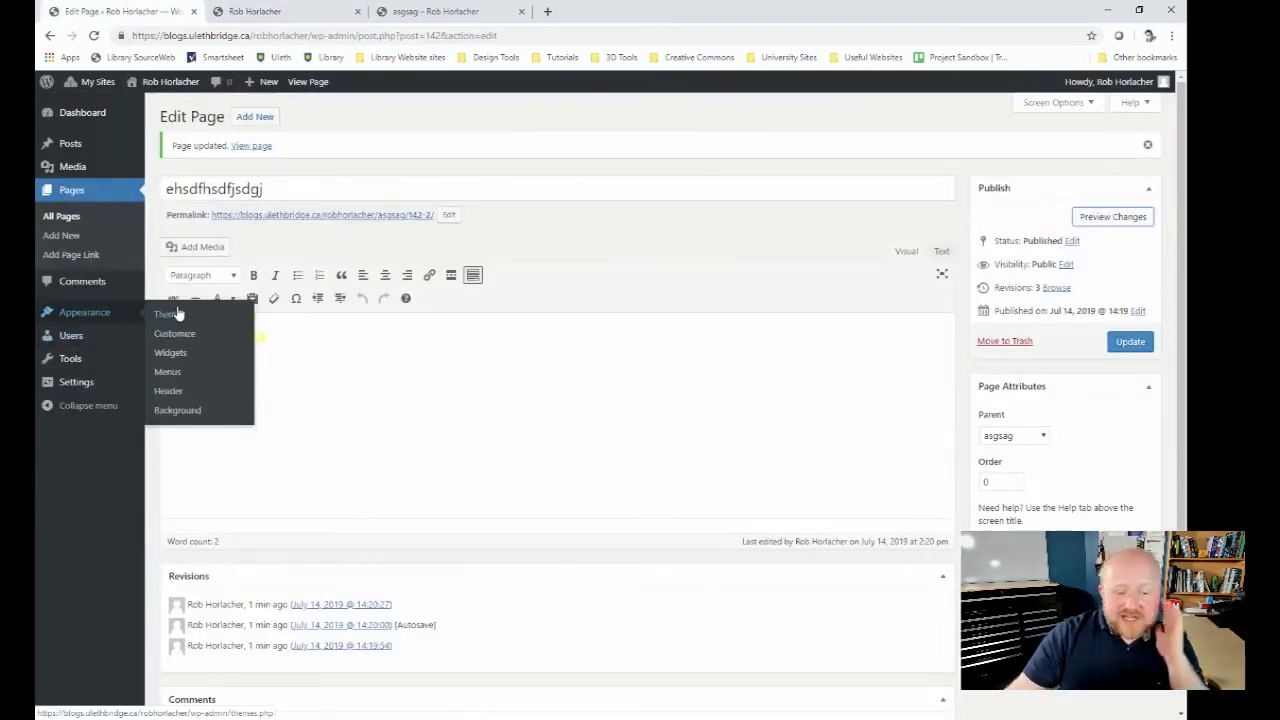
# Step: Delete the existing Menu 1 on the Menus screen
pyautogui.click(170, 372)
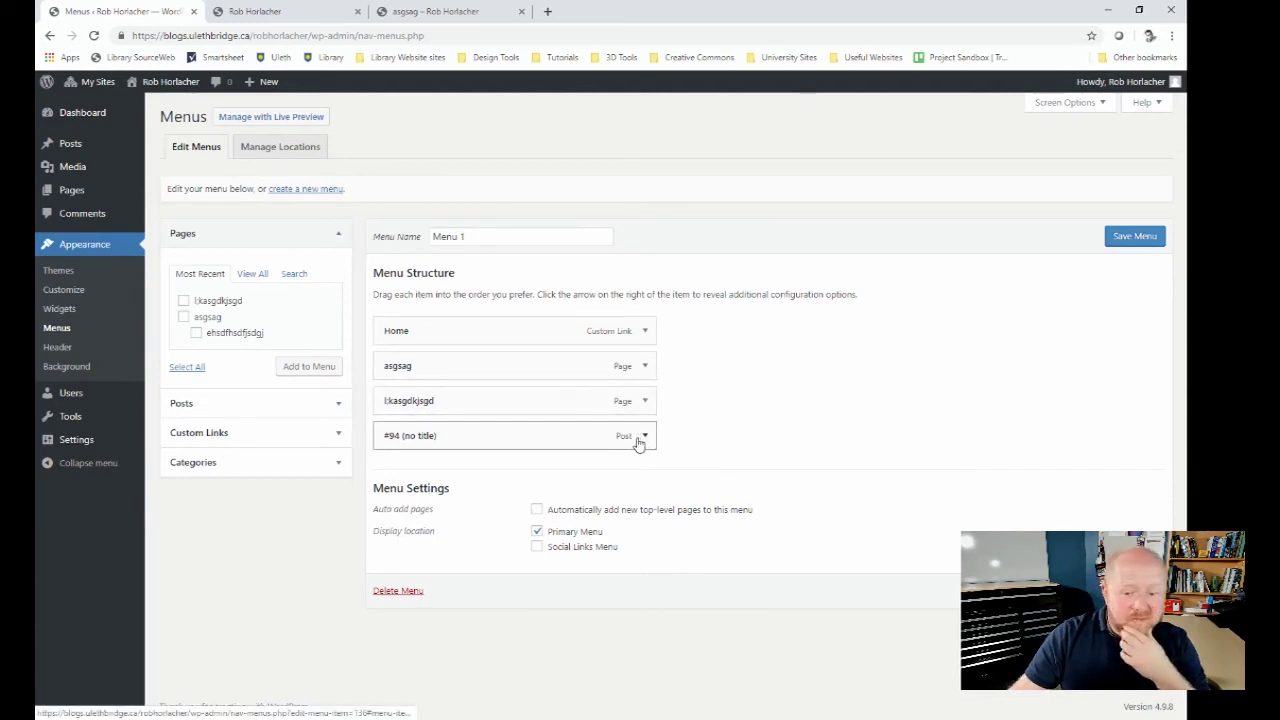
pyautogui.click(408, 593)
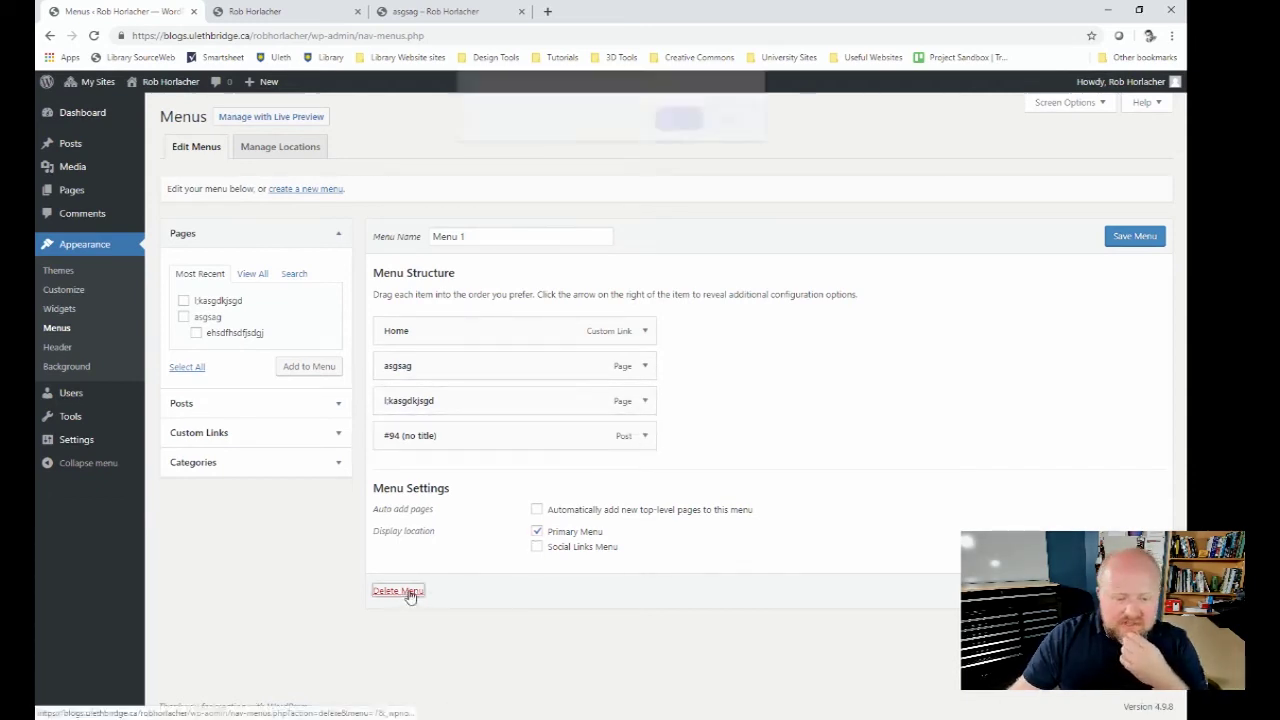
pyautogui.click(674, 126)
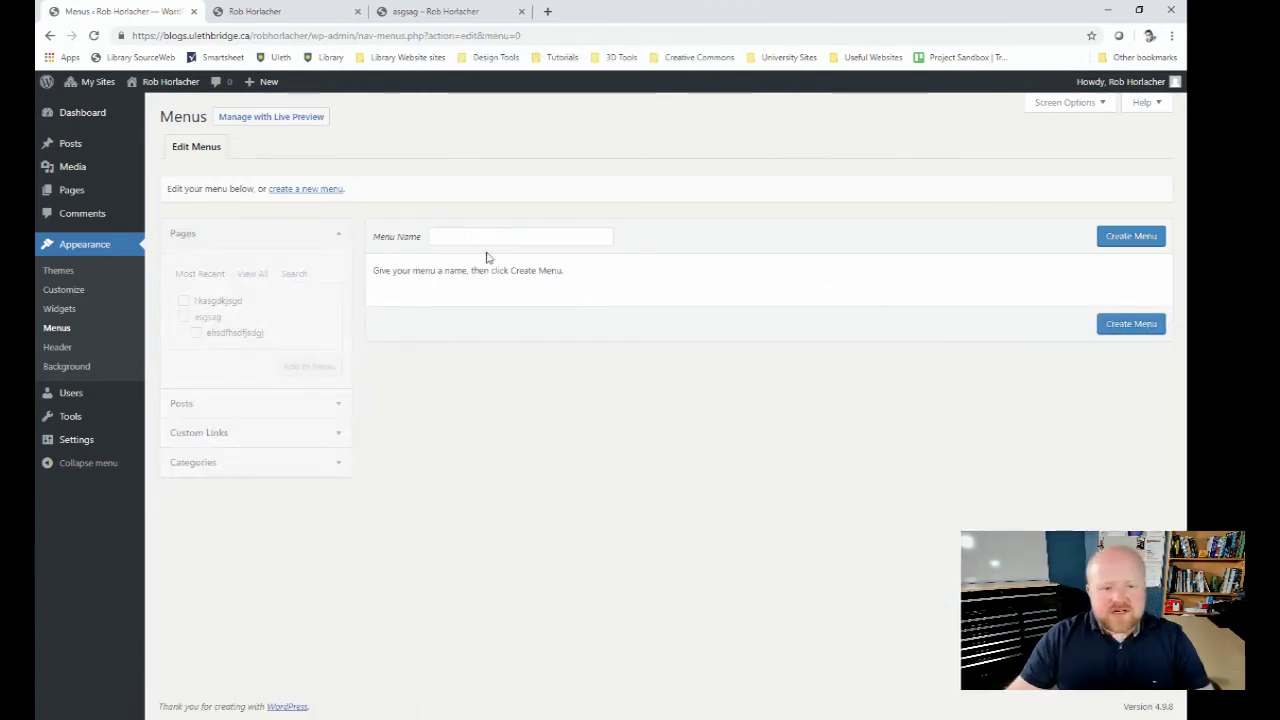
# Step: Create a new menu named 'Awesome menu'
pyautogui.click(490, 237)
pyautogui.write('New me')
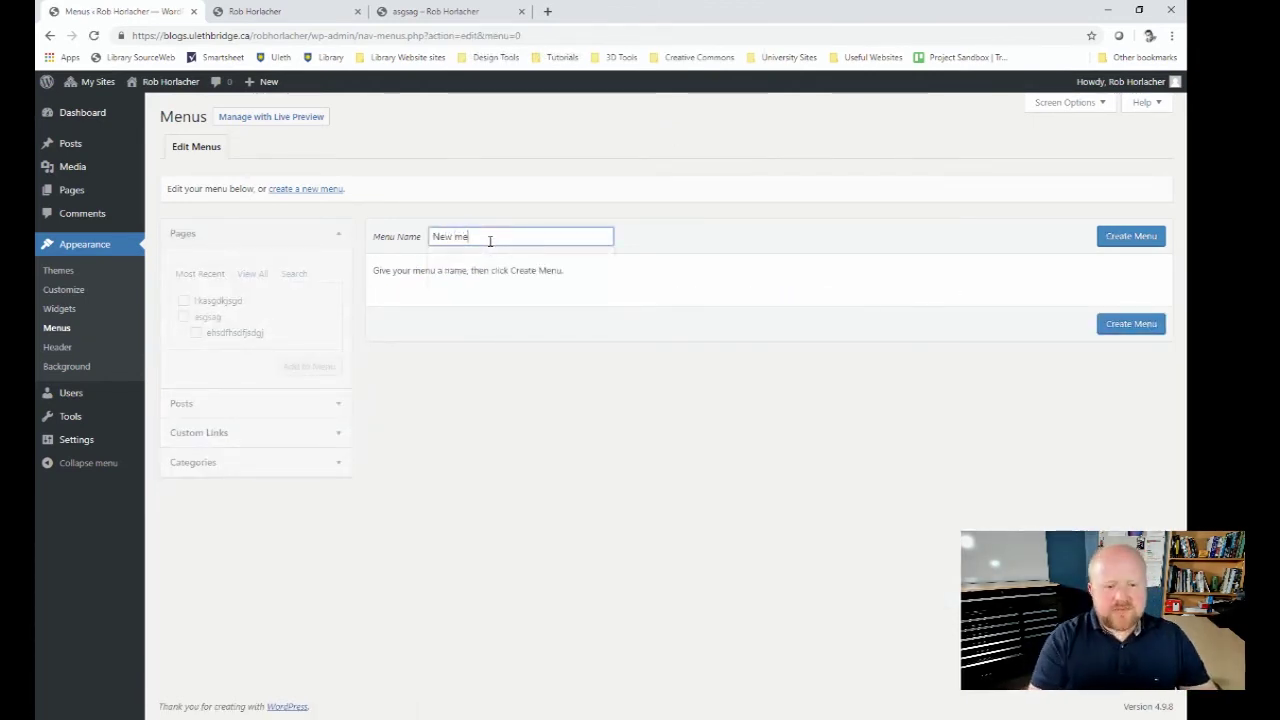
pyautogui.write('nu 1')
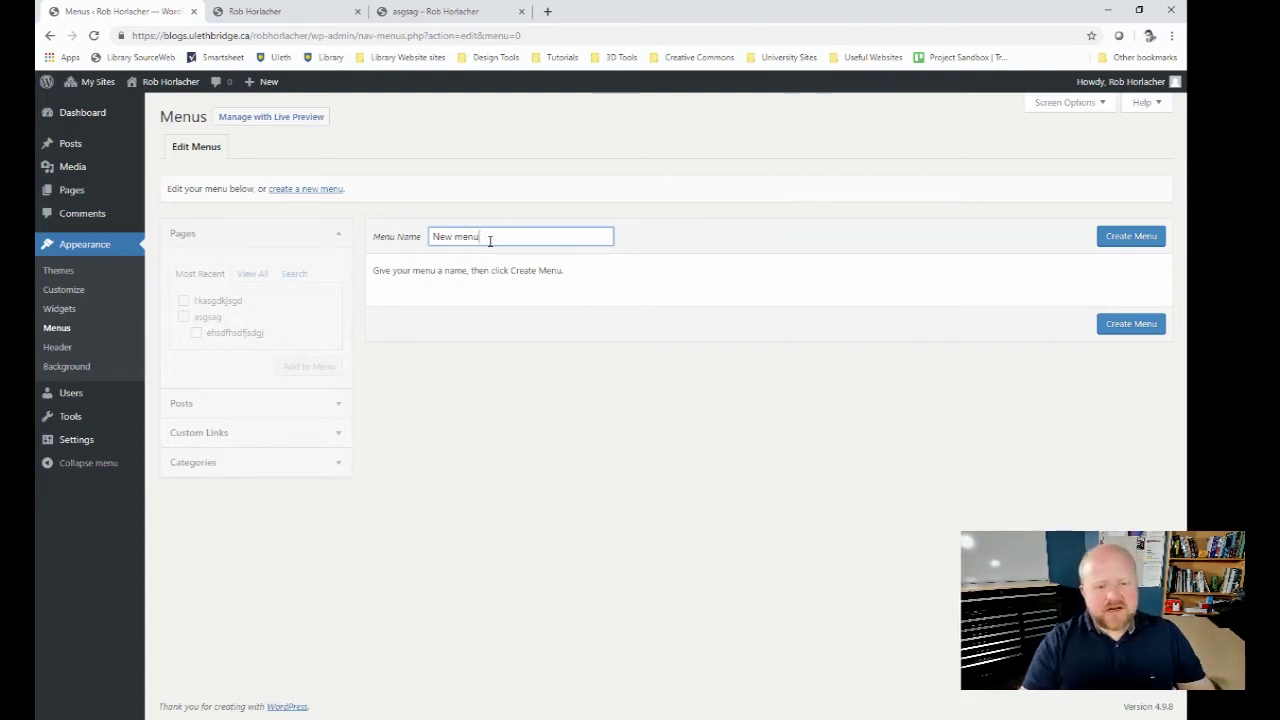
pyautogui.write('esome')
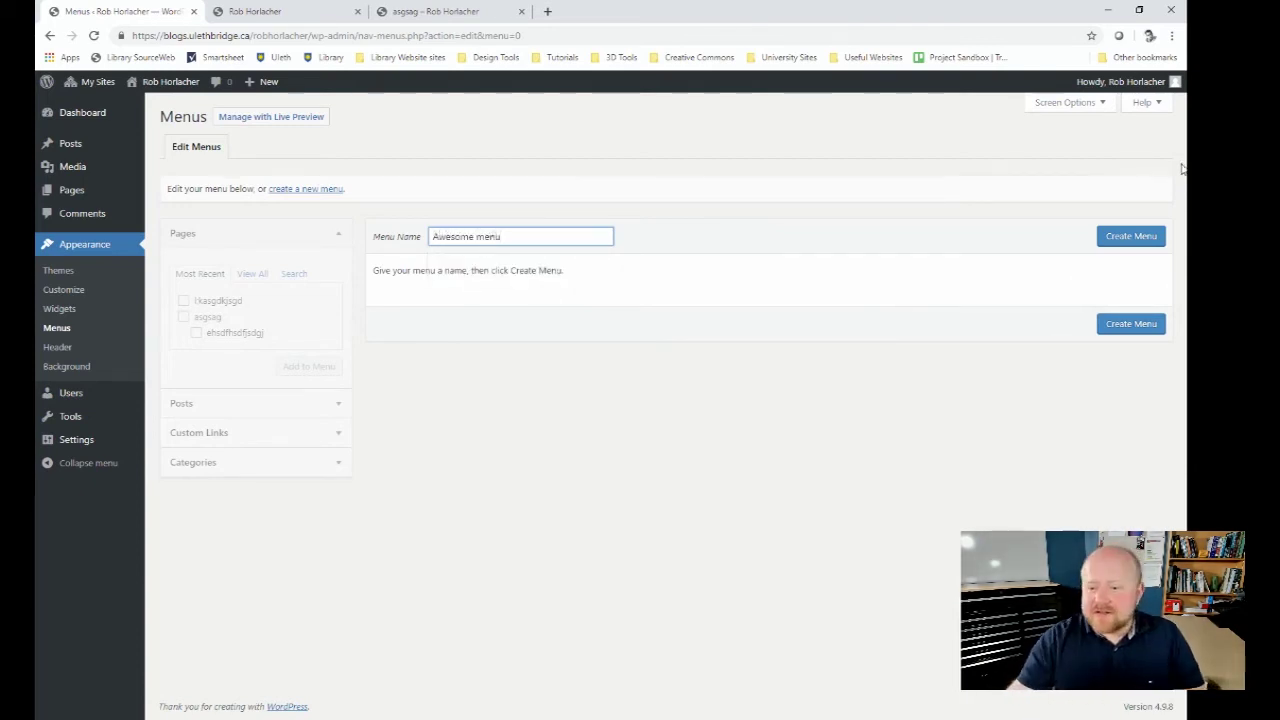
pyautogui.click(1125, 240)
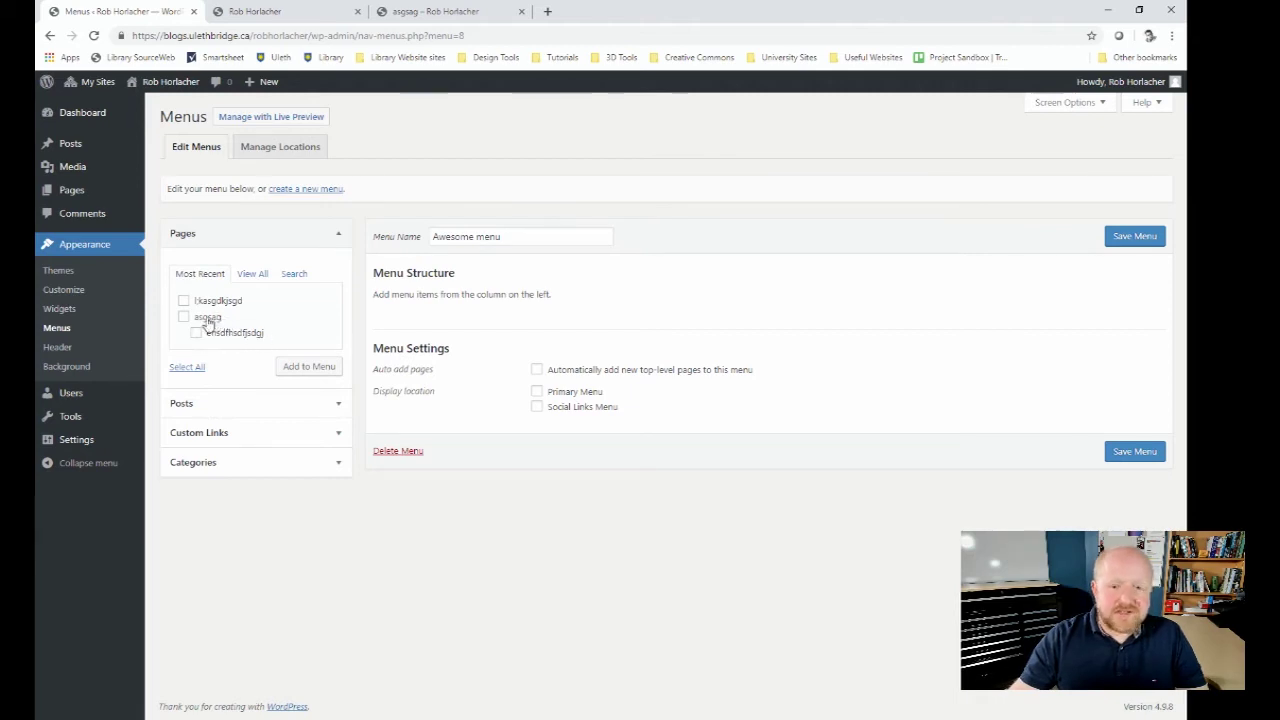
# Step: Add the asgsag and ehsdfhsdfjsdgj pages to Awesome menu and open it with Live Preview
pyautogui.click(184, 316)
pyautogui.click(196, 332)
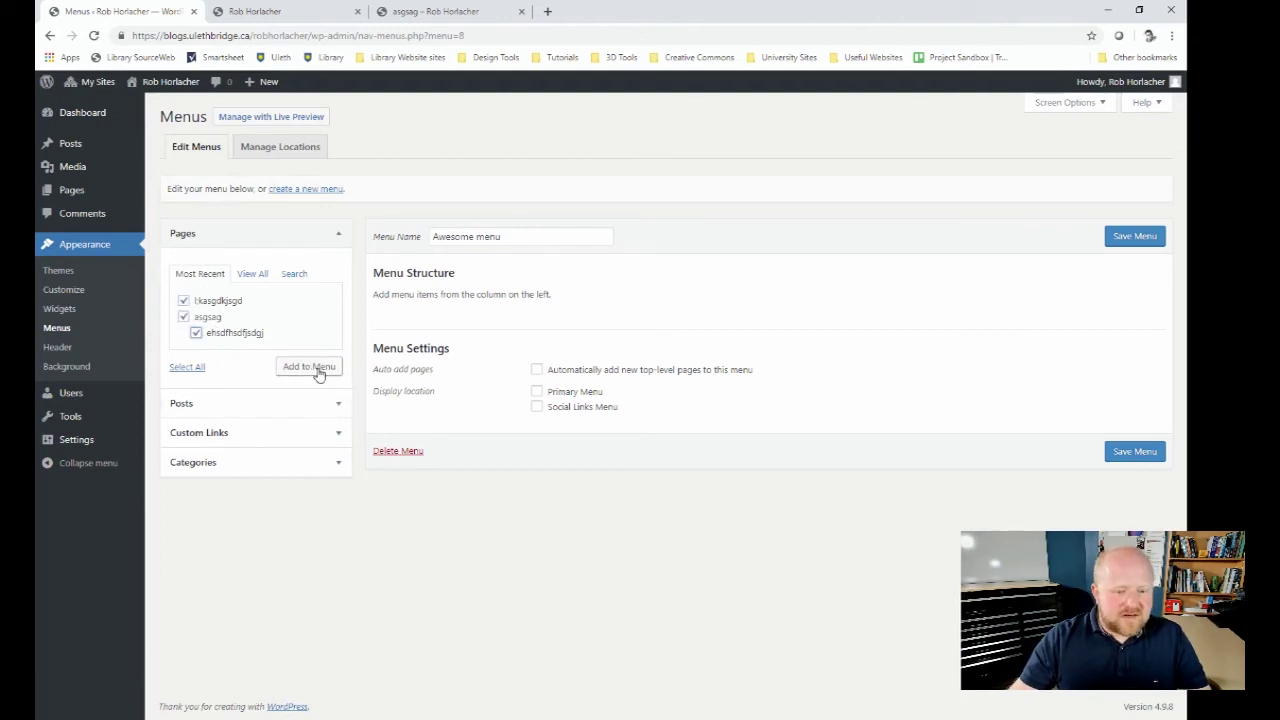
pyautogui.click(318, 367)
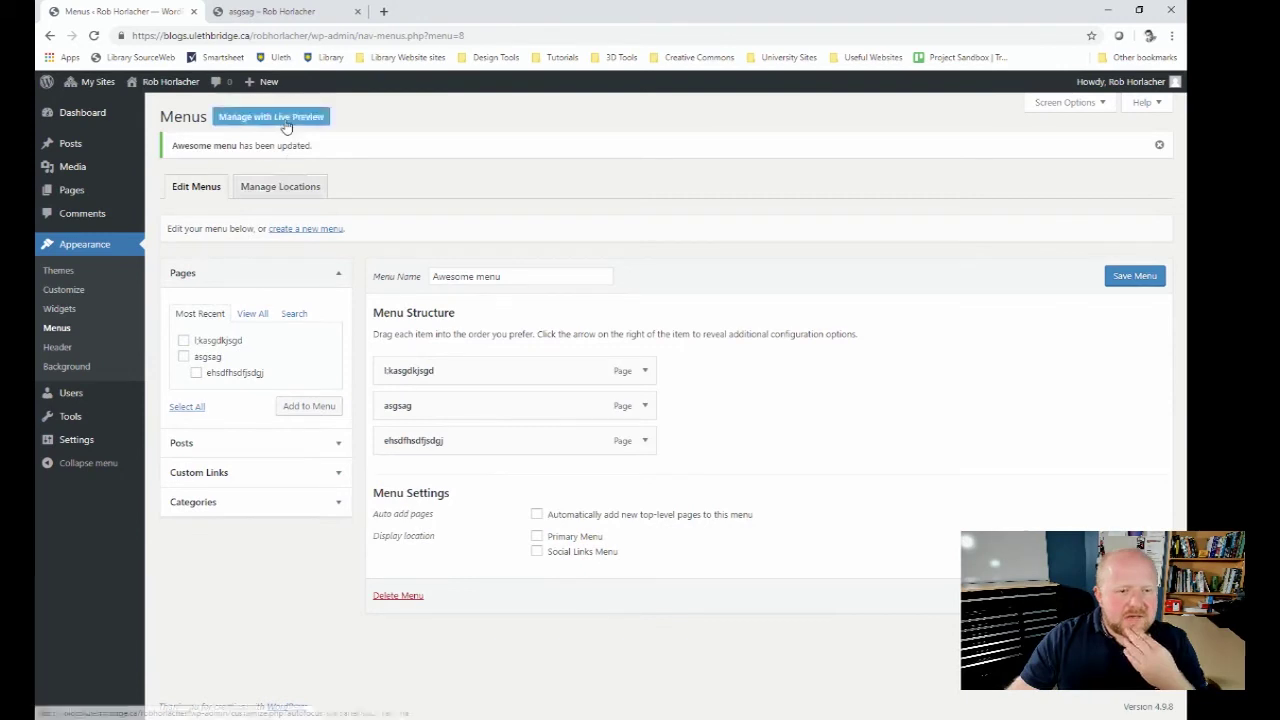
pyautogui.click(286, 122)
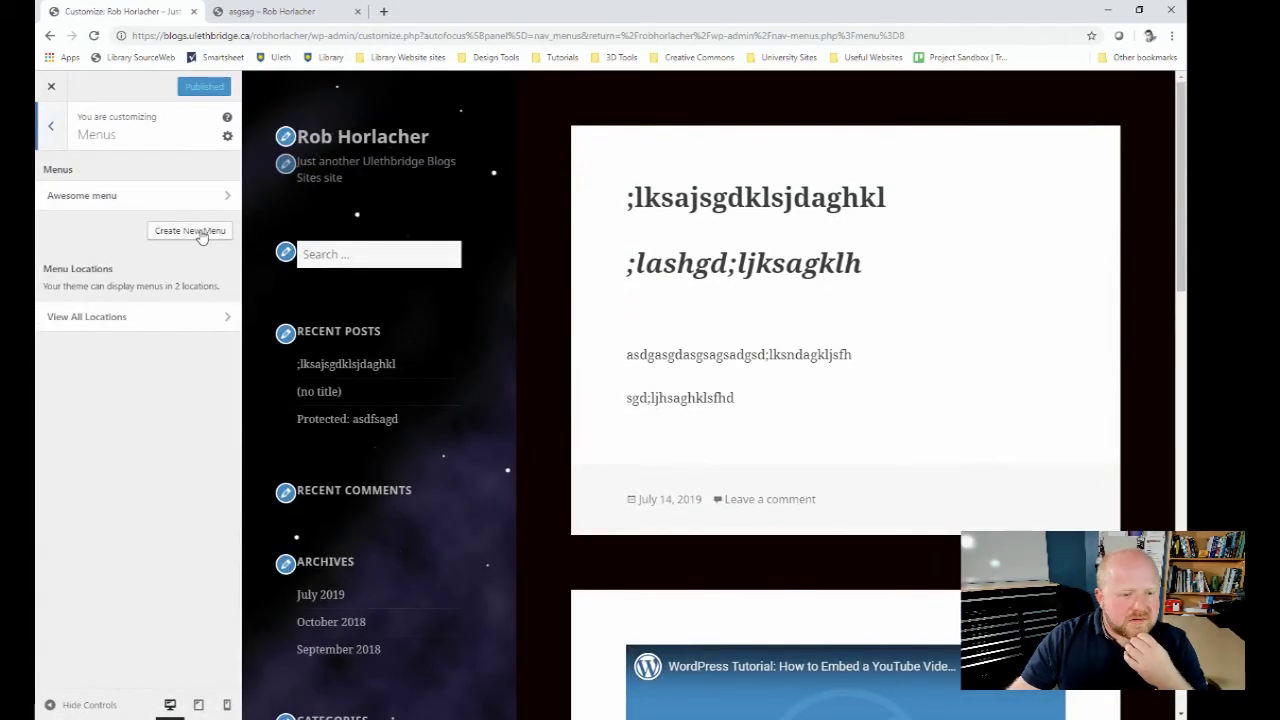
# Step: Make Awesome menu the Primary Menu, add the ;lkajsgdklsjdaghkl post, publish, and exit the customizer
pyautogui.click(218, 195)
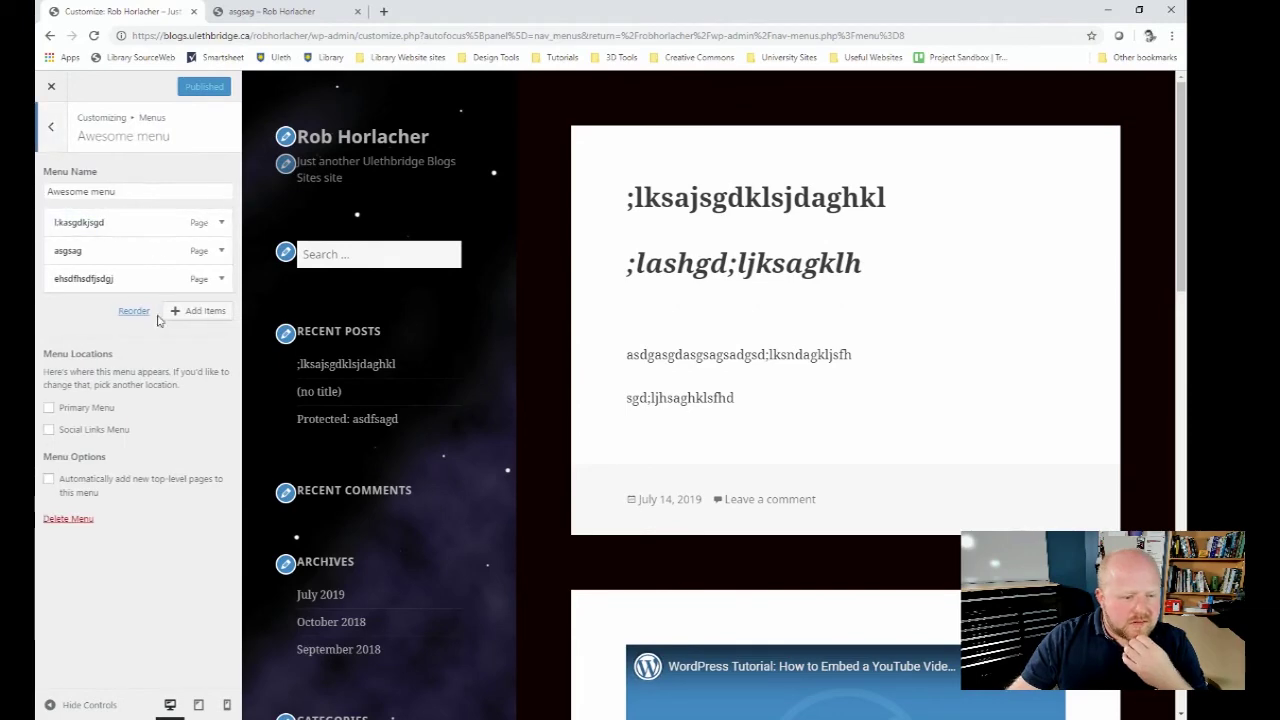
pyautogui.click(49, 409)
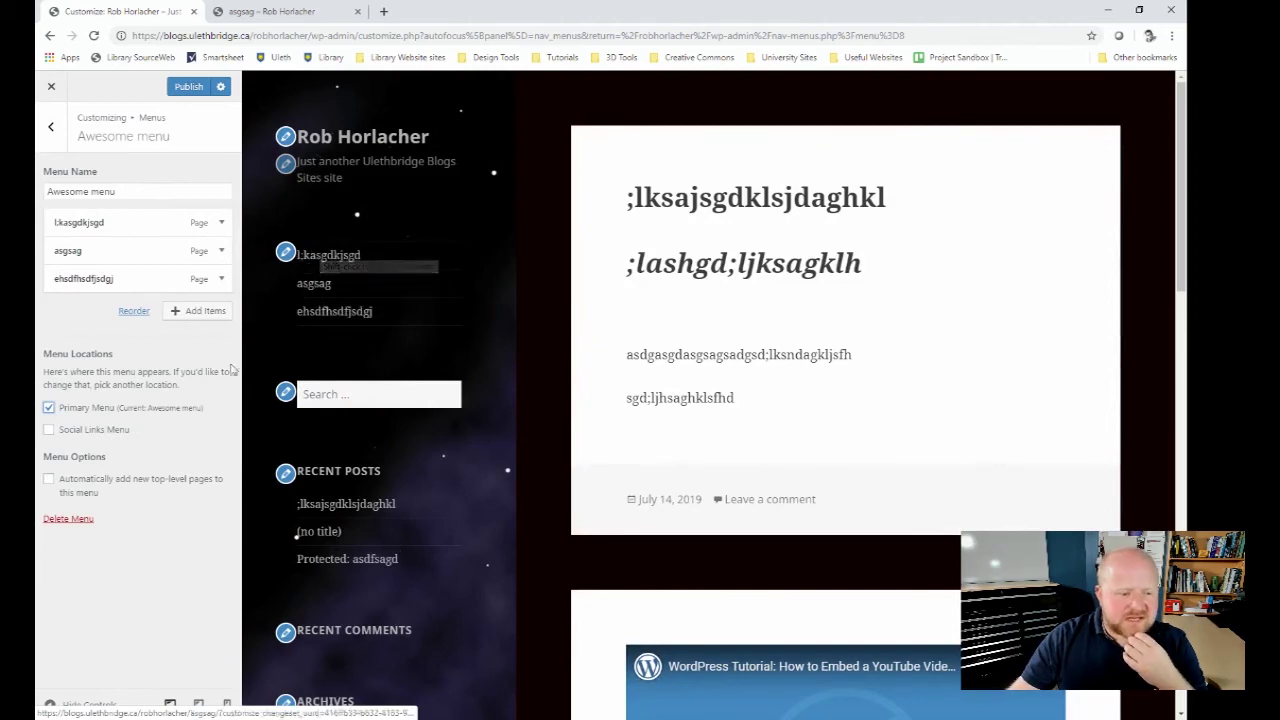
pyautogui.click(197, 310)
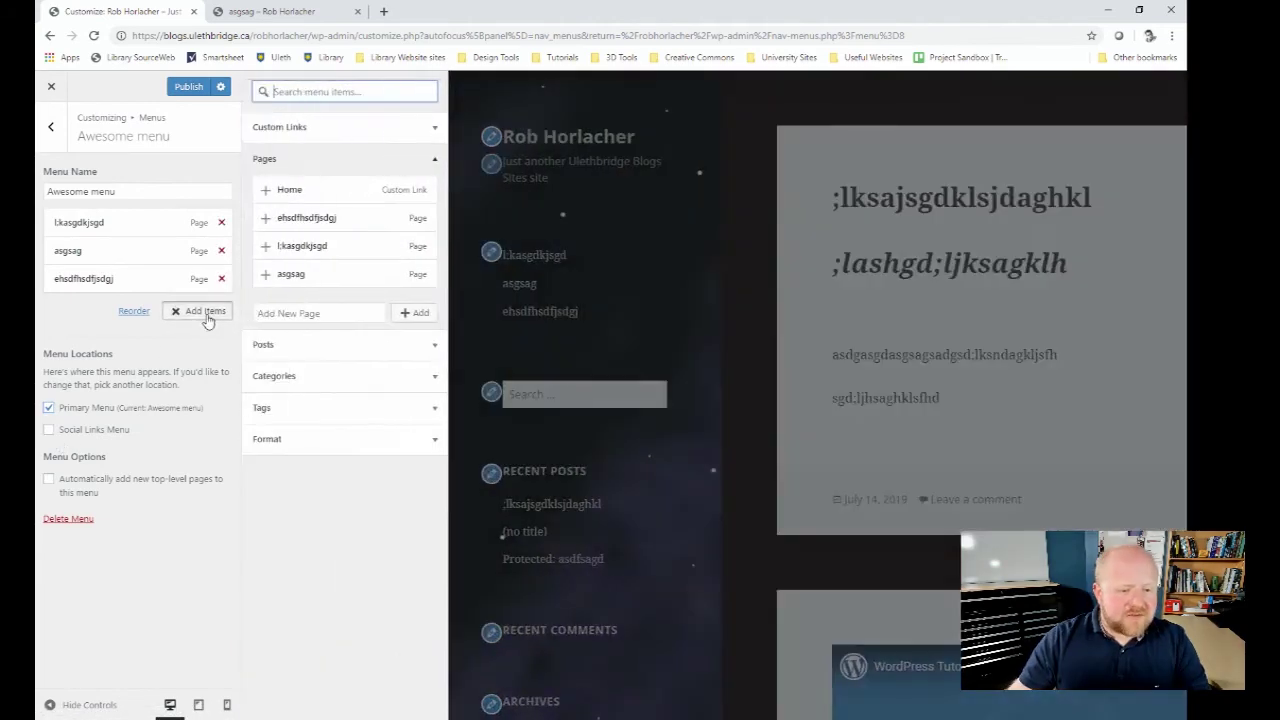
pyautogui.click(365, 340)
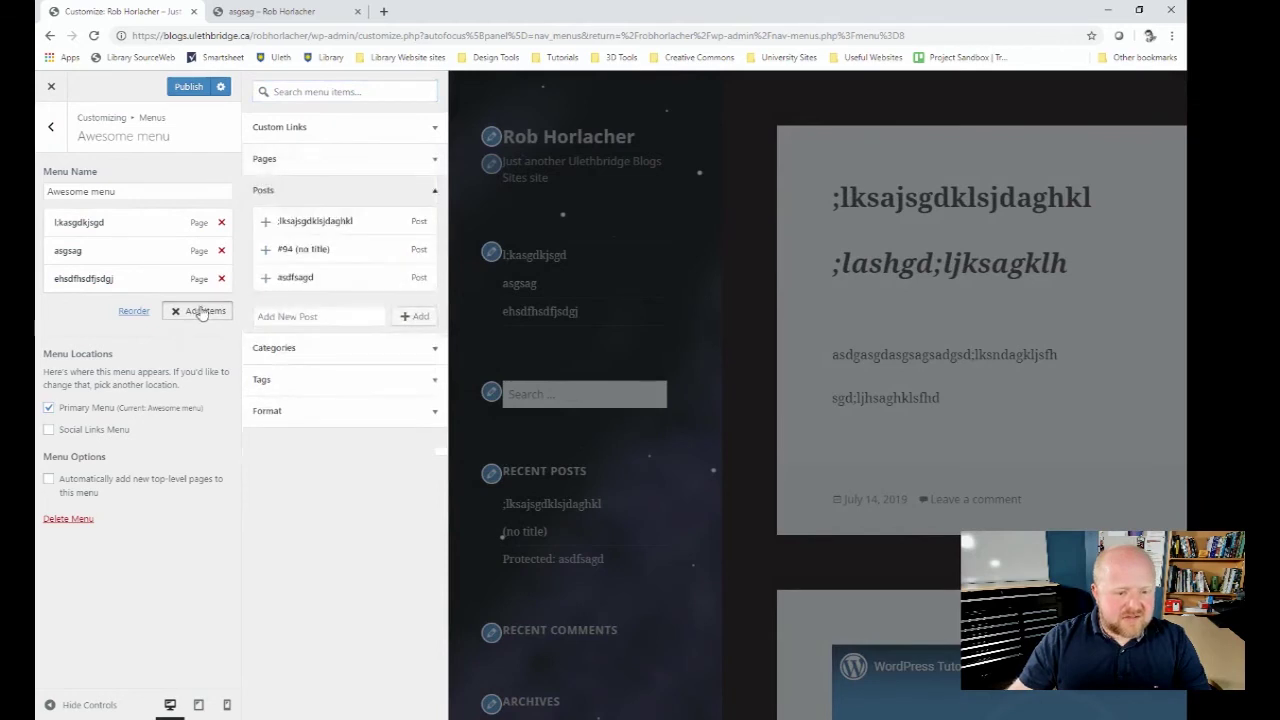
pyautogui.click(305, 221)
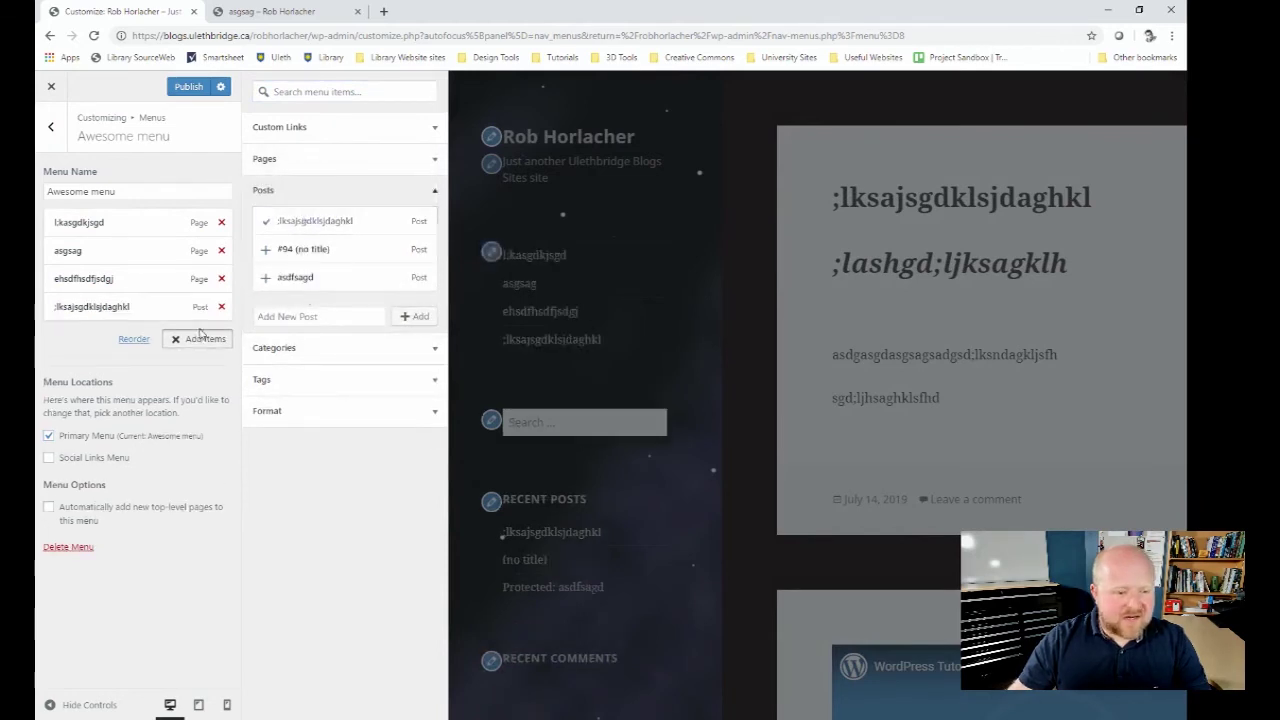
pyautogui.click(188, 87)
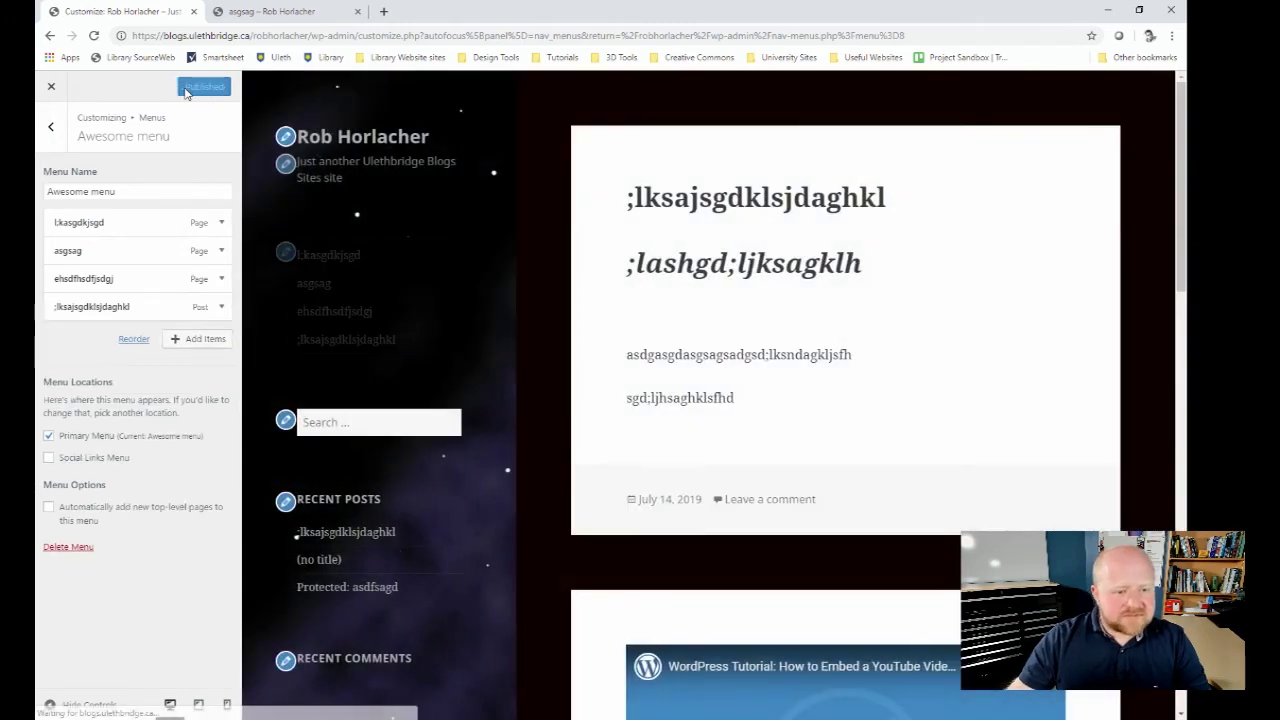
pyautogui.click(52, 128)
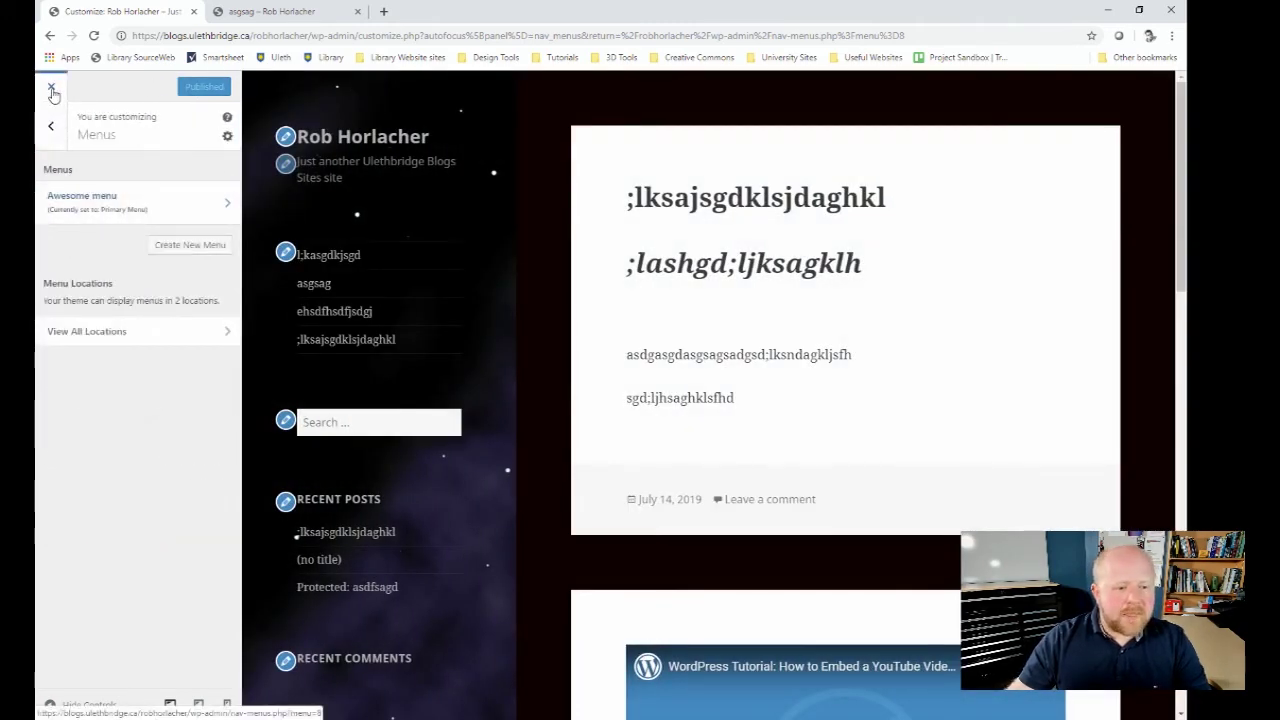
pyautogui.click(51, 88)
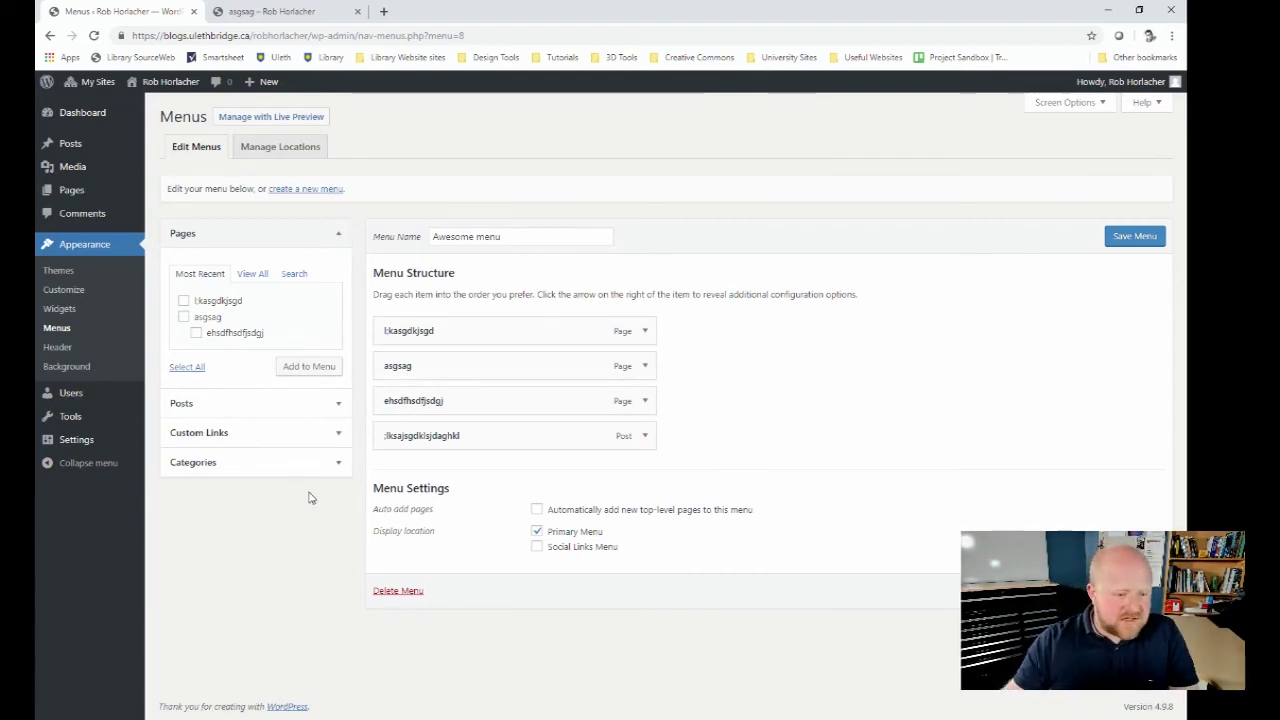
# Step: In Reading Settings, pick asgsag as the Posts page, save, and visit the live site
pyautogui.moveTo(69, 443)
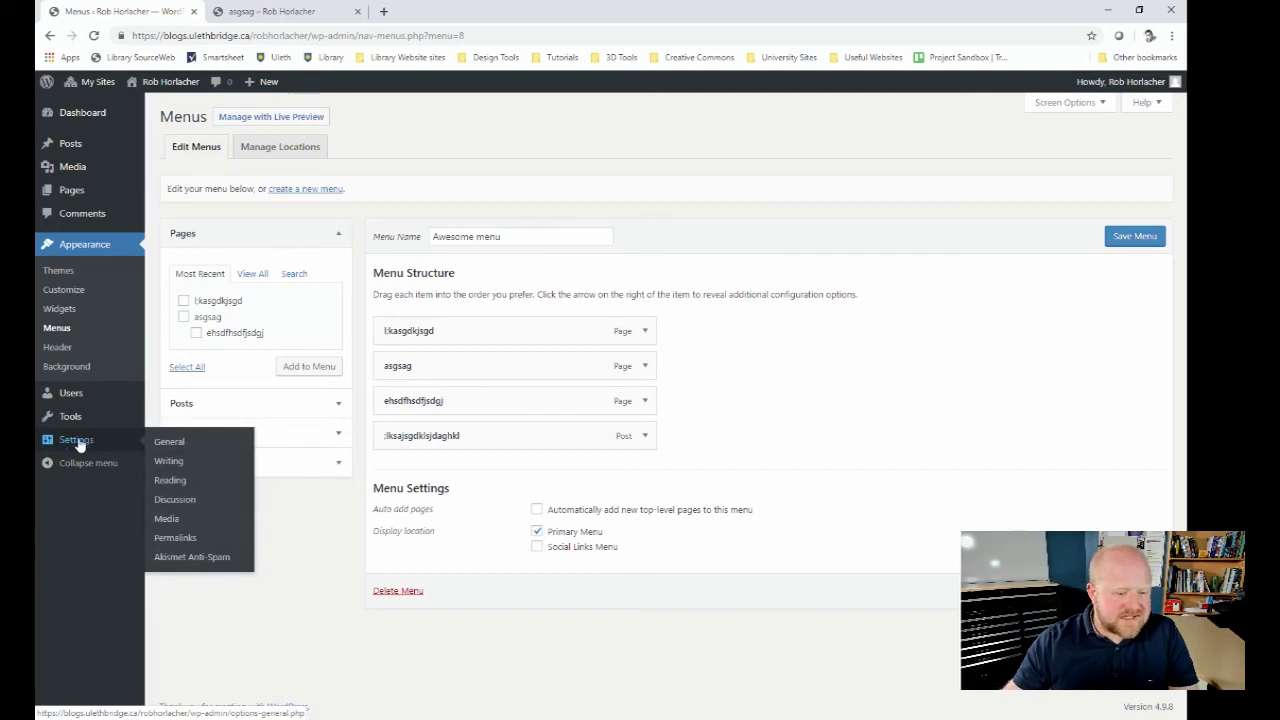
pyautogui.click(168, 482)
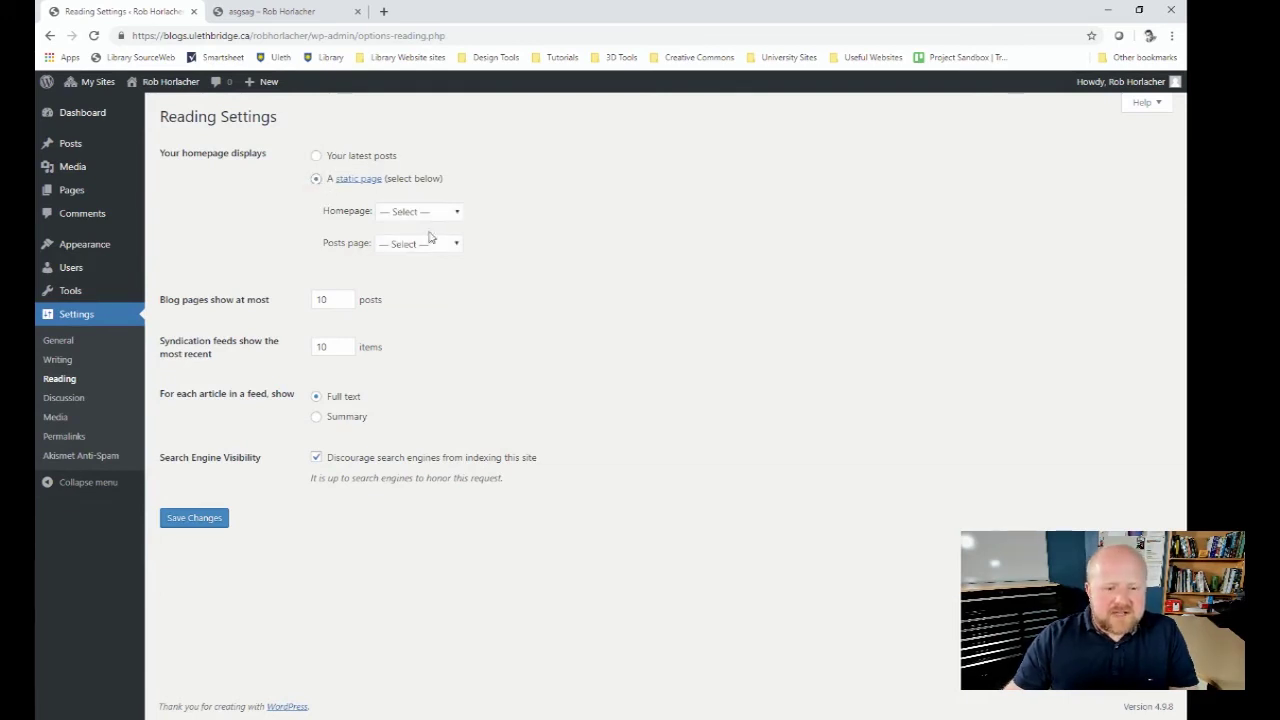
pyautogui.click(454, 214)
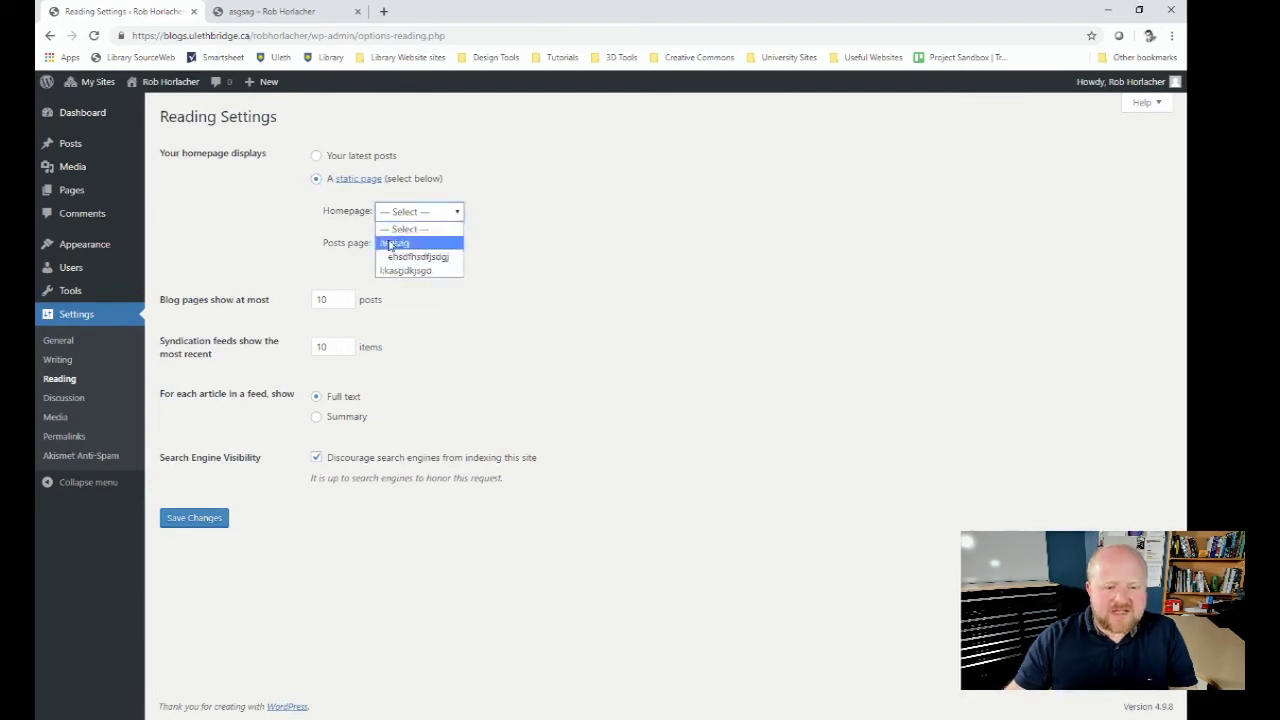
pyautogui.click(322, 243)
pyautogui.click(437, 251)
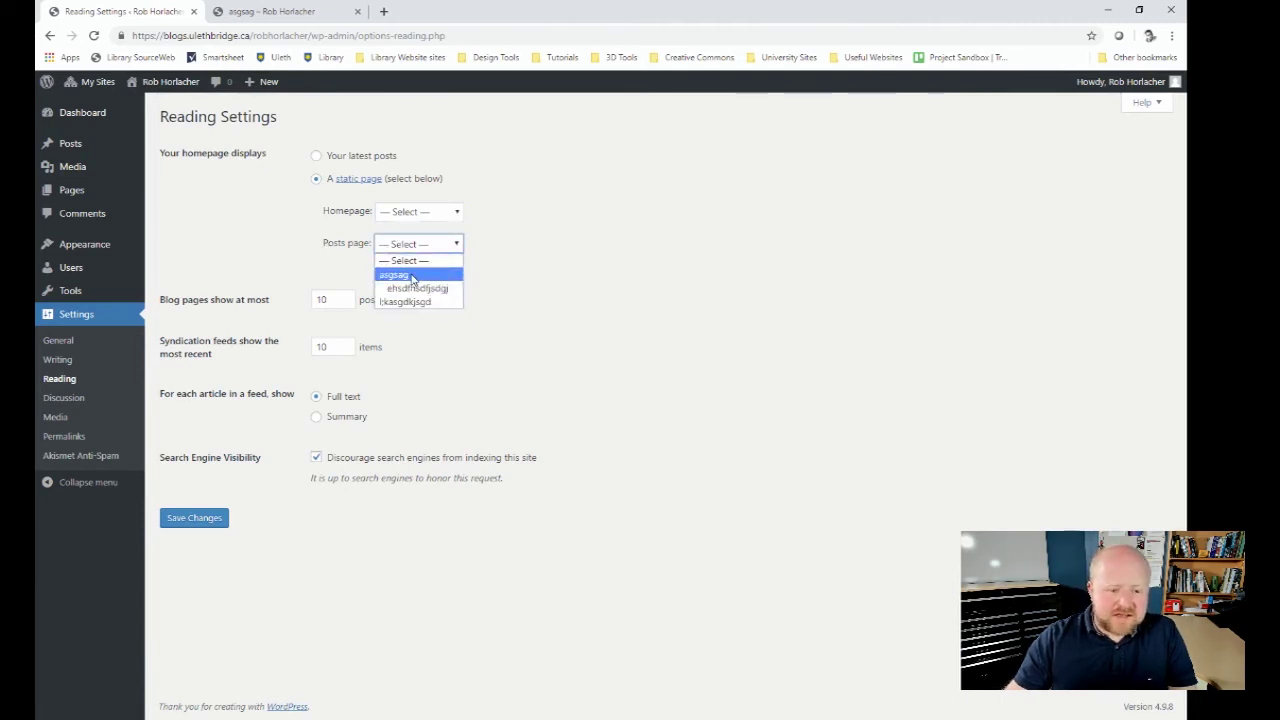
pyautogui.click(412, 275)
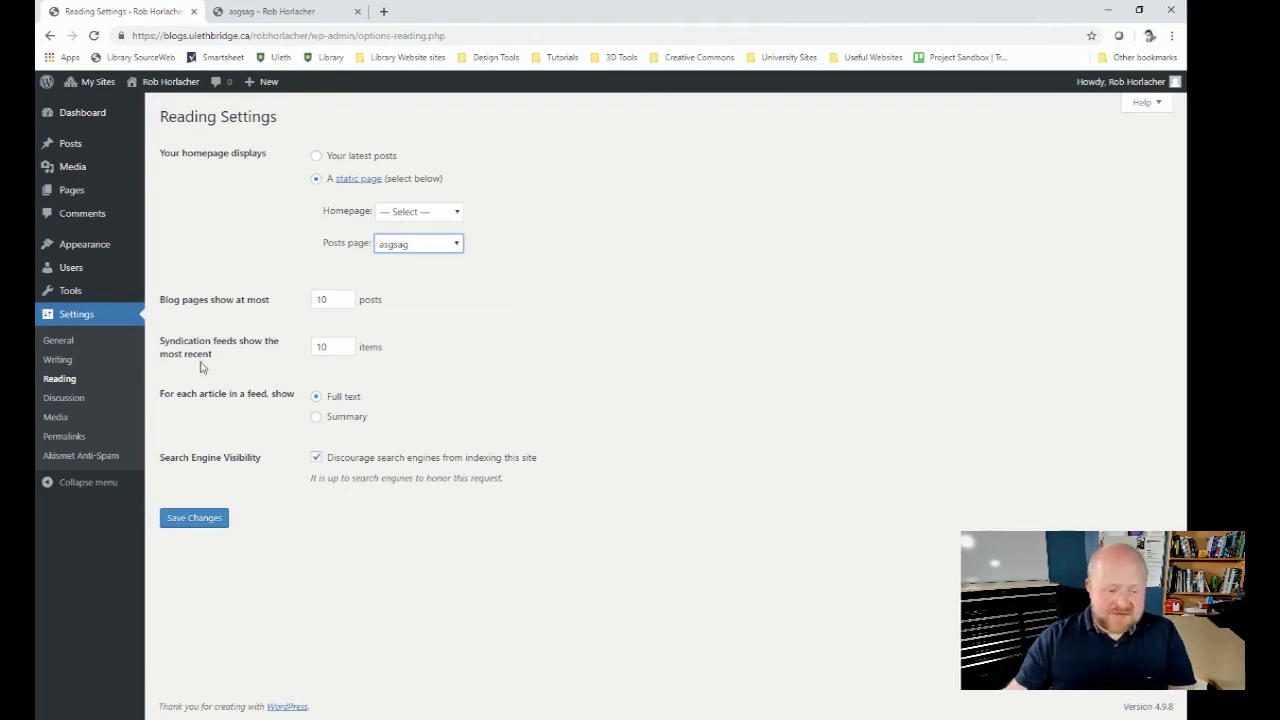
pyautogui.click(193, 522)
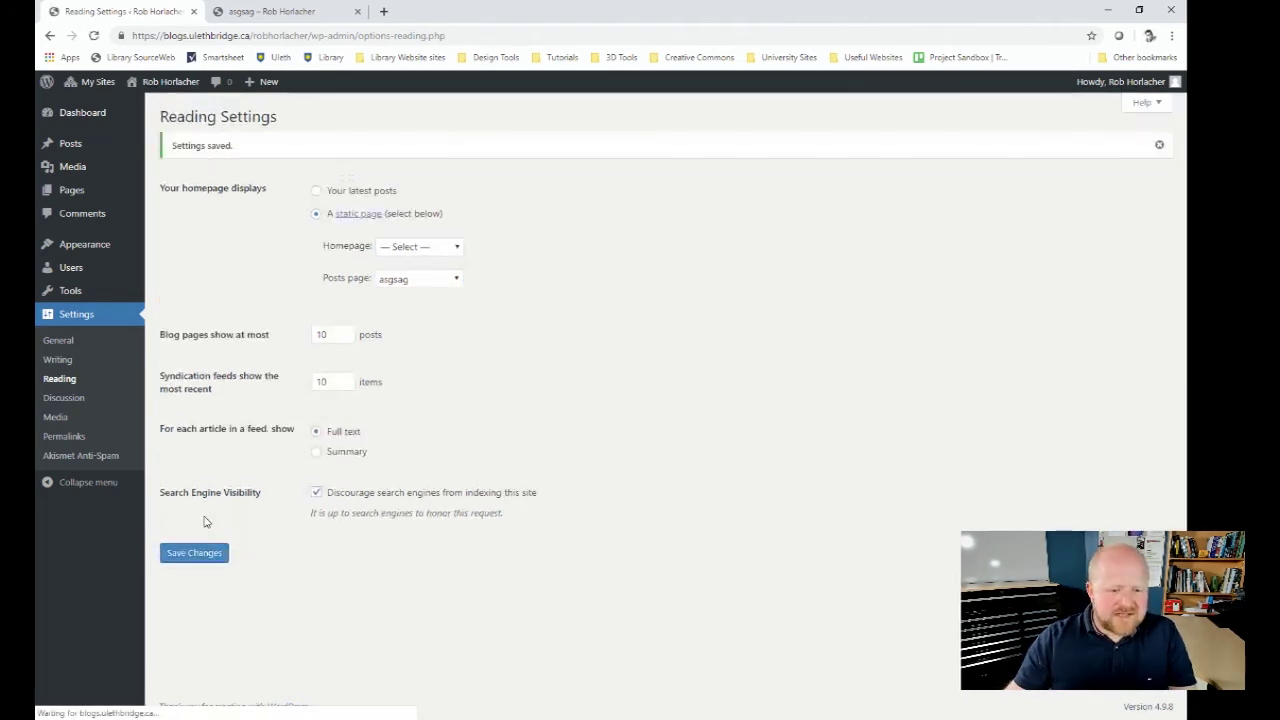
pyautogui.click(170, 81)
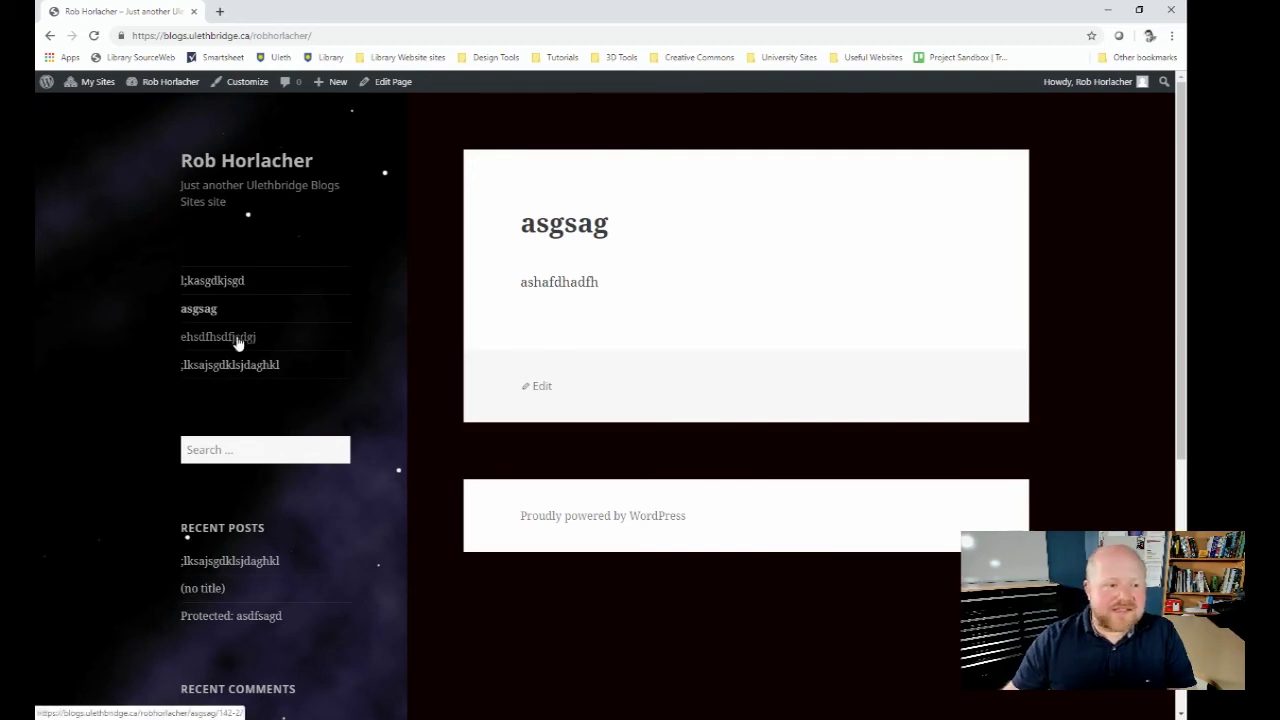
# Step: Open the asgsag and l;kasgdkjsgd menu pages on the site, then return to the Dashboard
pyautogui.click(205, 311)
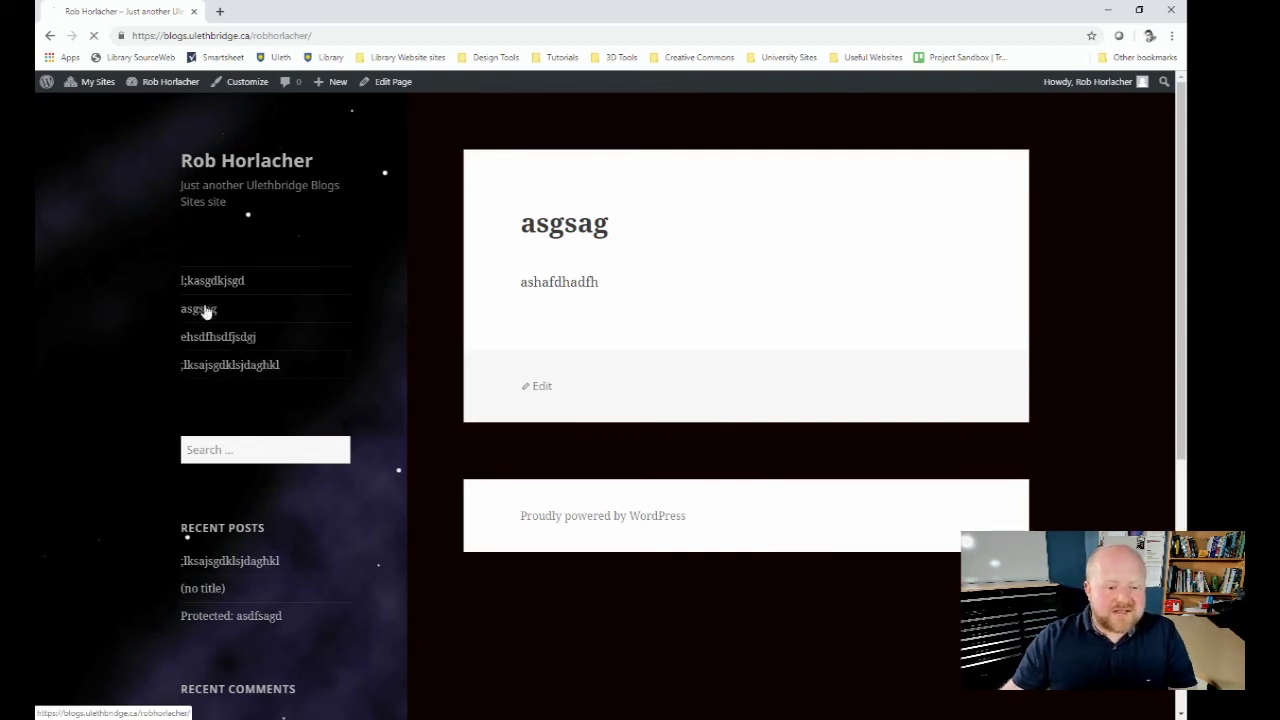
pyautogui.click(223, 286)
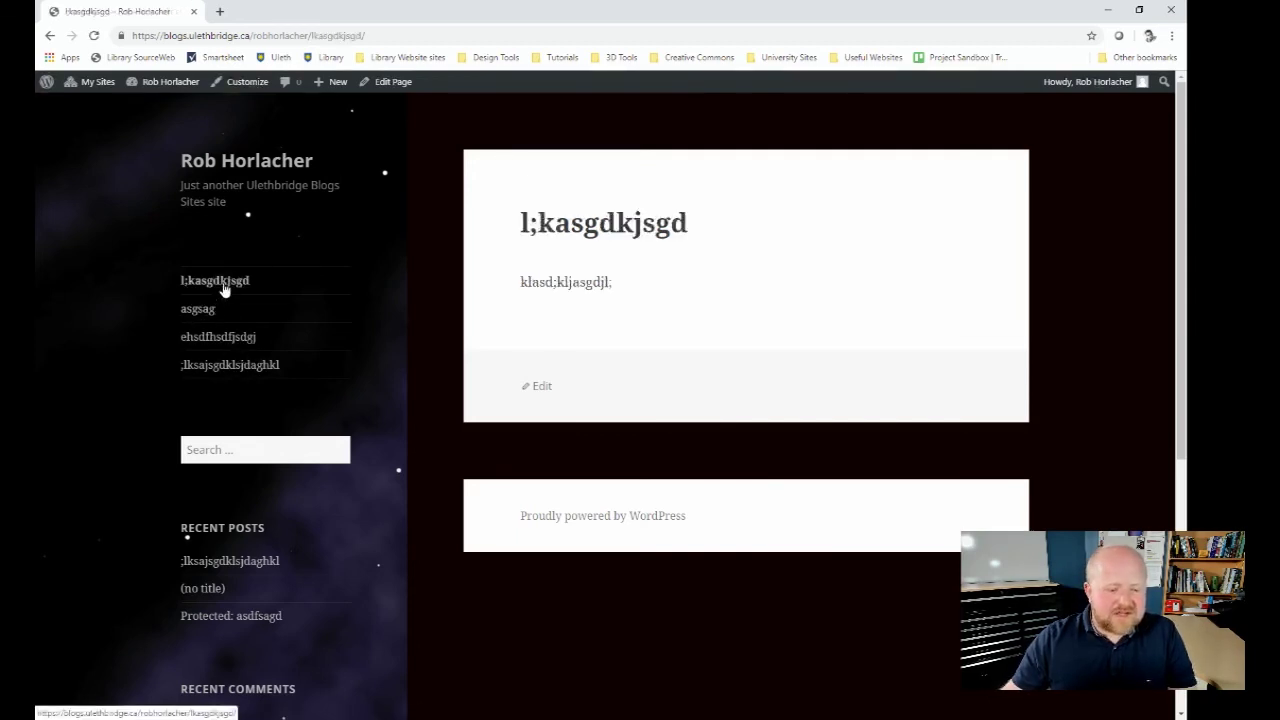
pyautogui.scroll(-2, 260, 375)
pyautogui.scroll(2, 270, 364)
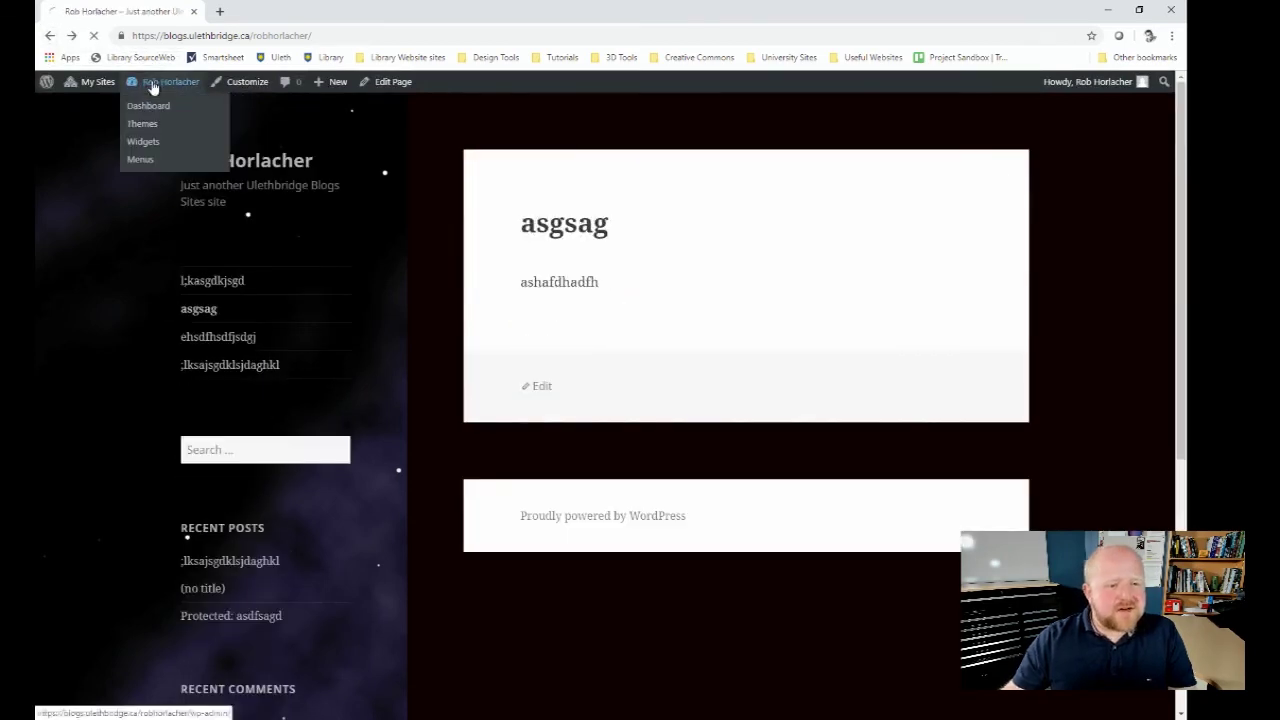
pyautogui.click(152, 84)
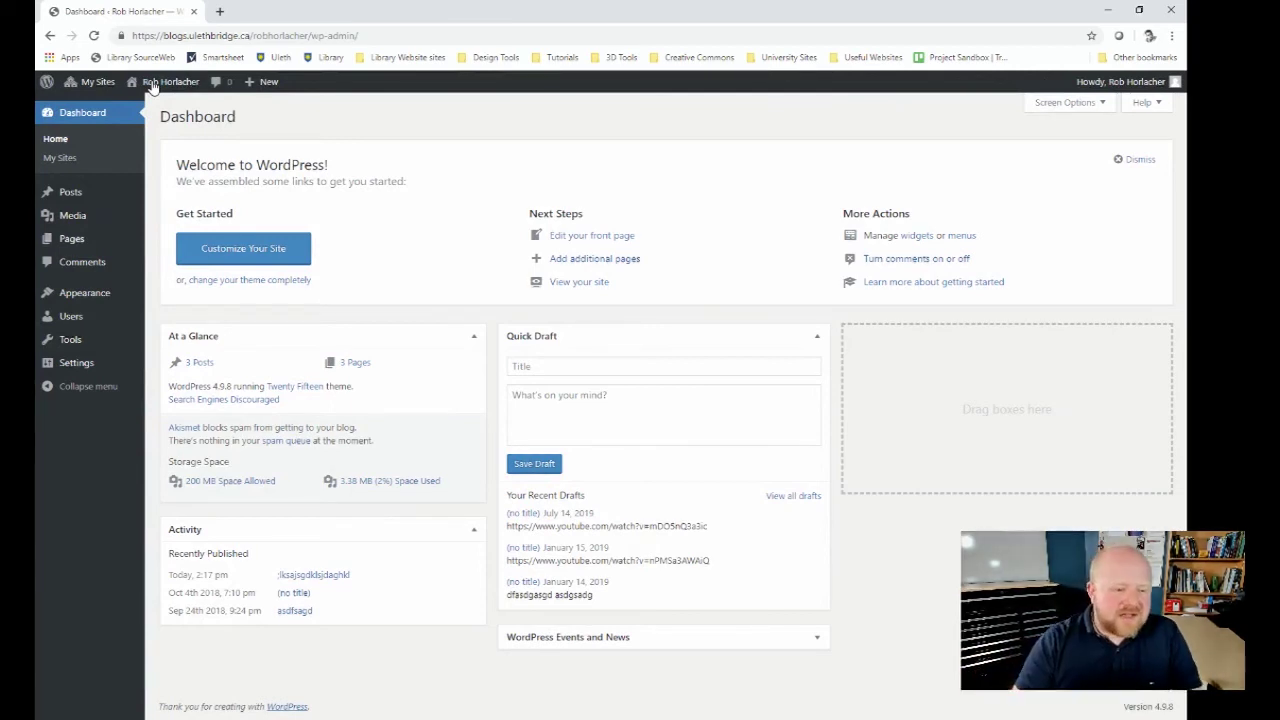
# Step: Open Appearance > Widgets to manage the sidebar's widgets
pyautogui.moveTo(106, 298)
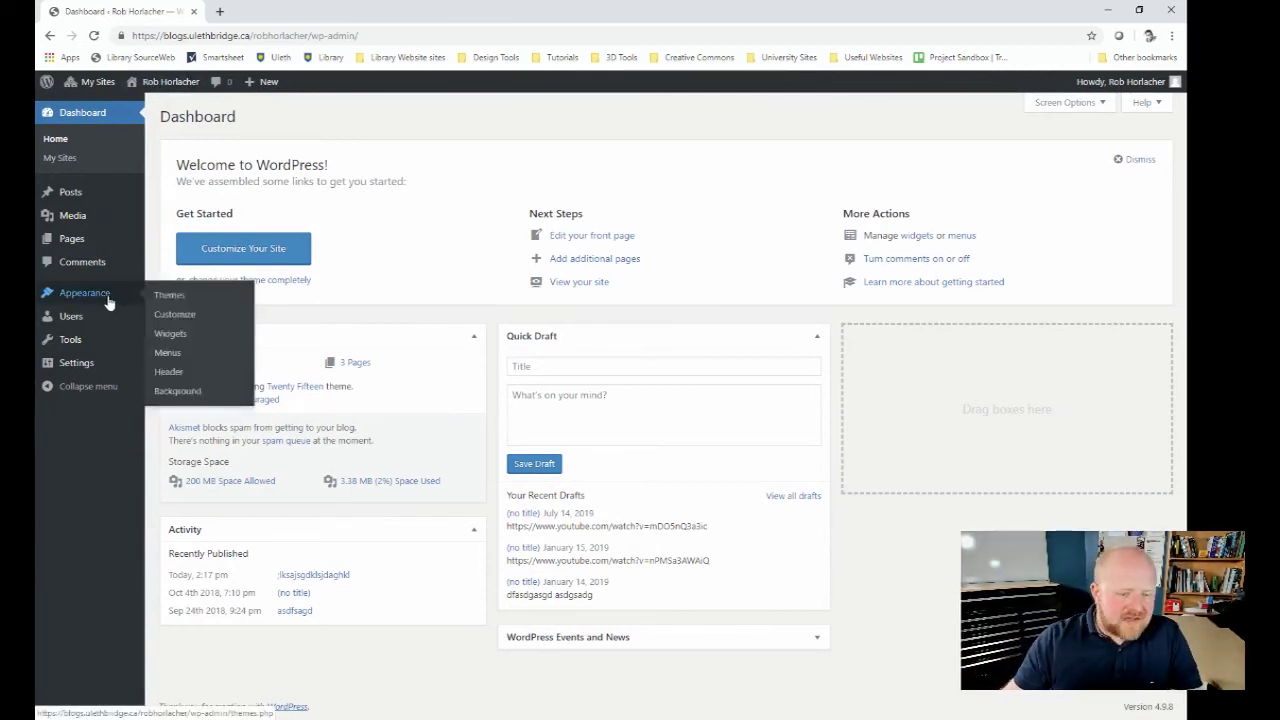
pyautogui.click(179, 342)
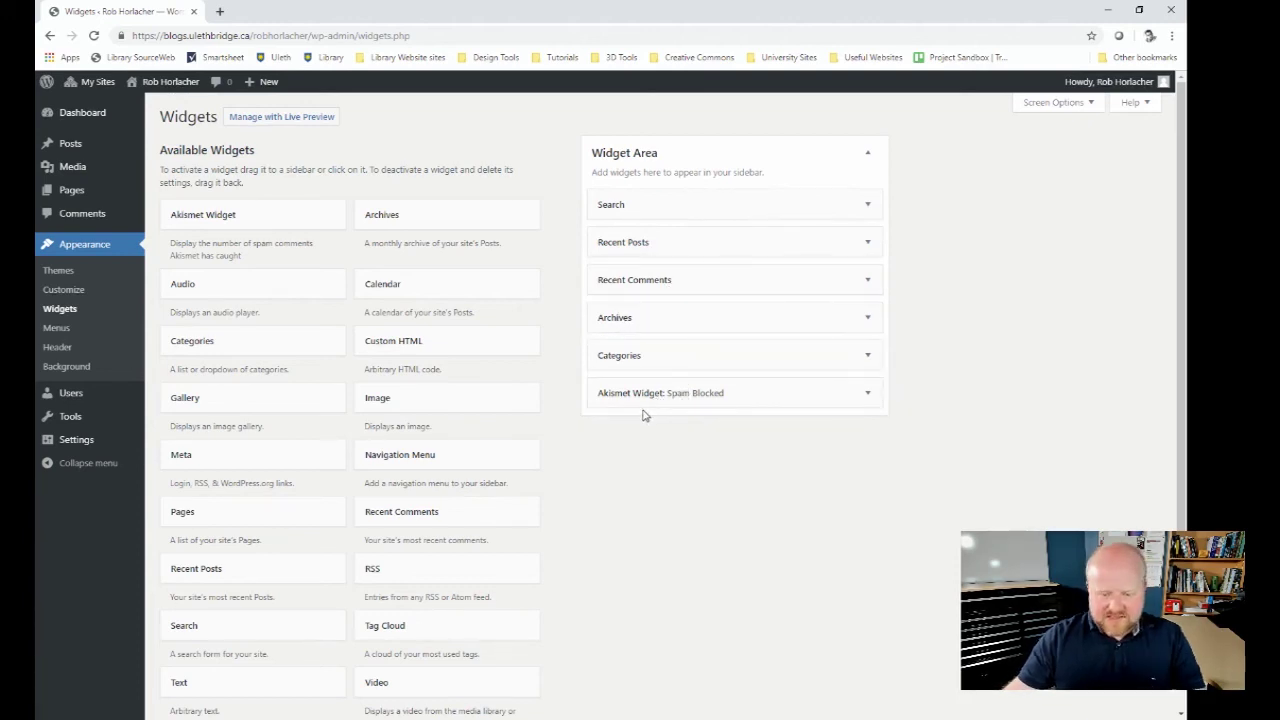
# Step: Add a Calendar widget to the Widget Area and save it titled 'Awesome Calendar'
pyautogui.scroll(-3, 634, 409)
pyautogui.scroll(1, 677, 251)
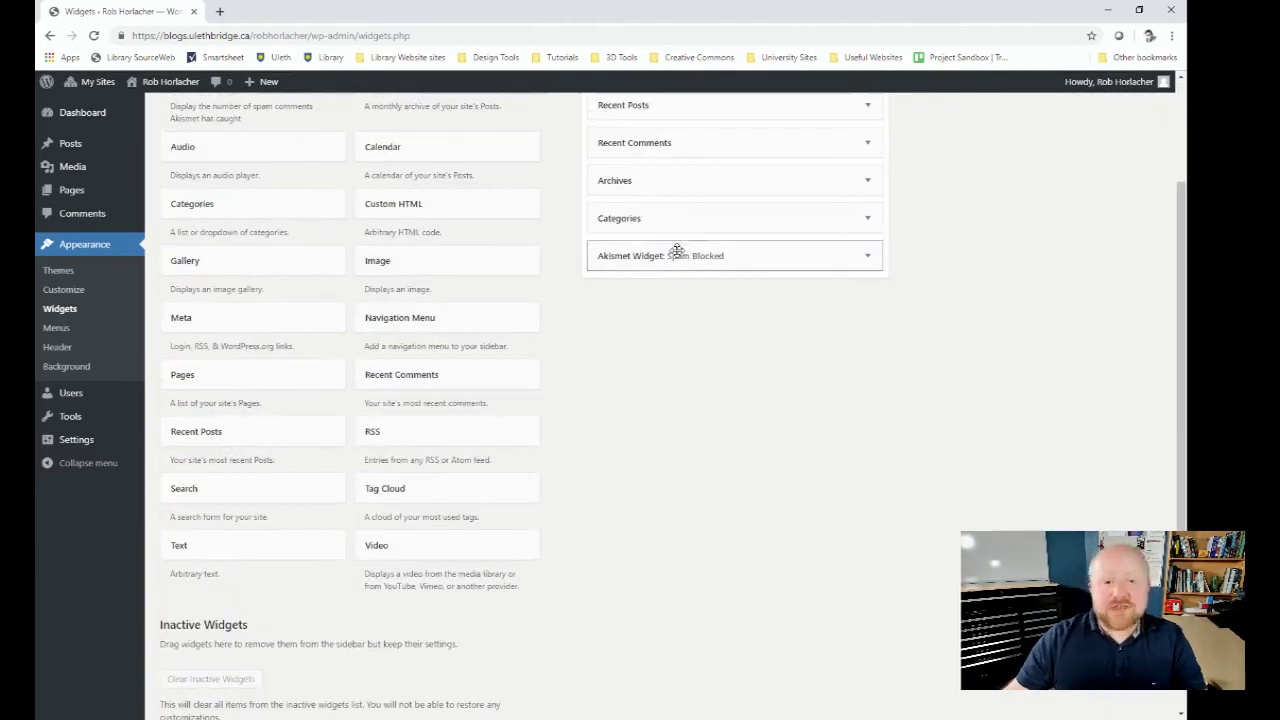
pyautogui.scroll(1, 677, 251)
pyautogui.scroll(1, 235, 250)
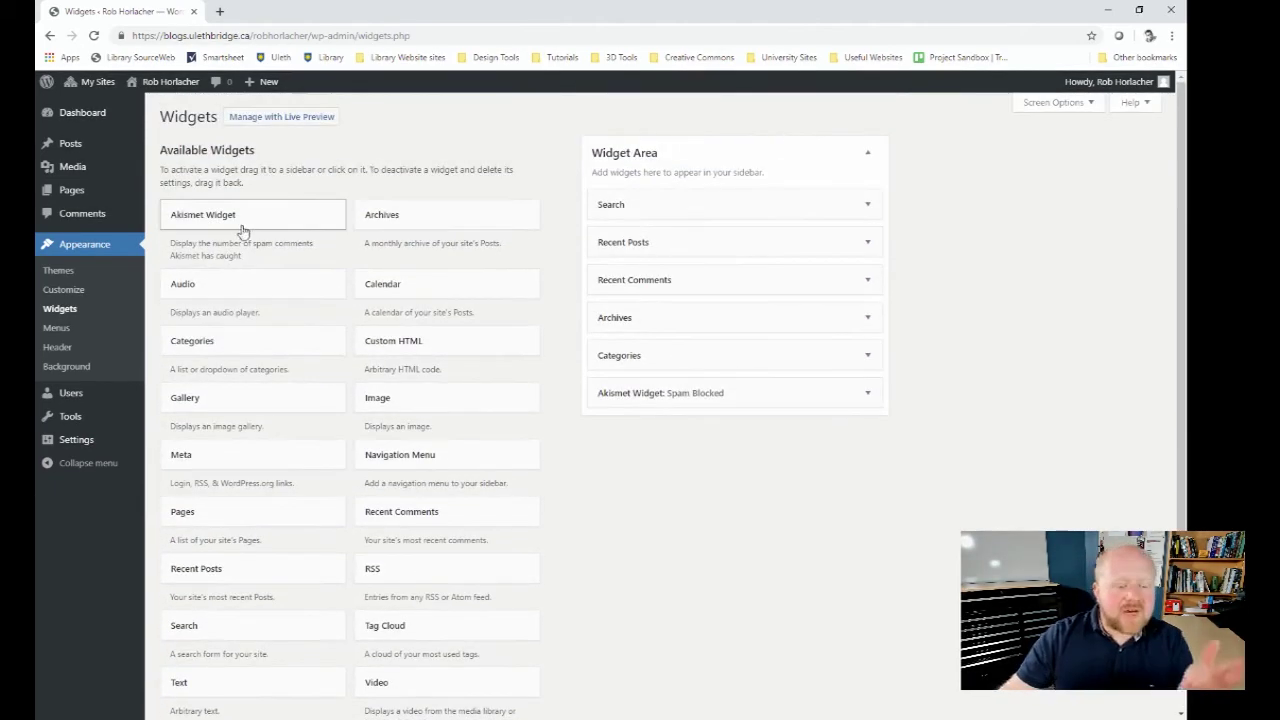
pyautogui.click(400, 285)
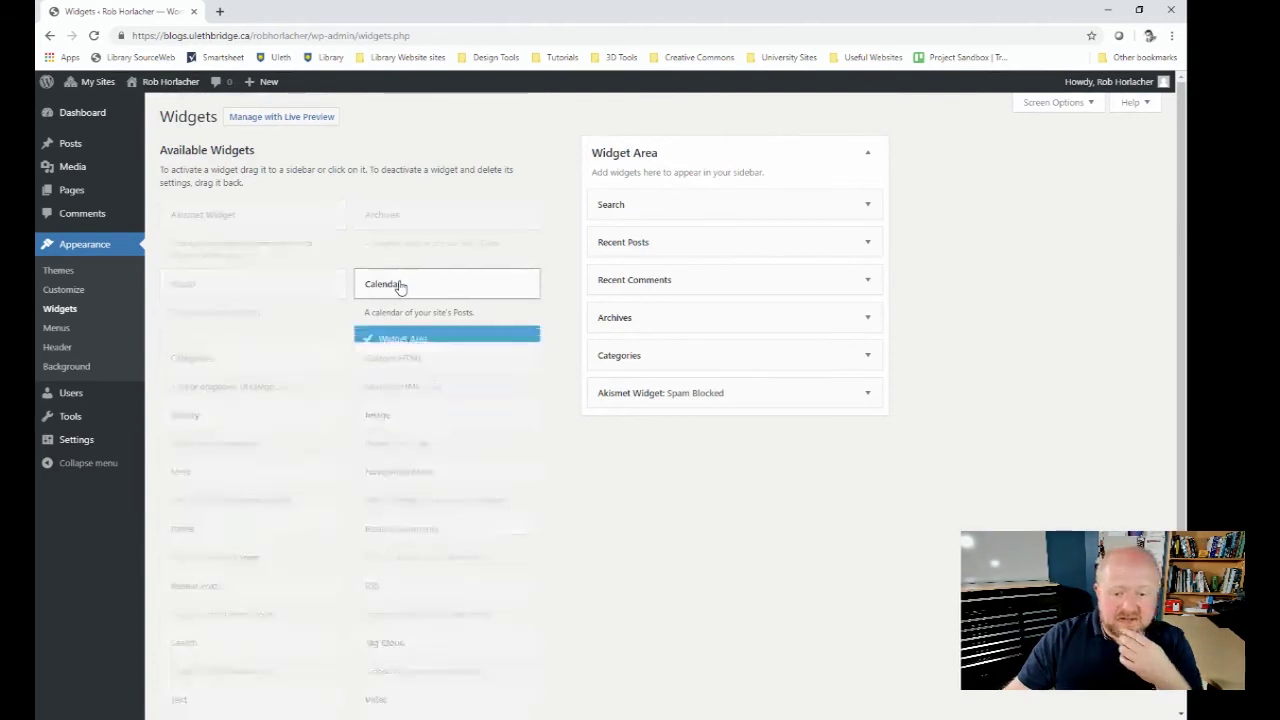
pyautogui.click(478, 369)
pyautogui.write('Awe')
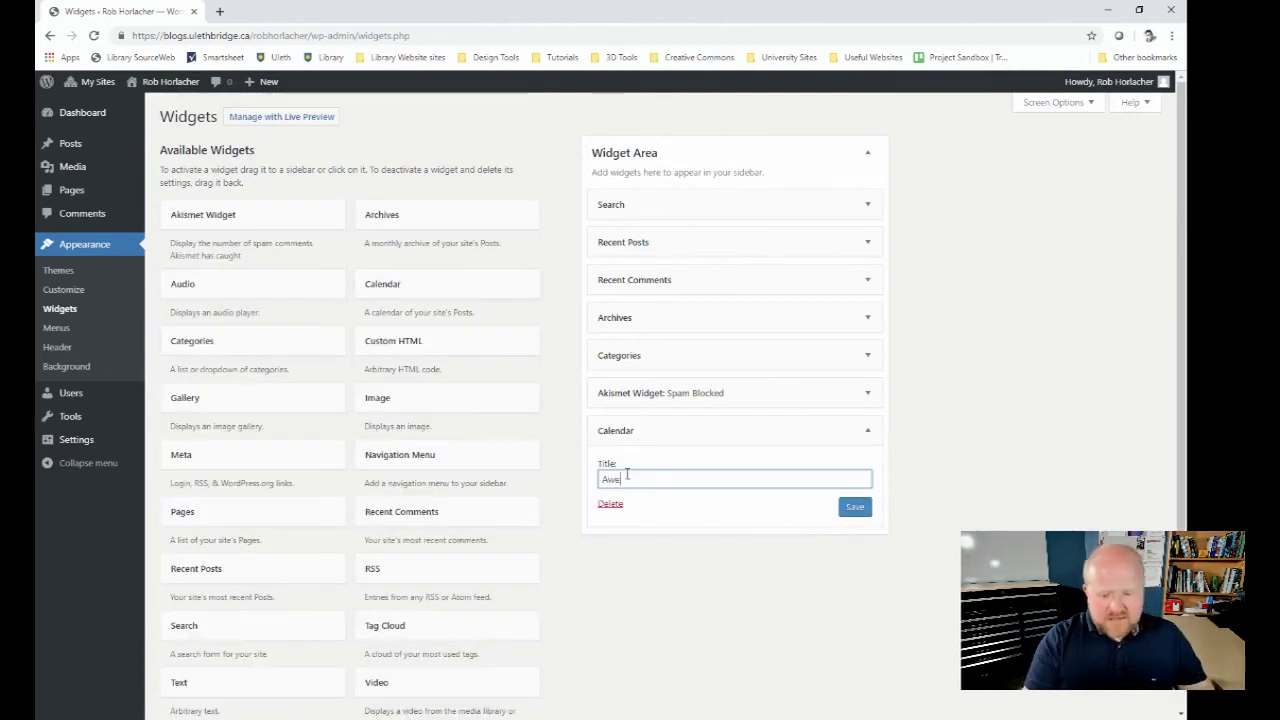
pyautogui.write('some Calenda')
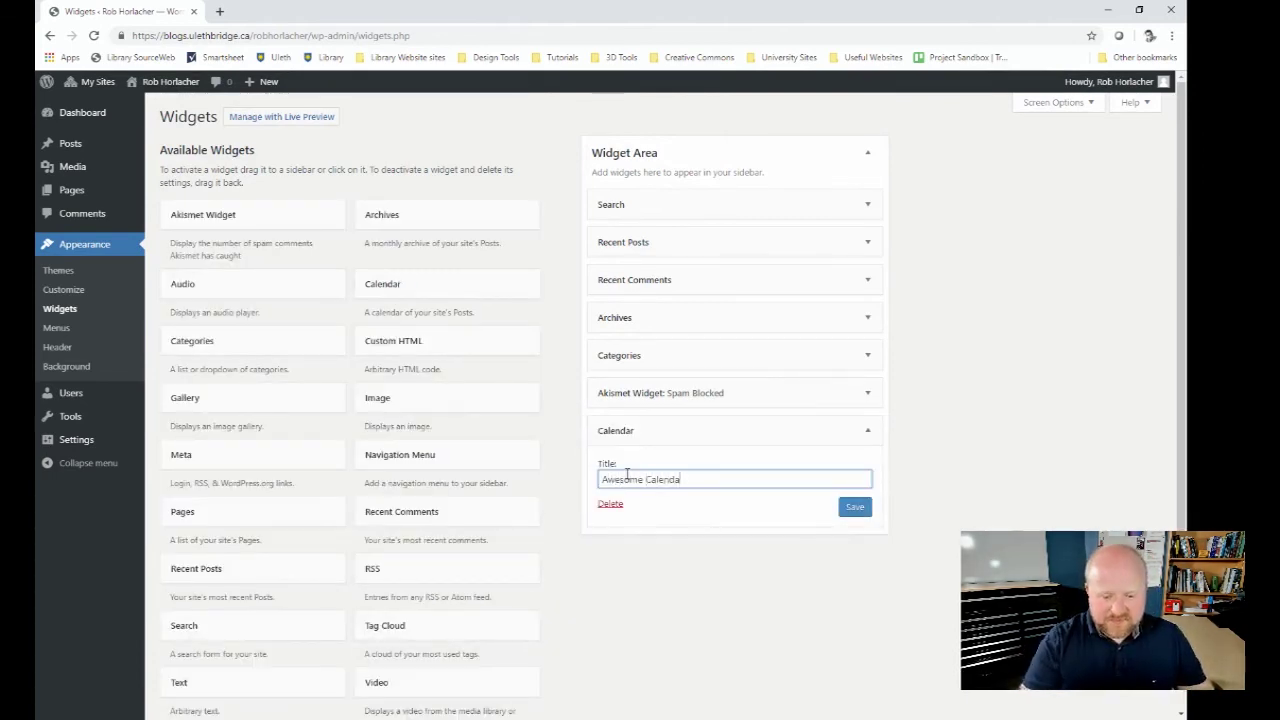
pyautogui.write('r')
pyautogui.click(852, 508)
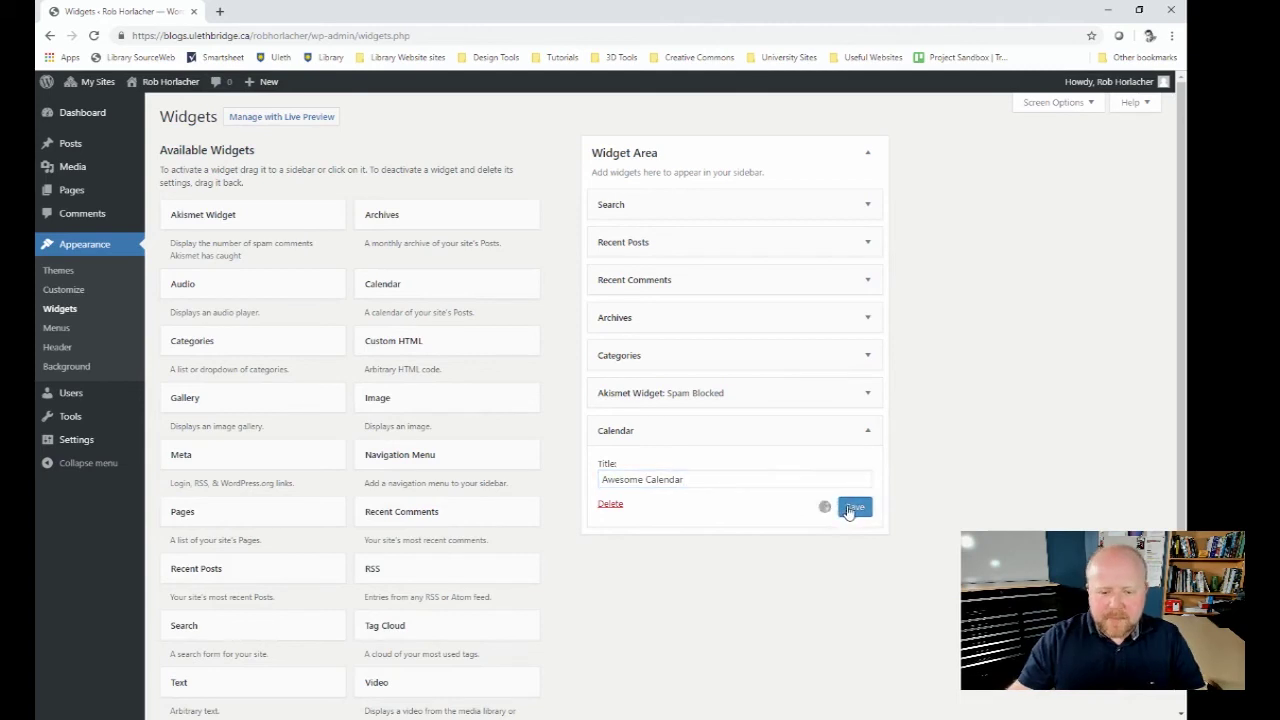
pyautogui.scroll(-1, 483, 503)
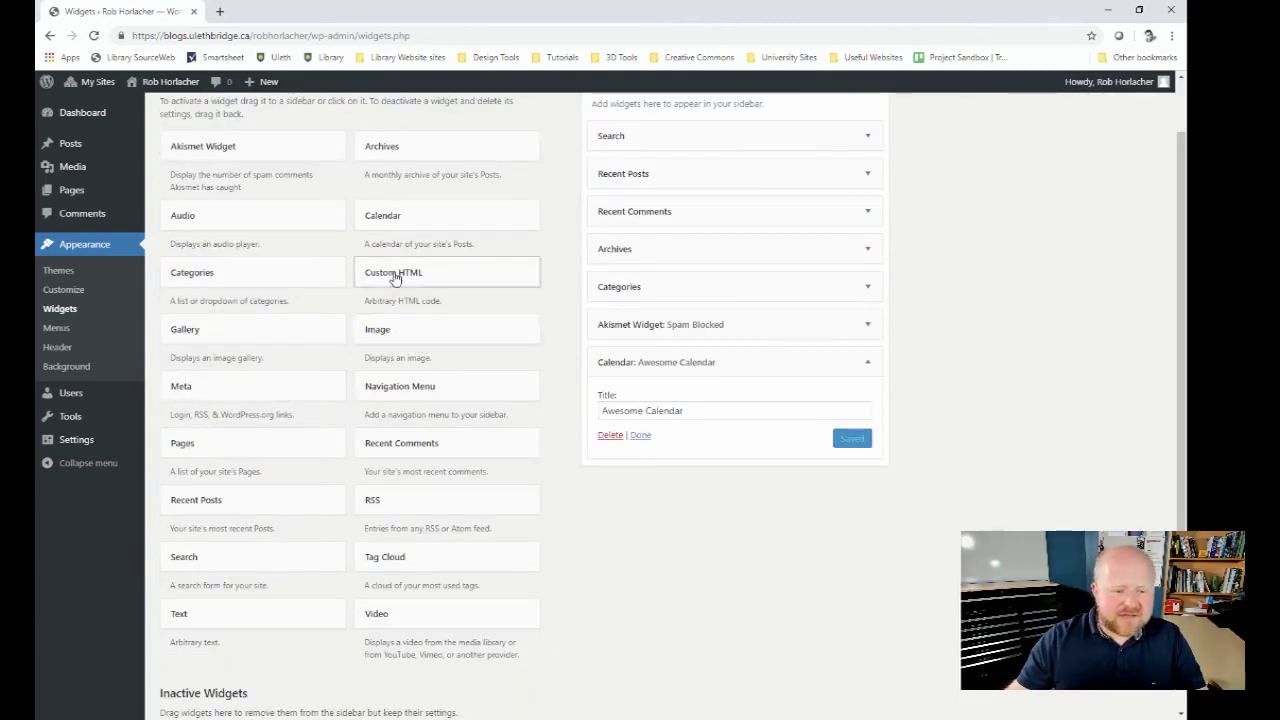
pyautogui.scroll(-1, 408, 371)
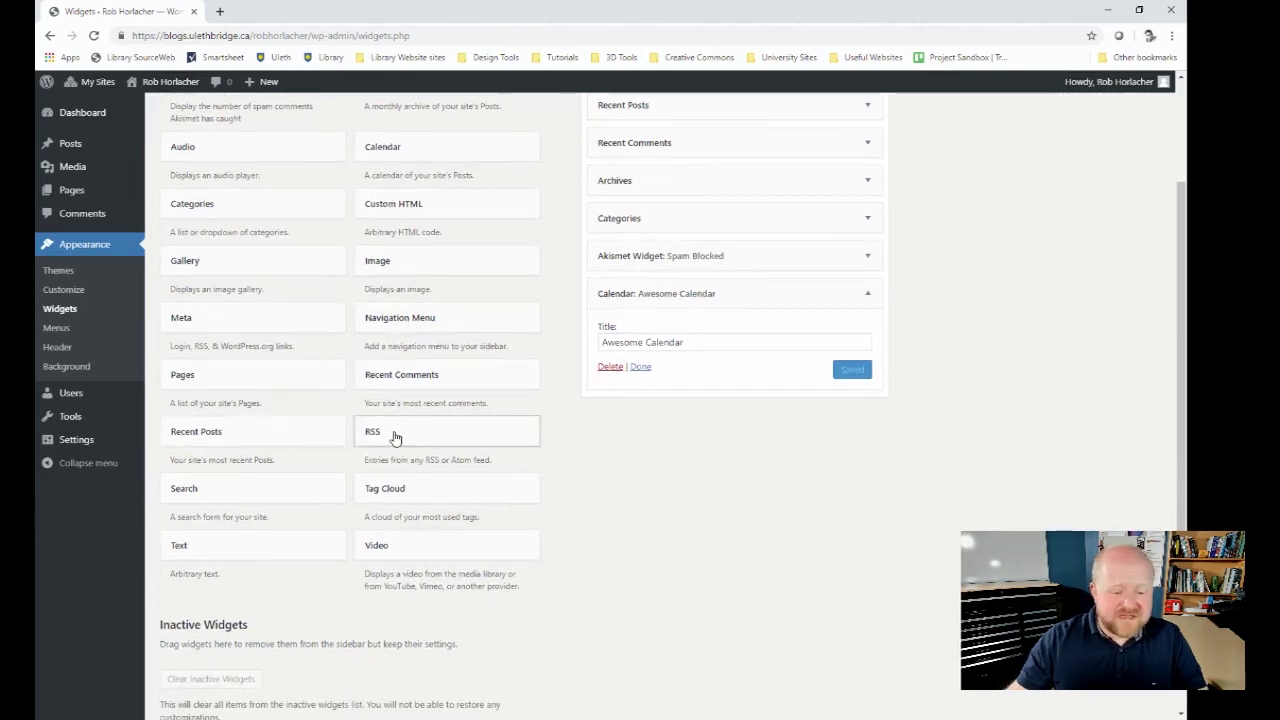
pyautogui.scroll(-1, 395, 450)
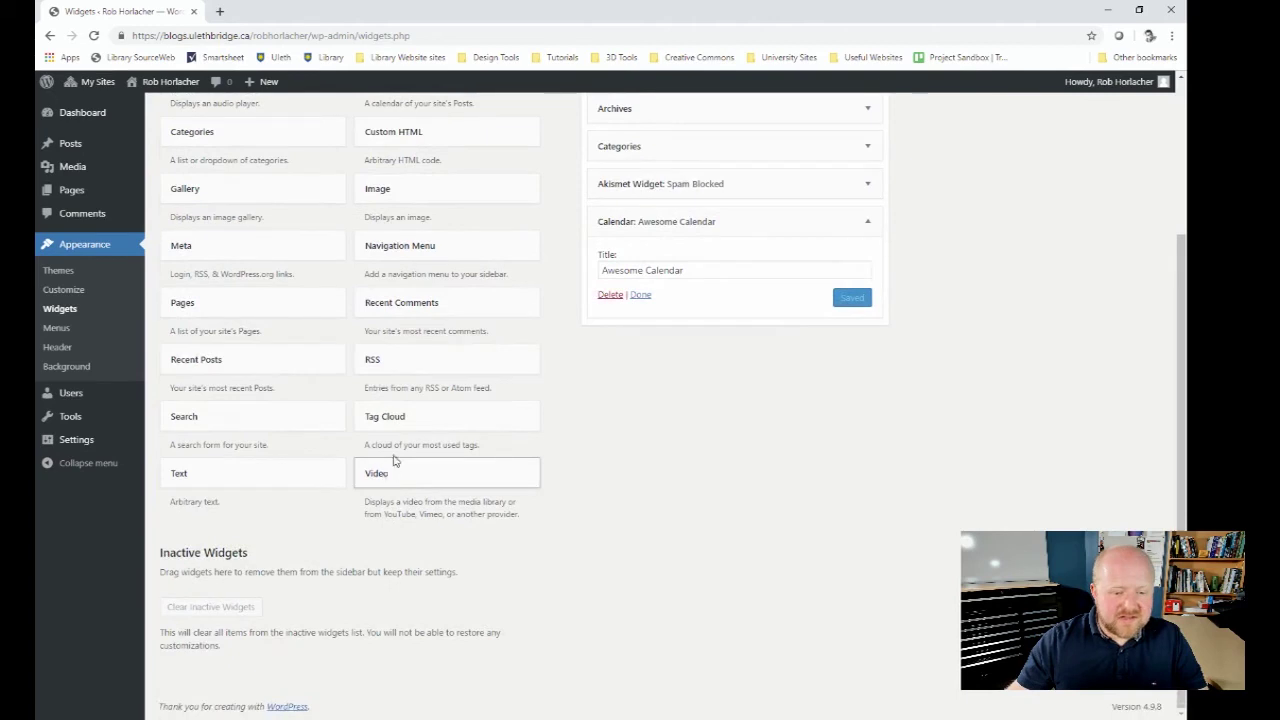
# Step: Add a Tag Cloud widget to the sidebar and save it titled 'Awesome tag cloud'
pyautogui.click(400, 418)
pyautogui.click(466, 503)
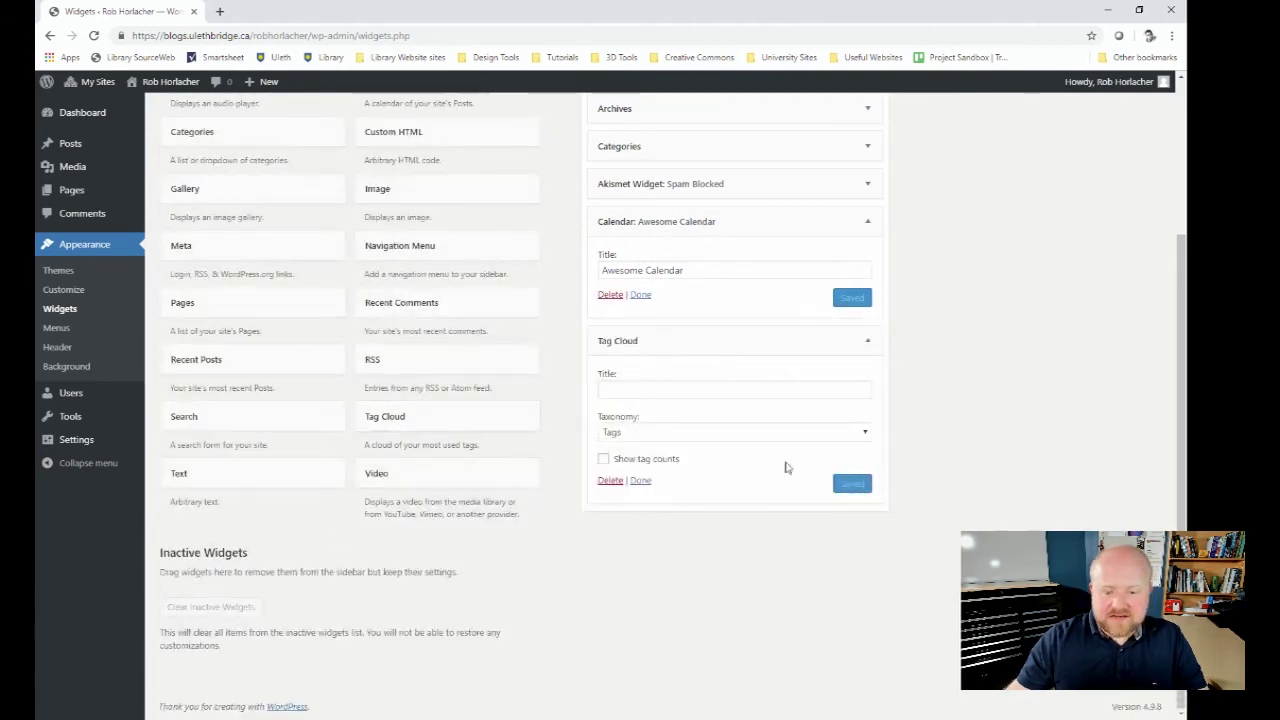
pyautogui.click(657, 392)
pyautogui.write('Awe')
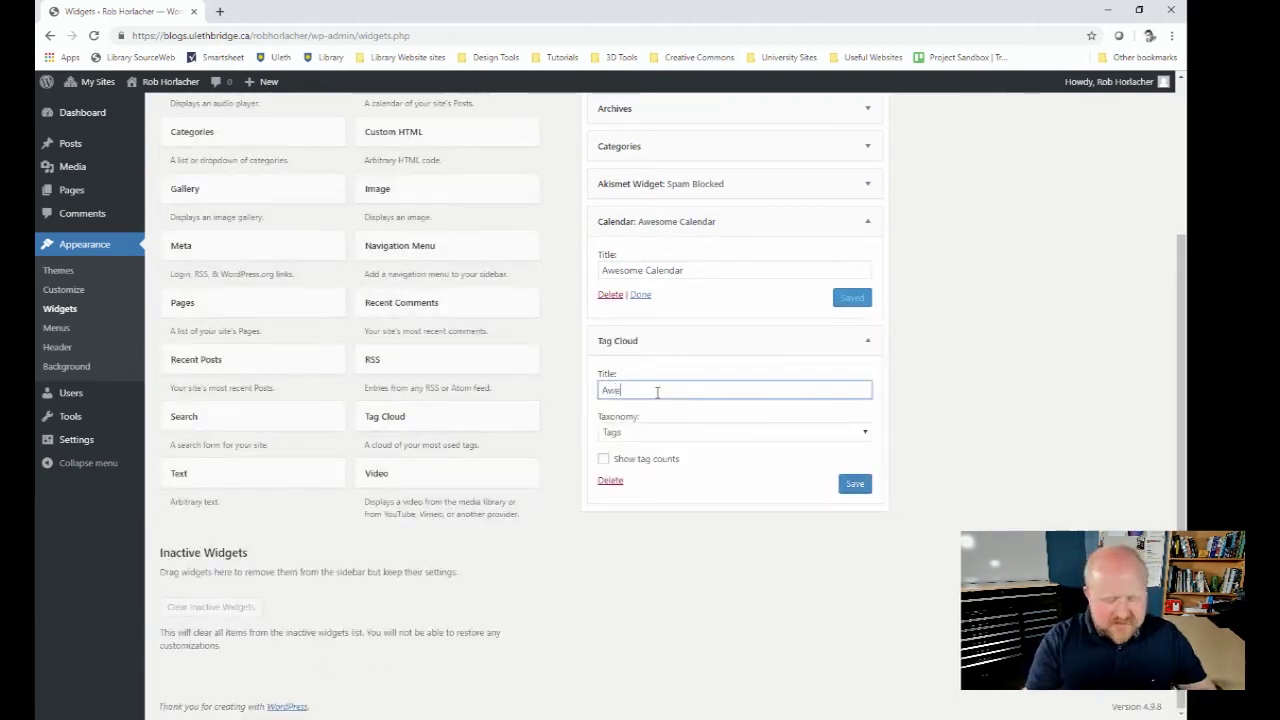
pyautogui.write('some tag clou')
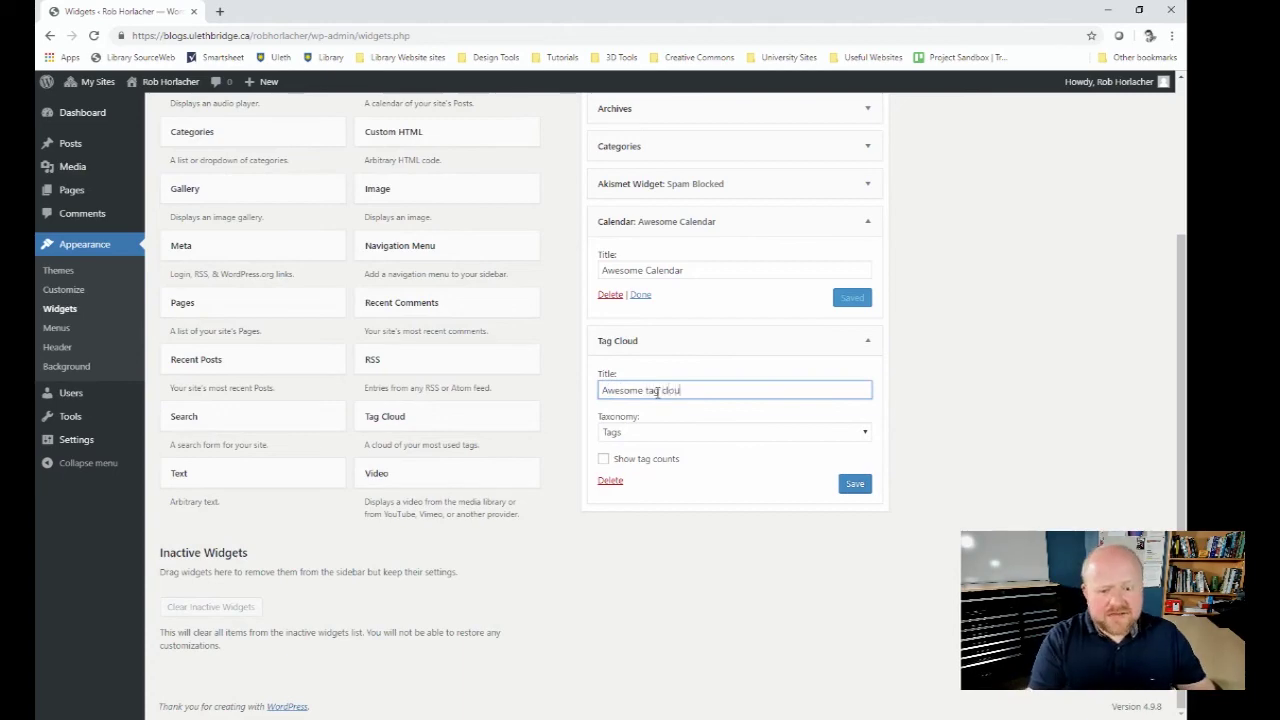
pyautogui.write('d')
pyautogui.click(854, 486)
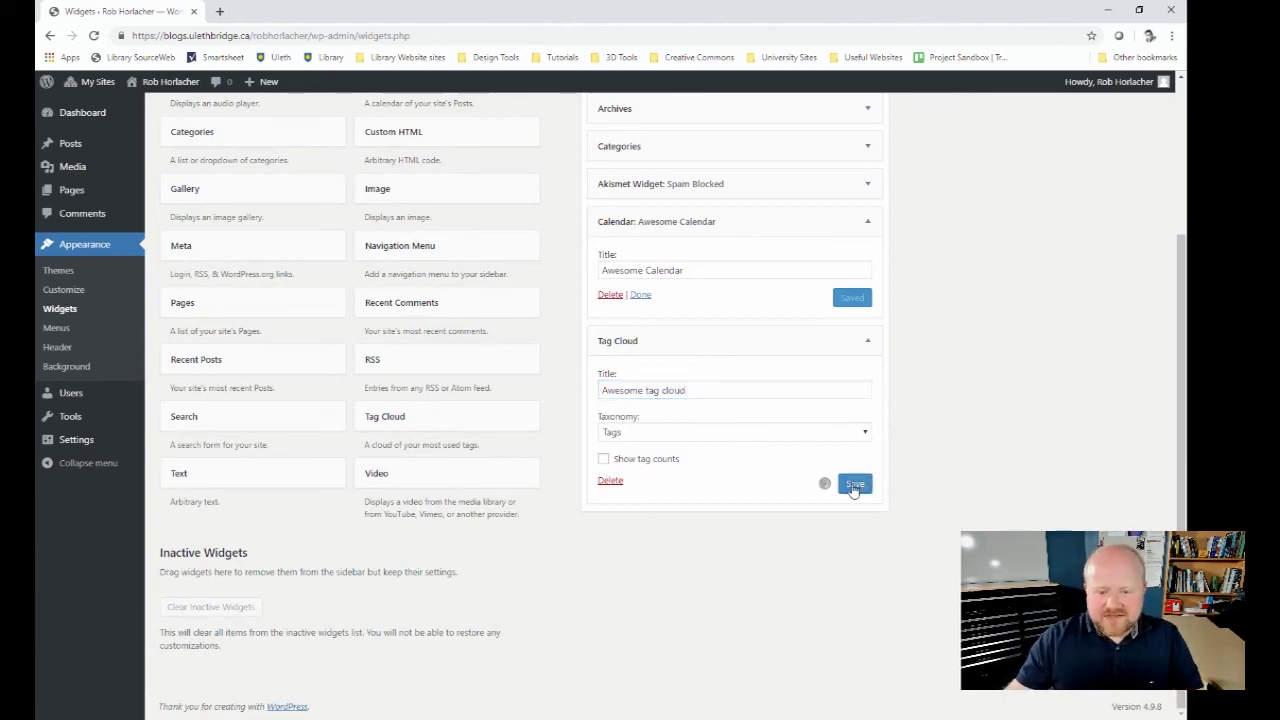
# Step: Delete the Akismet spam-blocked widget from the sidebar Widget Area
pyautogui.scroll(3, 592, 479)
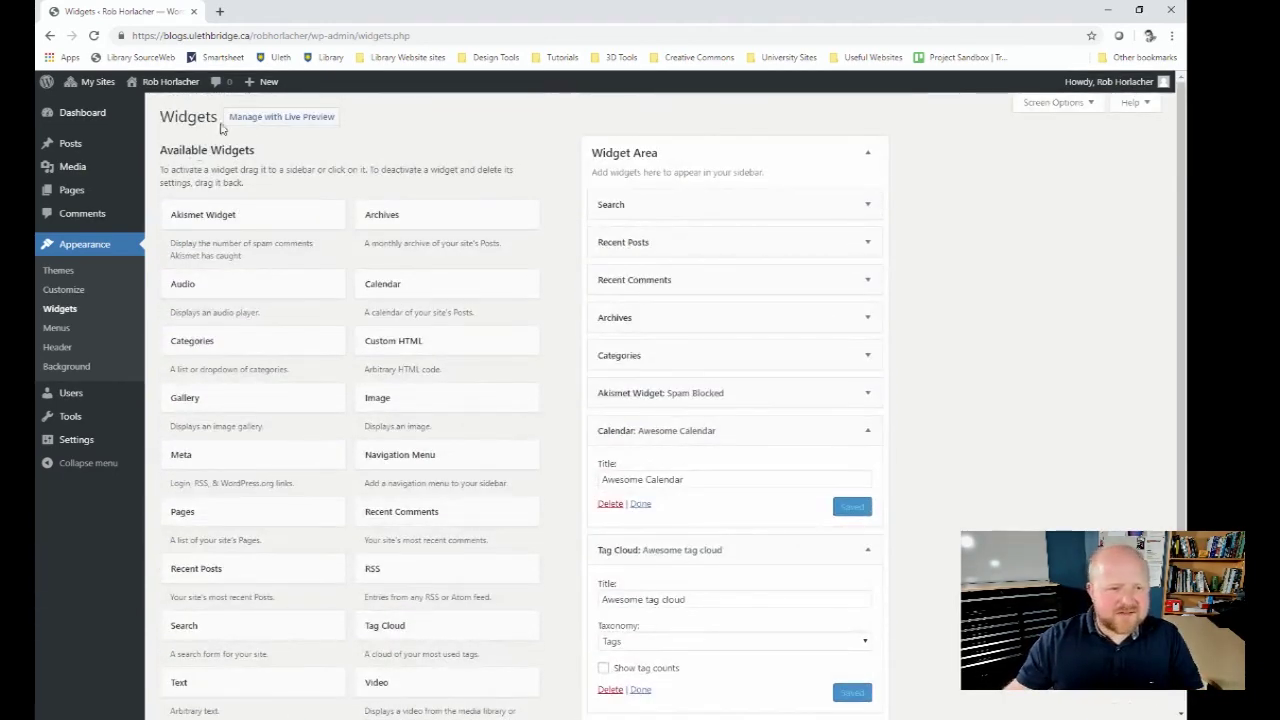
pyautogui.scroll(-3, 457, 414)
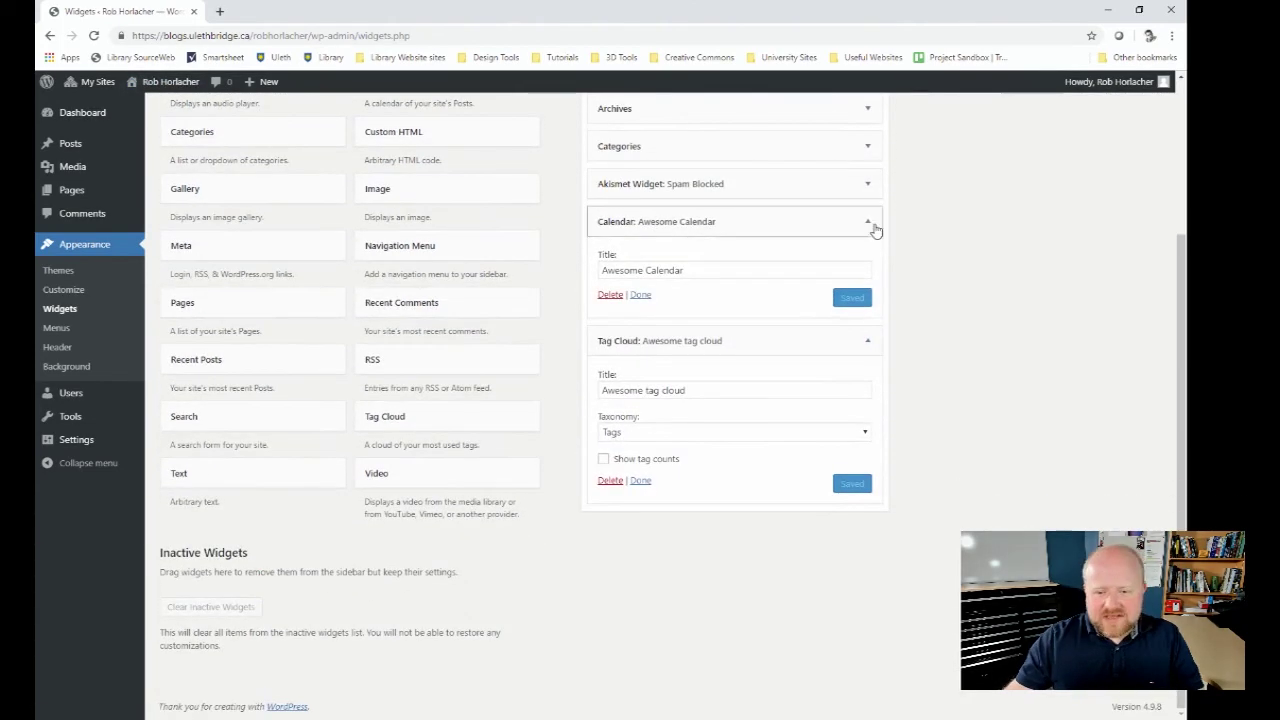
pyautogui.click(868, 185)
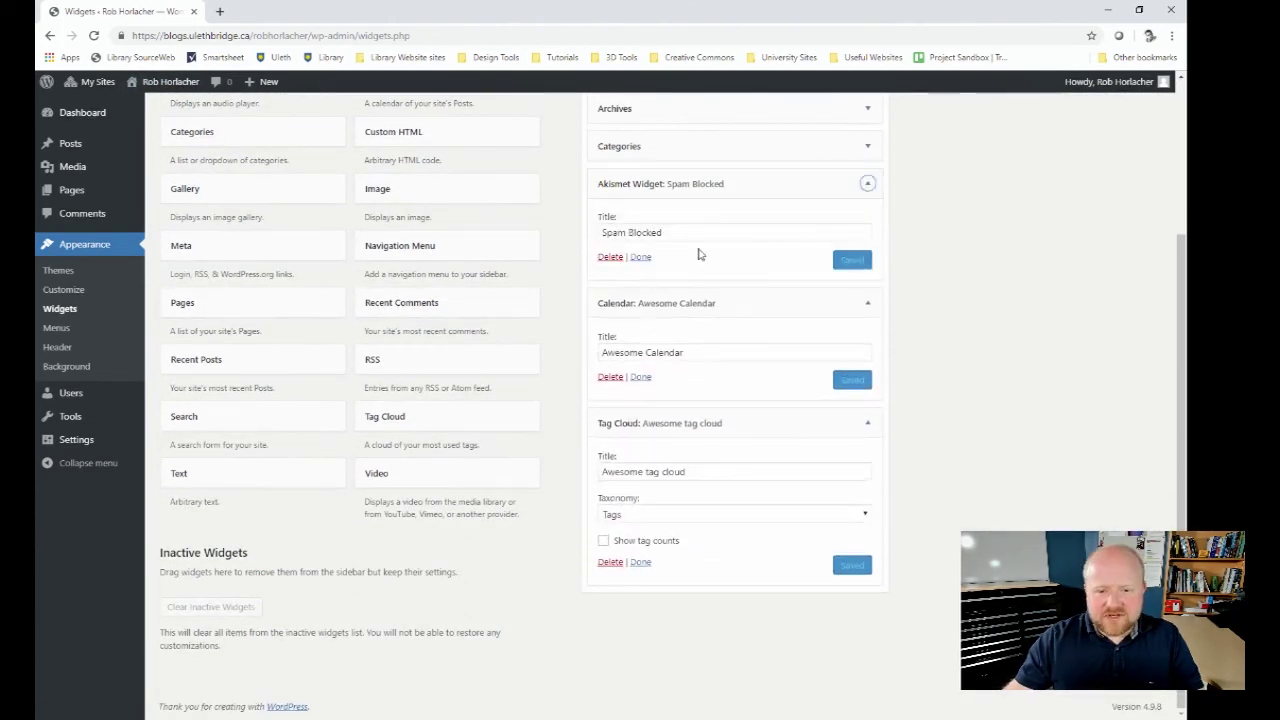
pyautogui.click(610, 257)
pyautogui.scroll(3, 716, 287)
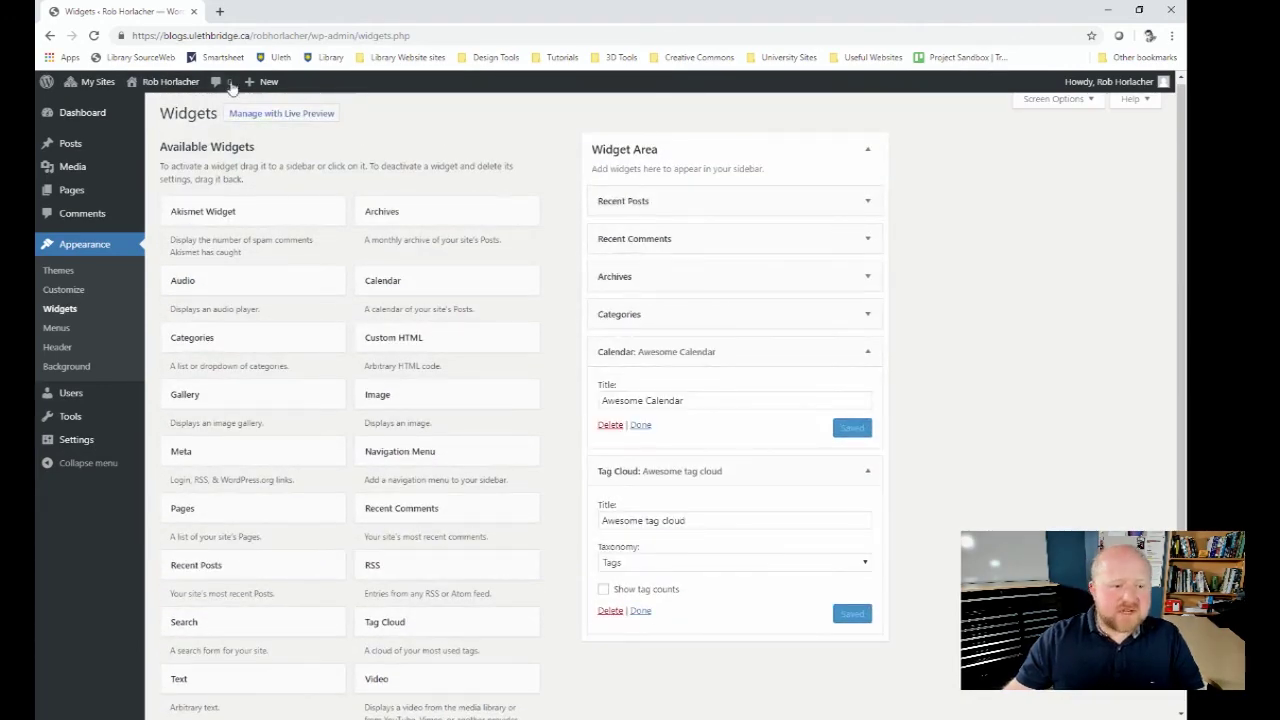
pyautogui.click(155, 107)
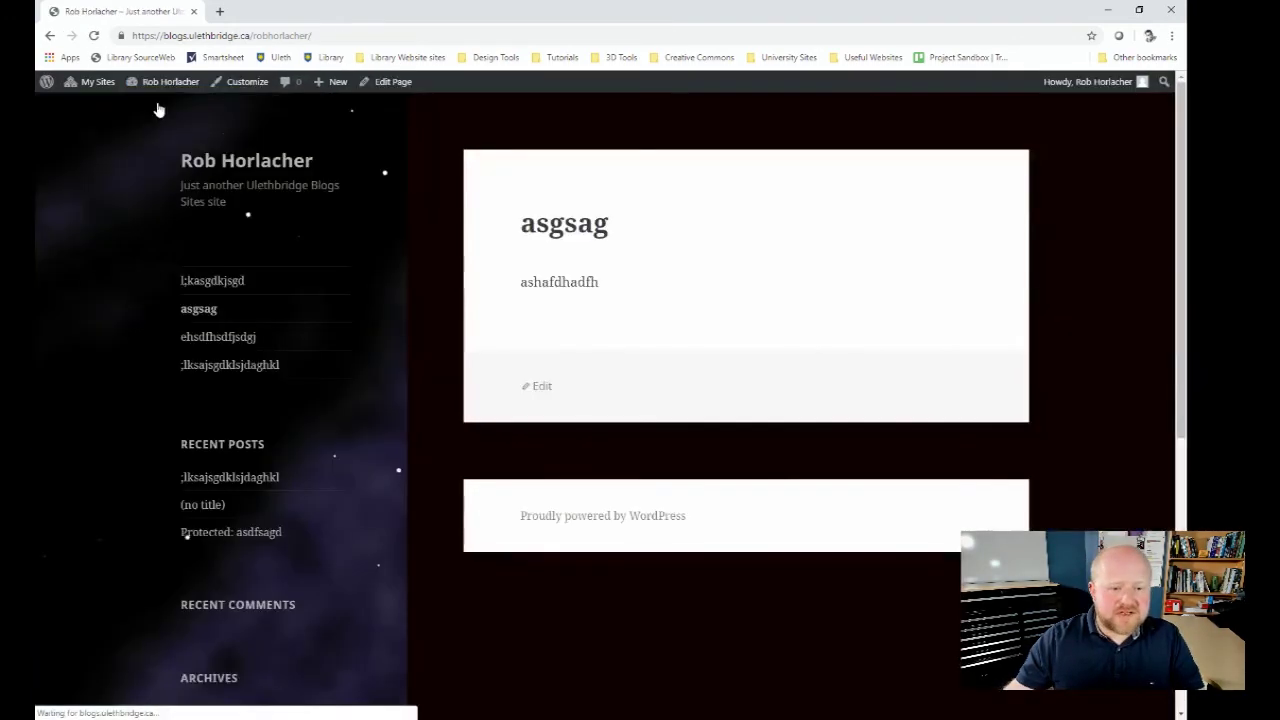
pyautogui.scroll(-5, 357, 280)
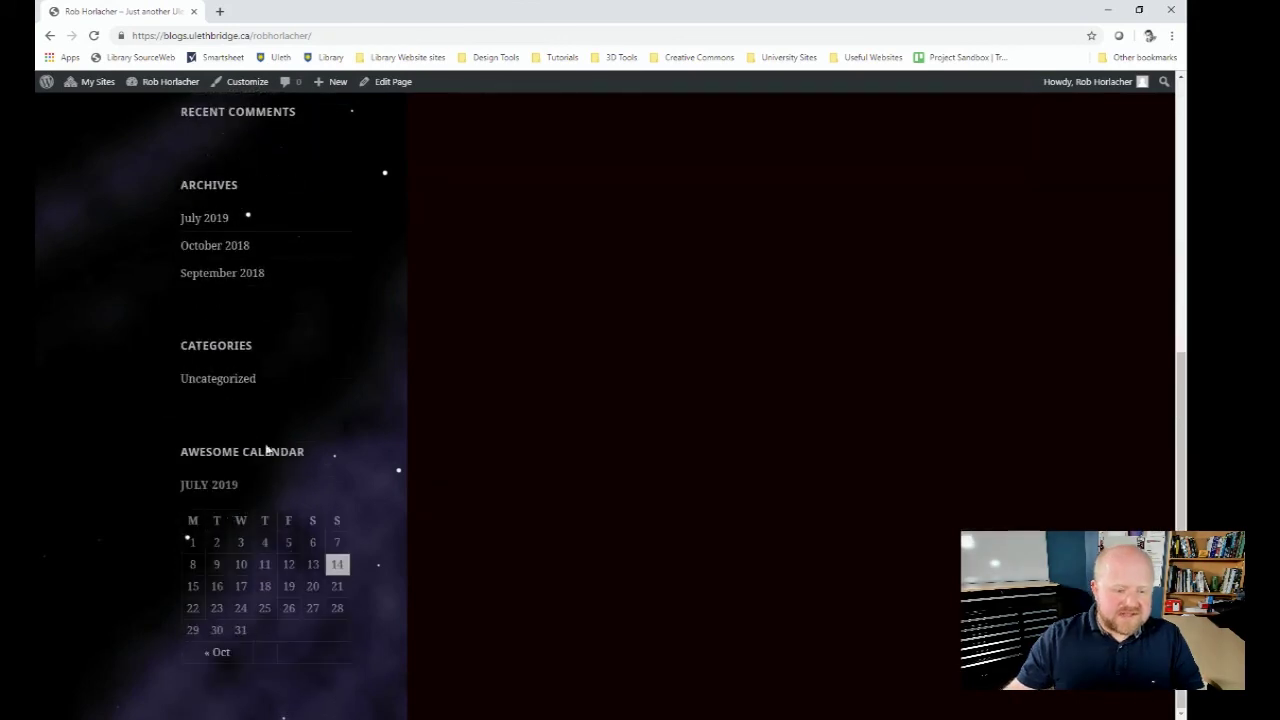
pyautogui.scroll(5, 220, 480)
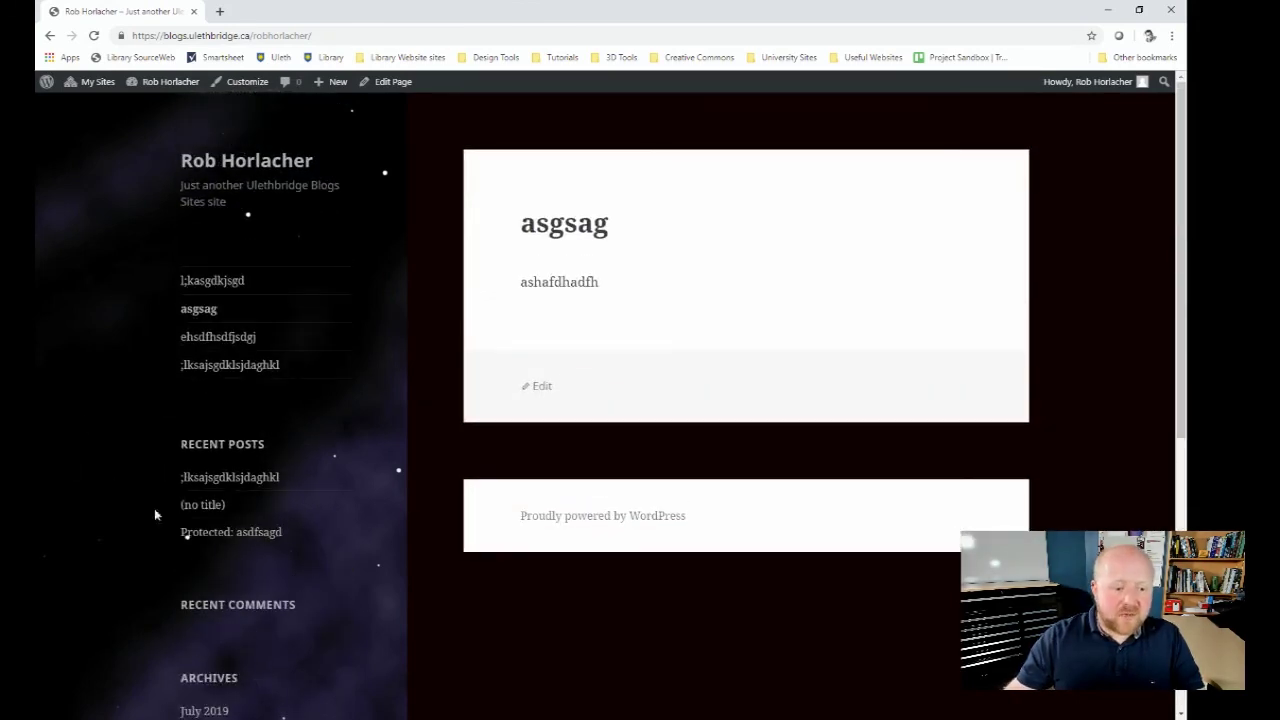
pyautogui.scroll(-5, 232, 352)
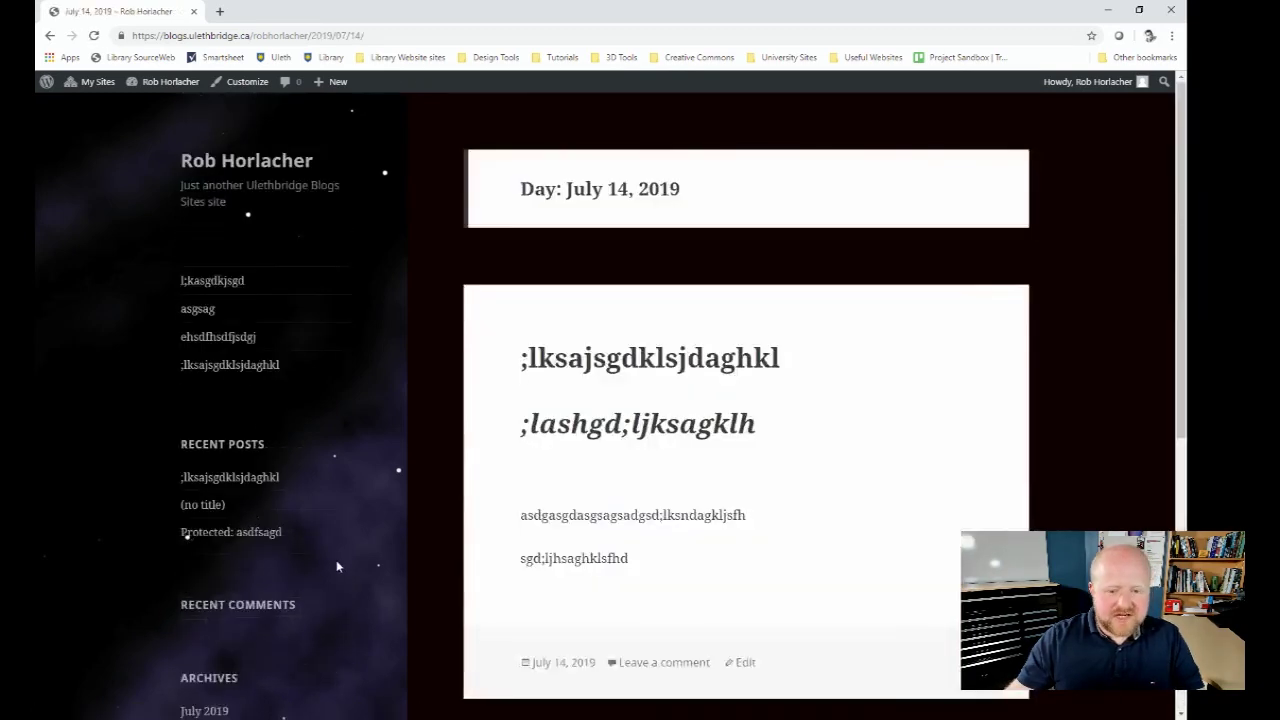
pyautogui.scroll(-5, 302, 615)
pyautogui.click(338, 565)
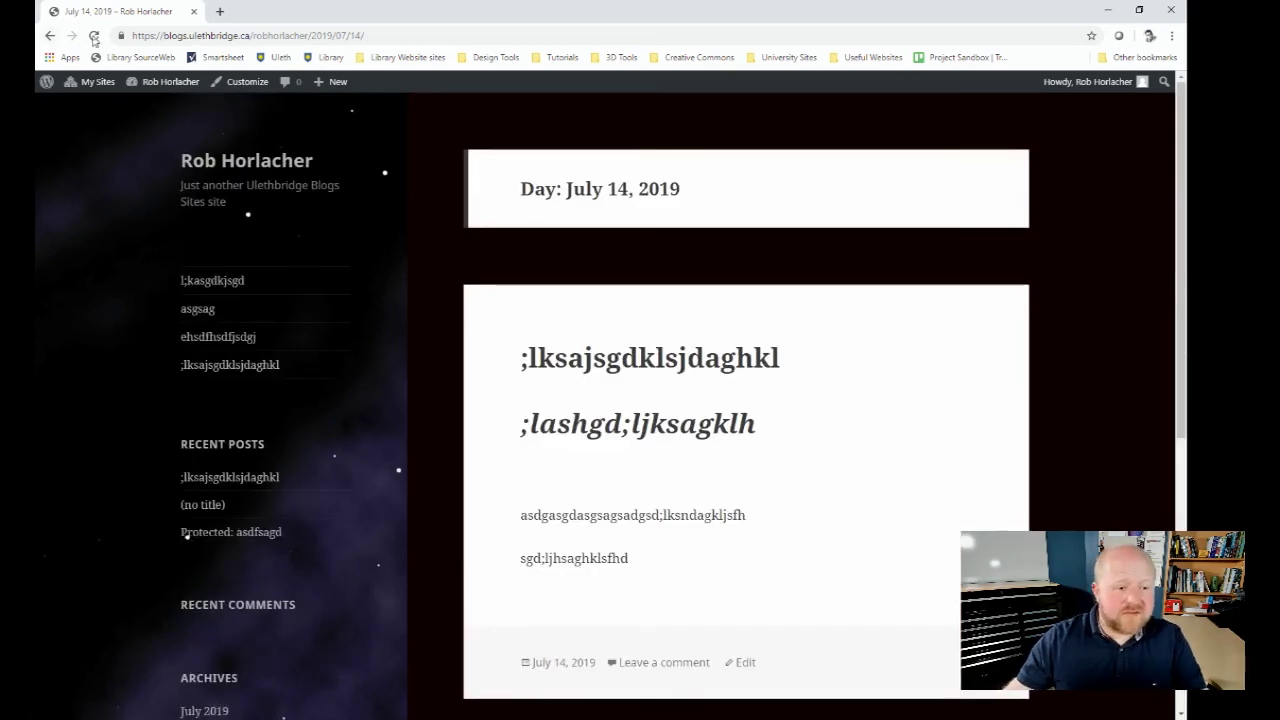
pyautogui.moveTo(152, 84)
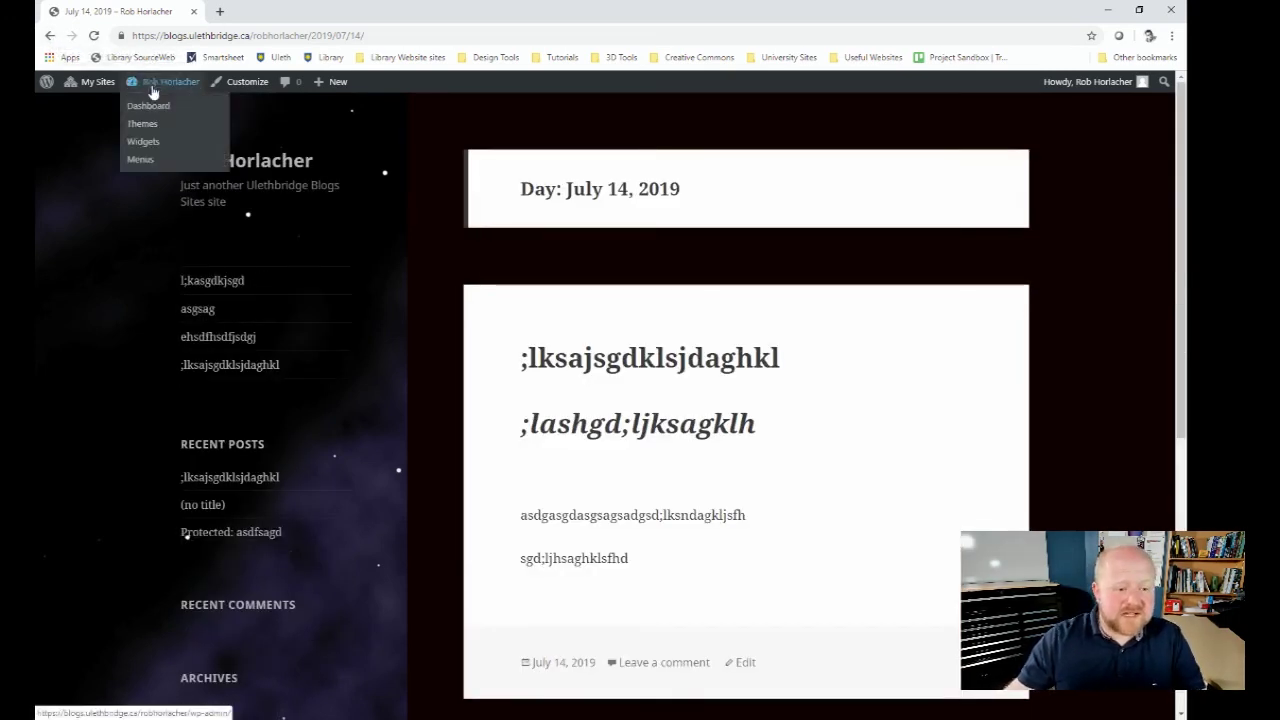
pyautogui.click(141, 142)
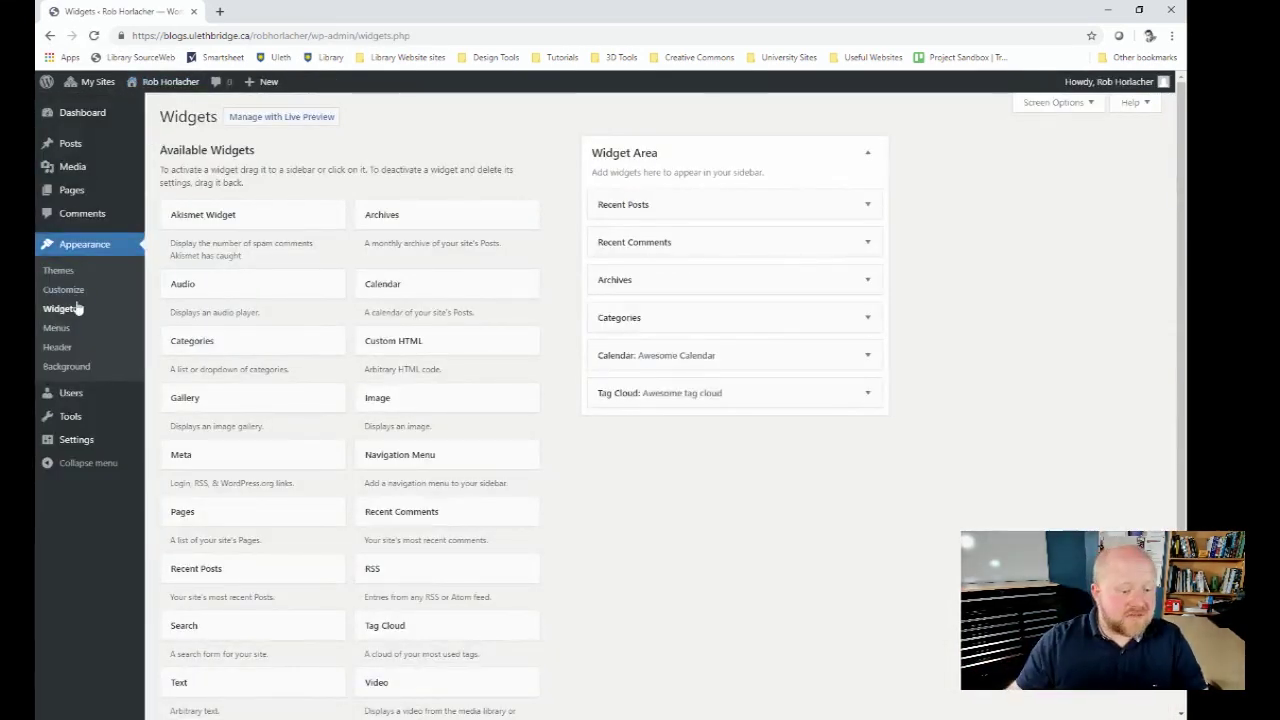
# Step: Look at the installed themes, then open Settings > General and select the site title
pyautogui.click(80, 250)
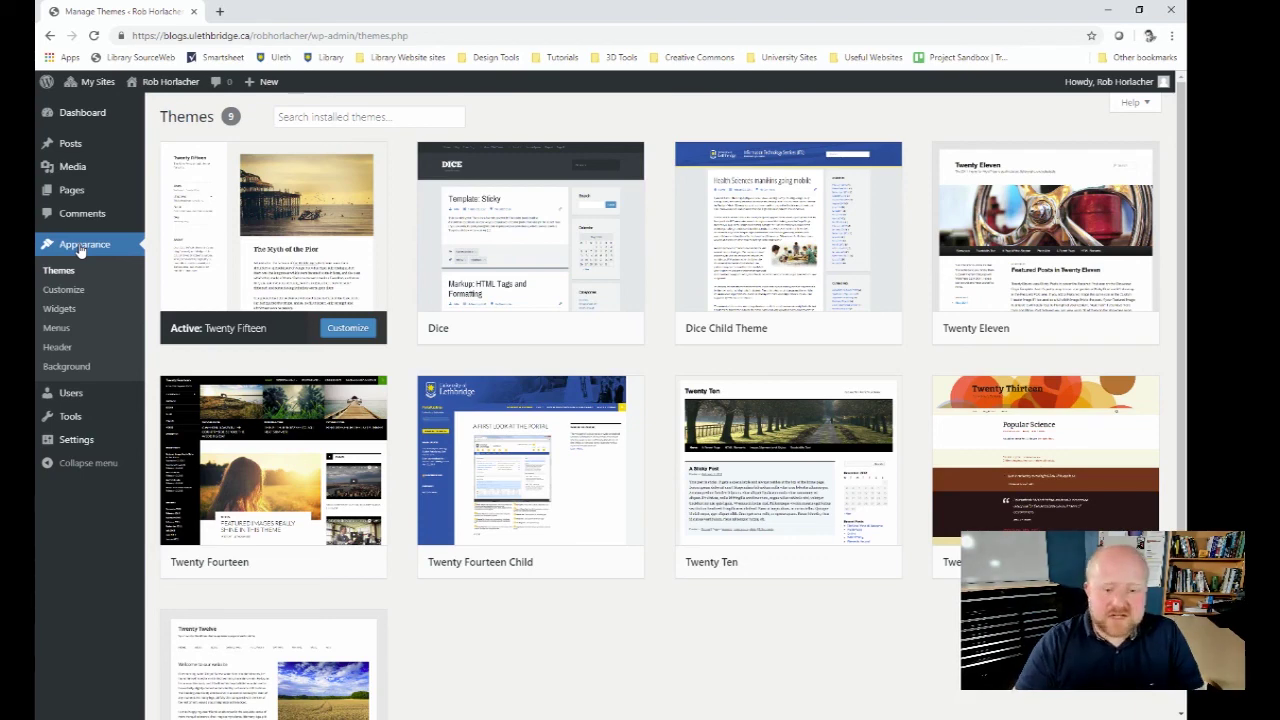
pyautogui.moveTo(75, 441)
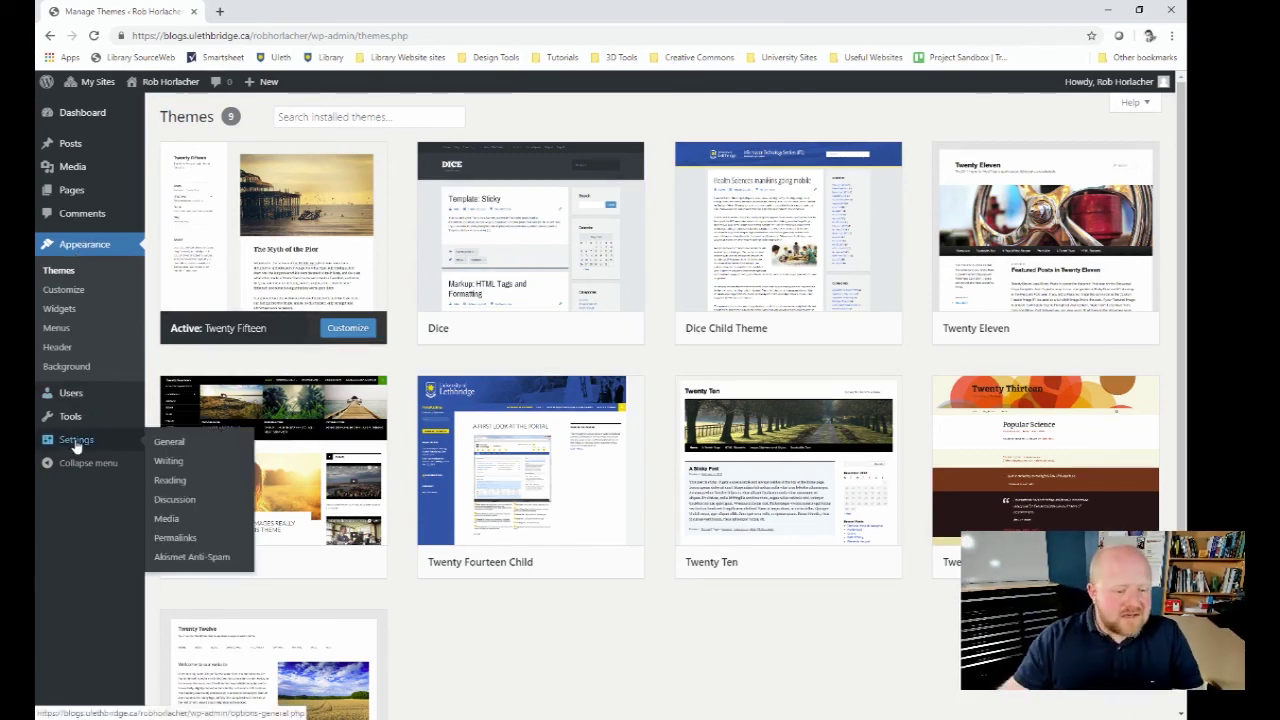
pyautogui.click(181, 446)
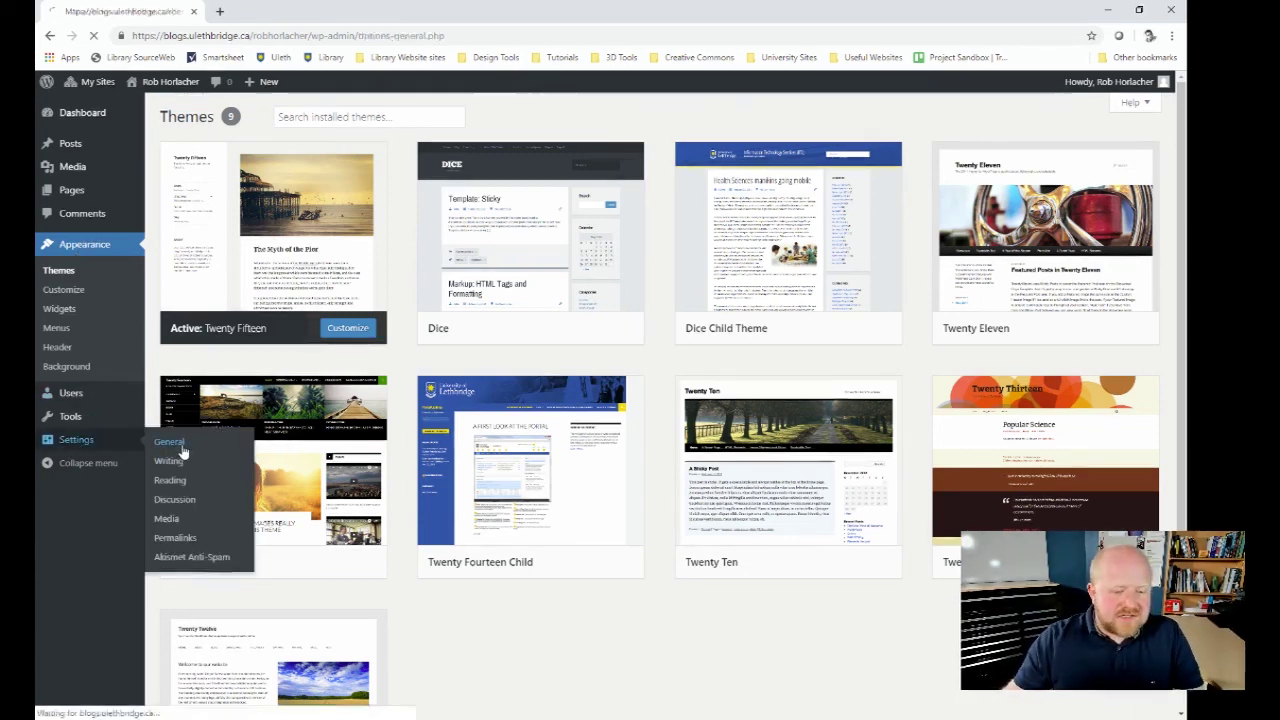
pyautogui.click(250, 157)
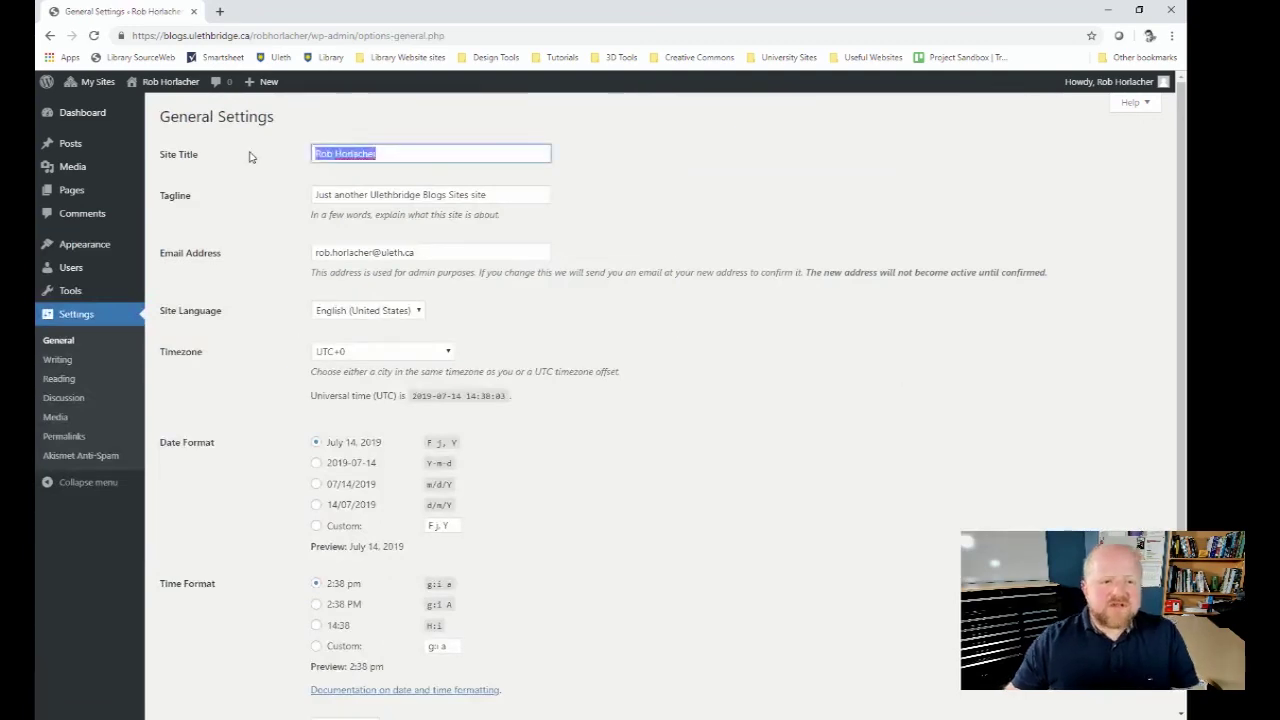
# Step: Inspect the site tagline on General Settings, then open Settings > Discussion
pyautogui.click(515, 194)
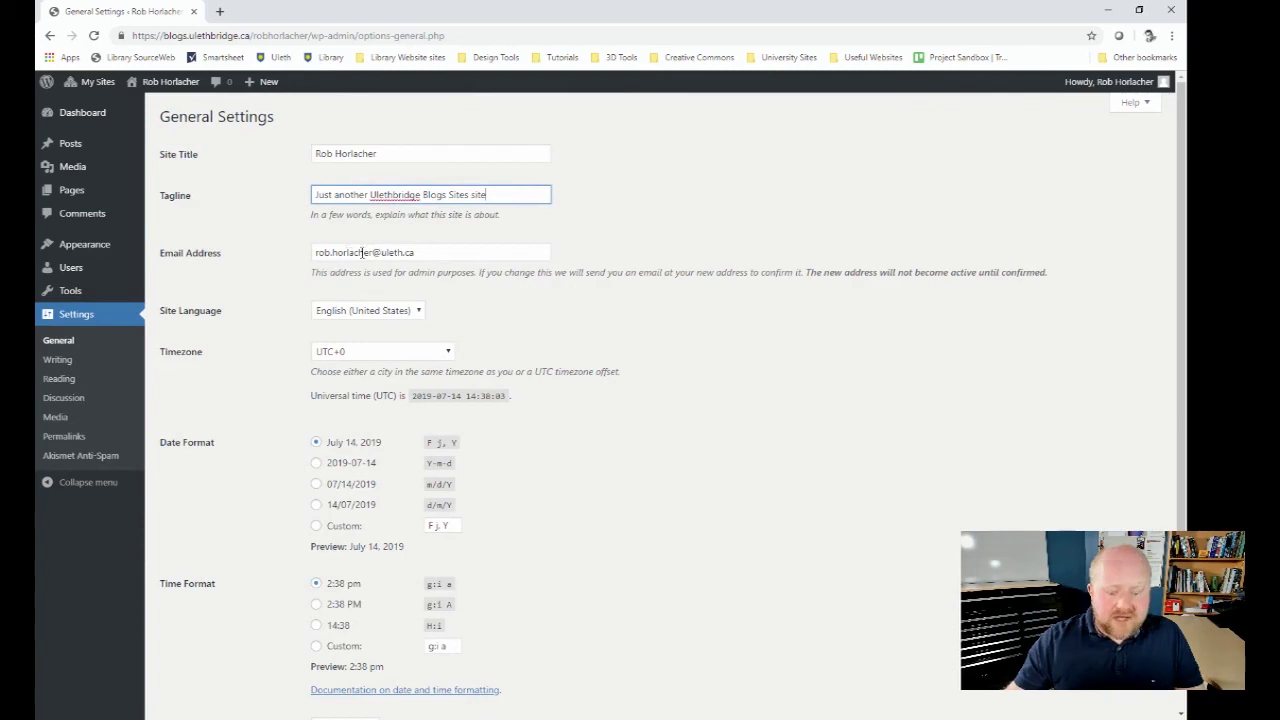
pyautogui.scroll(-2, 429, 349)
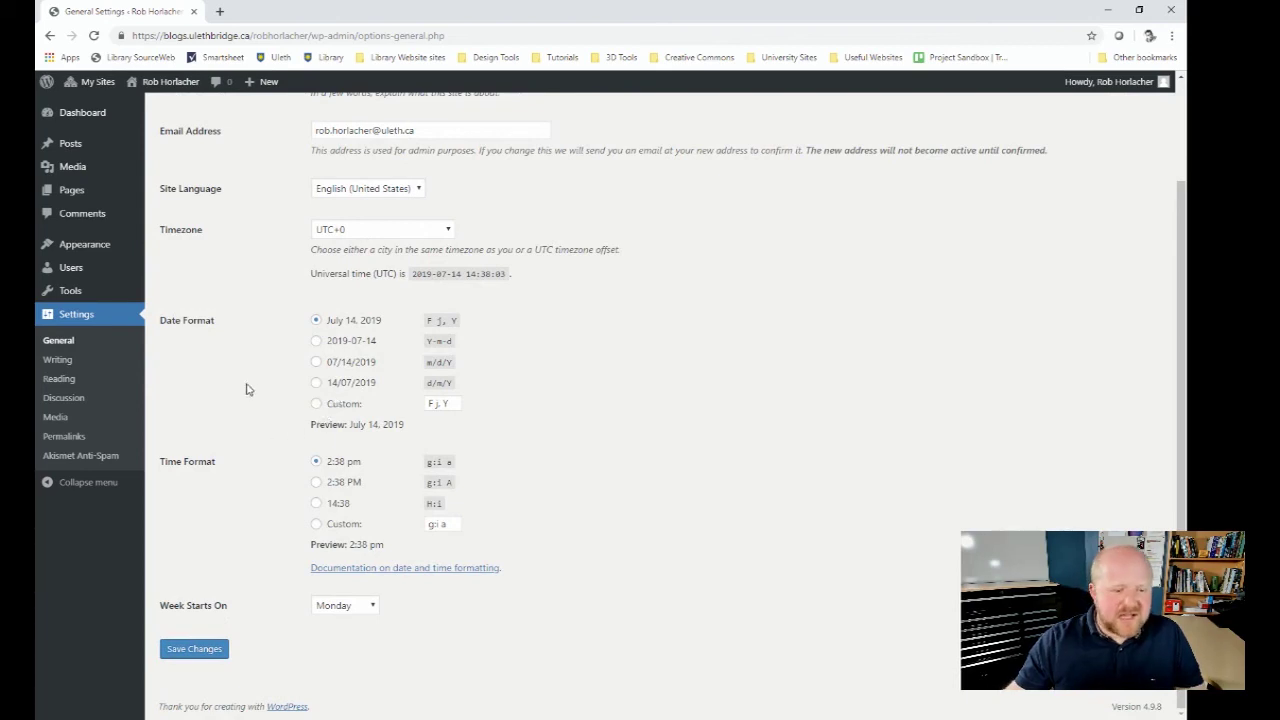
pyautogui.scroll(2, 73, 405)
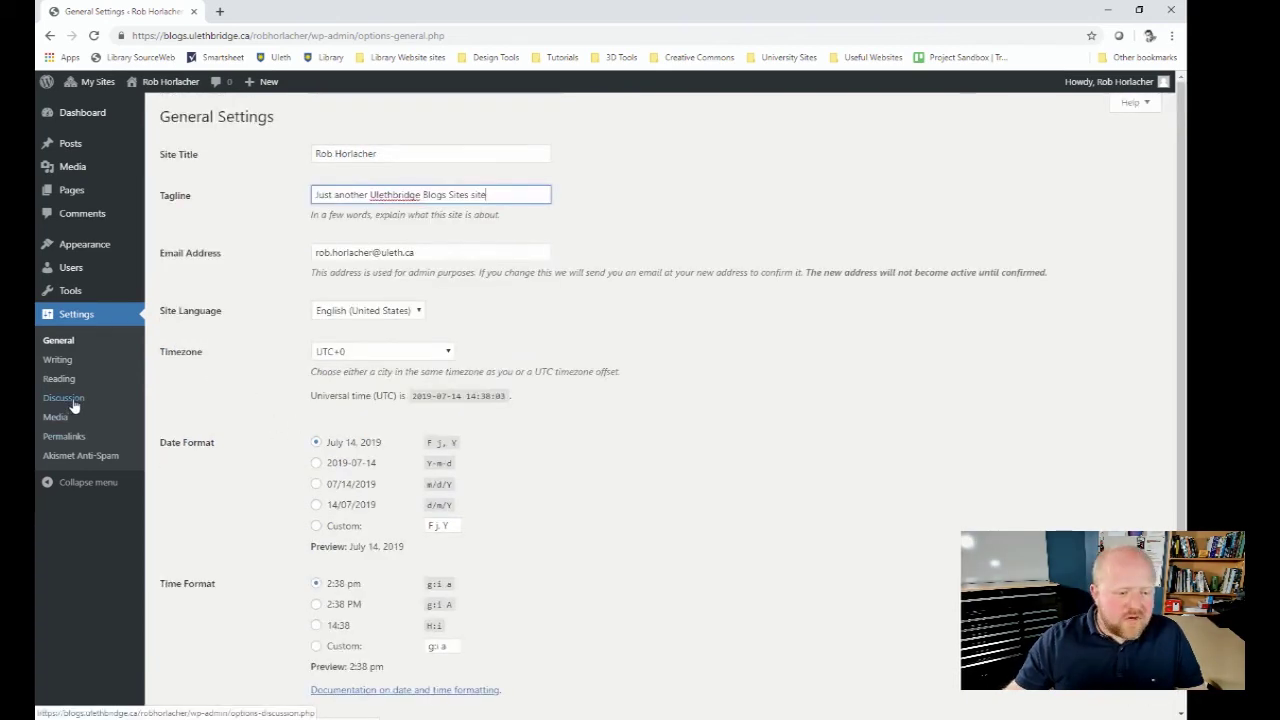
pyautogui.click(63, 398)
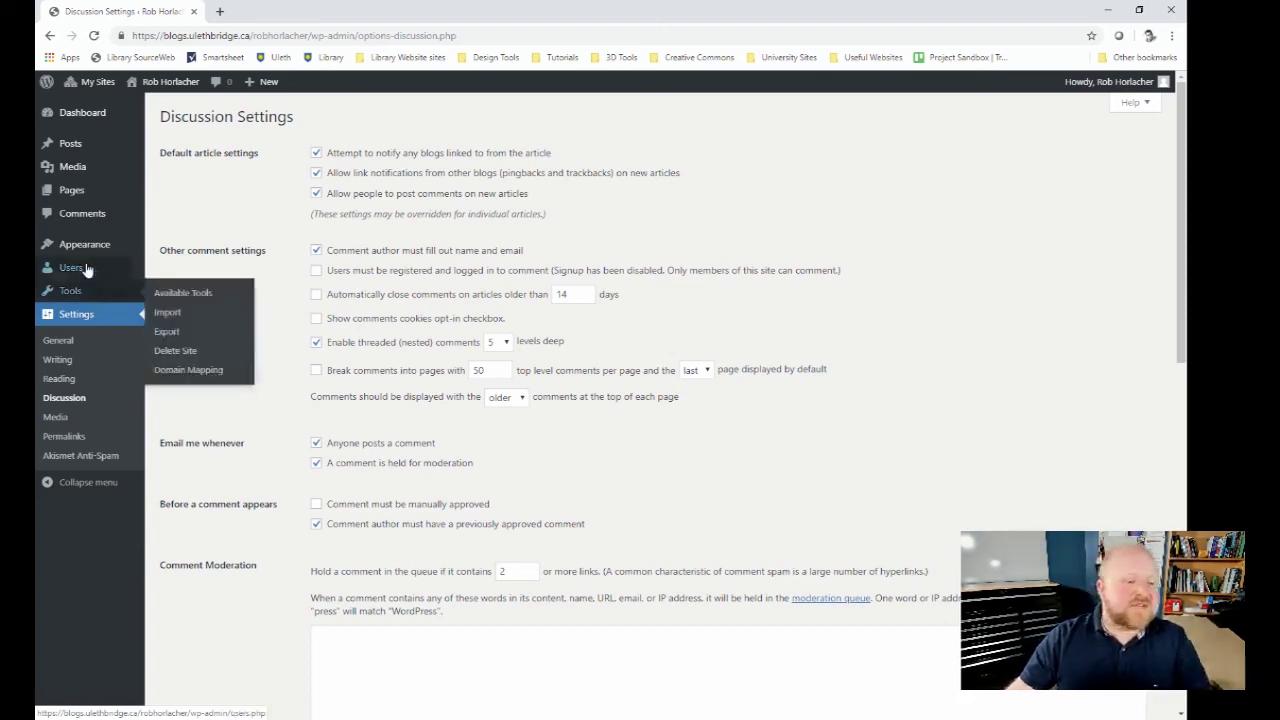
# Step: Open the Users screen listing the site's single Administrator account
pyautogui.moveTo(83, 273)
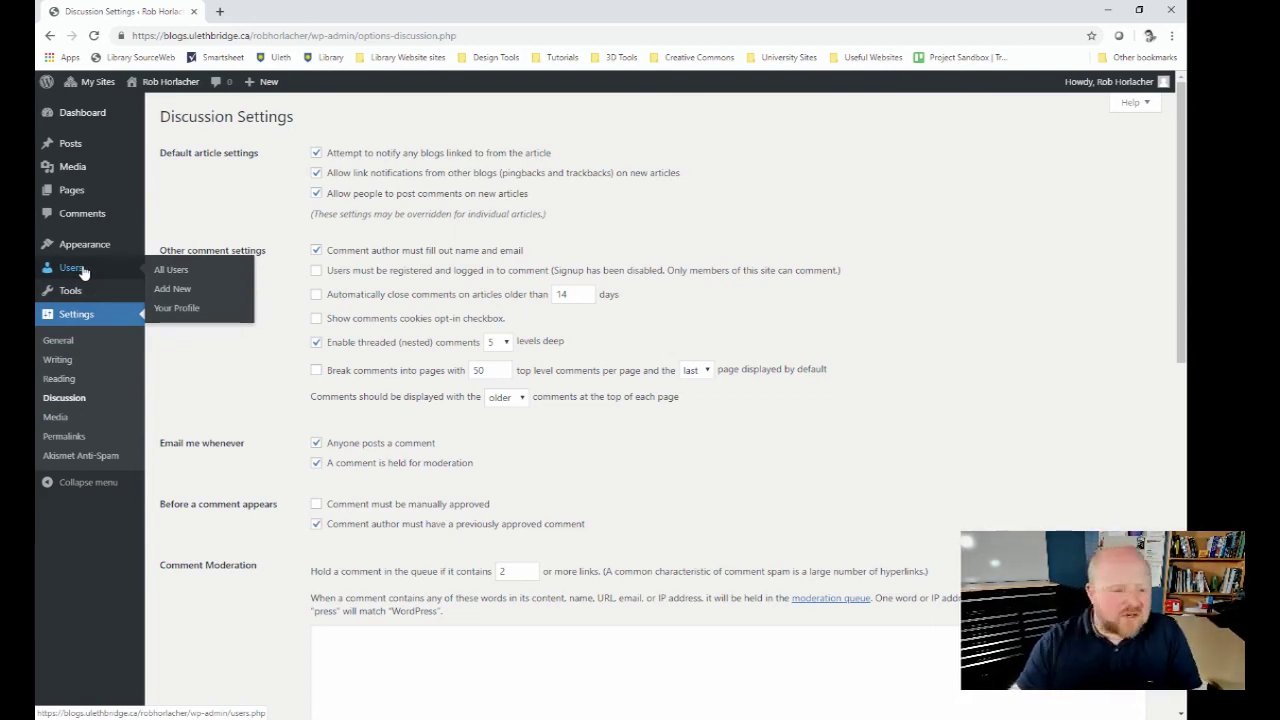
pyautogui.click(83, 272)
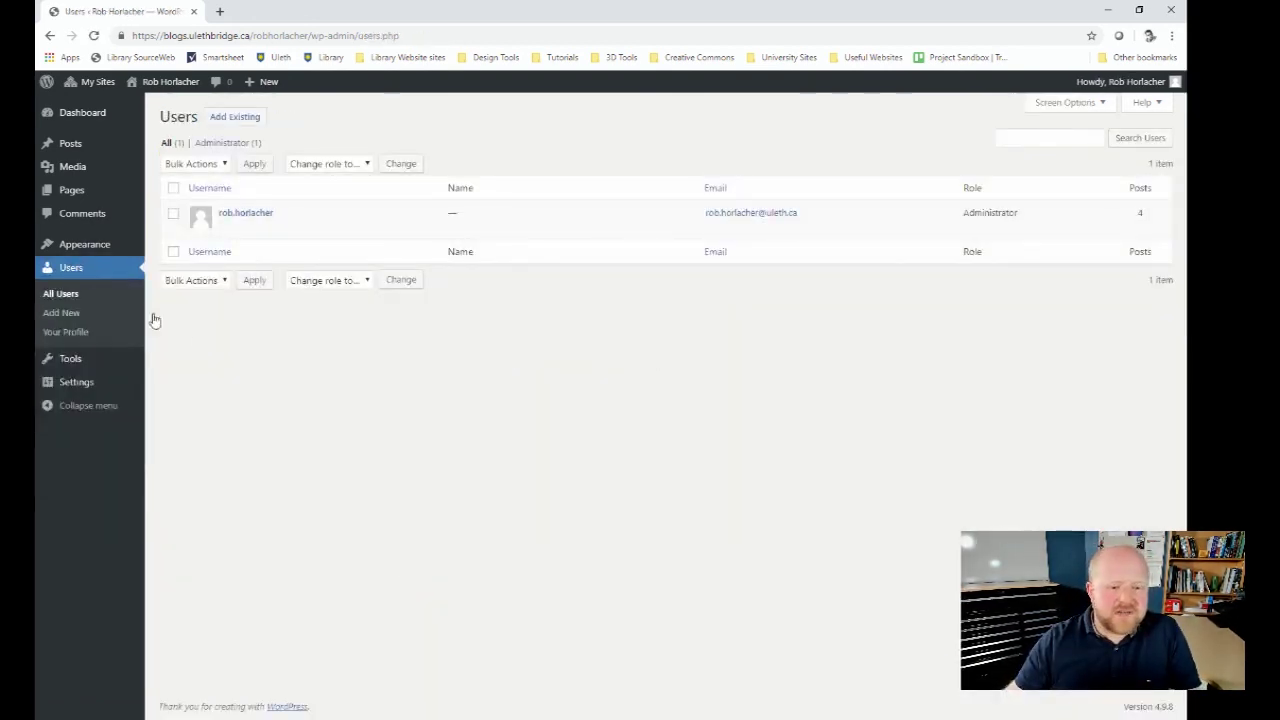
# Step: Open the Add New user form, view its role options, then return to the users list
pyautogui.click(62, 314)
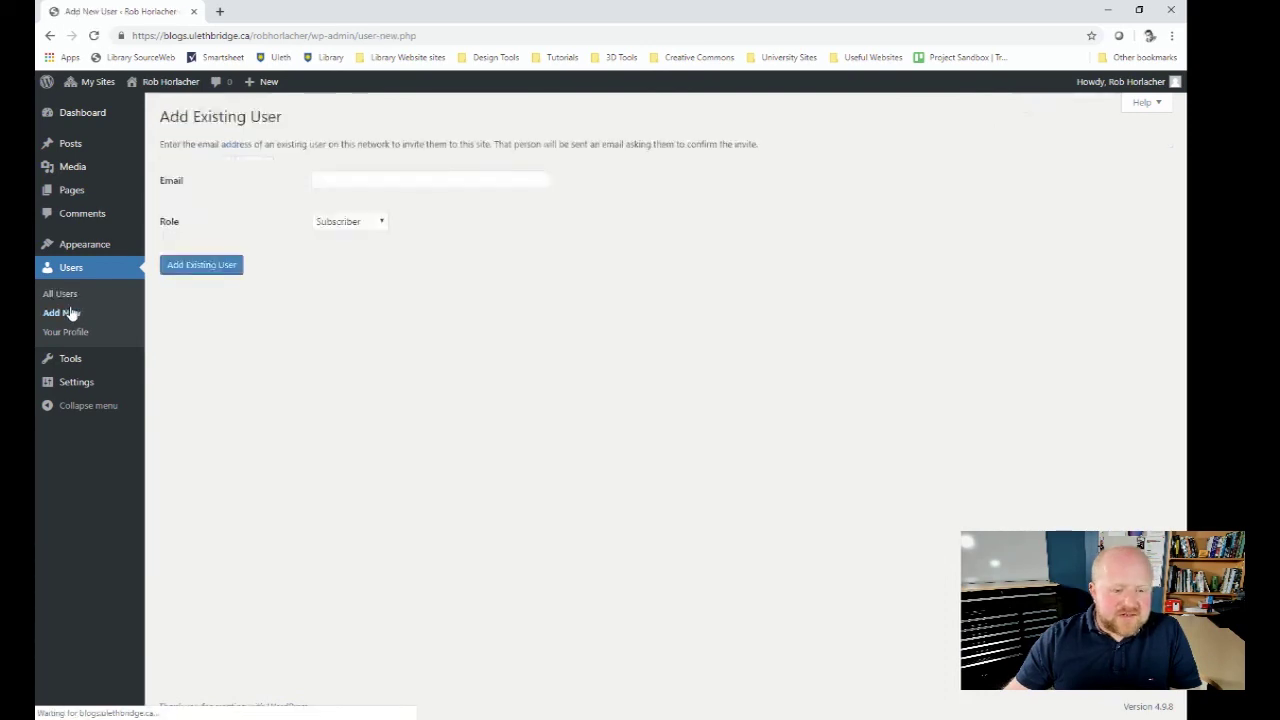
pyautogui.click(381, 221)
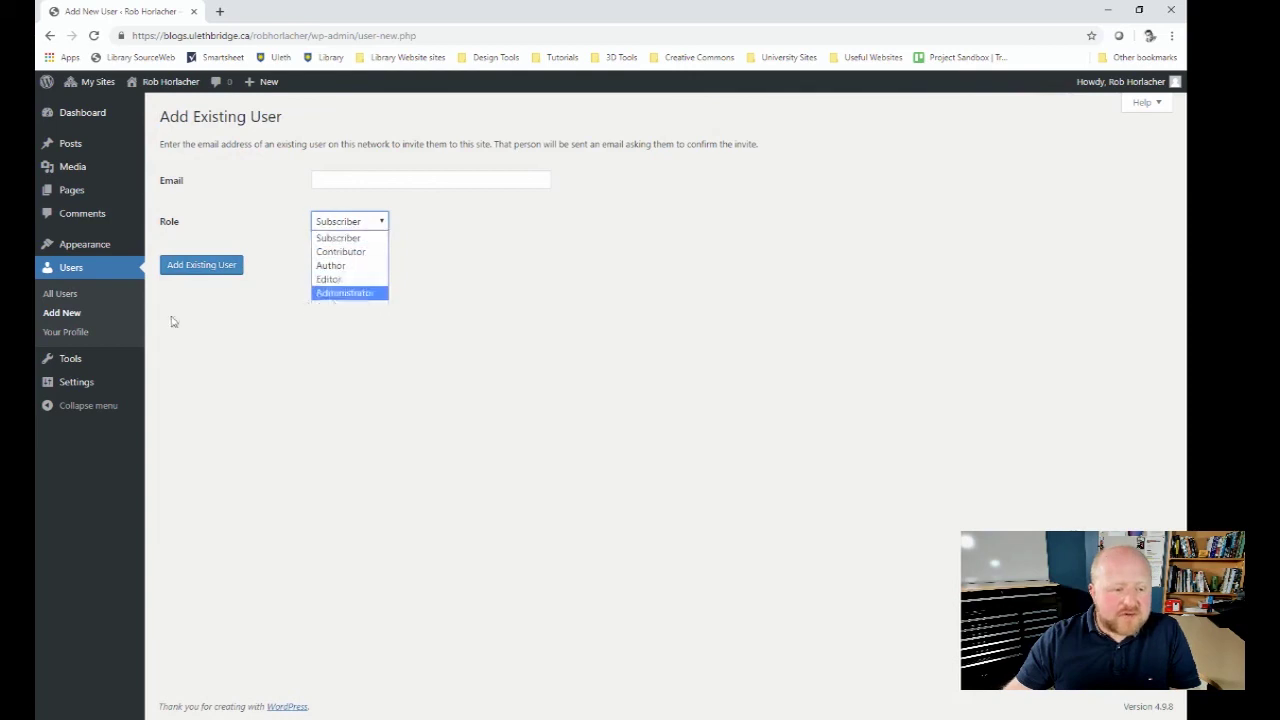
pyautogui.click(75, 274)
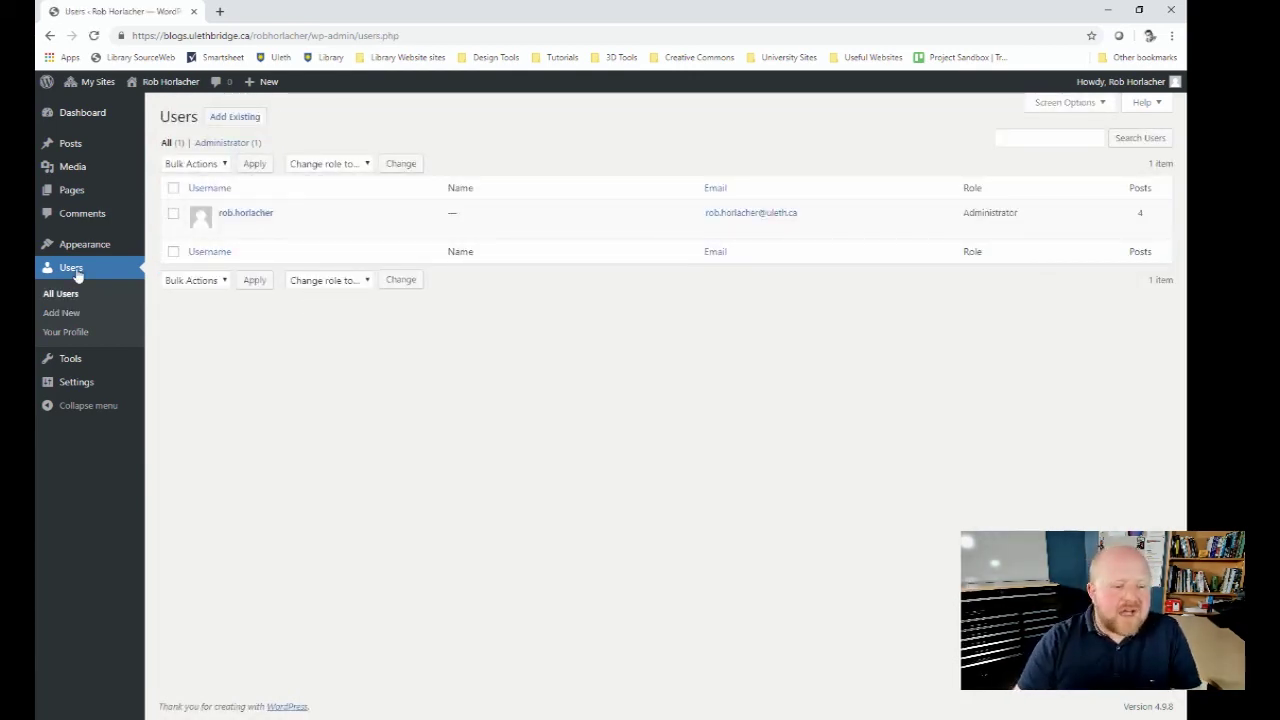
# Step: On the Add Existing User form, browse the roles and choose Administrator
pyautogui.click(229, 118)
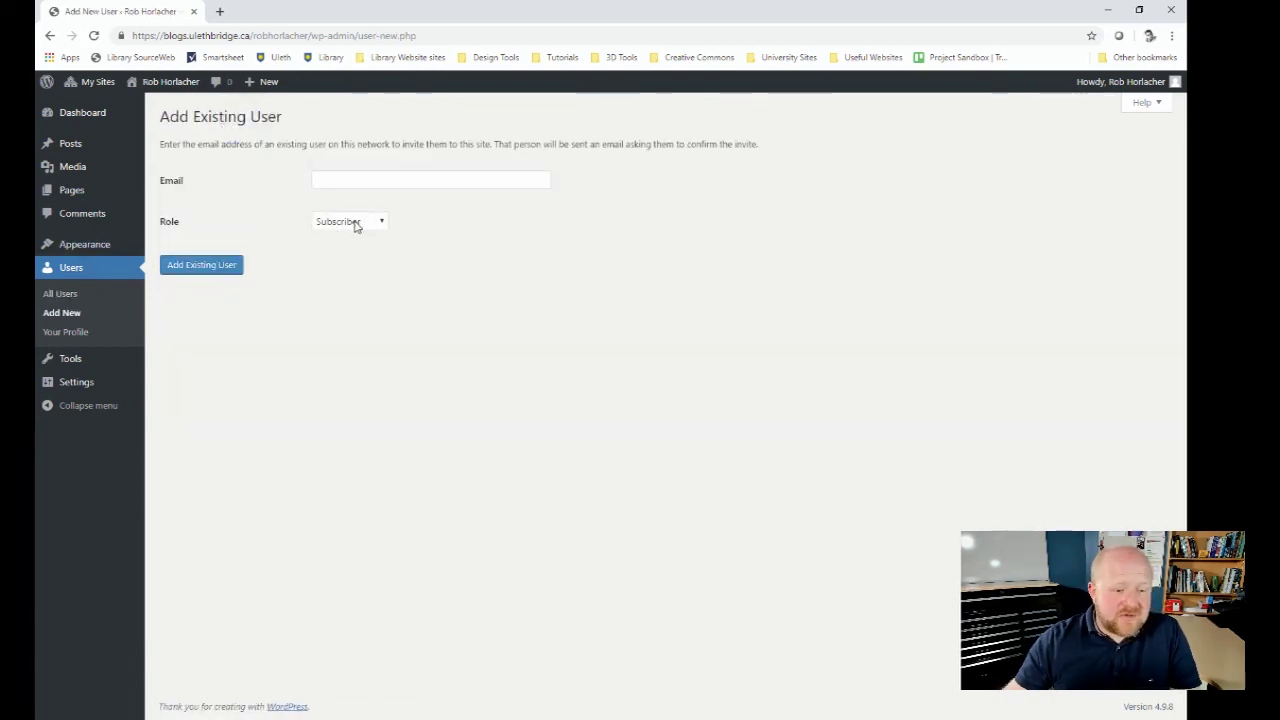
pyautogui.click(355, 222)
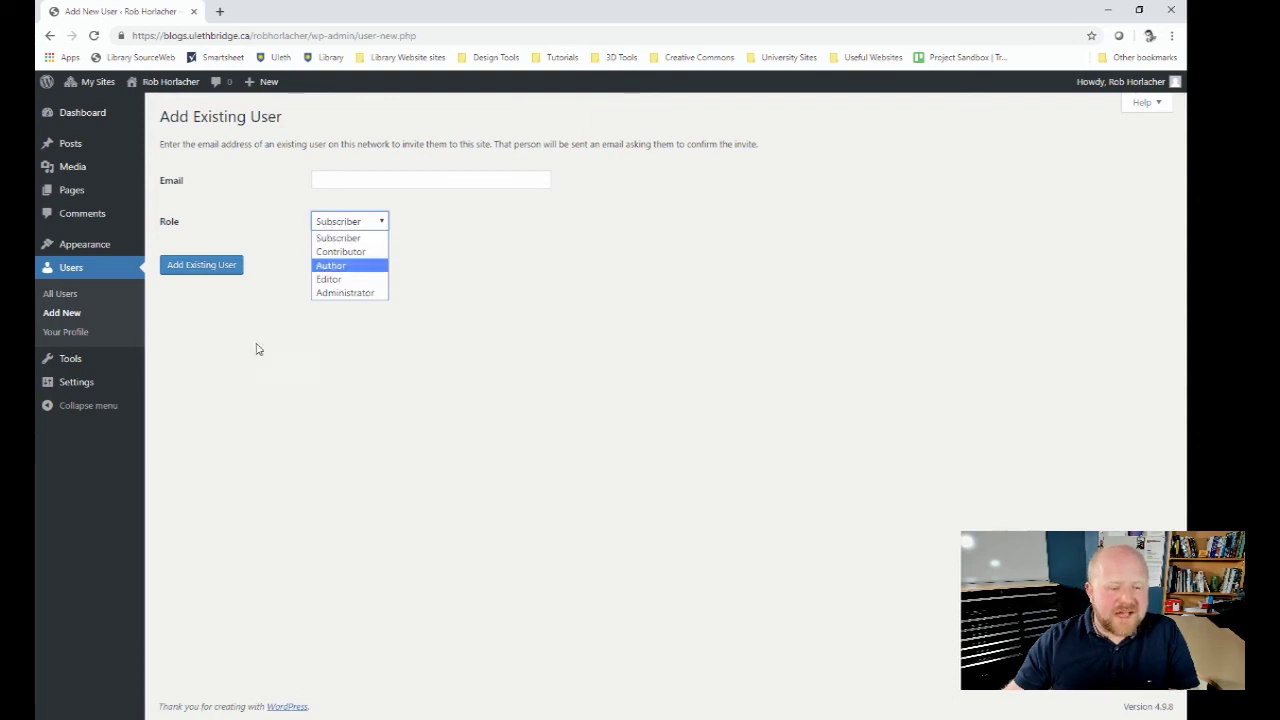
pyautogui.click(235, 319)
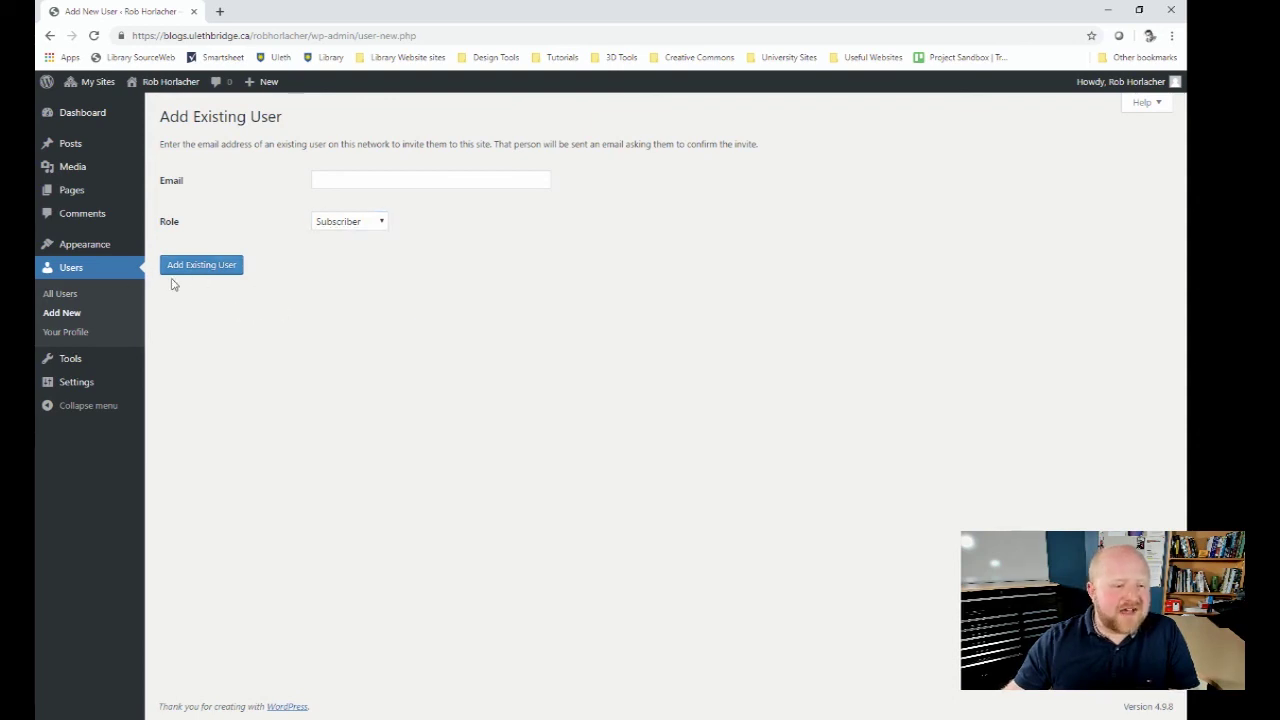
pyautogui.click(360, 222)
pyautogui.click(354, 293)
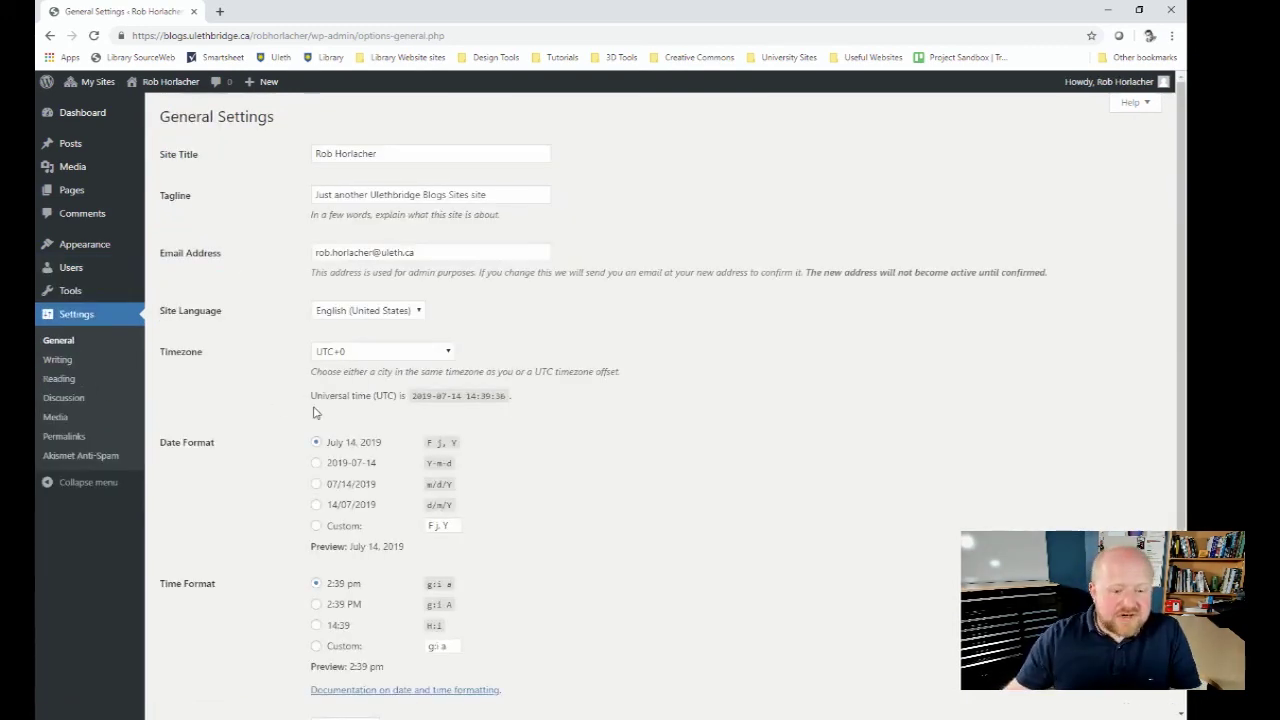
pyautogui.scroll(-3, 313, 415)
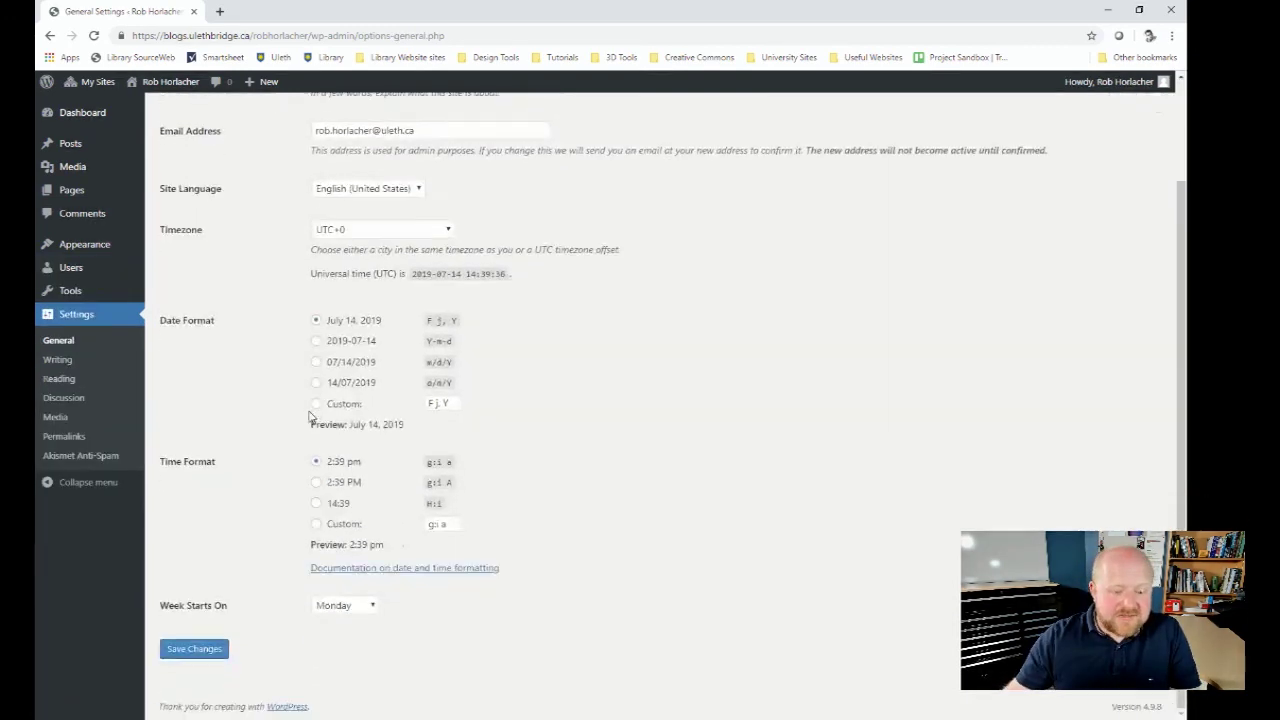
pyautogui.scroll(3, 263, 540)
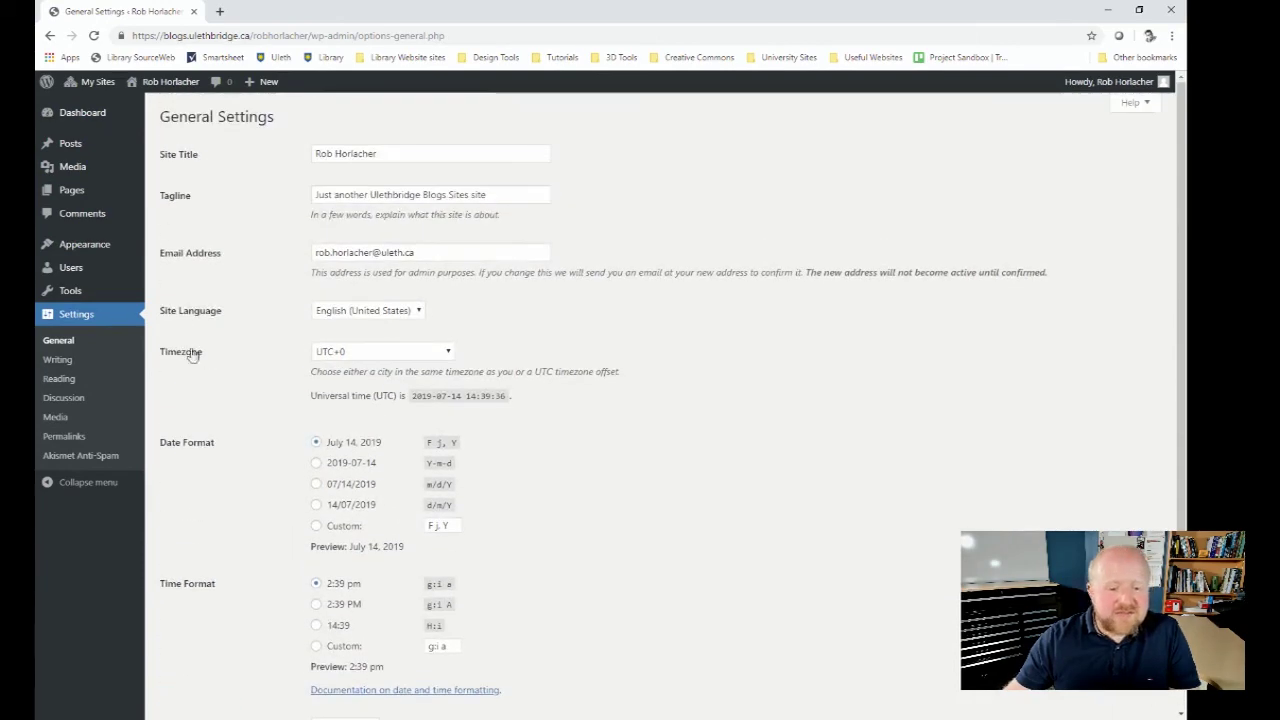